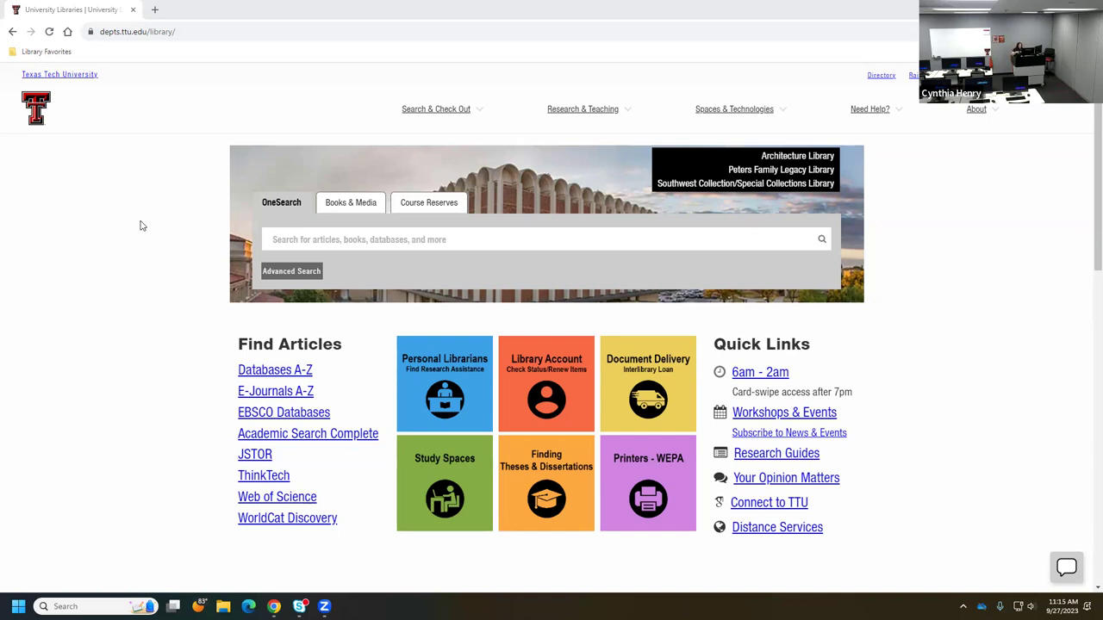
# - Show the Research & Teaching resources list from the TTU library homepage's top navigation
pyautogui.click(575, 114)
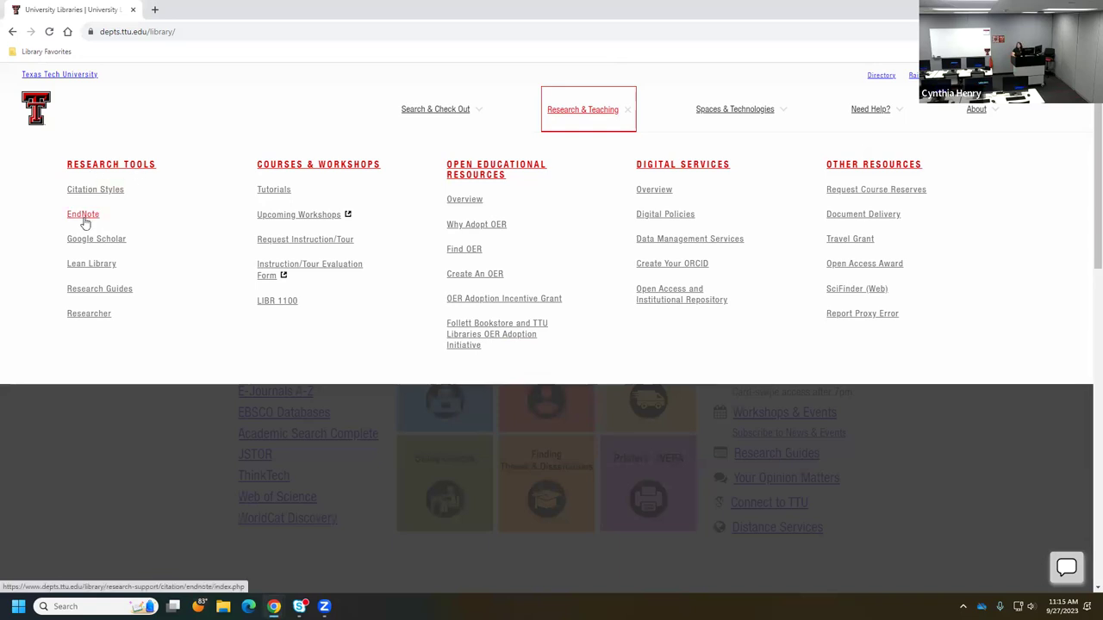
# - Open the library's EndNote page and sign in with eRaider to reach the Endnote Download page
pyautogui.click(86, 222)
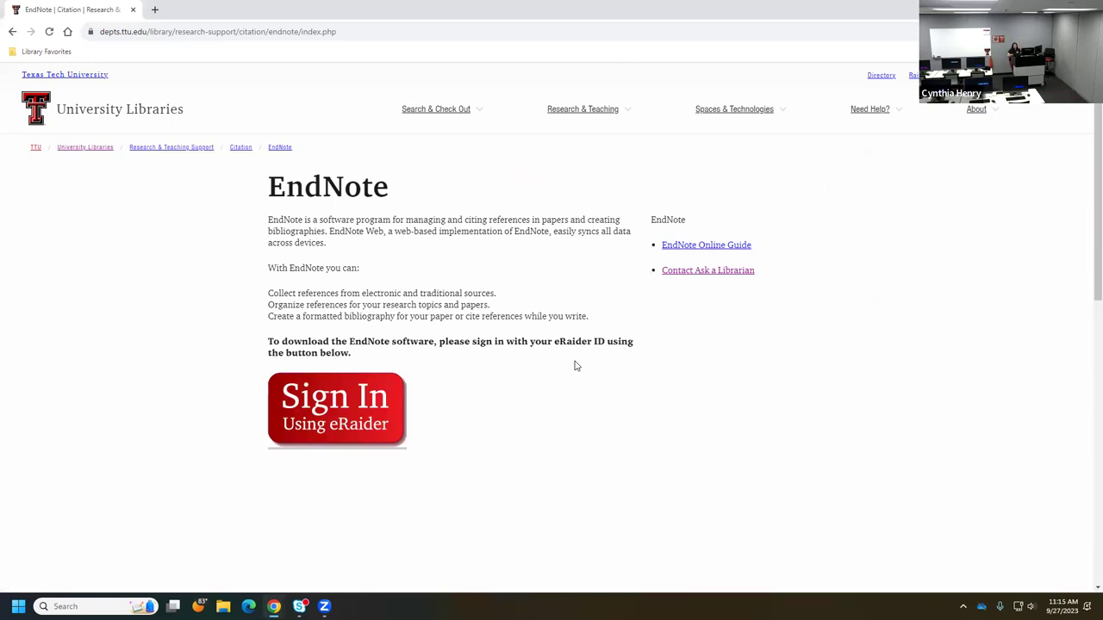
pyautogui.click(339, 415)
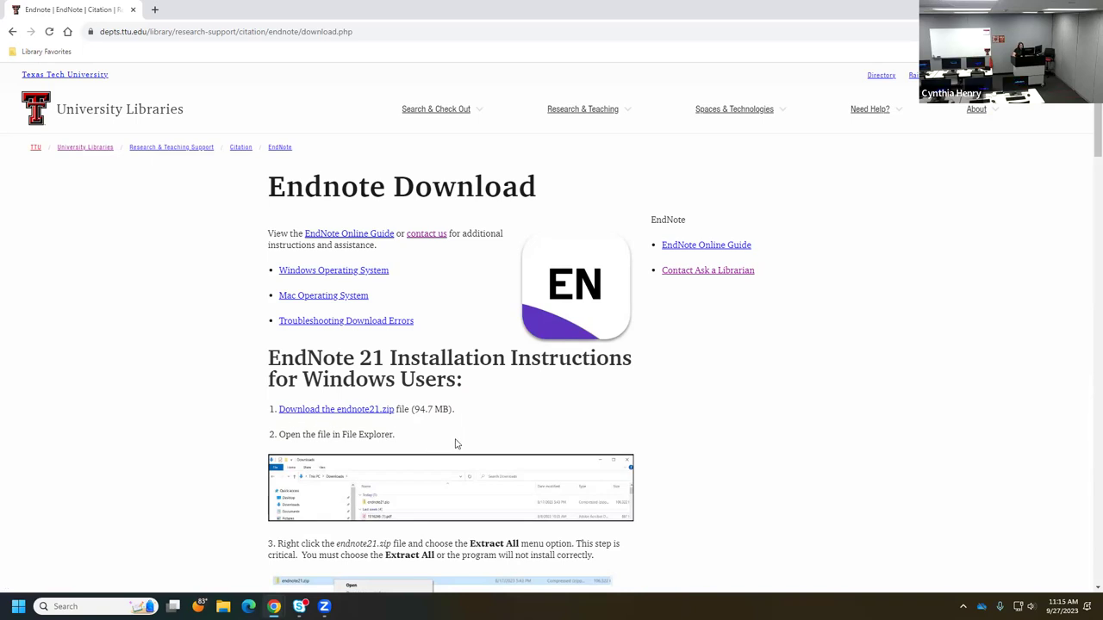
pyautogui.scroll(-1, 456, 444)
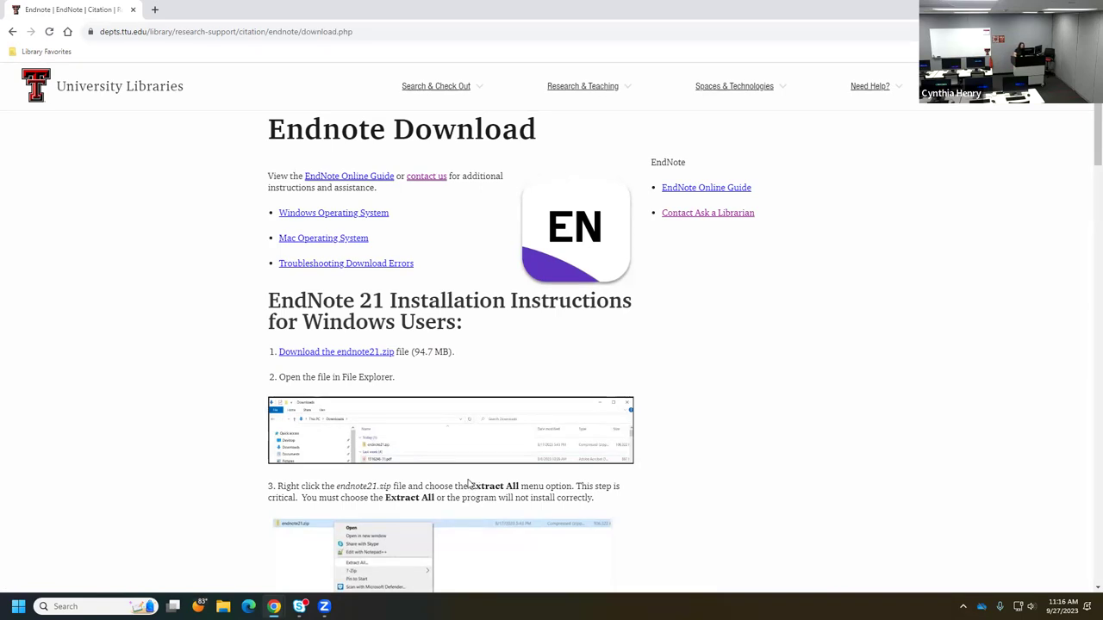
# - Review the Windows and Mac installation instructions, then download the 104 MB endnote21.zip
pyautogui.scroll(-1, 469, 484)
pyautogui.scroll(-11, 470, 484)
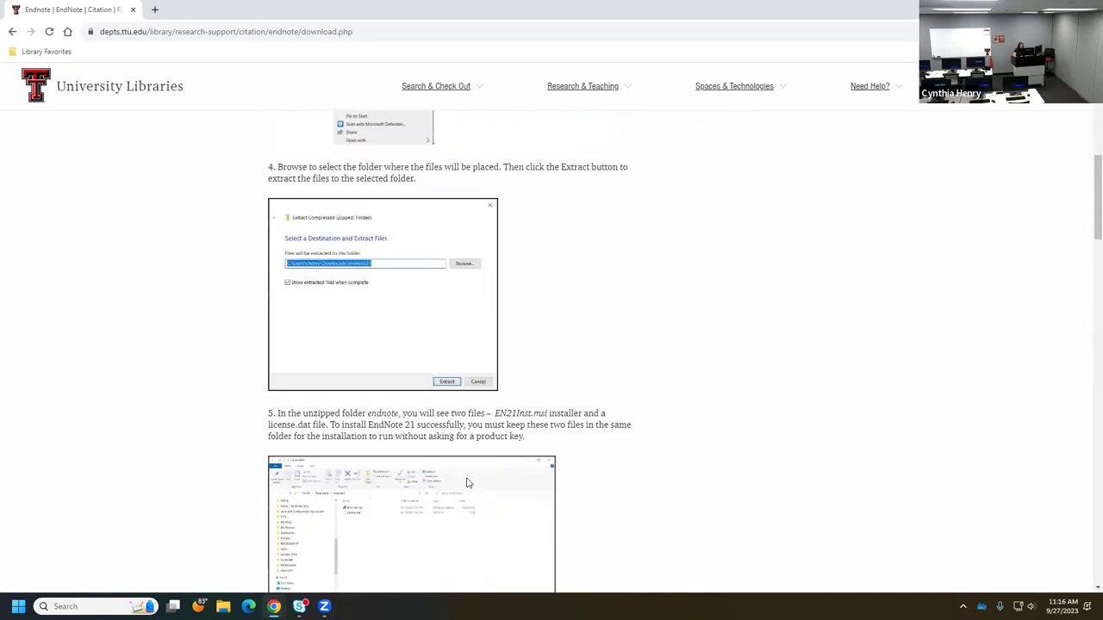
pyautogui.scroll(-6, 470, 484)
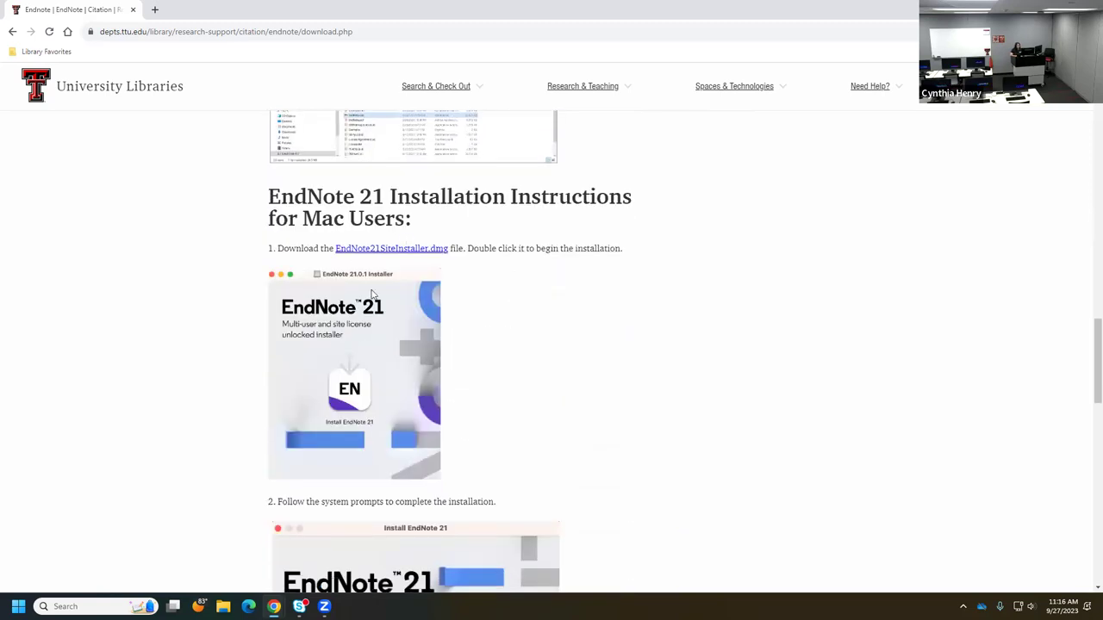
pyautogui.scroll(17, 564, 348)
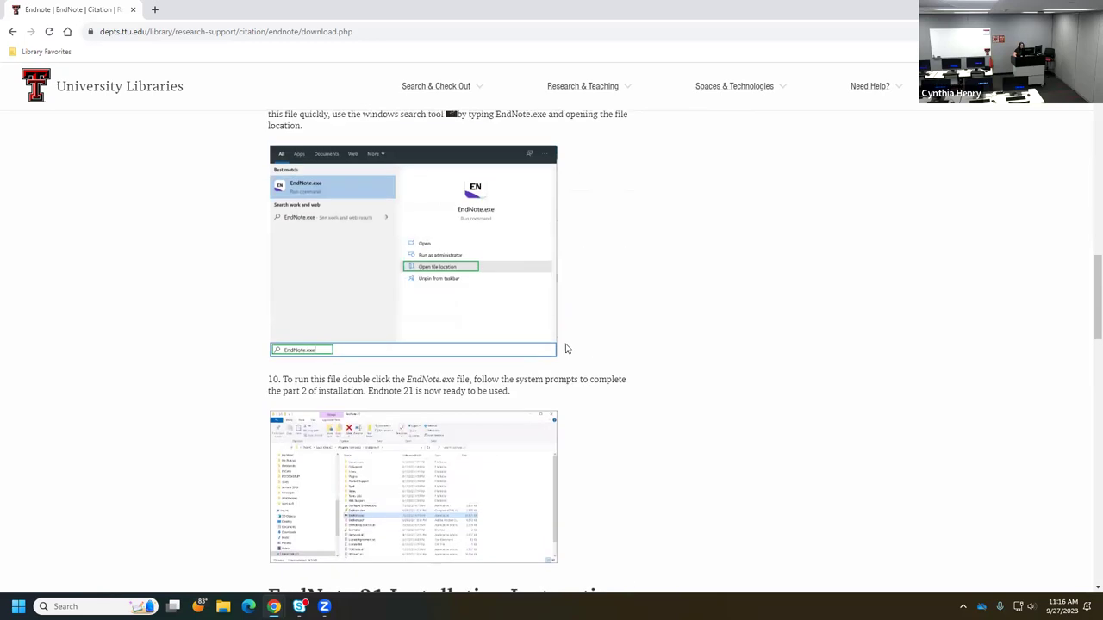
pyautogui.scroll(6, 564, 348)
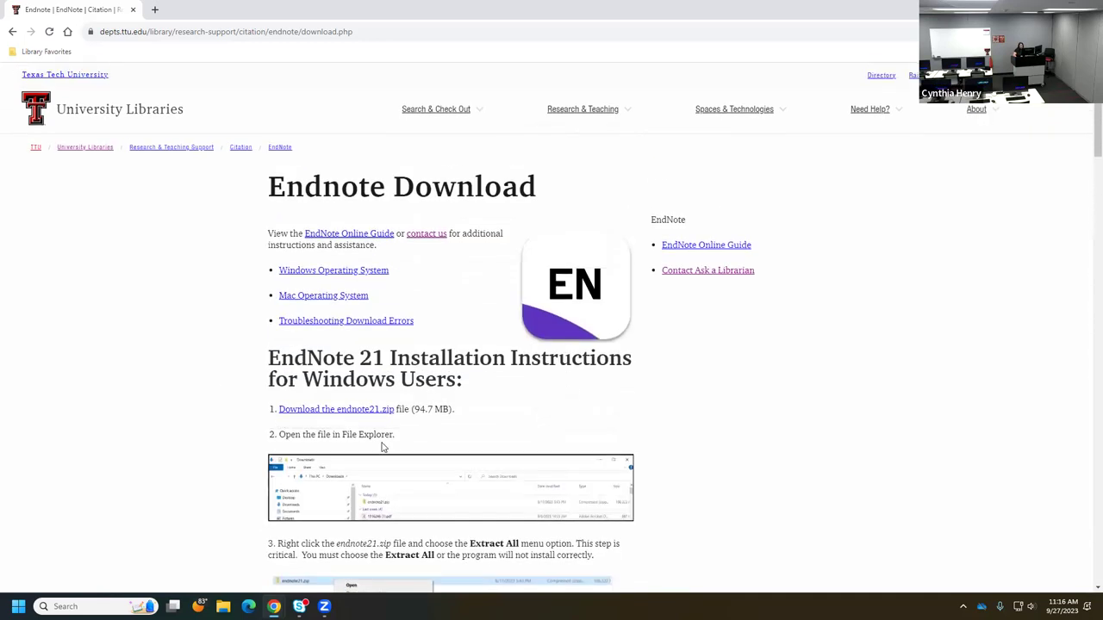
pyautogui.click(343, 414)
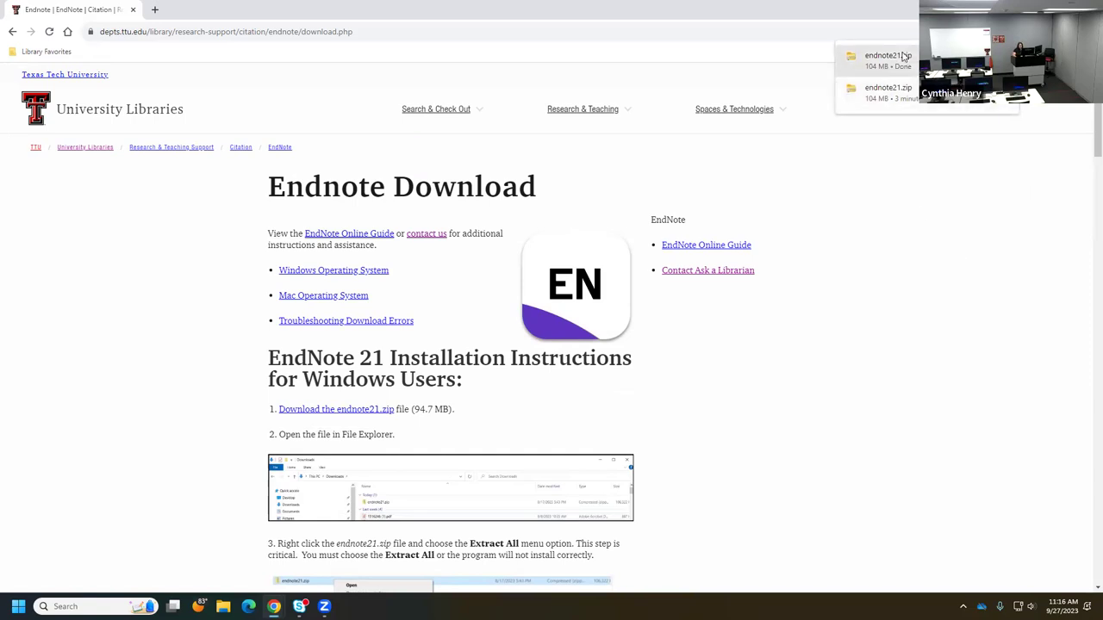
# - Open endnote21.zip from Chrome's downloads to see EN21Inst.msi and License.dat, then return to Downloads
pyautogui.click(939, 59)
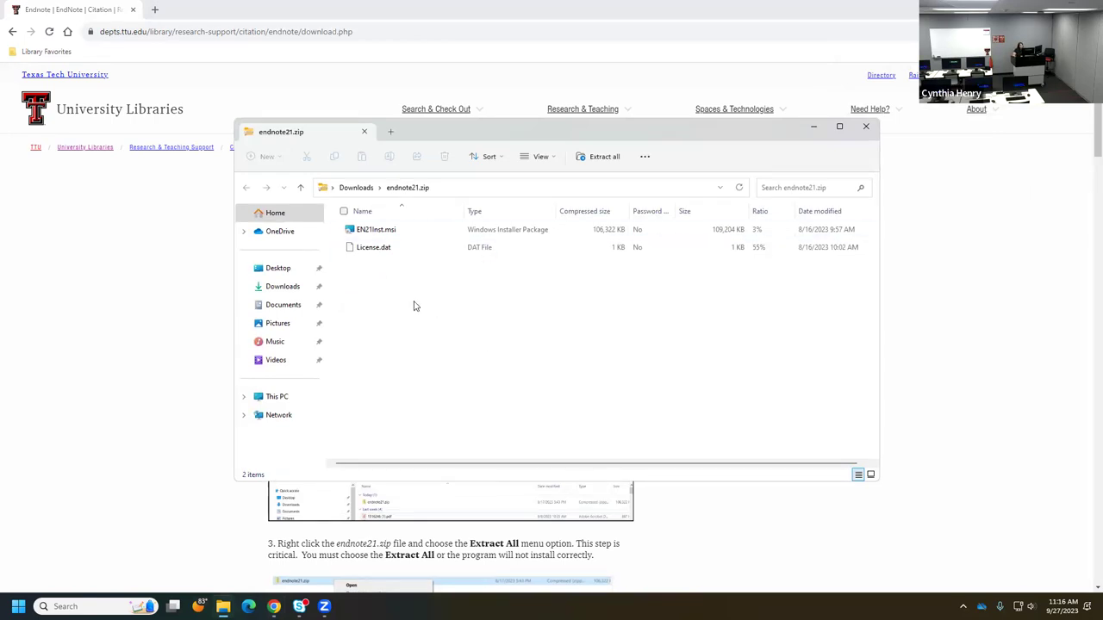
pyautogui.click(356, 187)
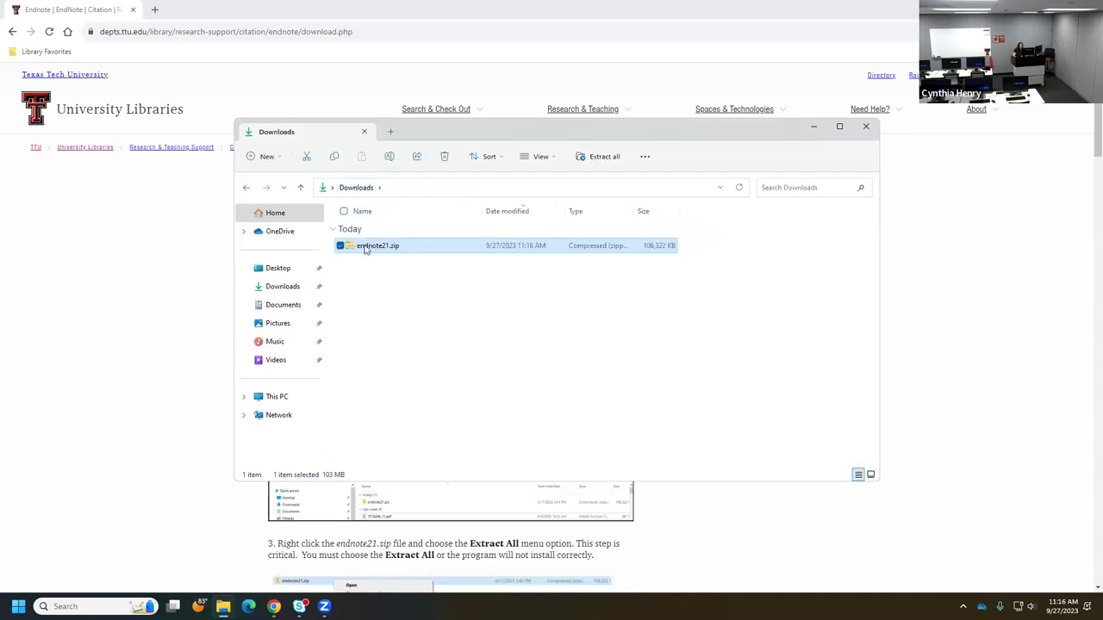
# - Extract endnote21.zip into an endnote21 folder and open it to show License.dat and EN21Inst.msi
pyautogui.rightClick(365, 247)
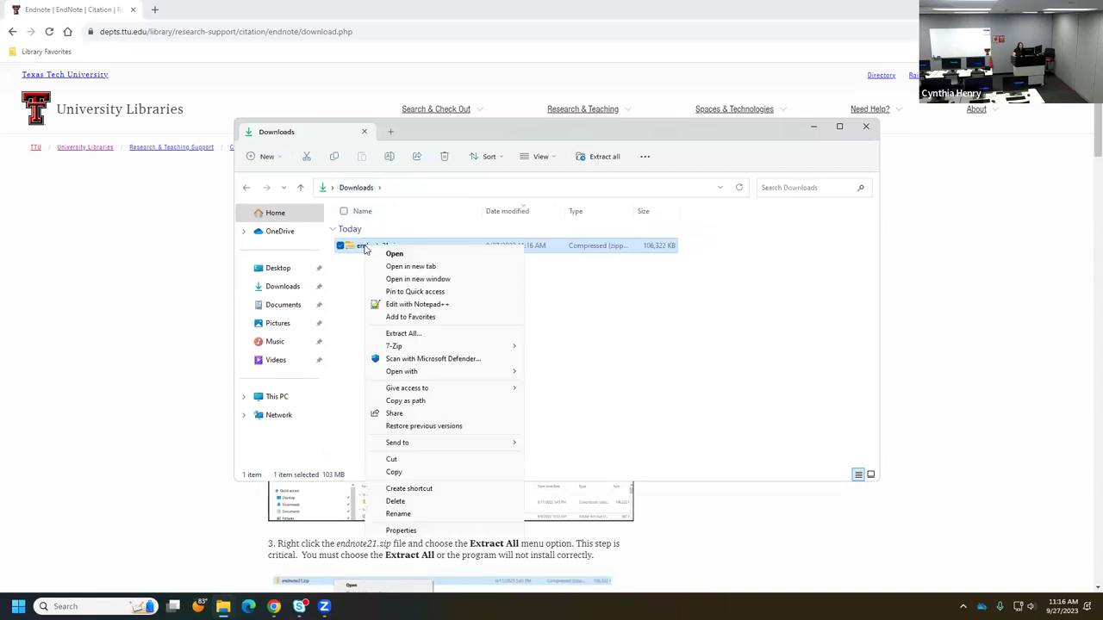
pyautogui.click(426, 335)
pyautogui.click(656, 413)
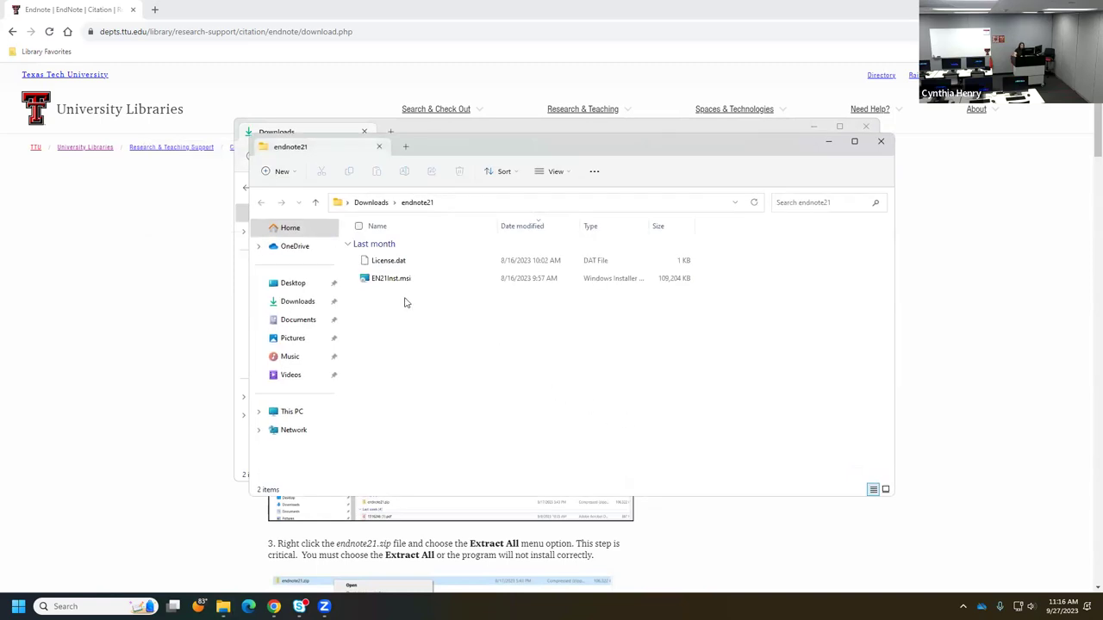
pyautogui.click(410, 205)
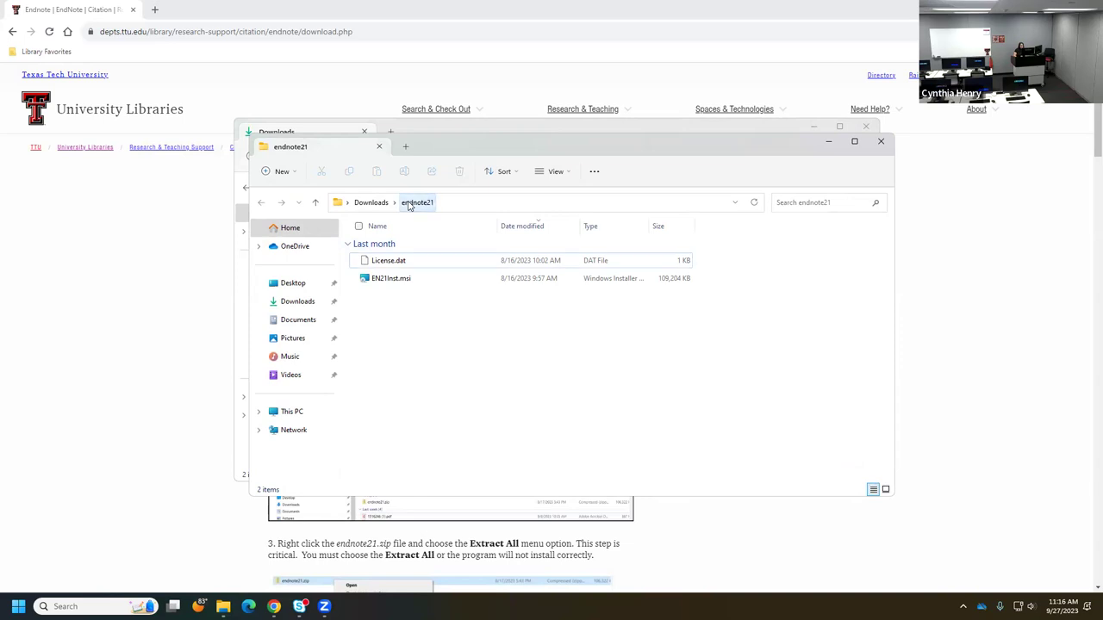
pyautogui.click(368, 203)
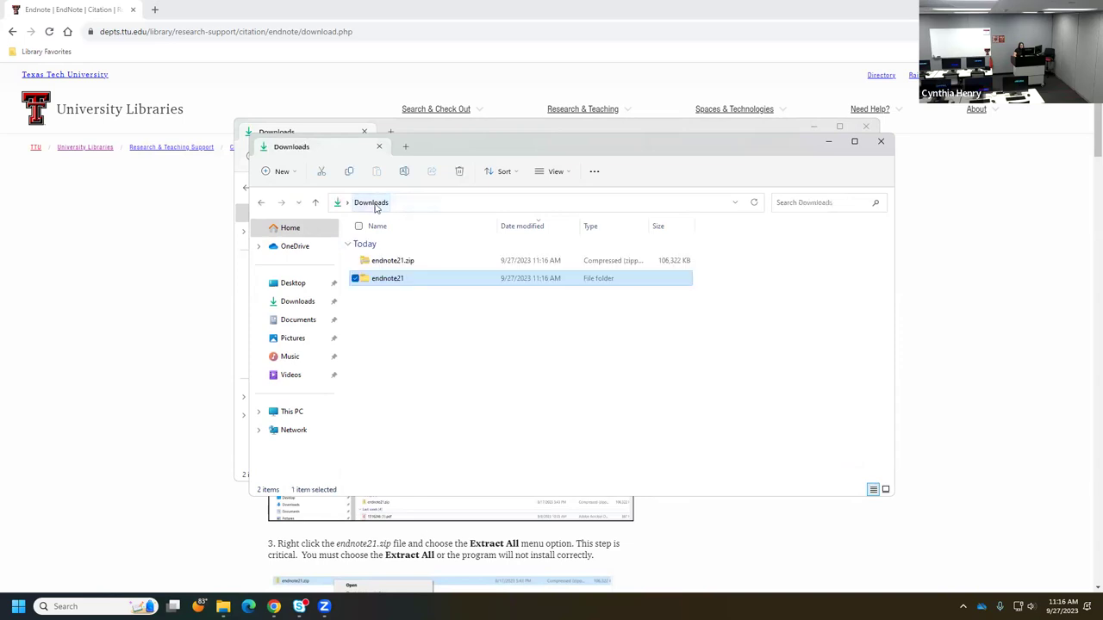
pyautogui.doubleClick(389, 280)
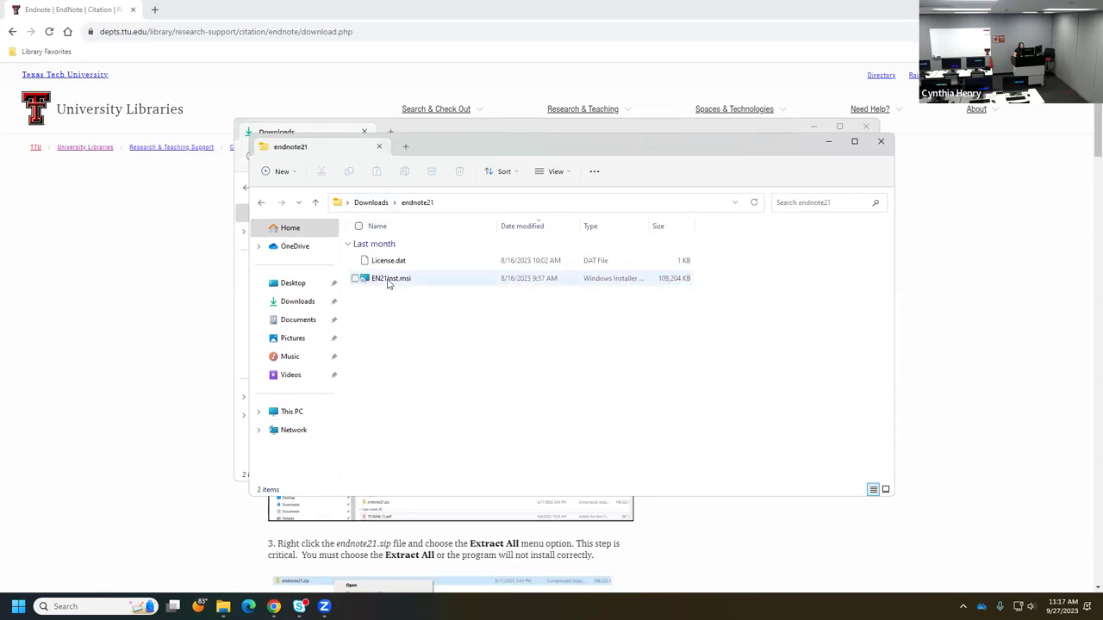
# - Run EN21Inst.msi, accept the licence, and keep Typical install to C:\Program Files (x86)\EndNote 21\
pyautogui.doubleClick(388, 281)
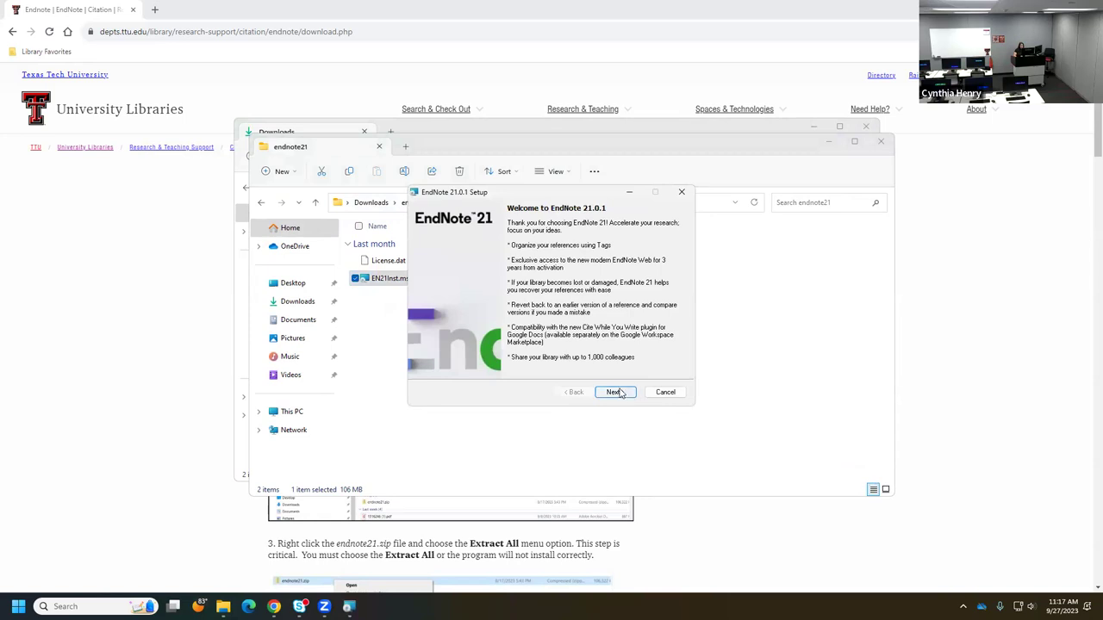
pyautogui.click(619, 393)
pyautogui.click(617, 393)
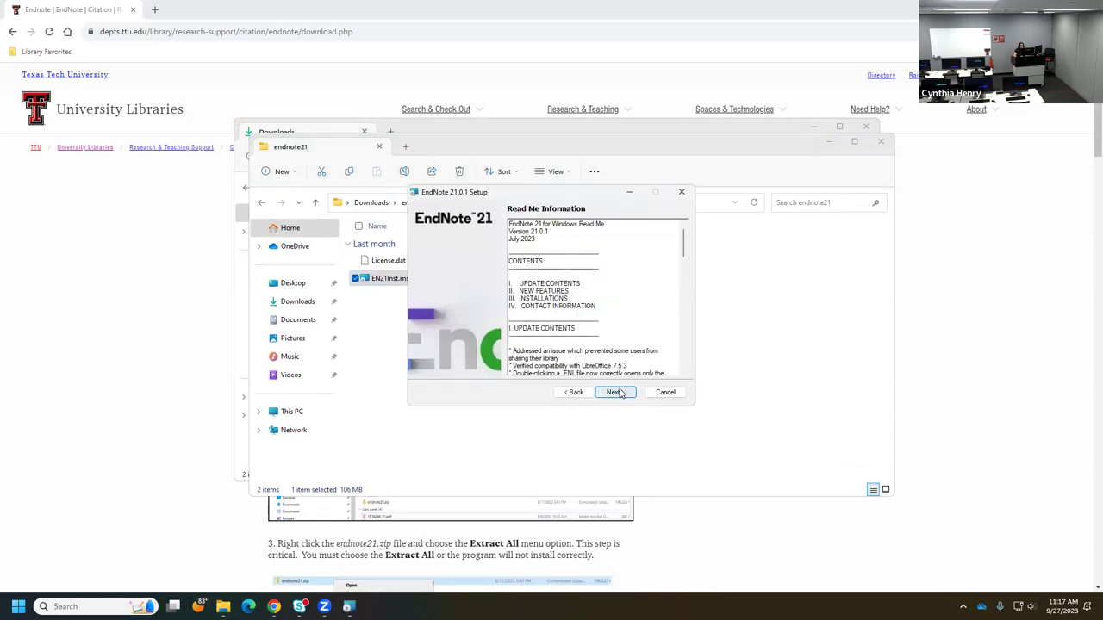
pyautogui.click(619, 393)
pyautogui.click(581, 363)
pyautogui.click(621, 394)
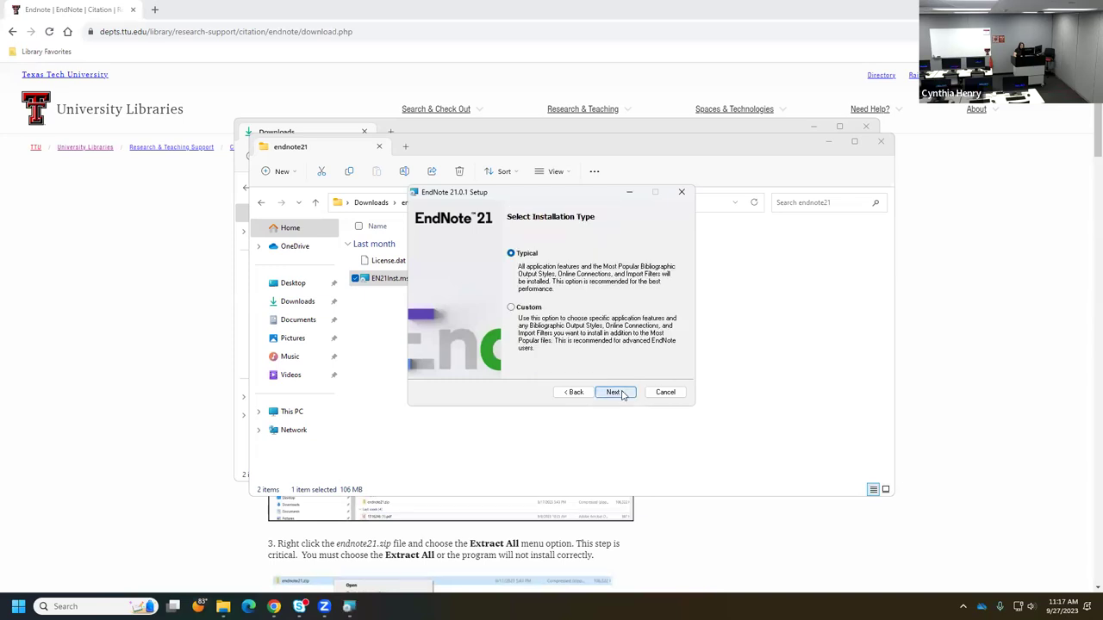
pyautogui.click(622, 394)
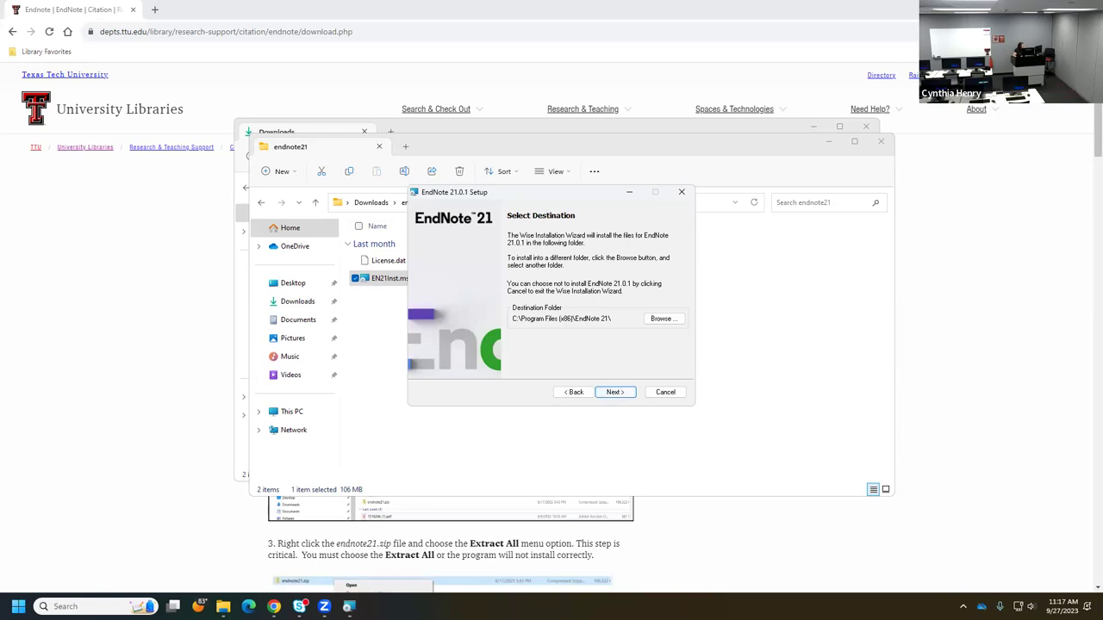
pyautogui.click(615, 393)
# - Install EndNote 21.0.1, dismiss the Chrome extension prompt, and finish the Setup wizard
pyautogui.click(615, 393)
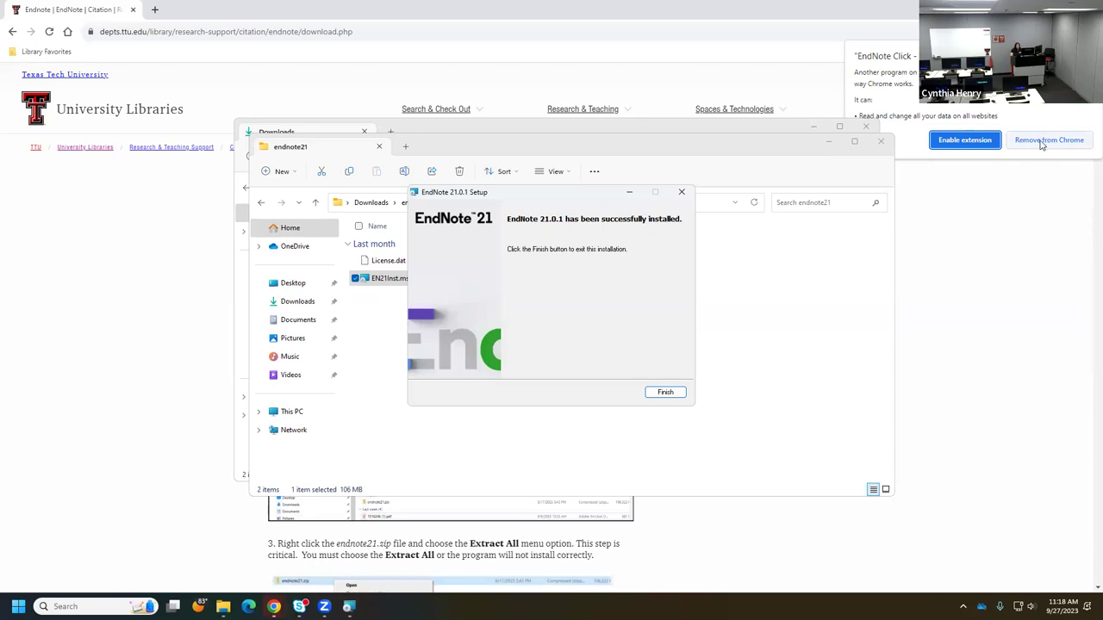
pyautogui.click(1040, 144)
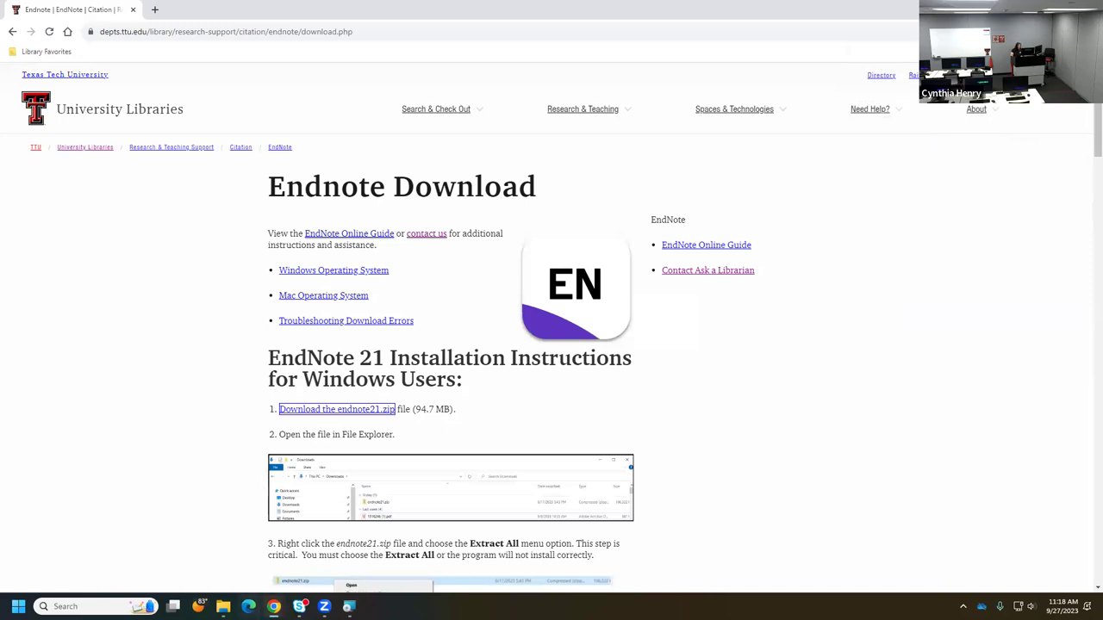
pyautogui.click(223, 607)
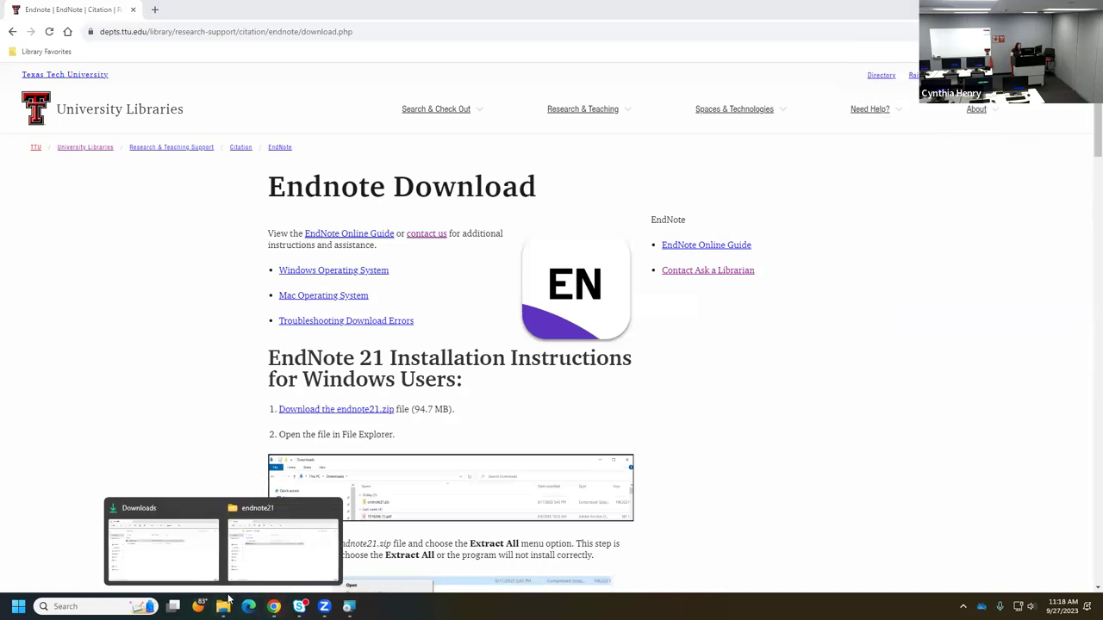
pyautogui.click(198, 428)
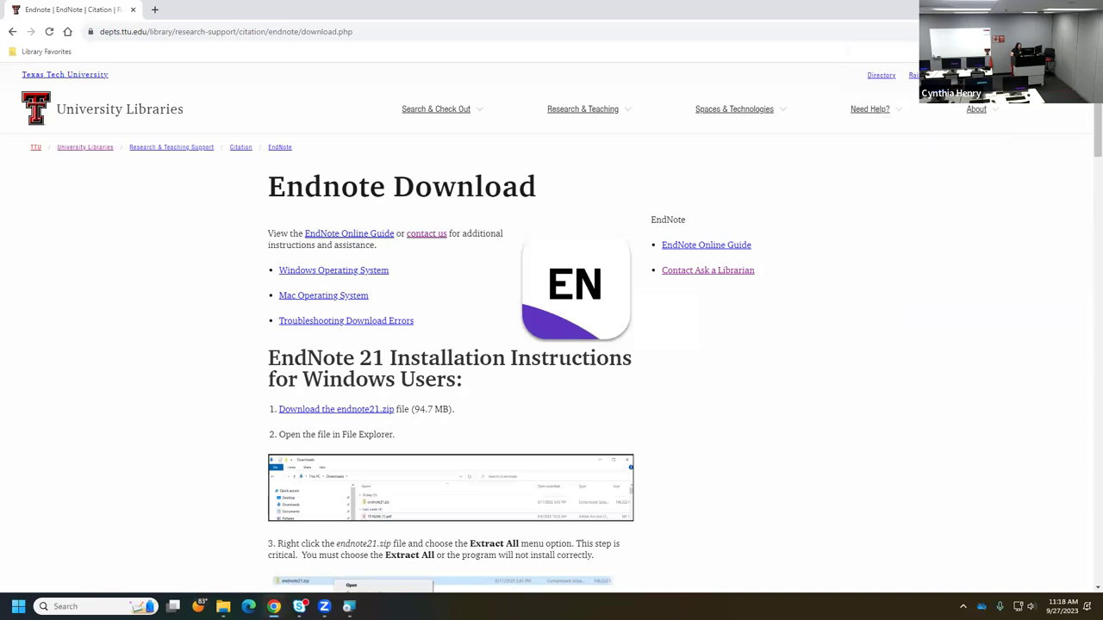
pyautogui.click(349, 607)
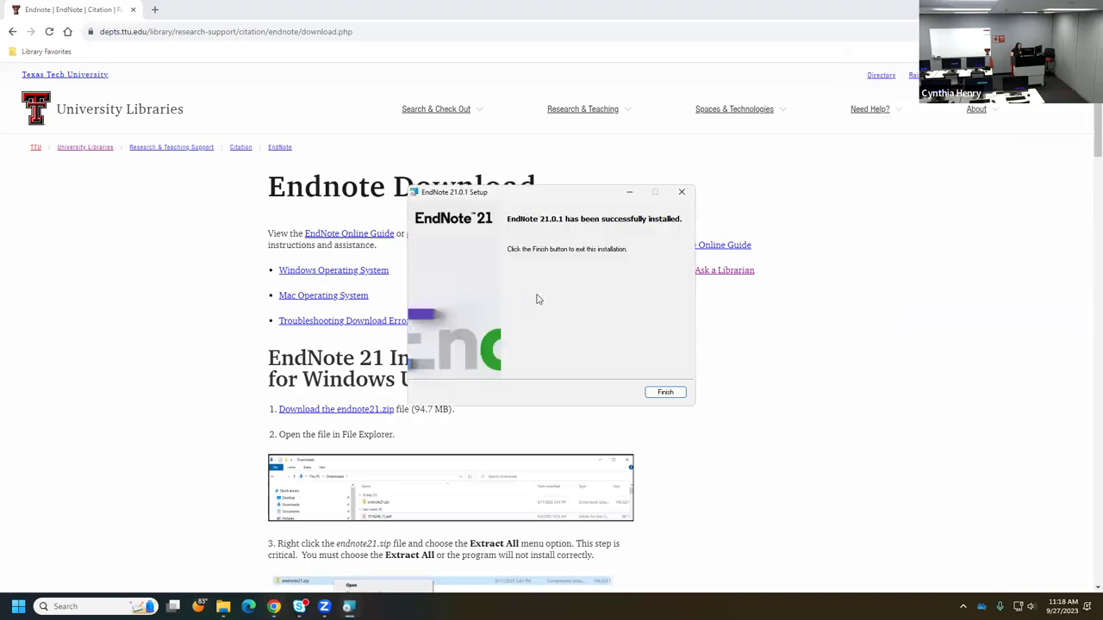
pyautogui.click(664, 393)
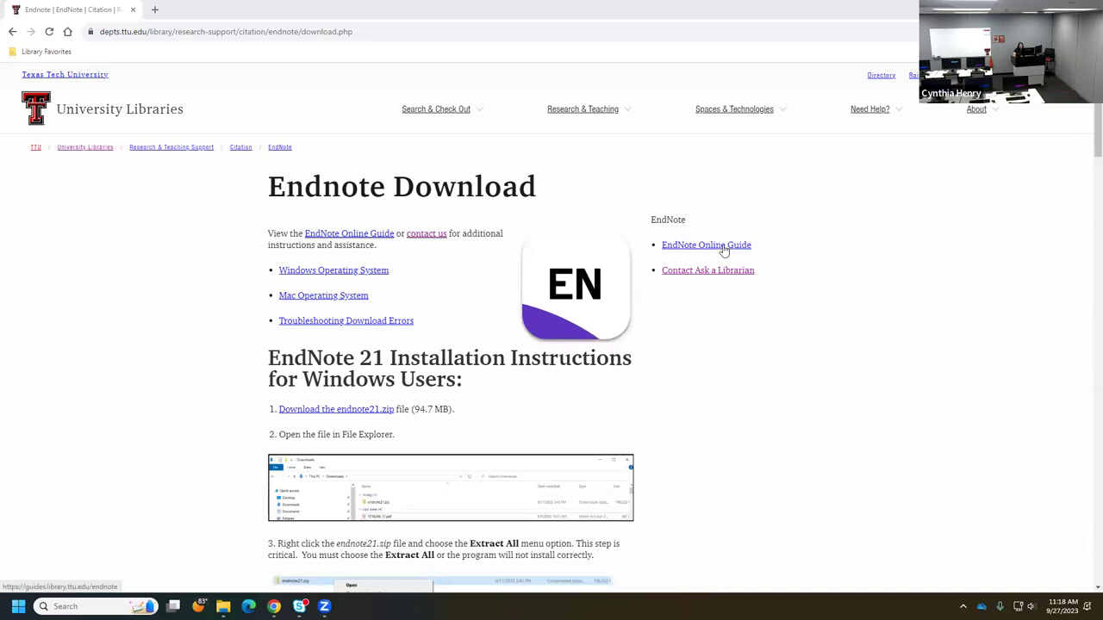
# - Open the EndNote Online Guide, then its EndNote Online (Web) sign-in page in a new tab
pyautogui.click(724, 246)
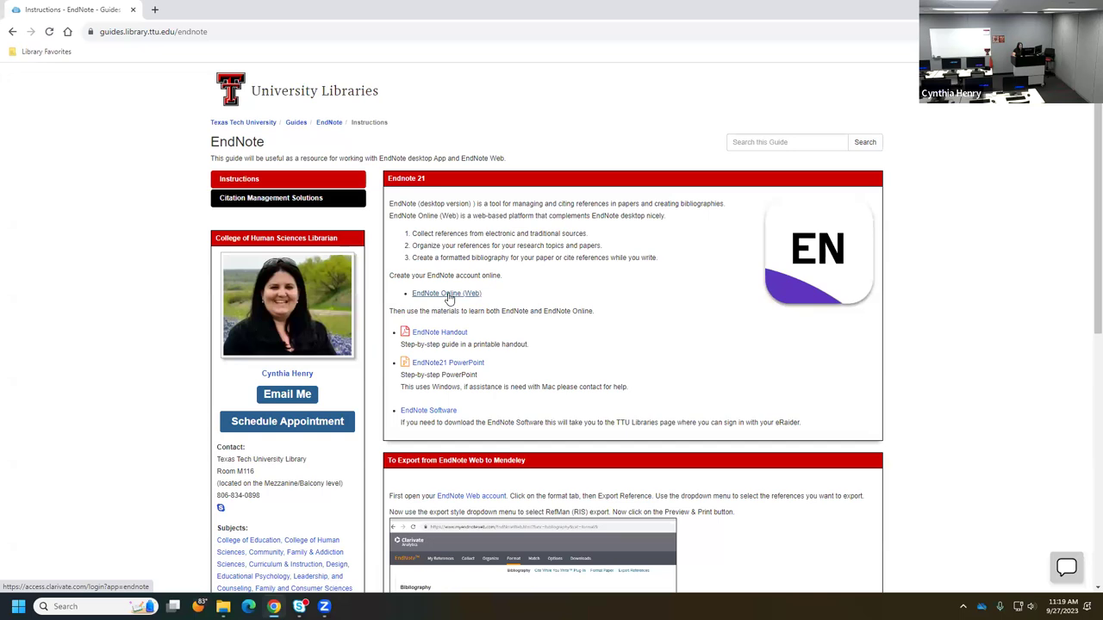
pyautogui.click(448, 294)
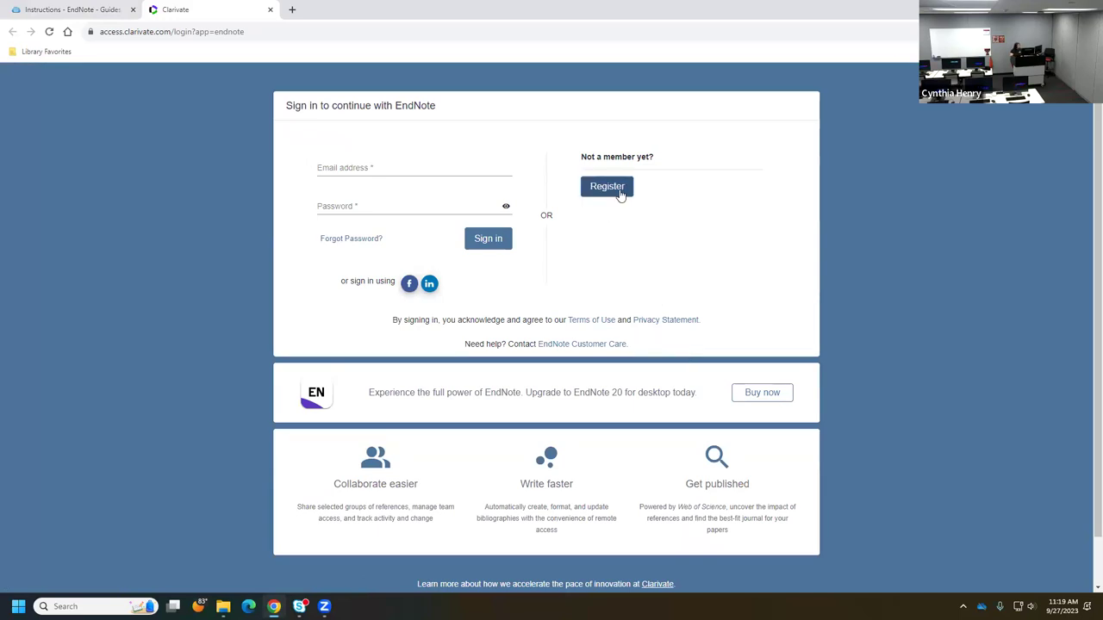
# - Fill in the saved account e-mail, type the password, and attempt to sign in
pyautogui.click(342, 170)
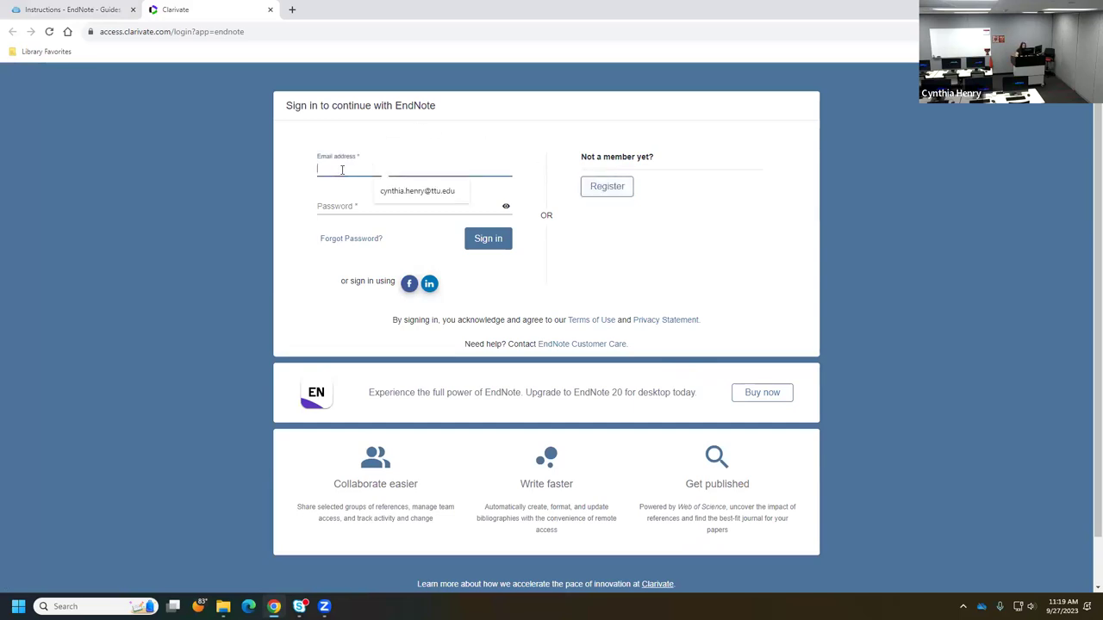
pyautogui.click(414, 191)
pyautogui.click(333, 207)
pyautogui.write('••••••')
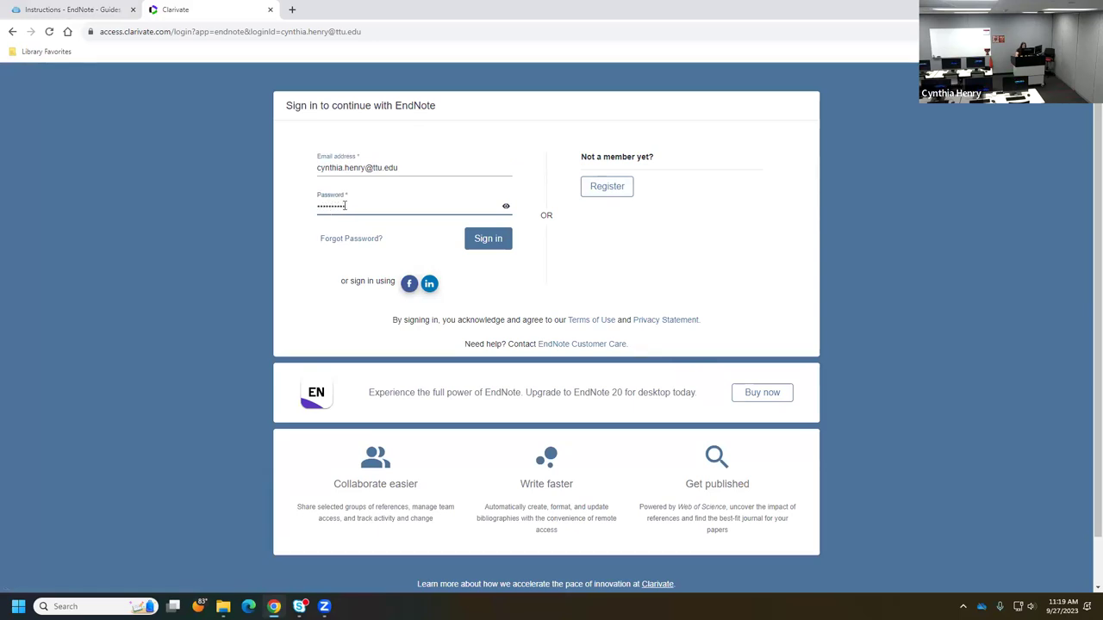
pyautogui.click(493, 240)
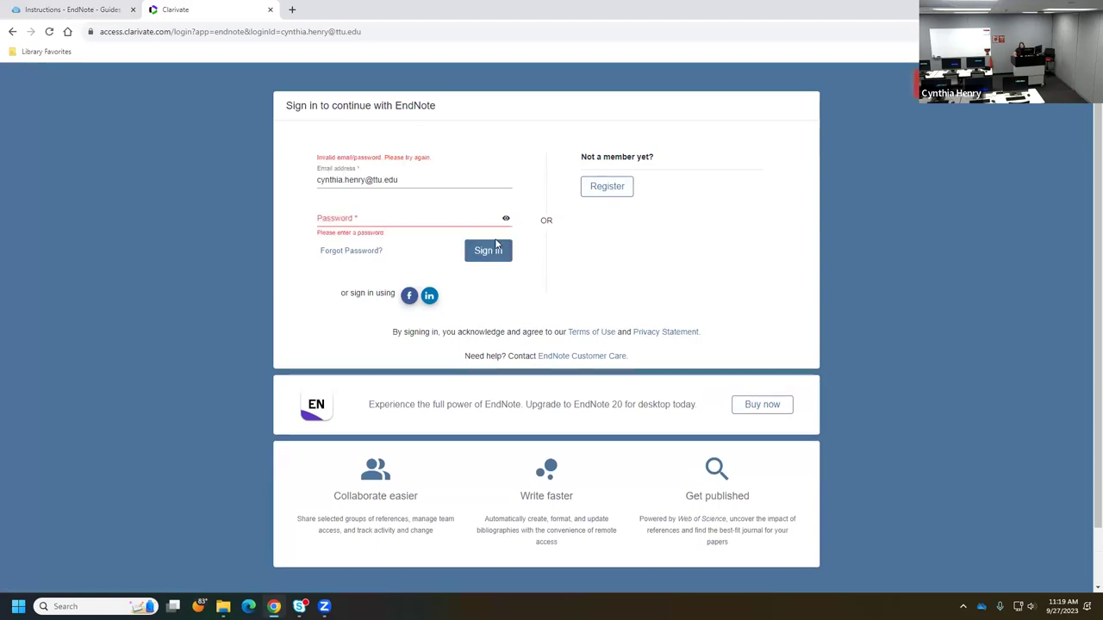
# - Re-enter the account password and sign in again after the rejected attempt
pyautogui.click(408, 227)
pyautogui.write('••••')
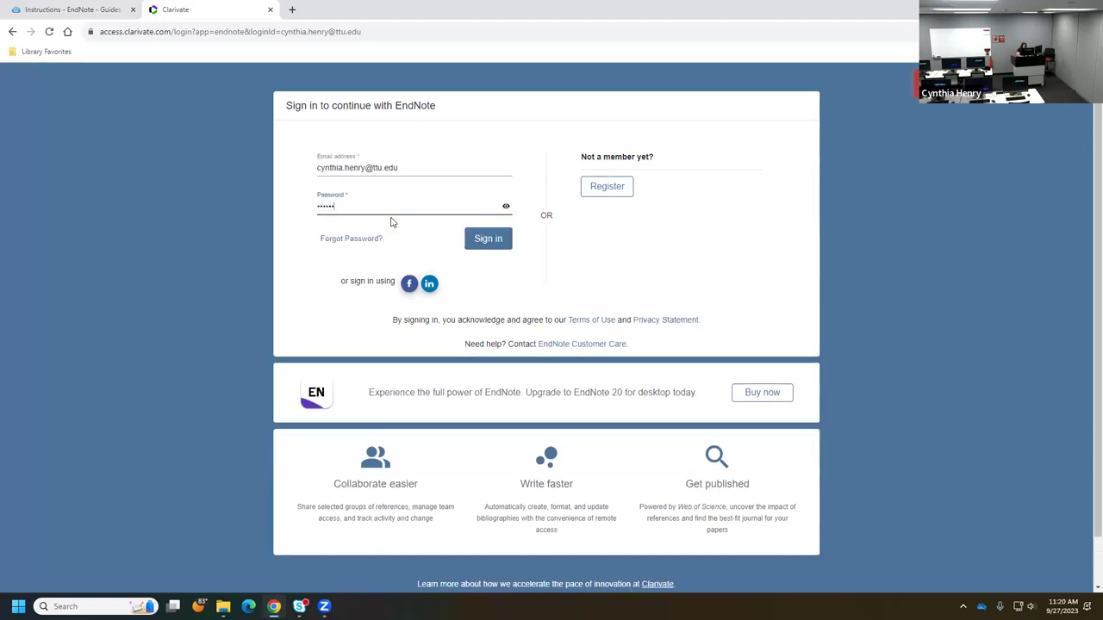
pyautogui.write('•')
pyautogui.click(488, 247)
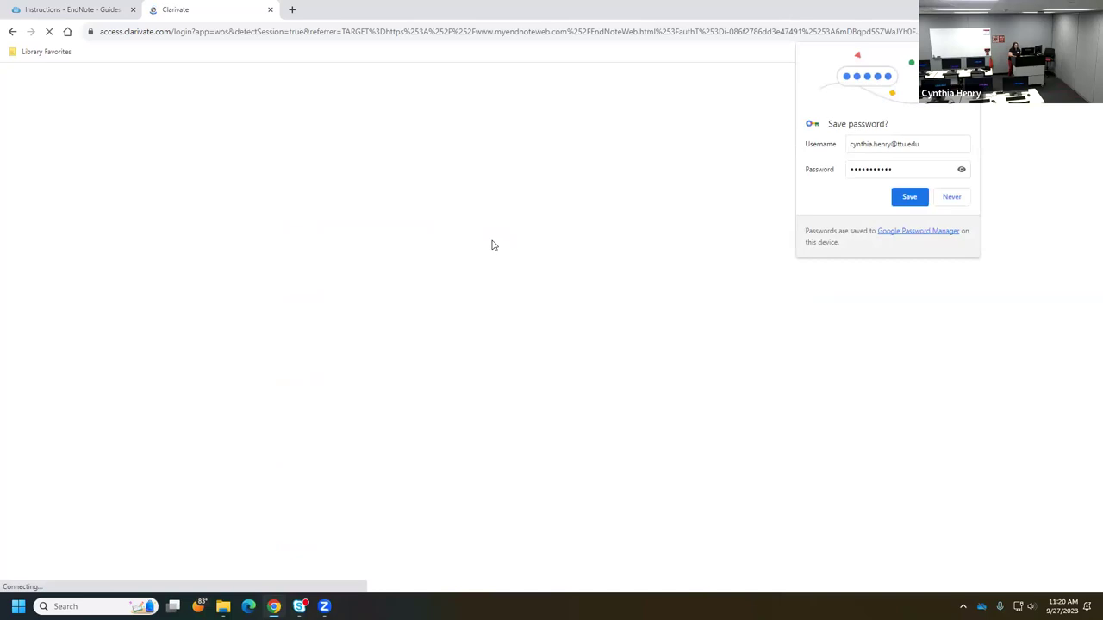
# - Decline saving the password, confirm cookie choices, and show then hide the Getting Started guide
pyautogui.click(947, 199)
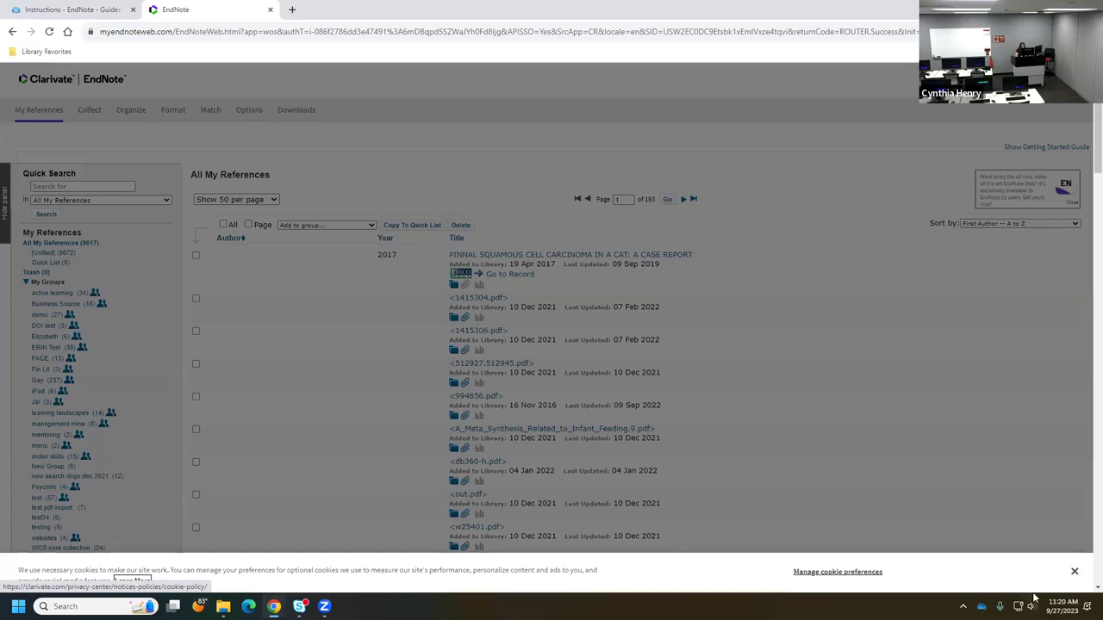
pyautogui.click(836, 574)
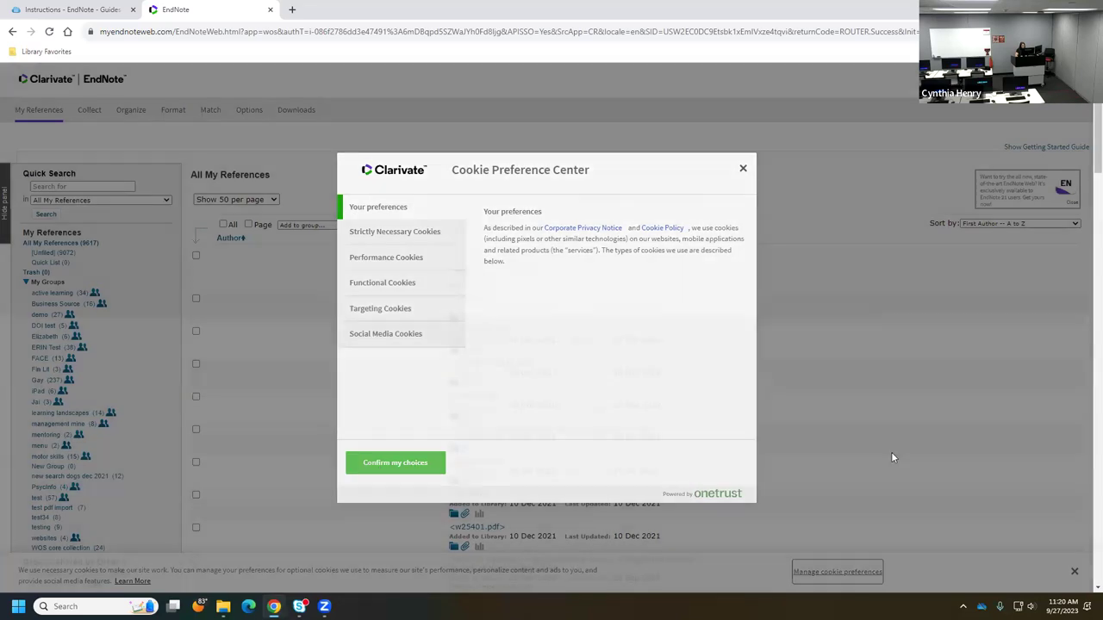
pyautogui.click(893, 457)
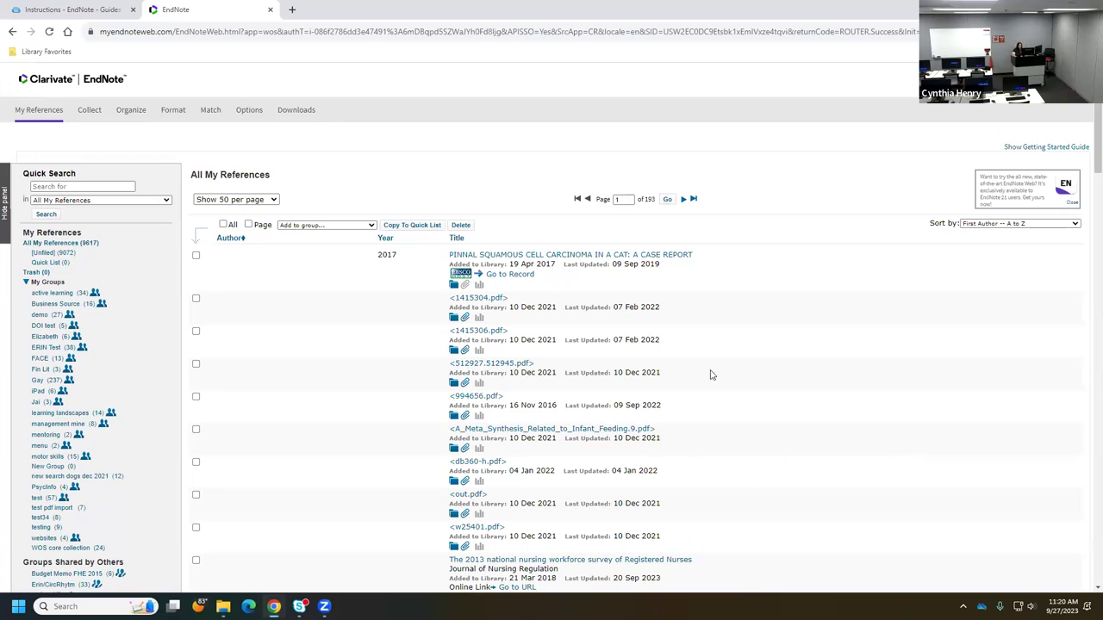
pyautogui.click(1039, 147)
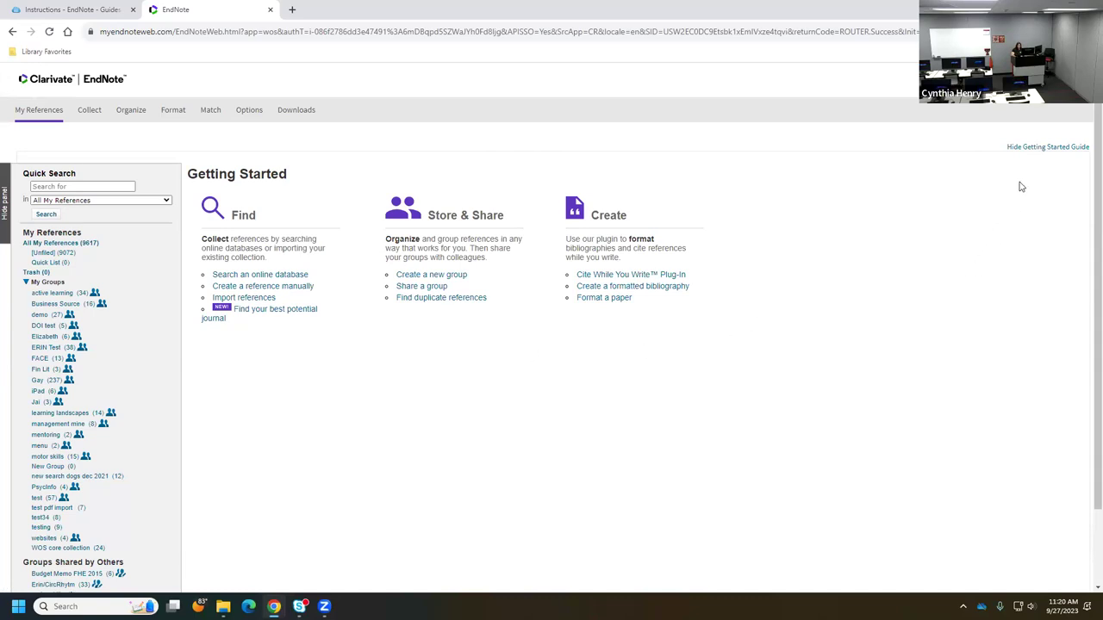
pyautogui.click(1039, 149)
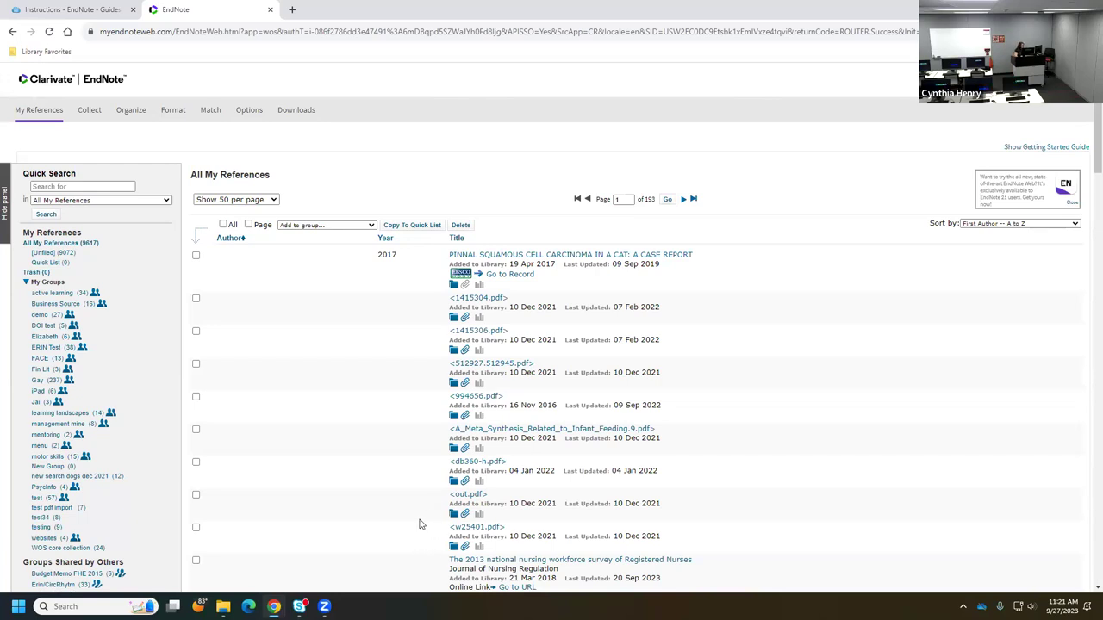
# - Close the Downloads and endnote21 File Explorer windows
pyautogui.click(223, 606)
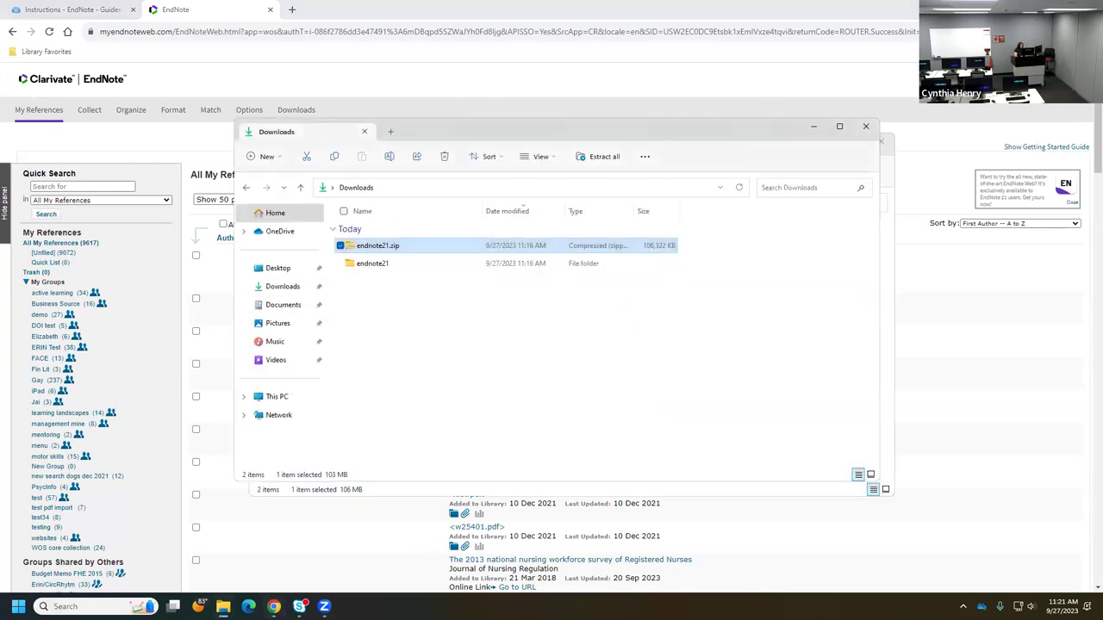
pyautogui.click(866, 127)
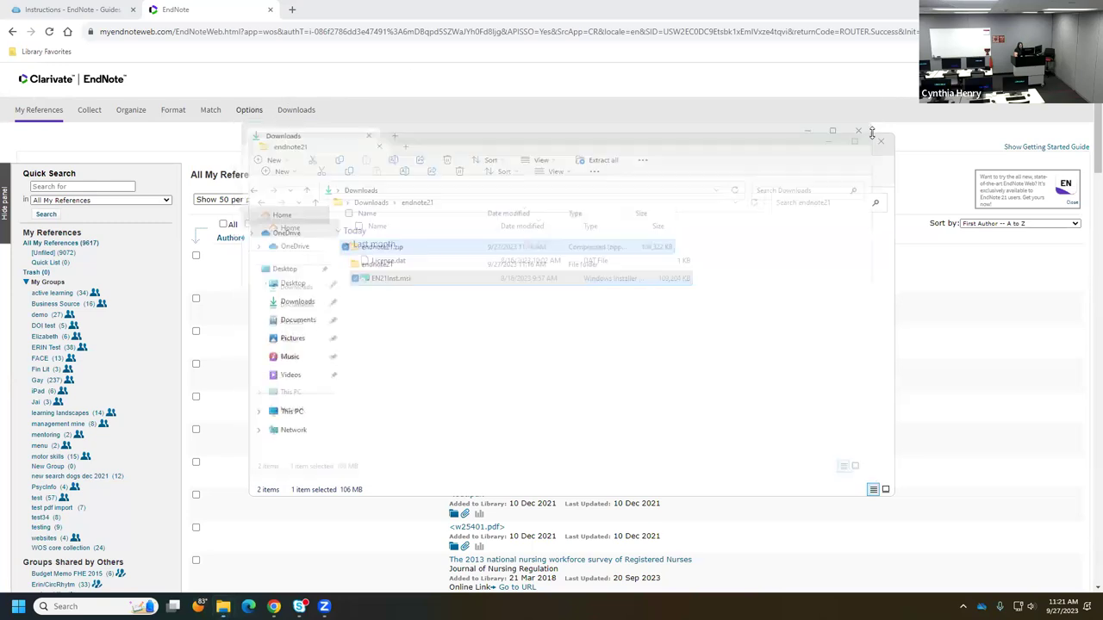
pyautogui.click(880, 144)
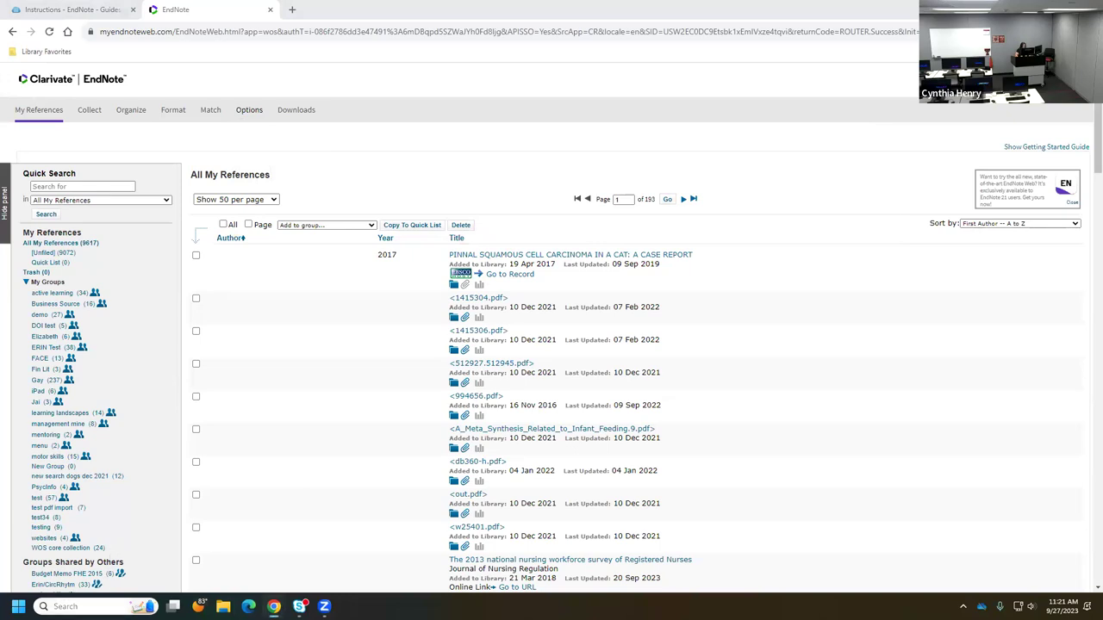
pyautogui.click(86, 607)
# - Launch EndNote 21 from Windows search and accept its license agreement
pyautogui.write('end')
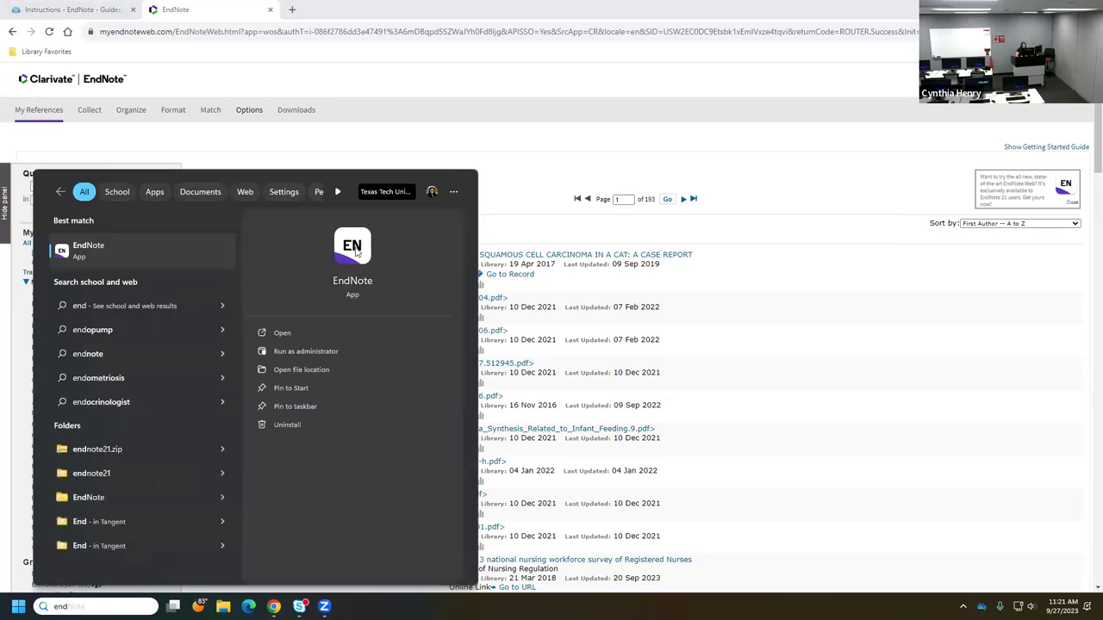
pyautogui.click(283, 333)
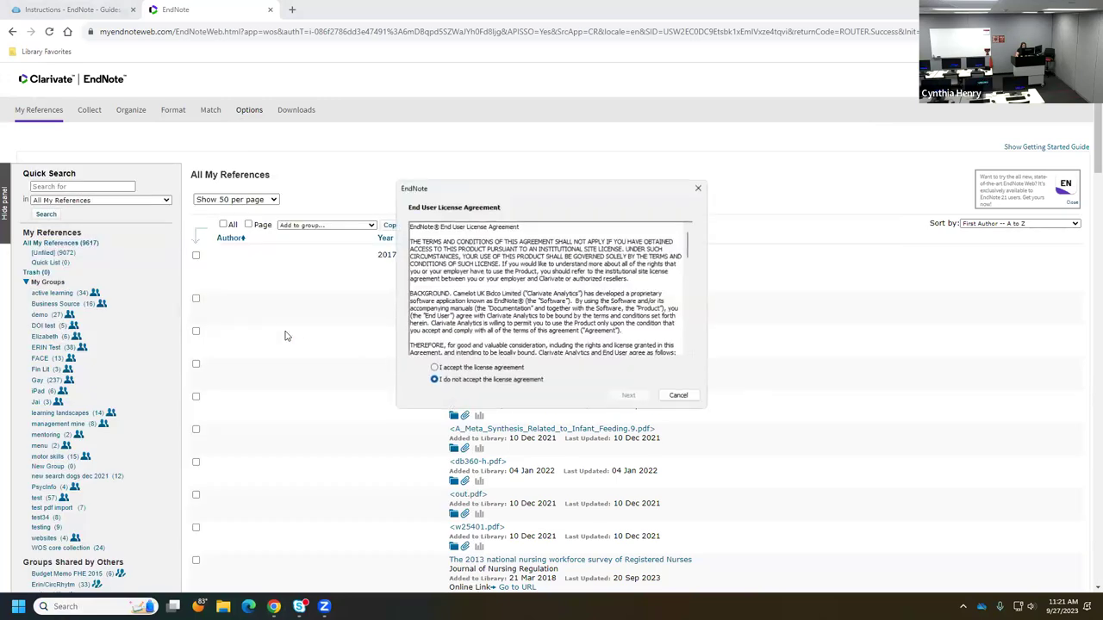
pyautogui.click(493, 369)
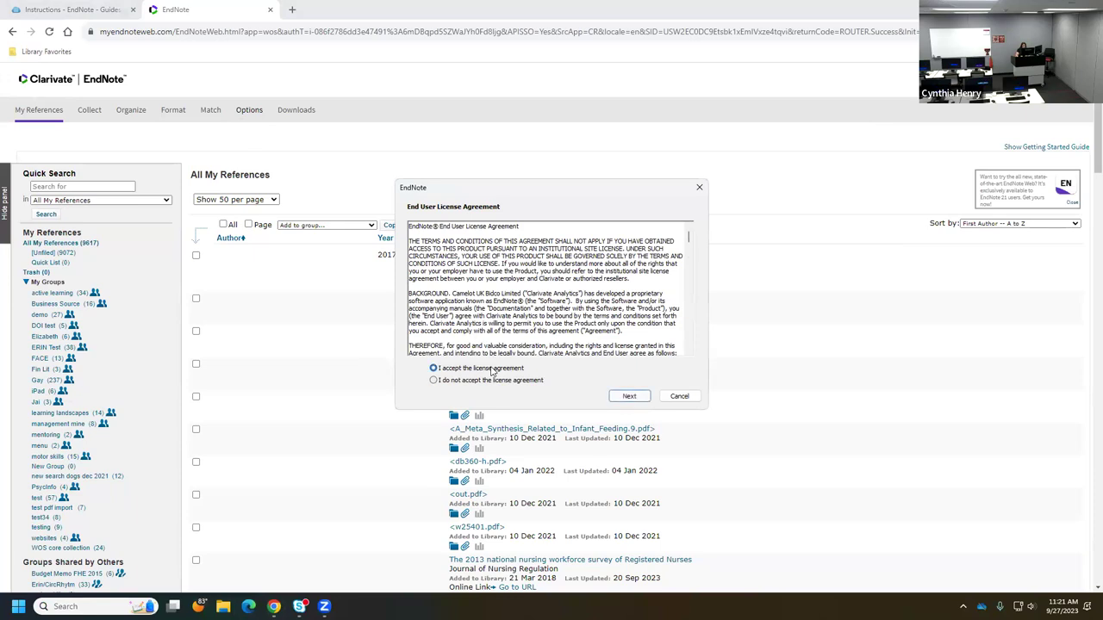
pyautogui.click(629, 396)
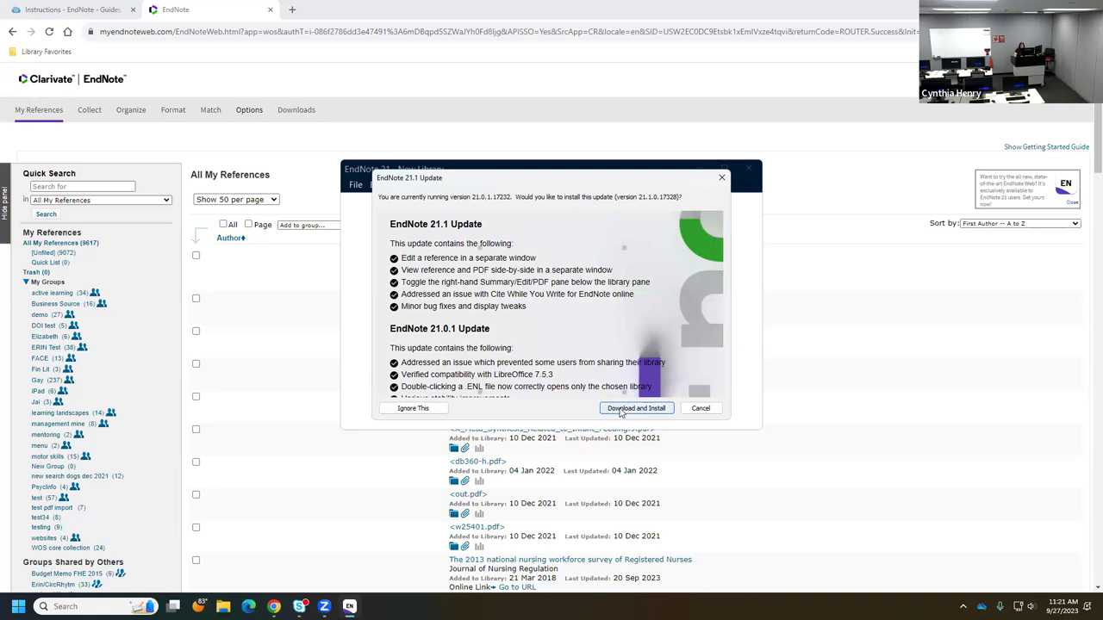
# - Download and install the EndNote 21.1 update through the setup wizard, then finish
pyautogui.click(635, 409)
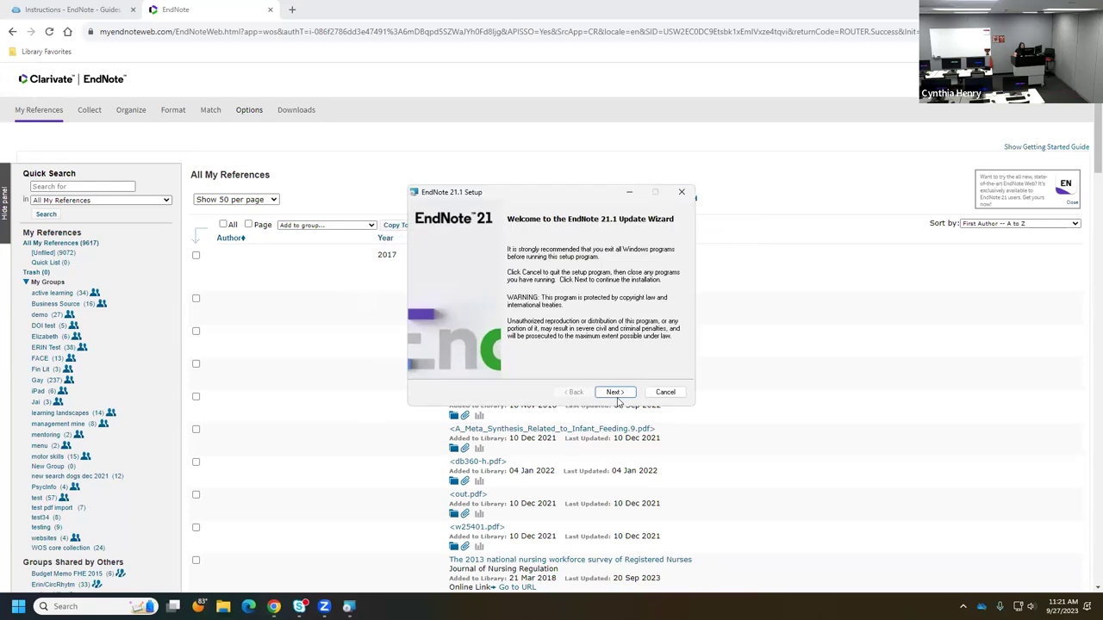
pyautogui.click(615, 394)
pyautogui.click(615, 394)
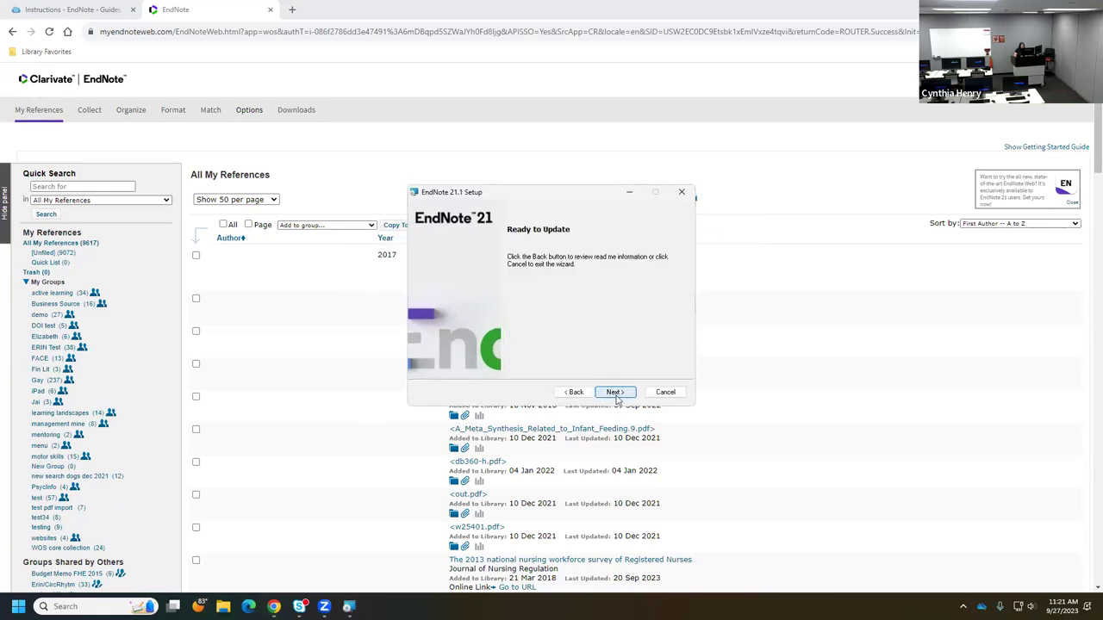
pyautogui.click(615, 394)
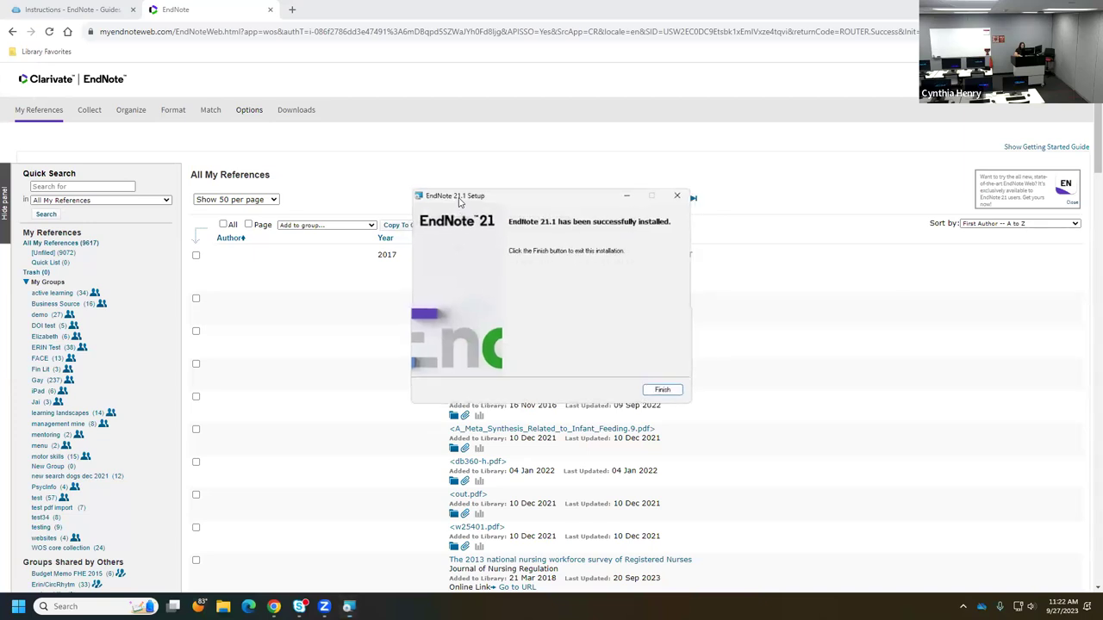
pyautogui.click(663, 392)
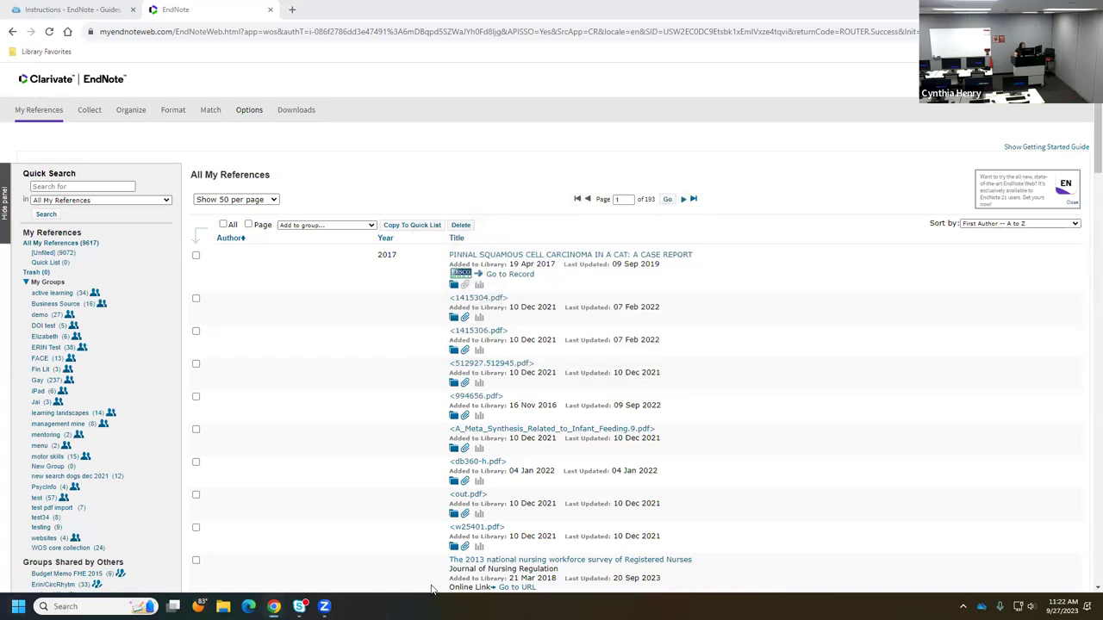
# - Relaunch the updated EndNote 21 from Windows search
pyautogui.click(95, 607)
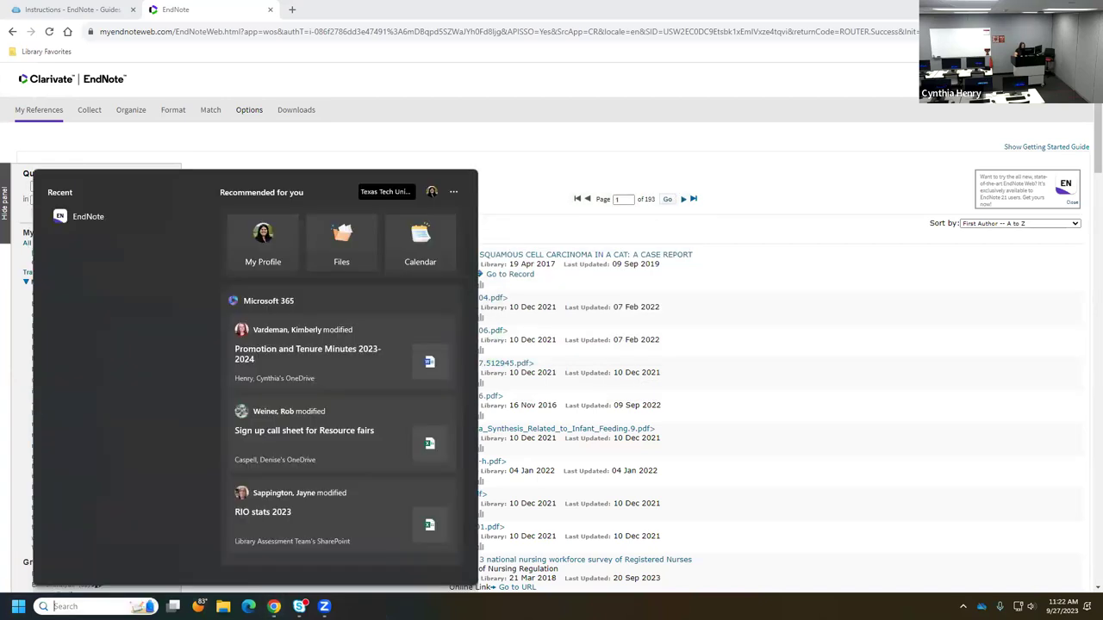
pyautogui.write('end')
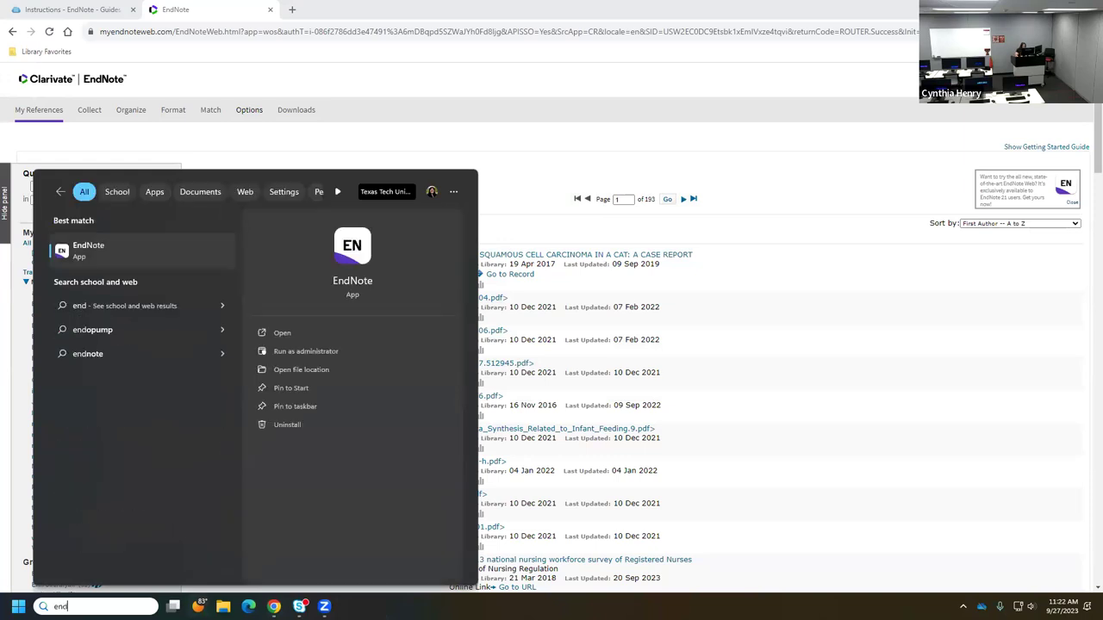
pyautogui.click(283, 331)
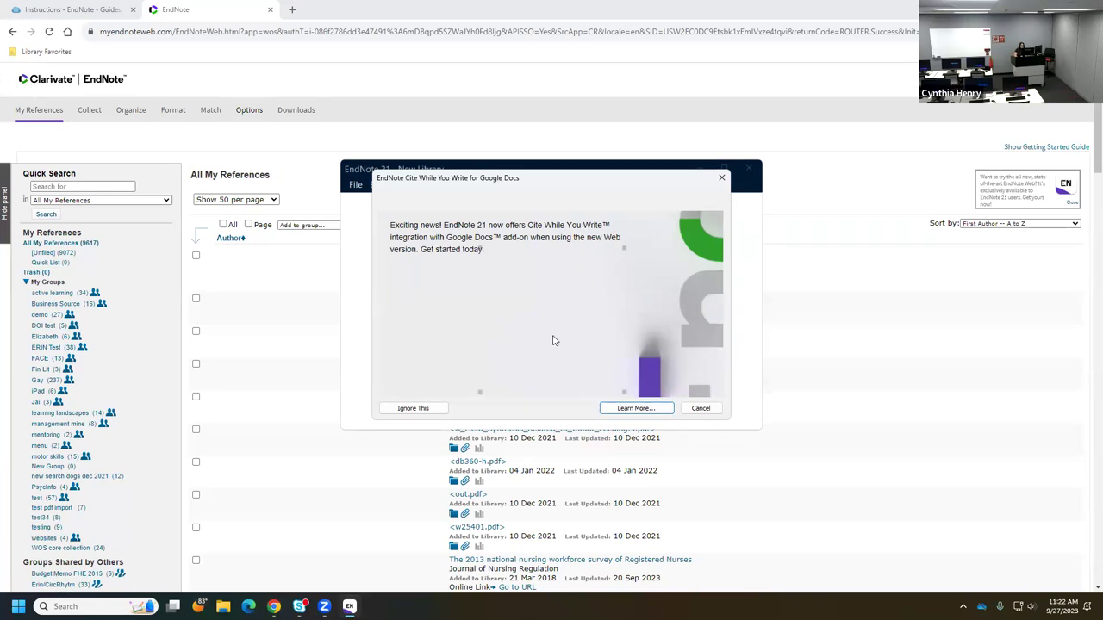
# - Dismiss the Google Docs add-on announcement and start a new library
pyautogui.click(699, 409)
pyautogui.click(392, 406)
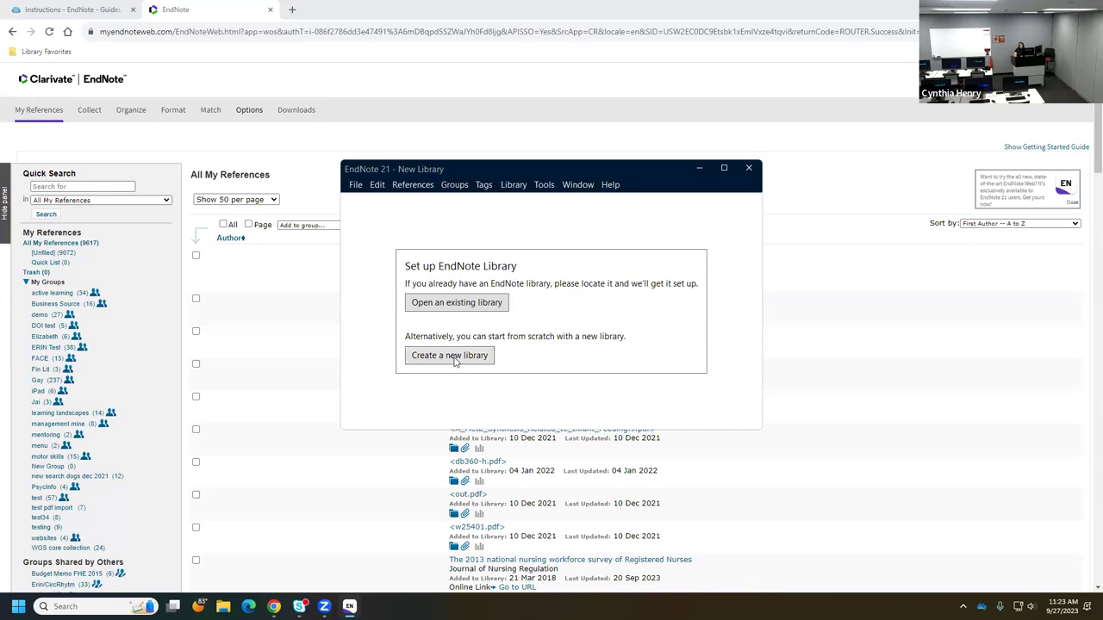
pyautogui.click(455, 361)
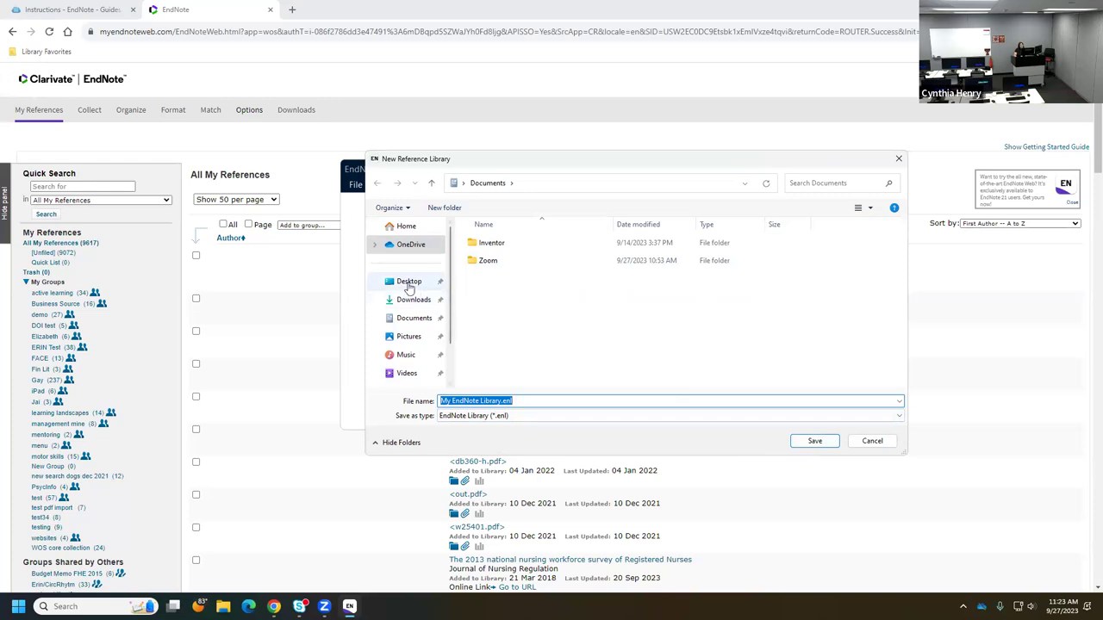
# - Save the new library as My EndNote Library.enl in the user folder on Local Disk (C:)
pyautogui.scroll(-1, 450, 353)
pyautogui.scroll(-1, 450, 353)
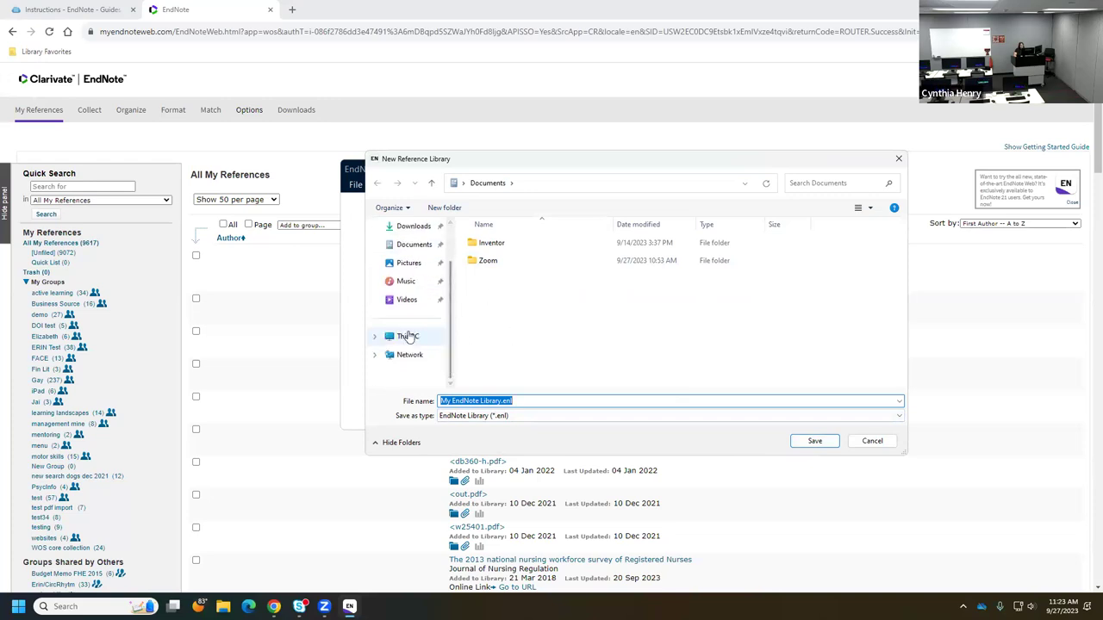
pyautogui.click(405, 336)
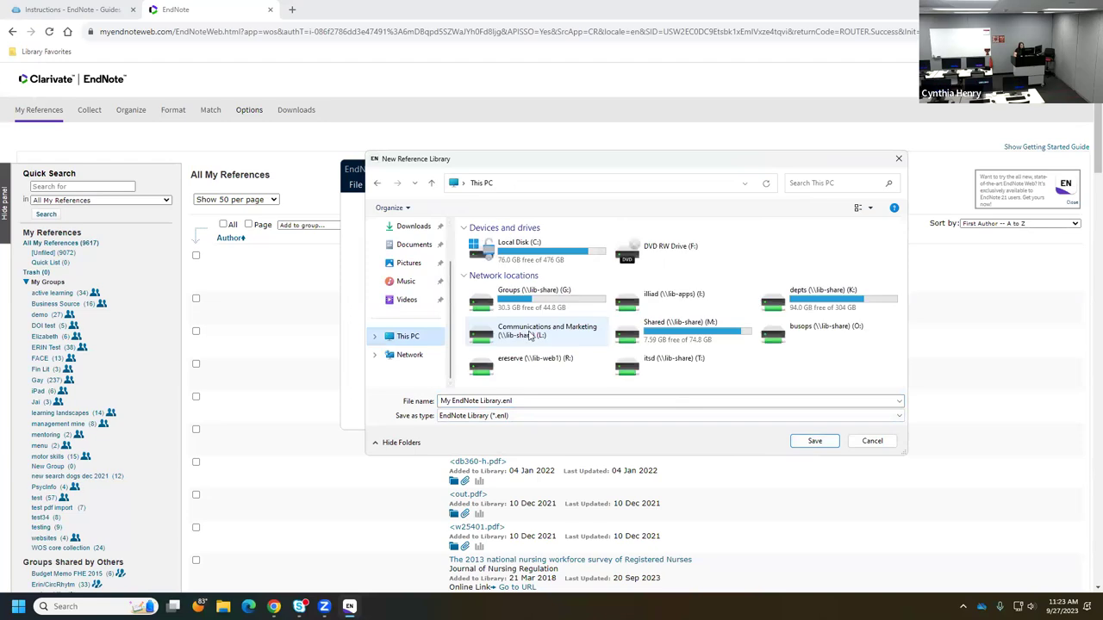
pyautogui.click(540, 255)
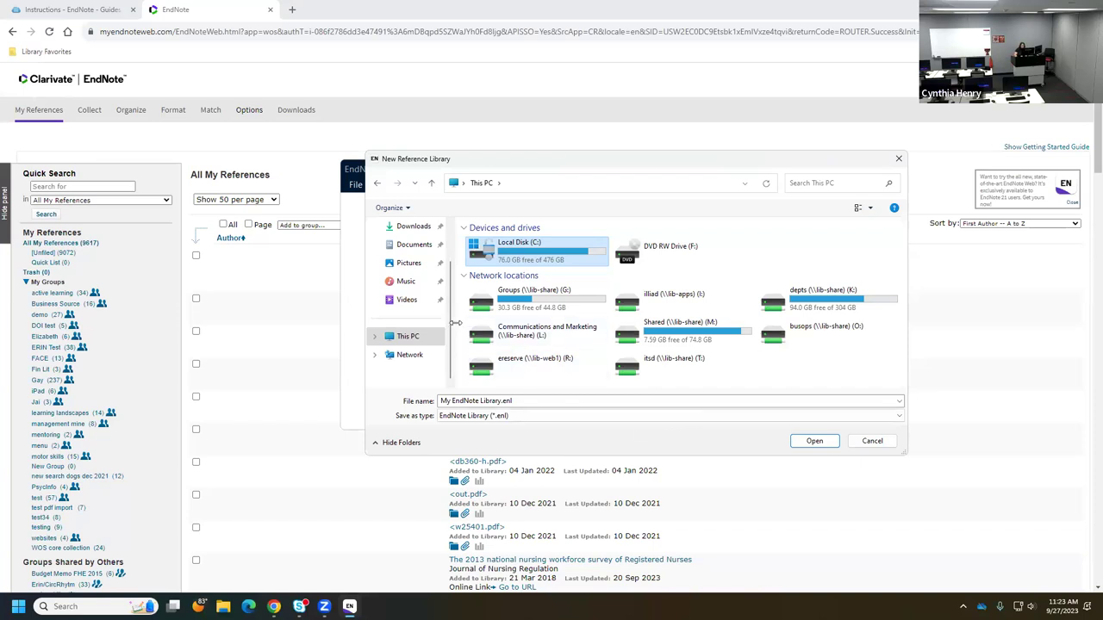
pyautogui.scroll(1, 439, 276)
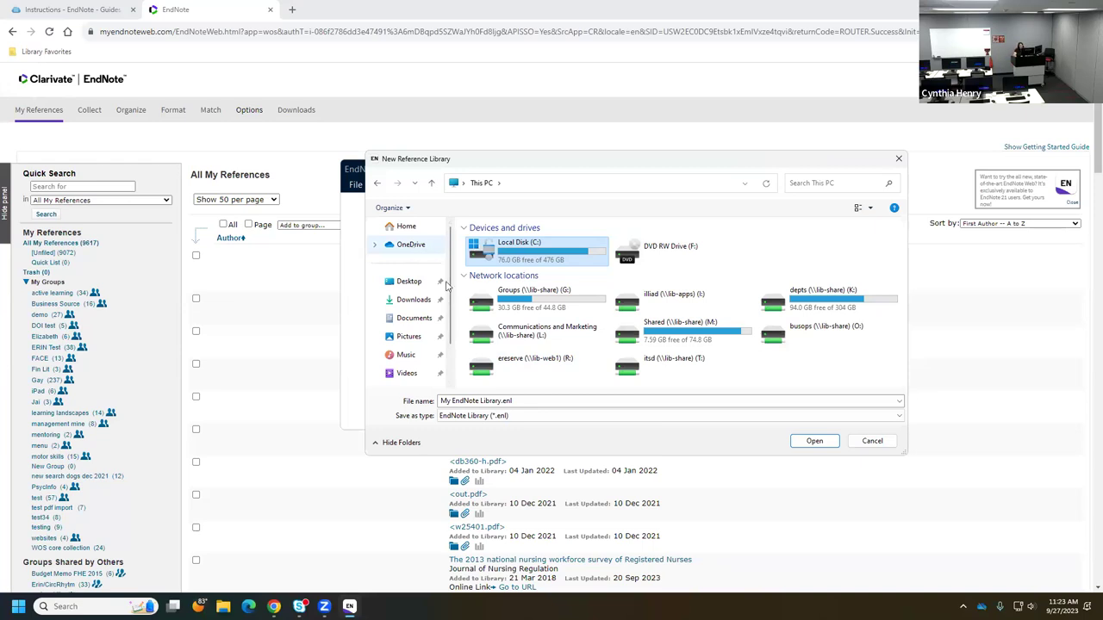
pyautogui.click(815, 442)
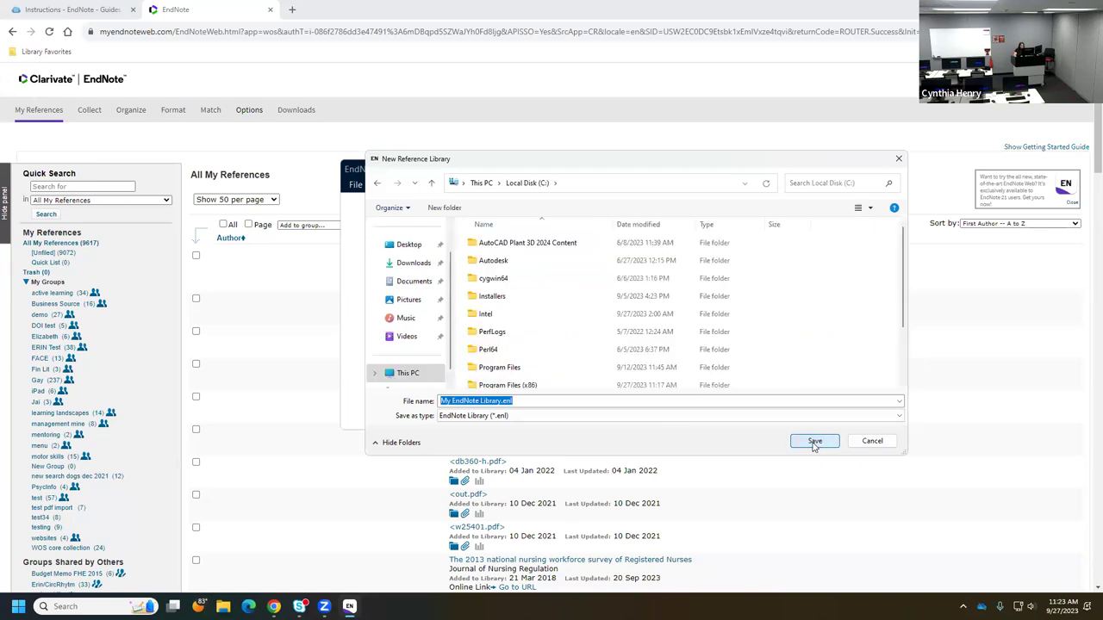
pyautogui.click(814, 442)
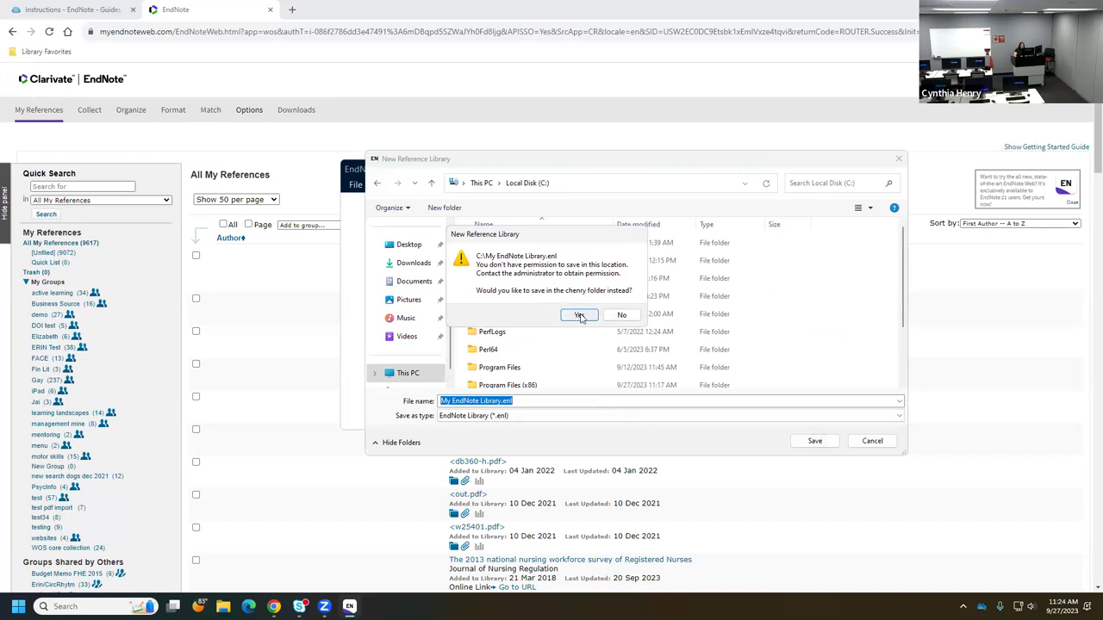
pyautogui.click(579, 315)
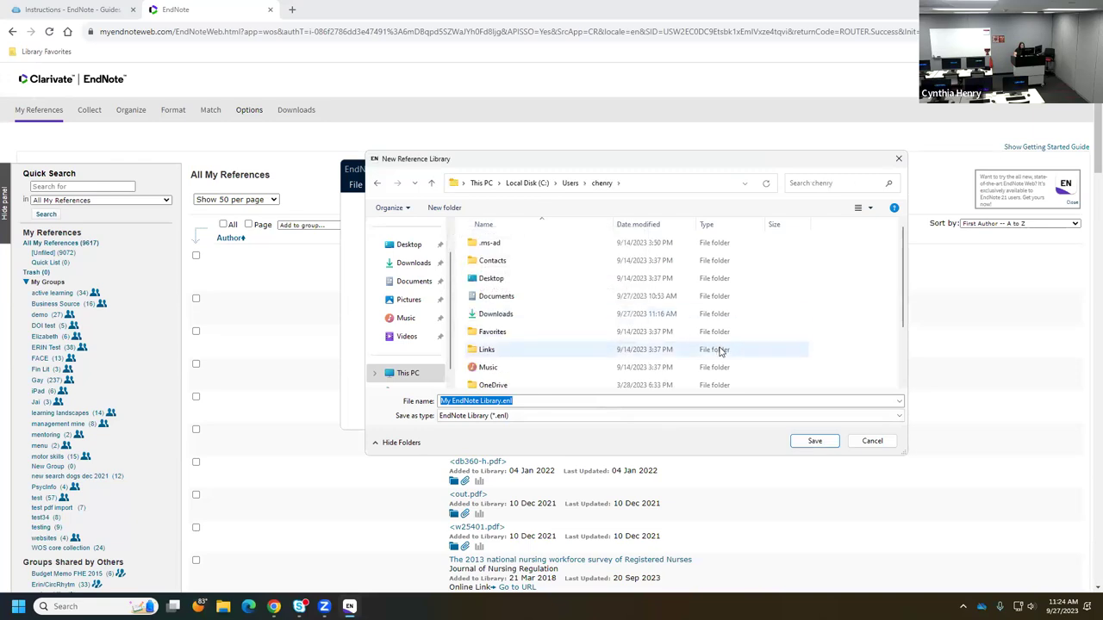
pyautogui.click(809, 441)
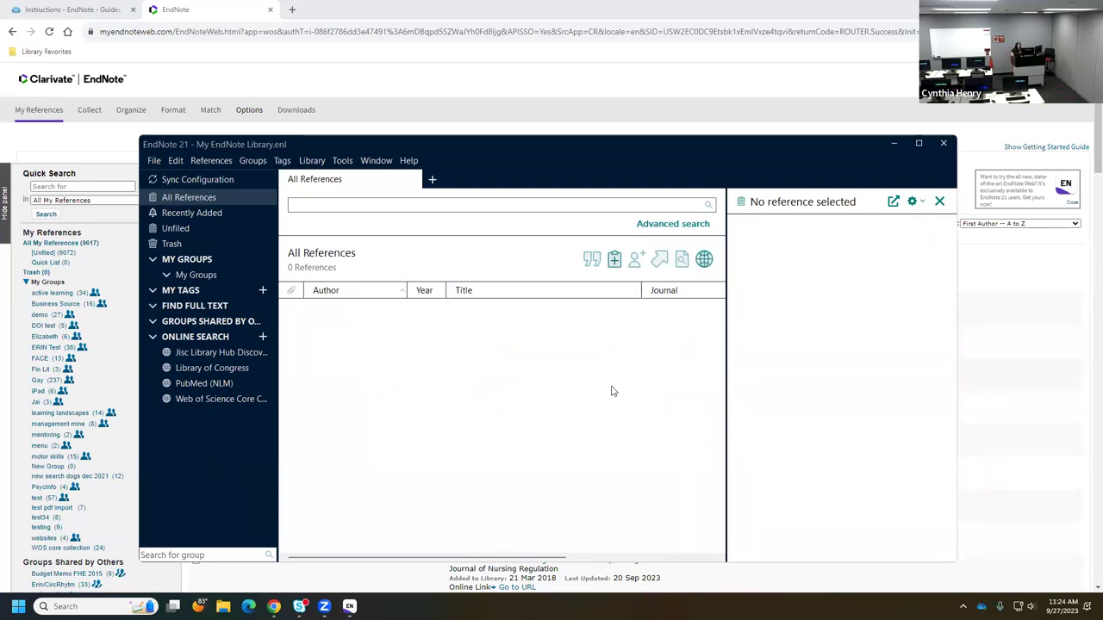
# - Maximize the EndNote 21 library window
pyautogui.click(919, 145)
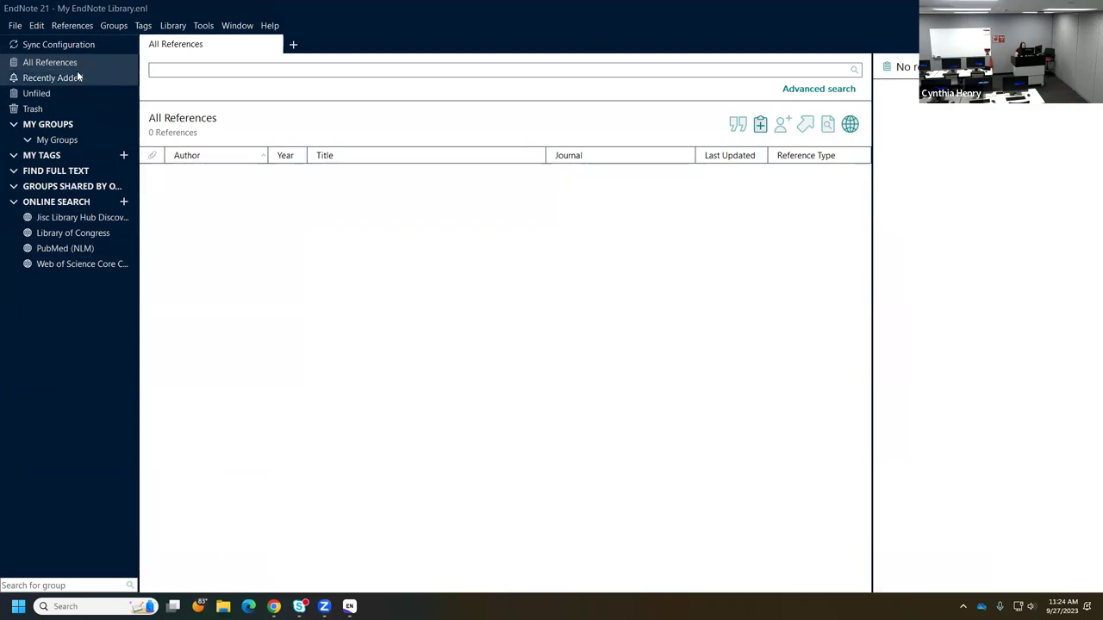
# - Choose Enable Sync under Edit > Preferences > Sync to reach the EndNote Login dialog
pyautogui.click(37, 27)
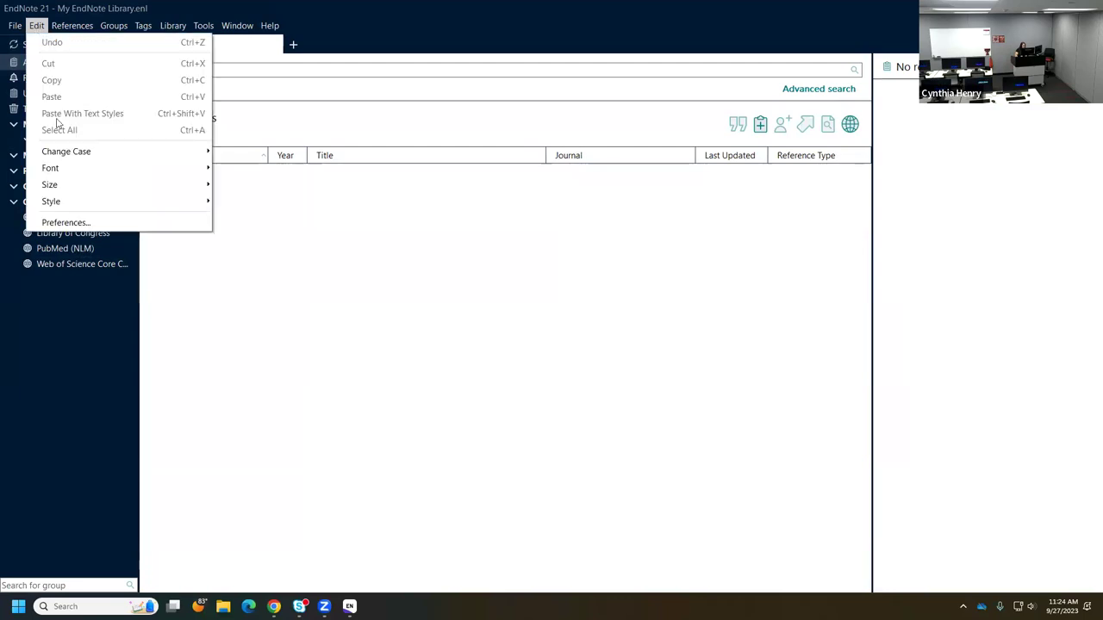
pyautogui.click(64, 223)
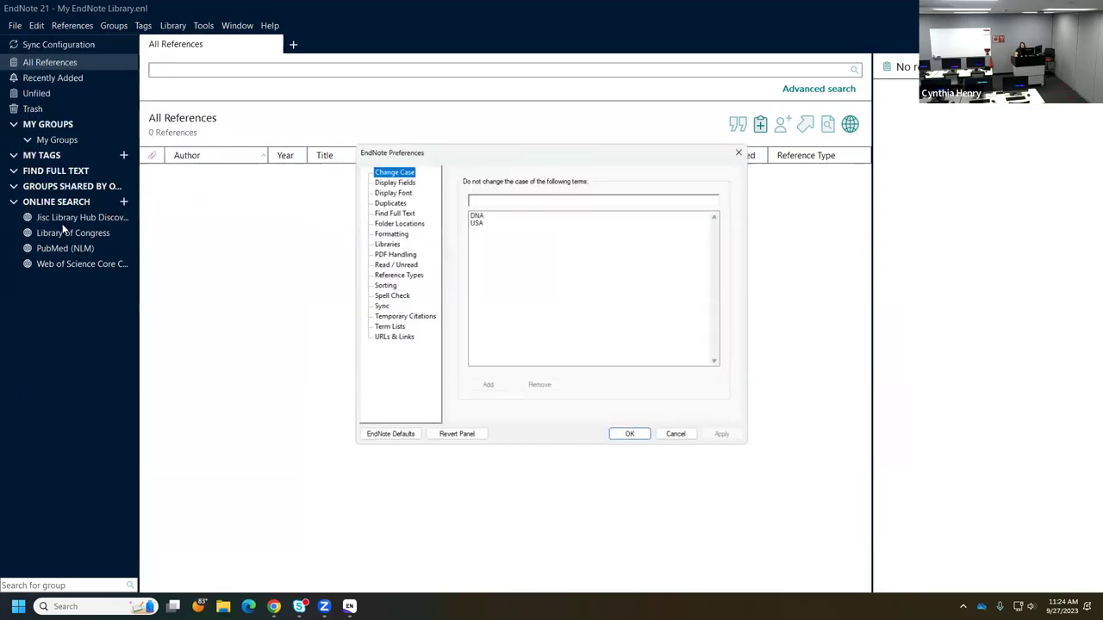
pyautogui.click(382, 307)
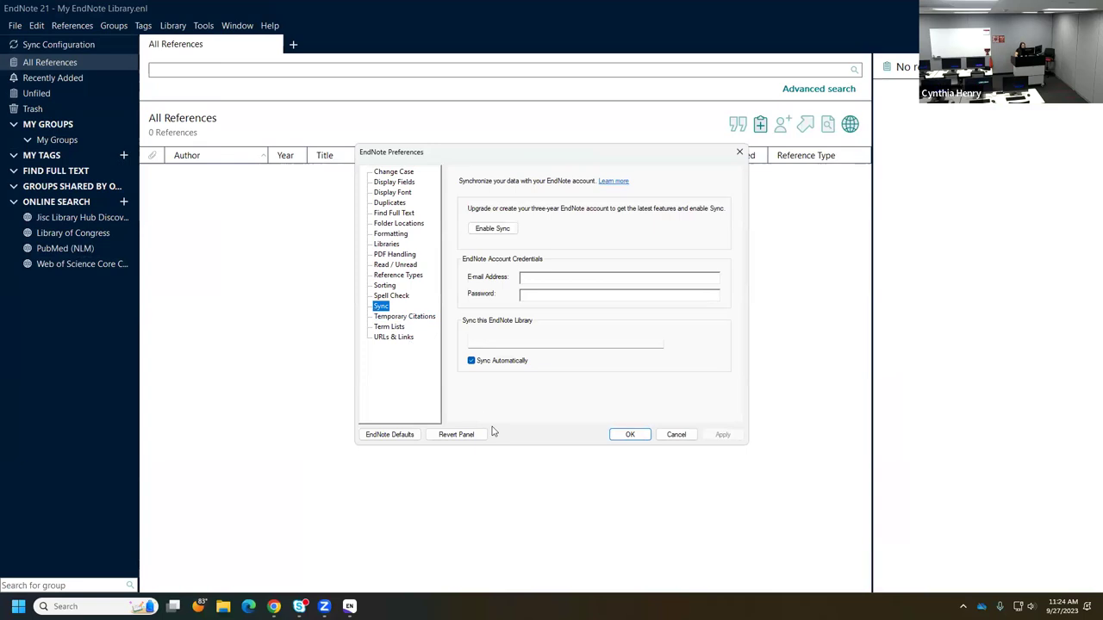
pyautogui.click(504, 232)
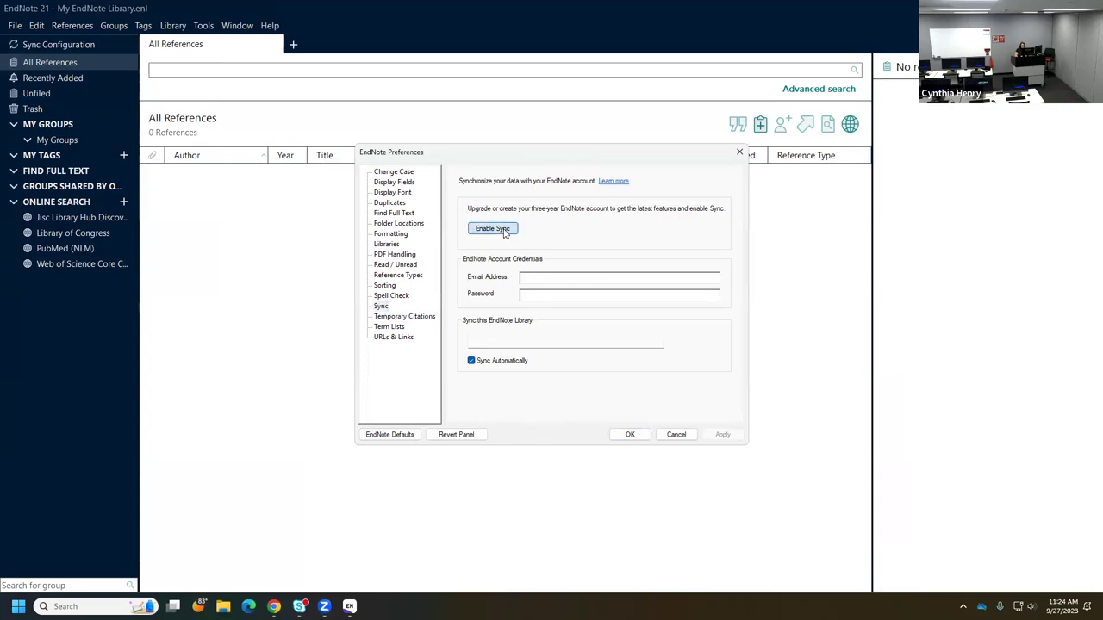
pyautogui.click(518, 313)
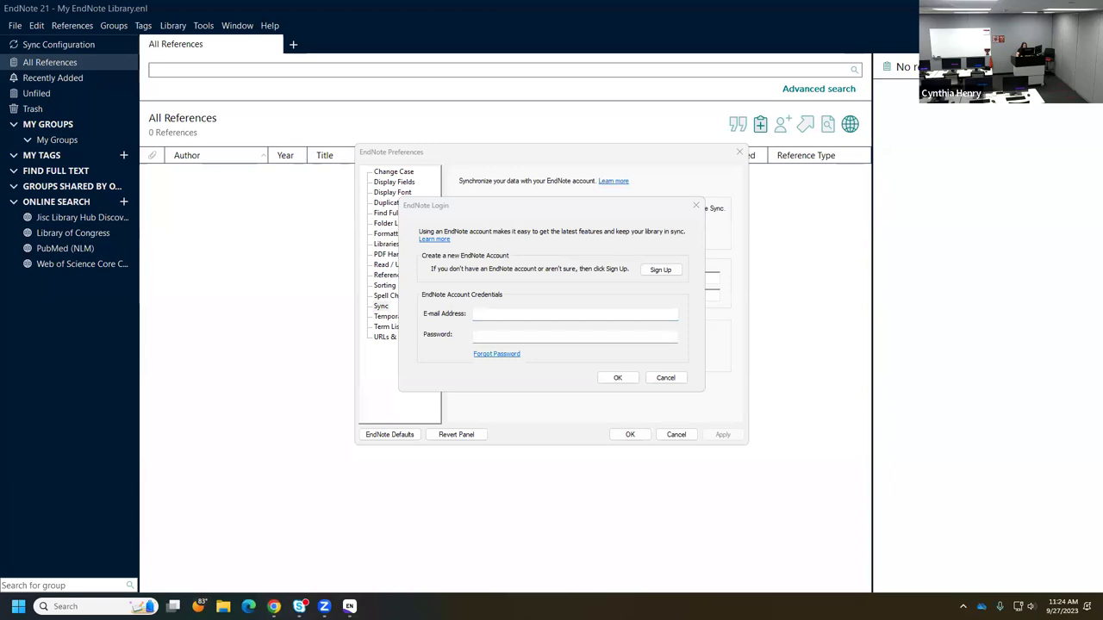
pyautogui.click(273, 606)
# - Log in for sync with the EndNote Web account e-mail and password, then apply the settings
pyautogui.click(306, 569)
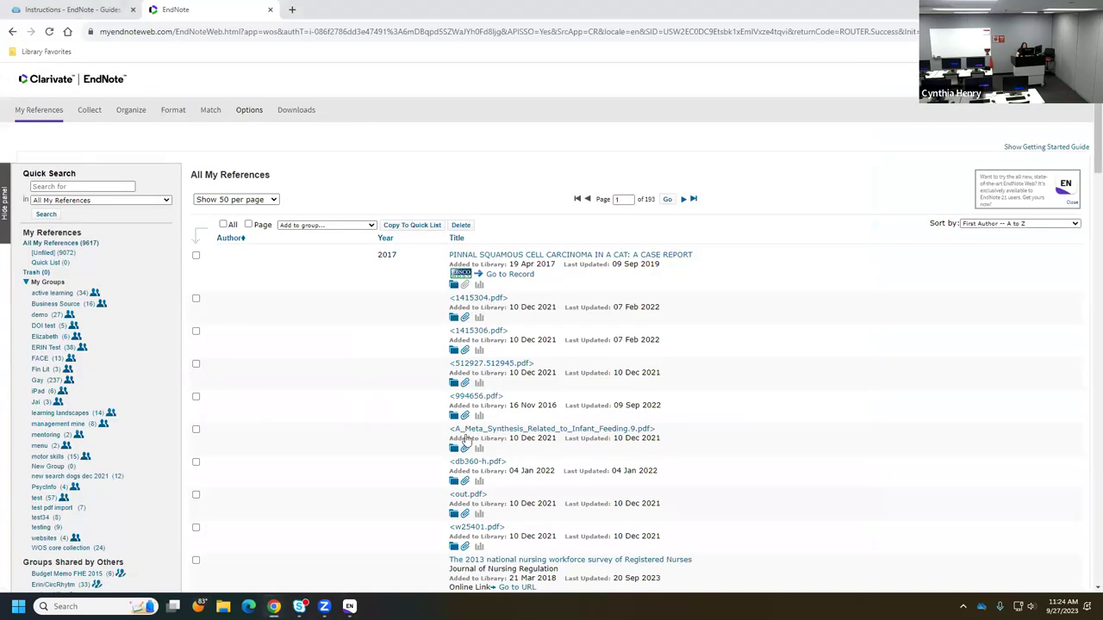
pyautogui.moveTo(349, 607)
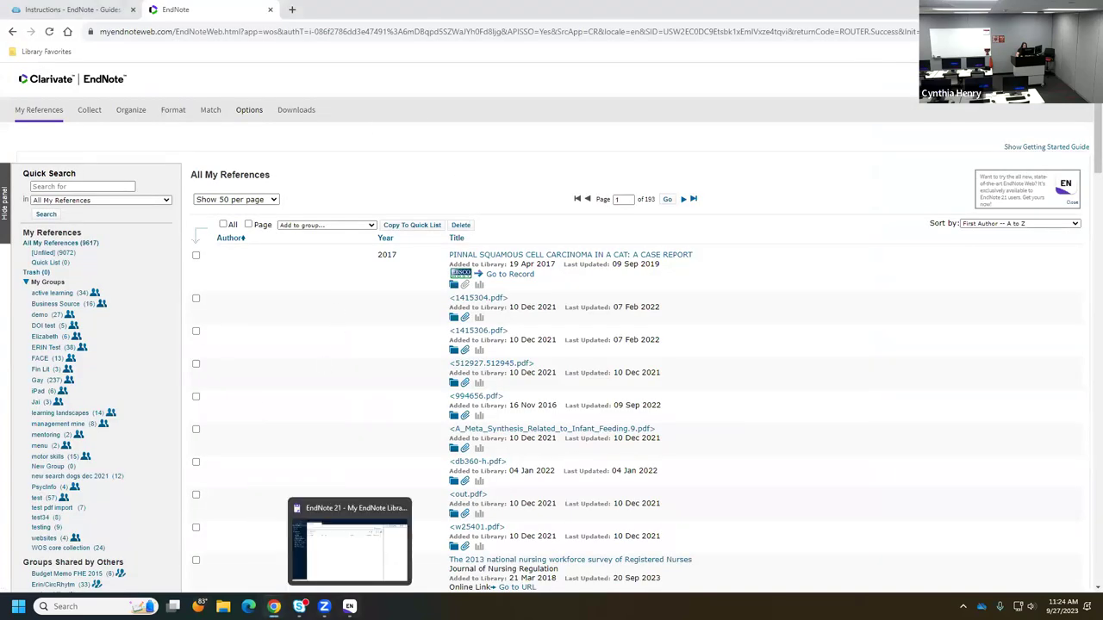
pyautogui.click(349, 543)
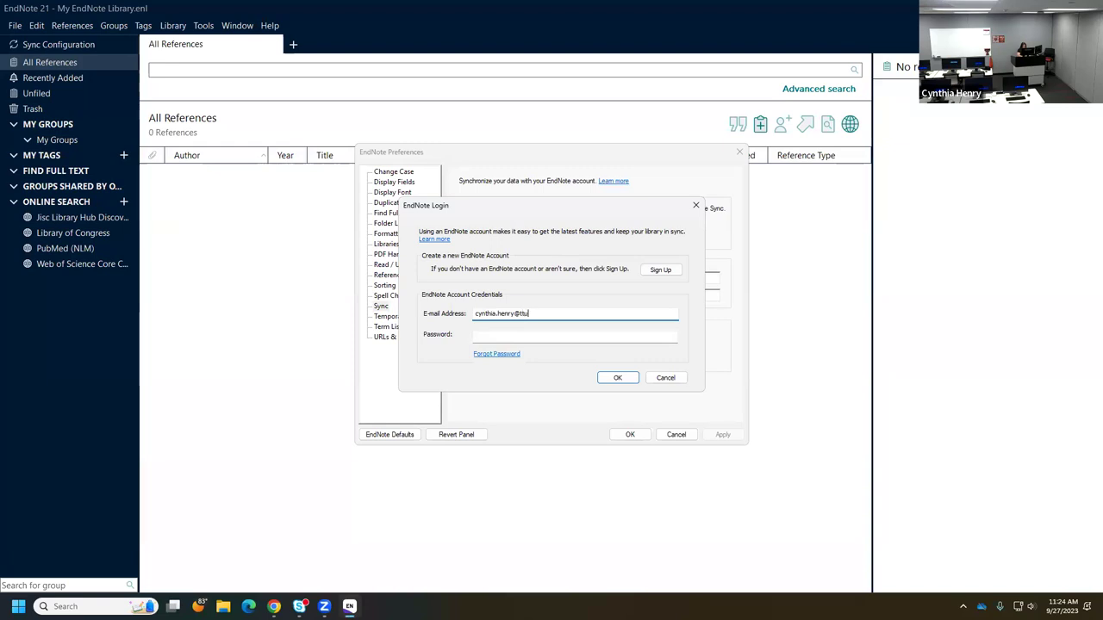
pyautogui.click(489, 334)
pyautogui.write('****')
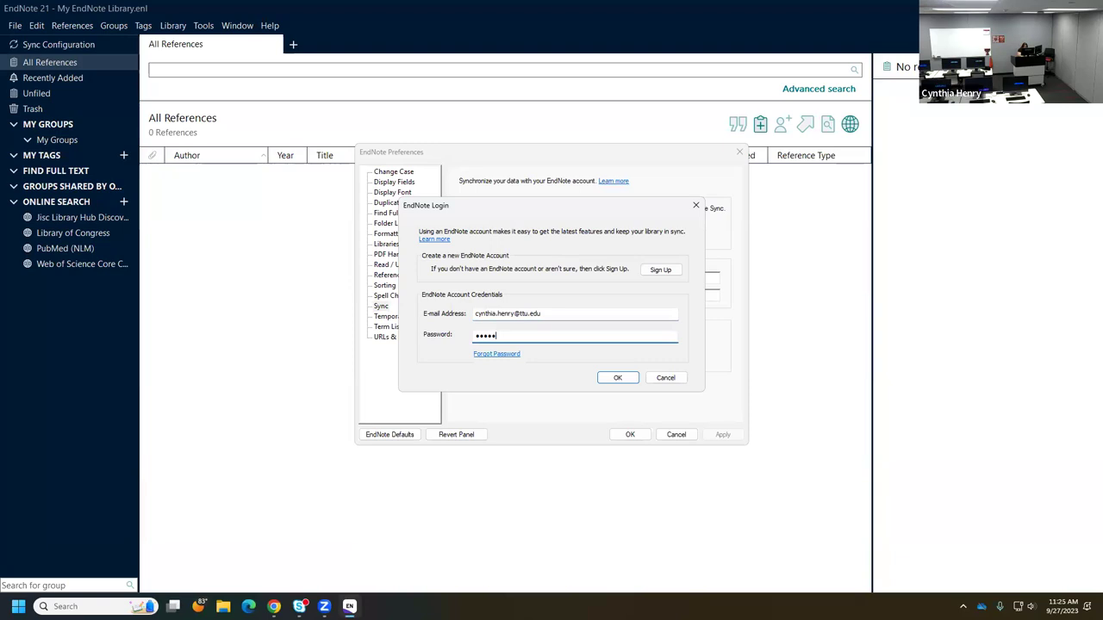
pyautogui.write('***')
pyautogui.click(620, 378)
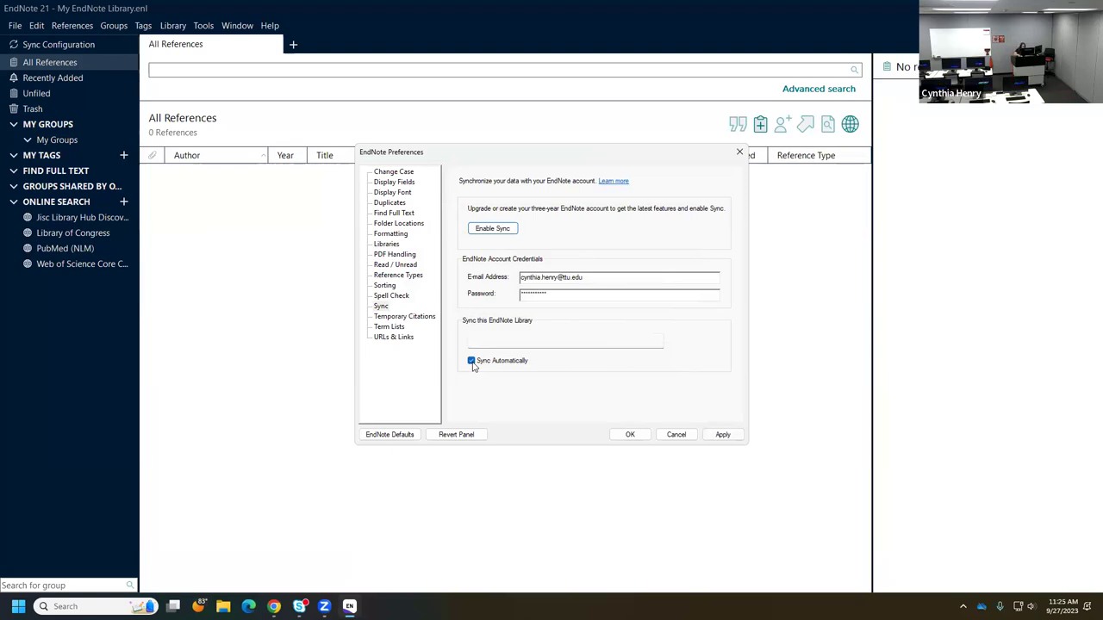
pyautogui.click(726, 435)
# - Close Preferences, run Library > Sync on the empty library, and return to EndNote Web
pyautogui.click(630, 435)
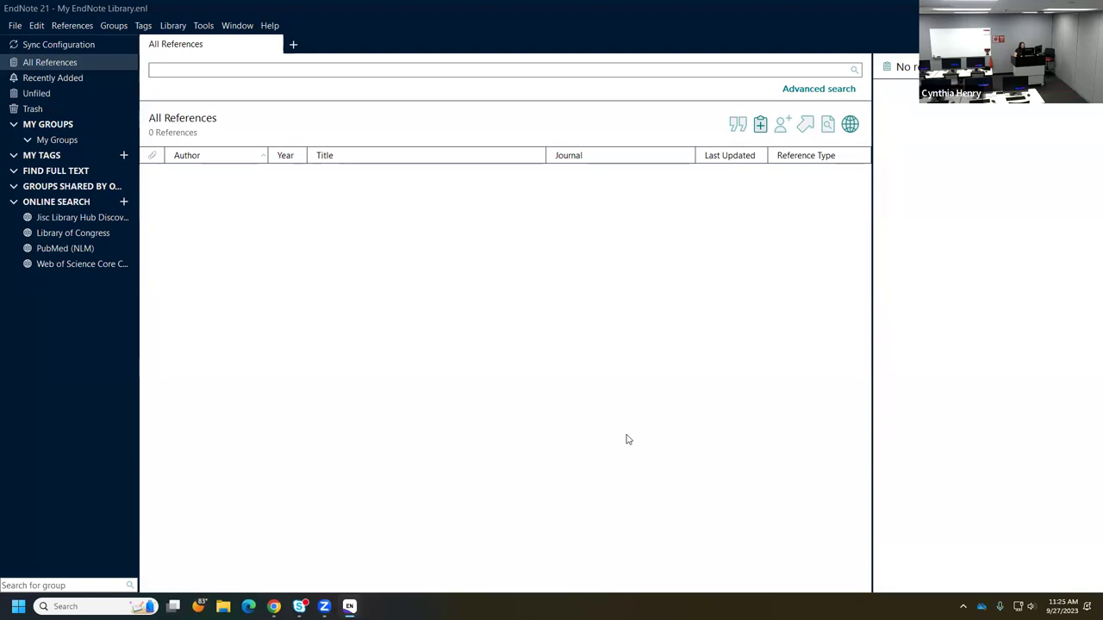
pyautogui.click(175, 26)
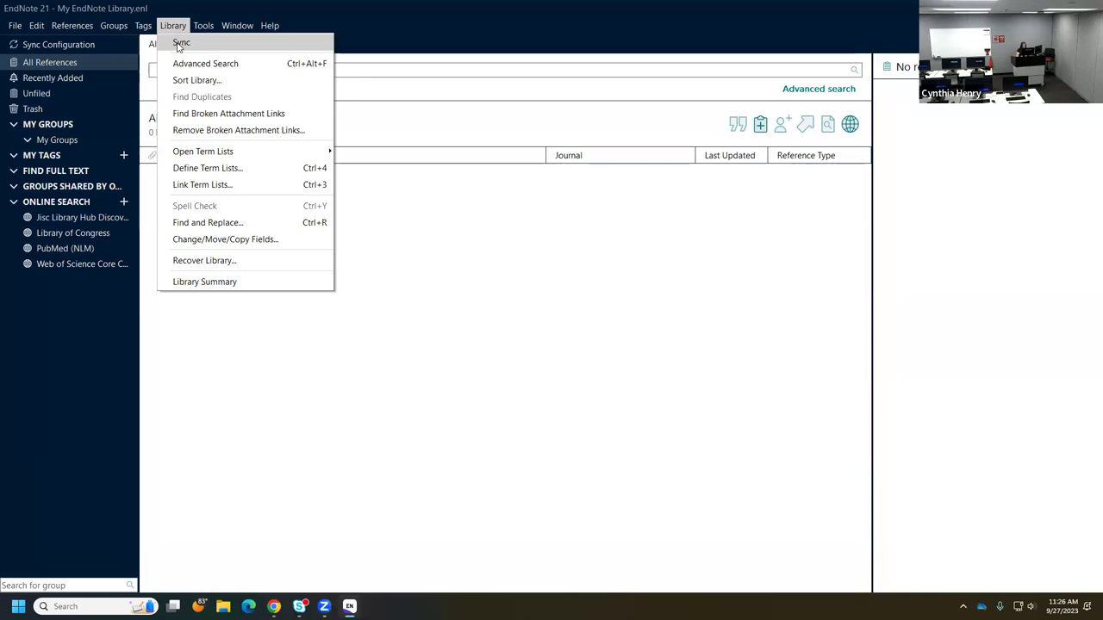
pyautogui.click(253, 405)
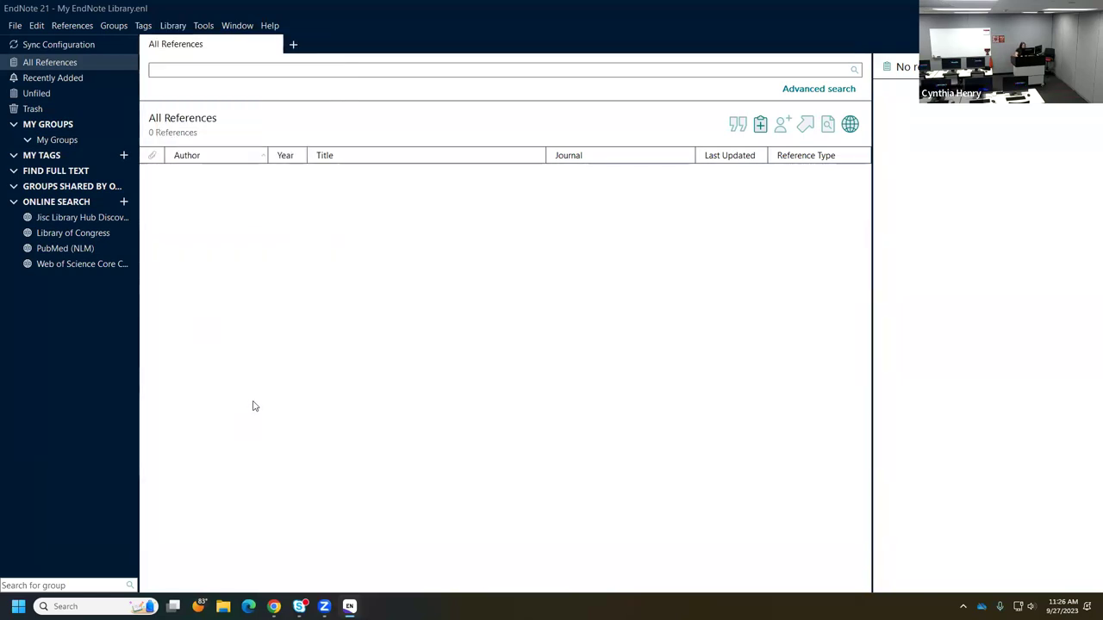
pyautogui.moveTo(273, 606)
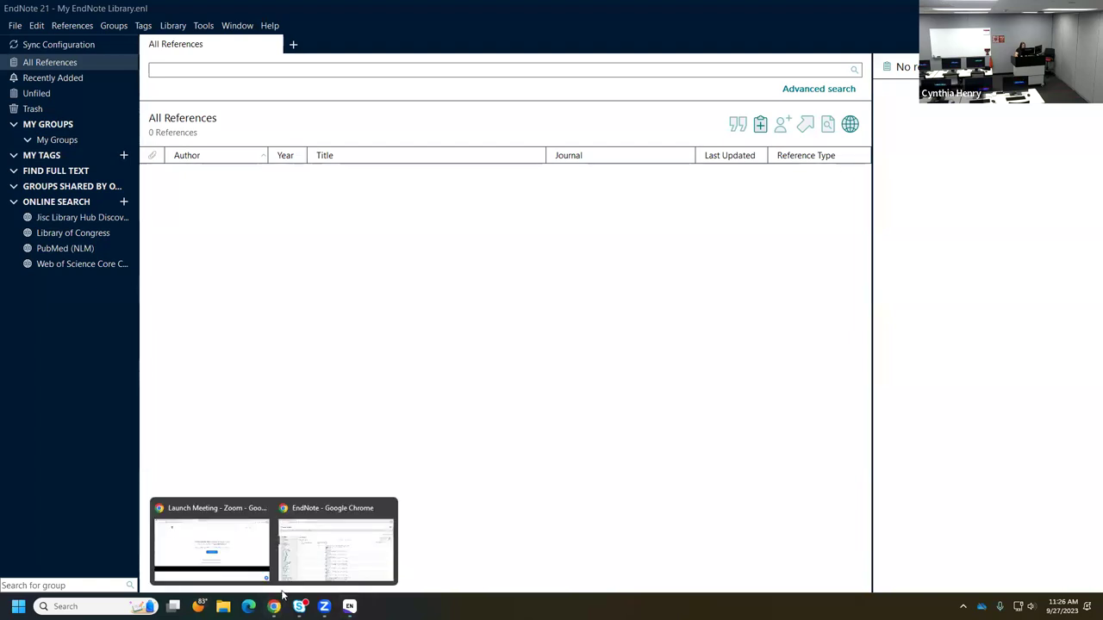
pyautogui.click(300, 556)
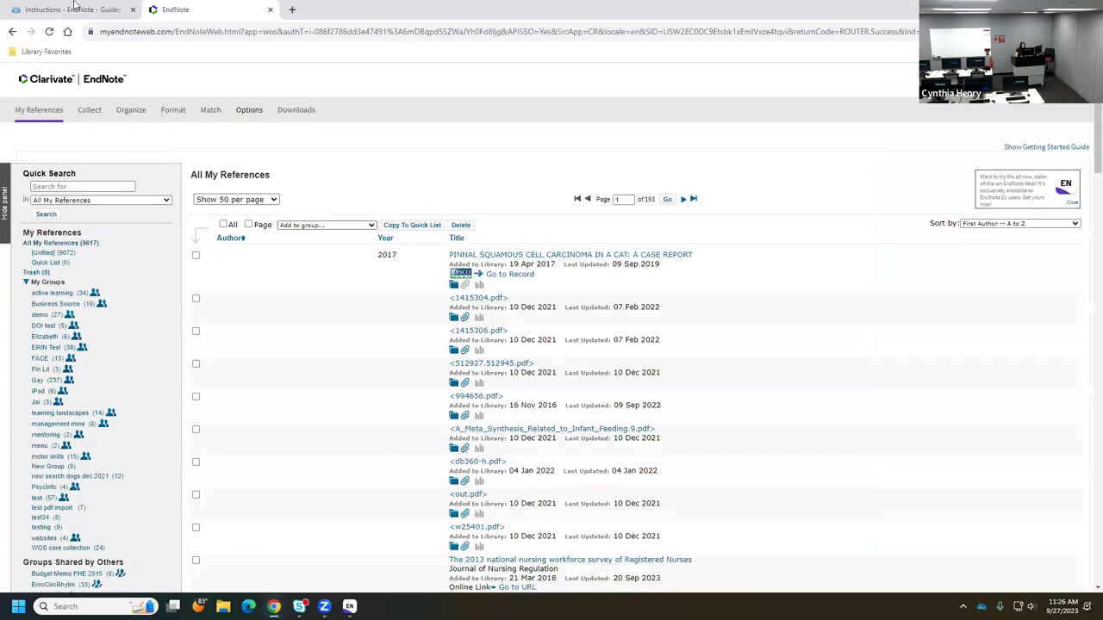
# - Open the EndNote Handout PDF from the Instructions tab and scroll to page 5's sync instructions
pyautogui.click(53, 9)
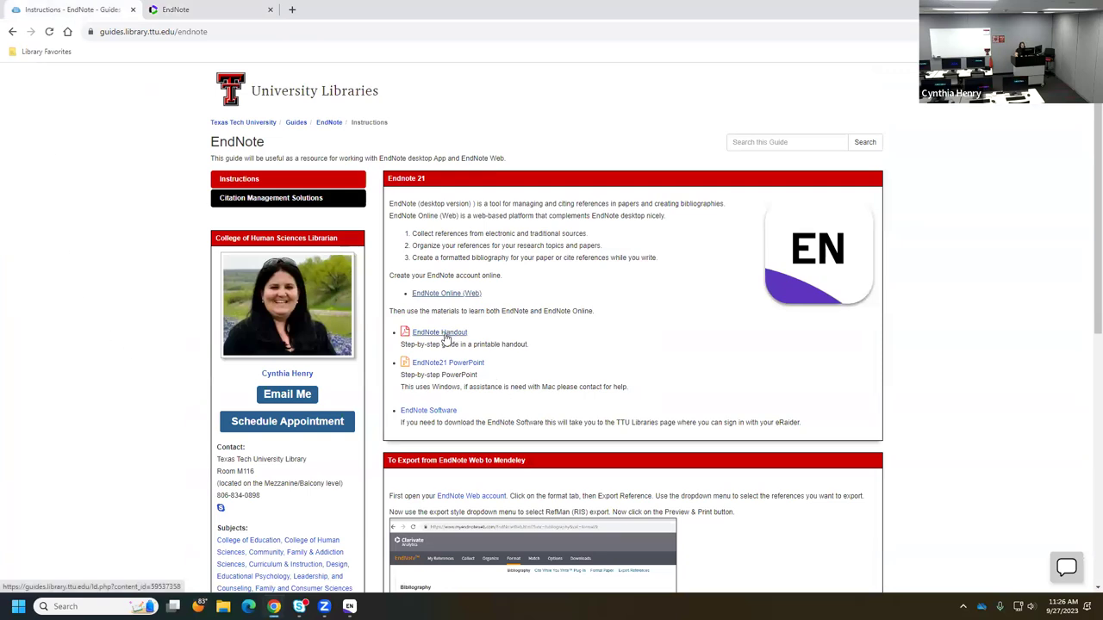
pyautogui.click(445, 336)
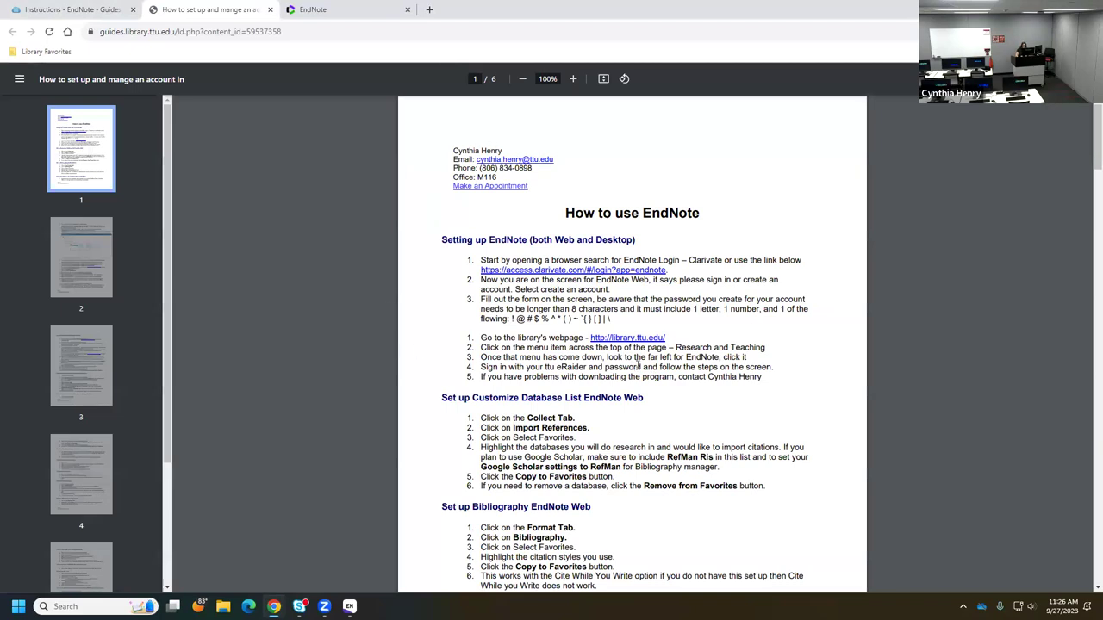
pyautogui.scroll(-4, 861, 457)
pyautogui.scroll(-9, 859, 455)
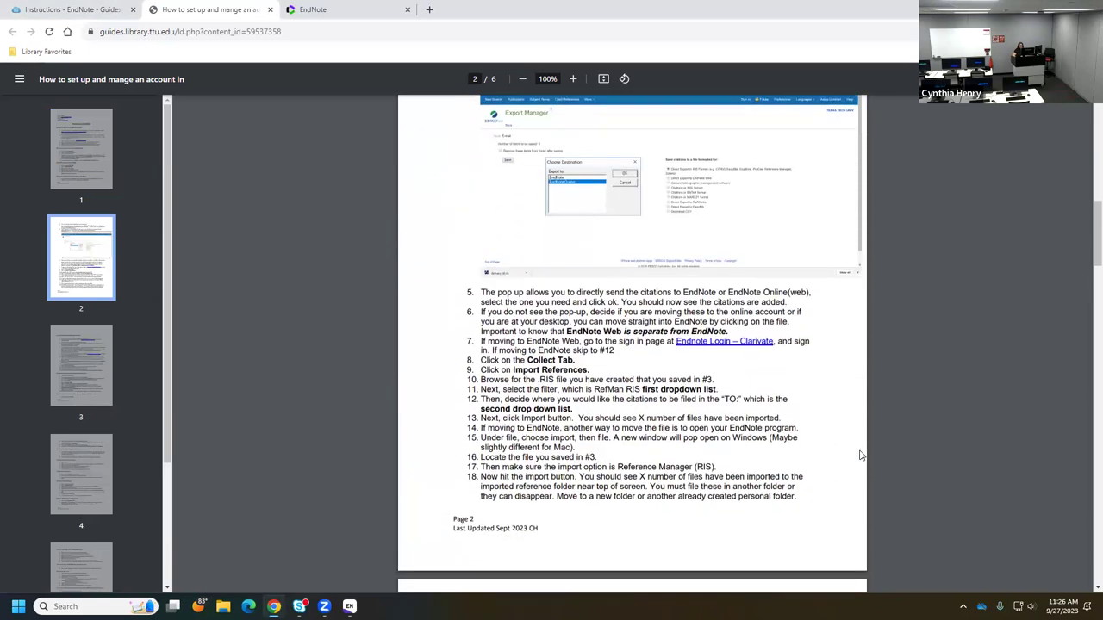
pyautogui.scroll(-1, 859, 455)
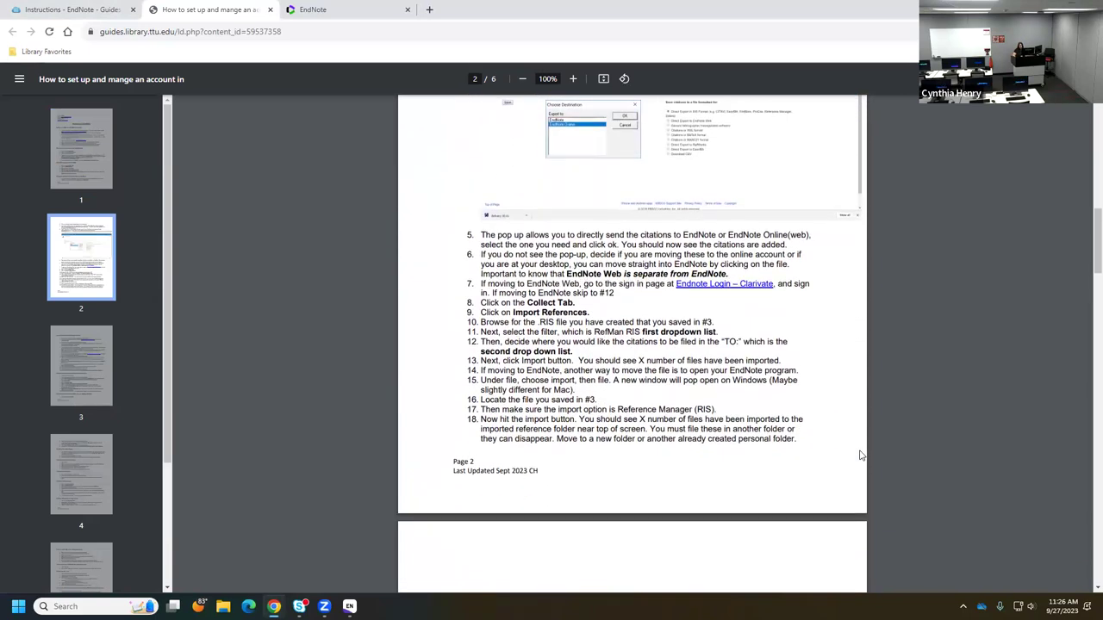
pyautogui.scroll(-7, 859, 455)
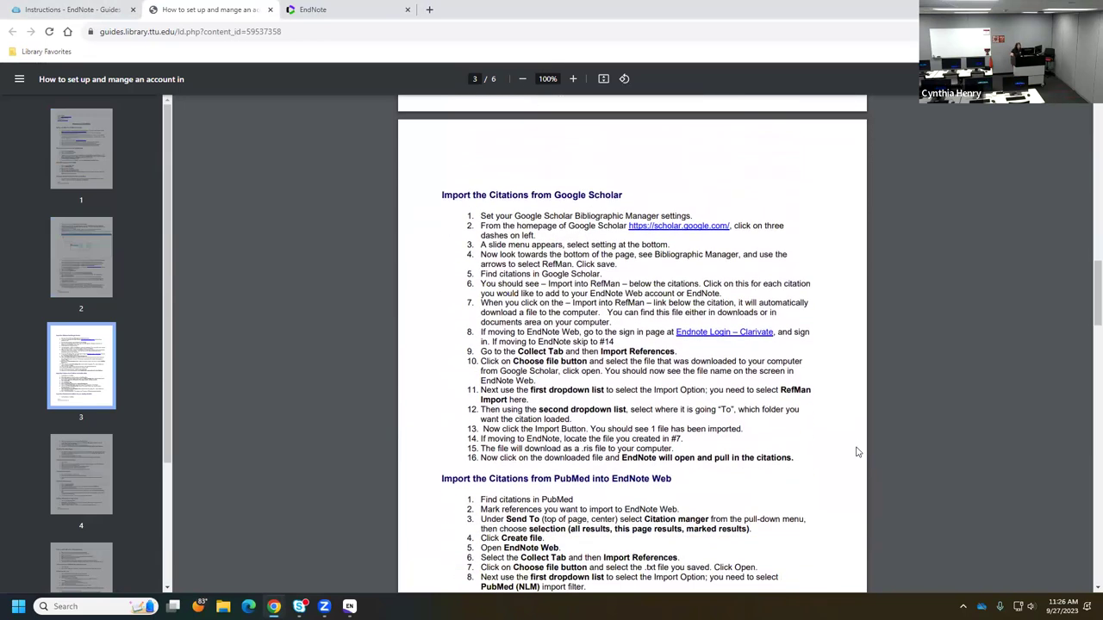
pyautogui.scroll(-4, 857, 452)
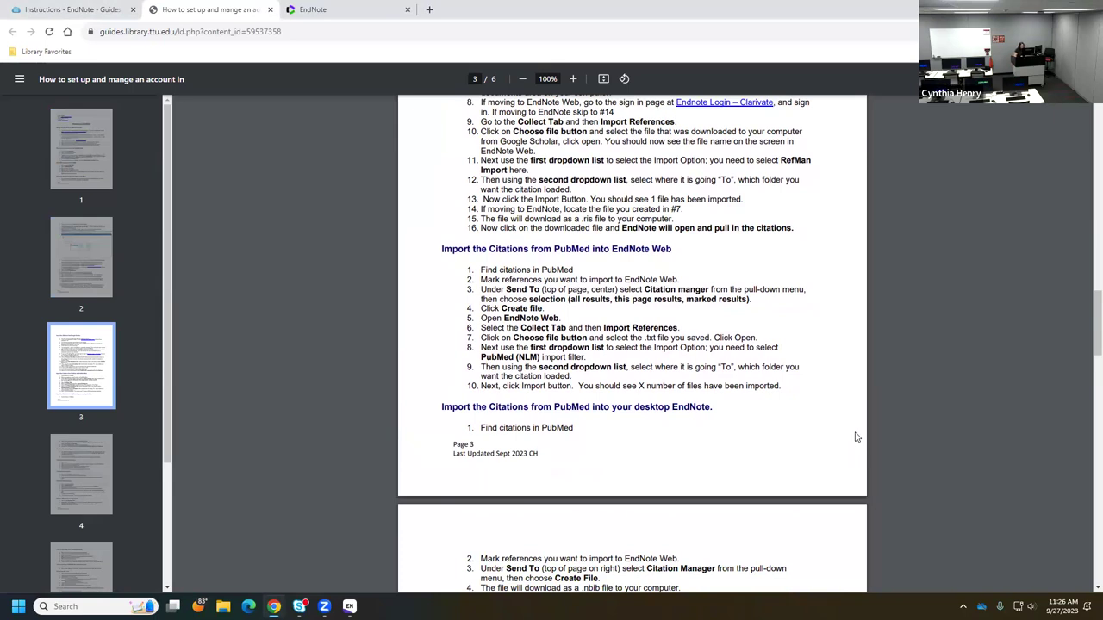
pyautogui.scroll(-1, 820, 451)
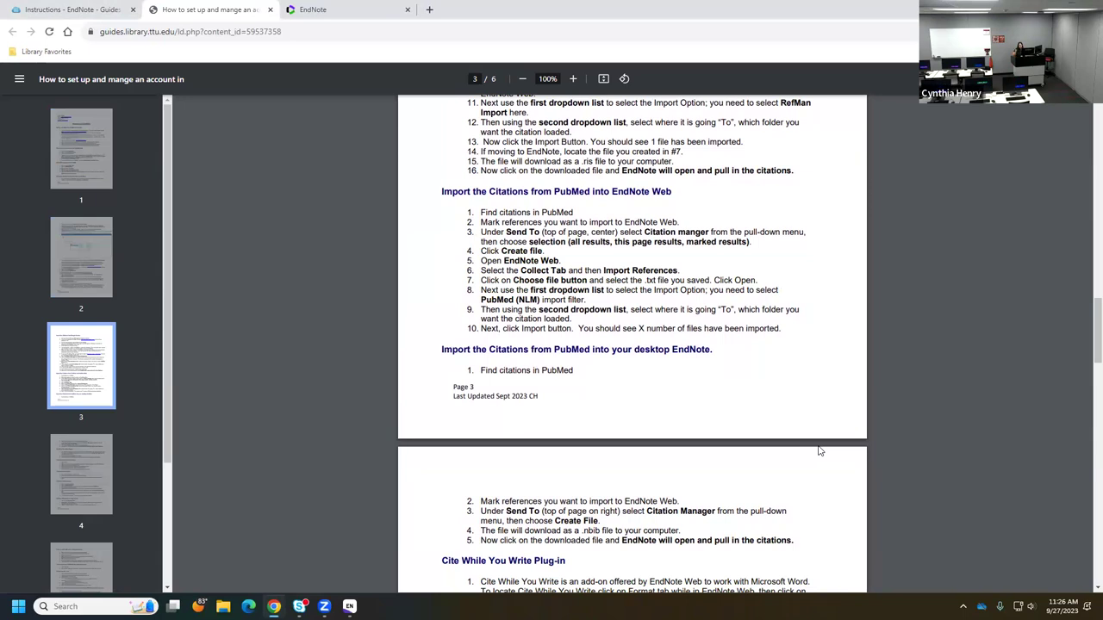
pyautogui.scroll(-2, 819, 448)
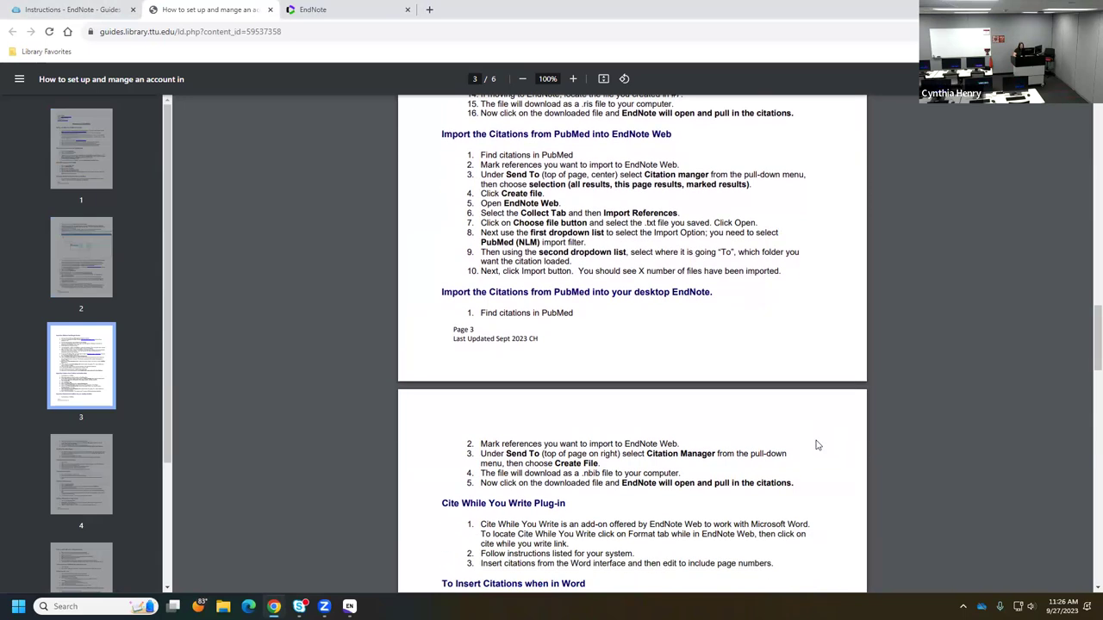
pyautogui.scroll(-1, 817, 443)
pyautogui.scroll(-1, 817, 444)
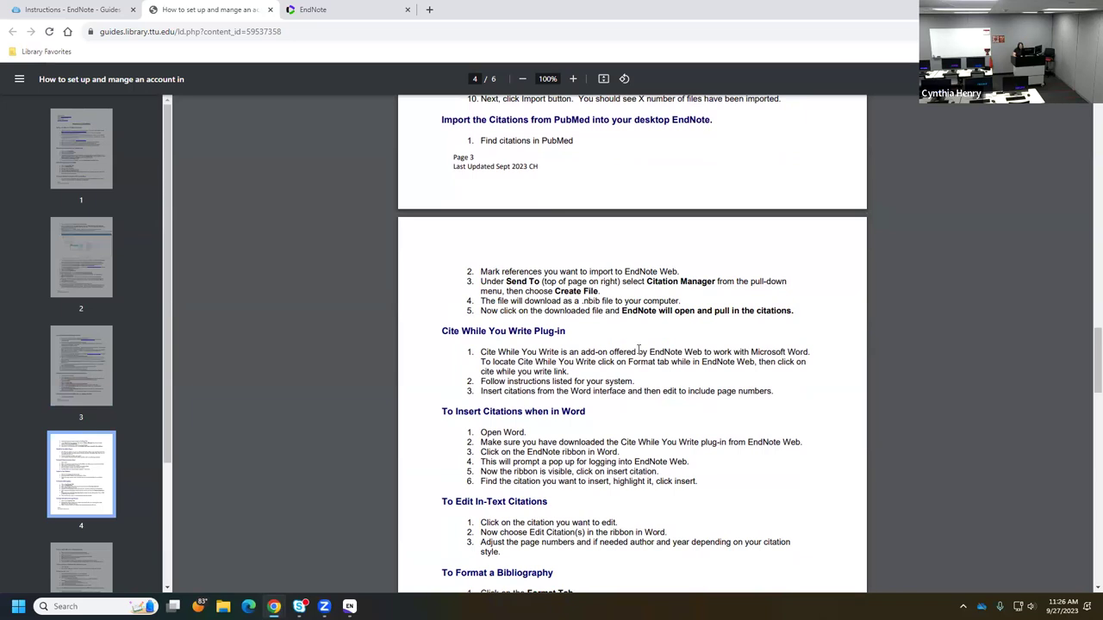
pyautogui.scroll(-2, 749, 416)
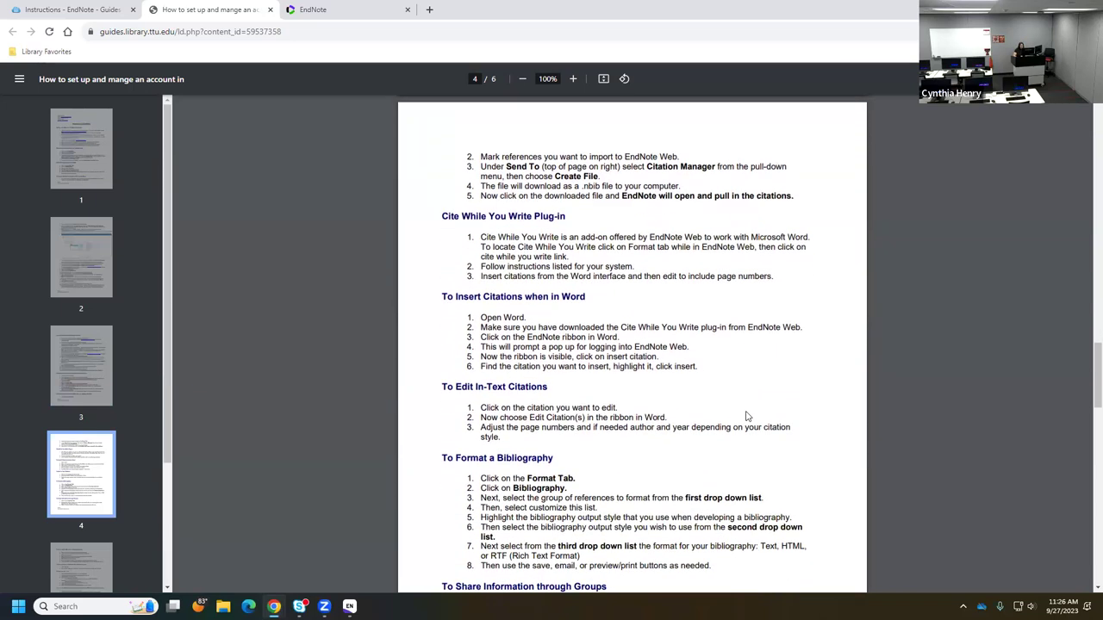
pyautogui.scroll(-4, 716, 464)
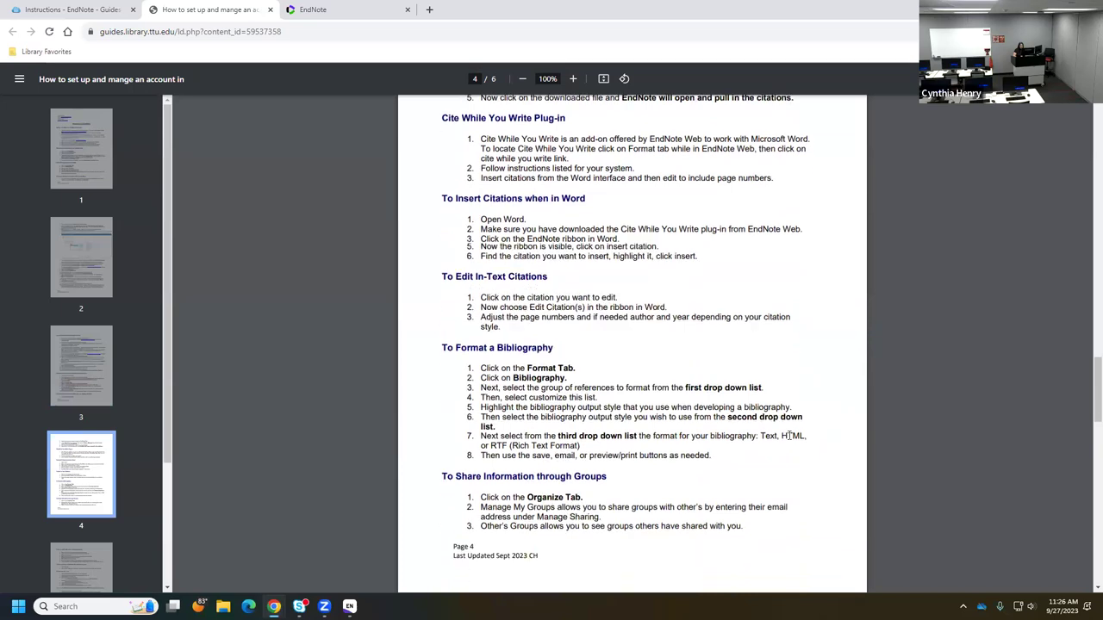
pyautogui.scroll(-3, 788, 435)
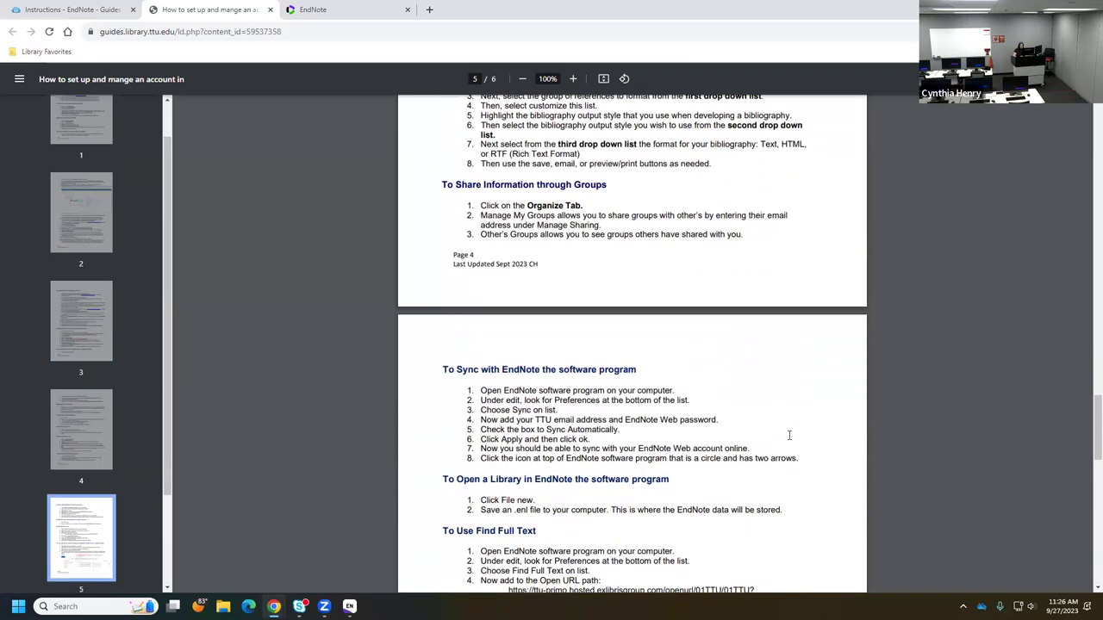
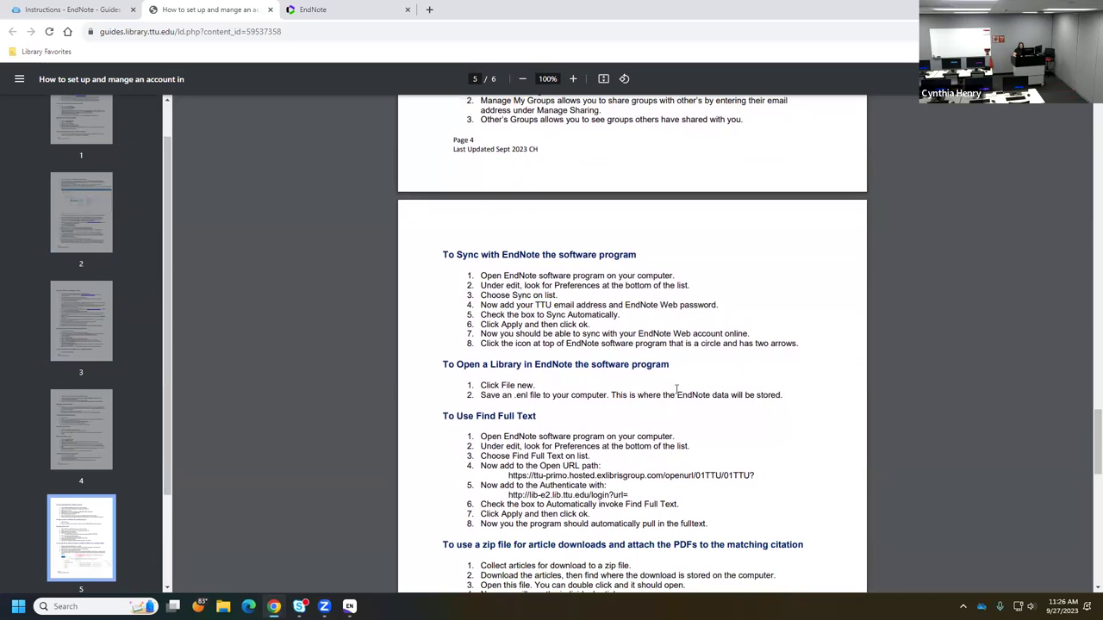
# - Read through pages 5–6 of the EndNote handout PDF, return to page 1, and close it
pyautogui.scroll(-1, 549, 493)
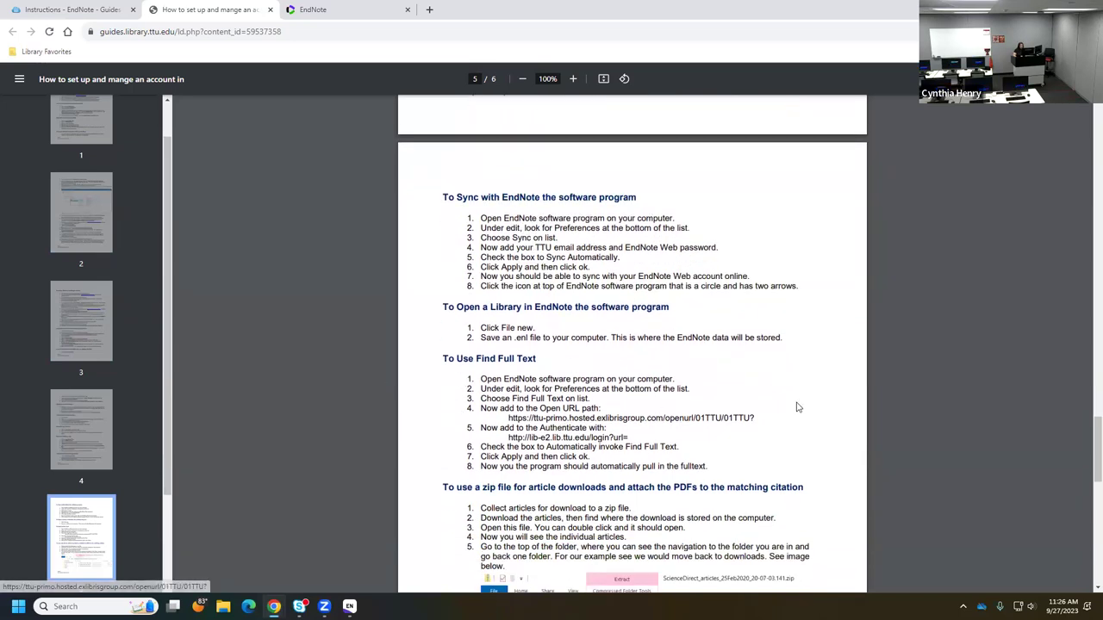
pyautogui.scroll(-1, 796, 406)
pyautogui.scroll(-2, 796, 405)
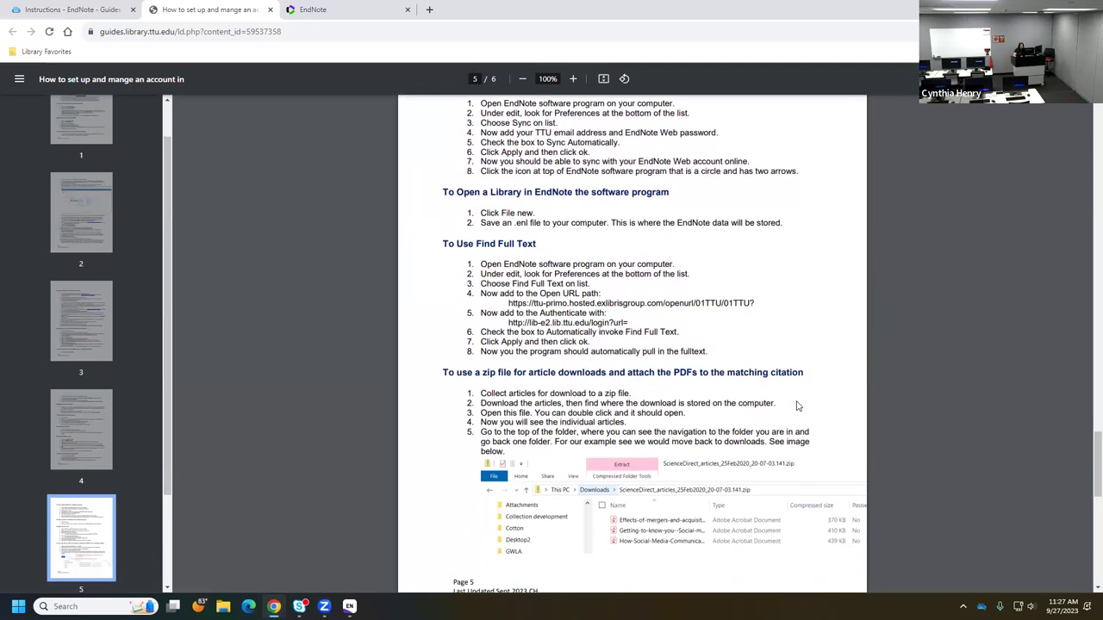
pyautogui.scroll(-3, 796, 406)
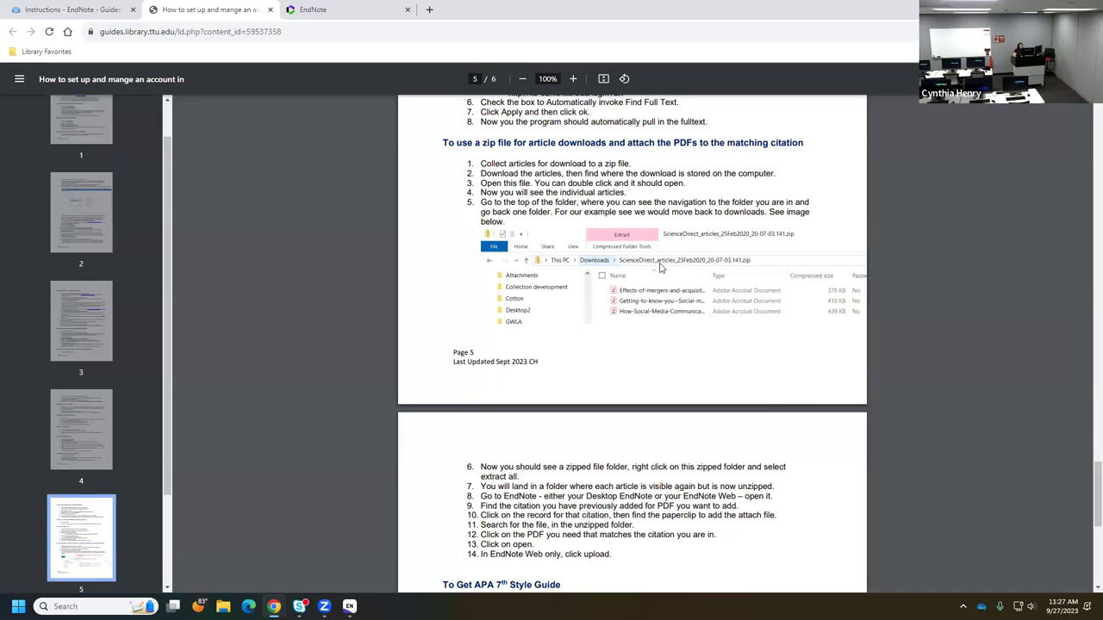
pyautogui.scroll(-1, 660, 273)
pyautogui.scroll(-4, 660, 273)
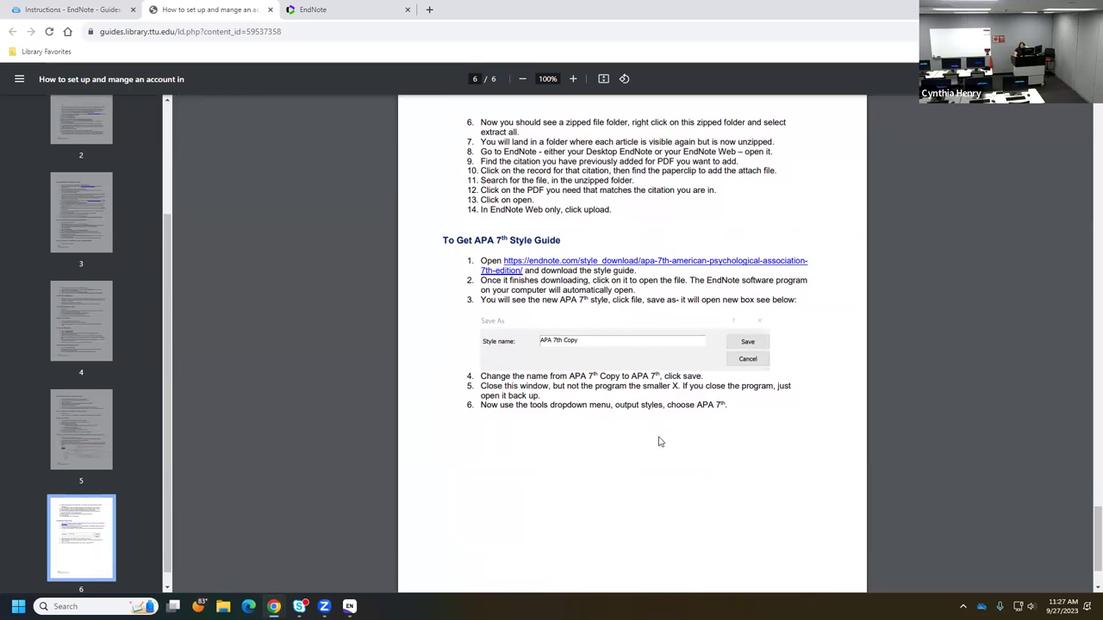
pyautogui.scroll(8, 659, 442)
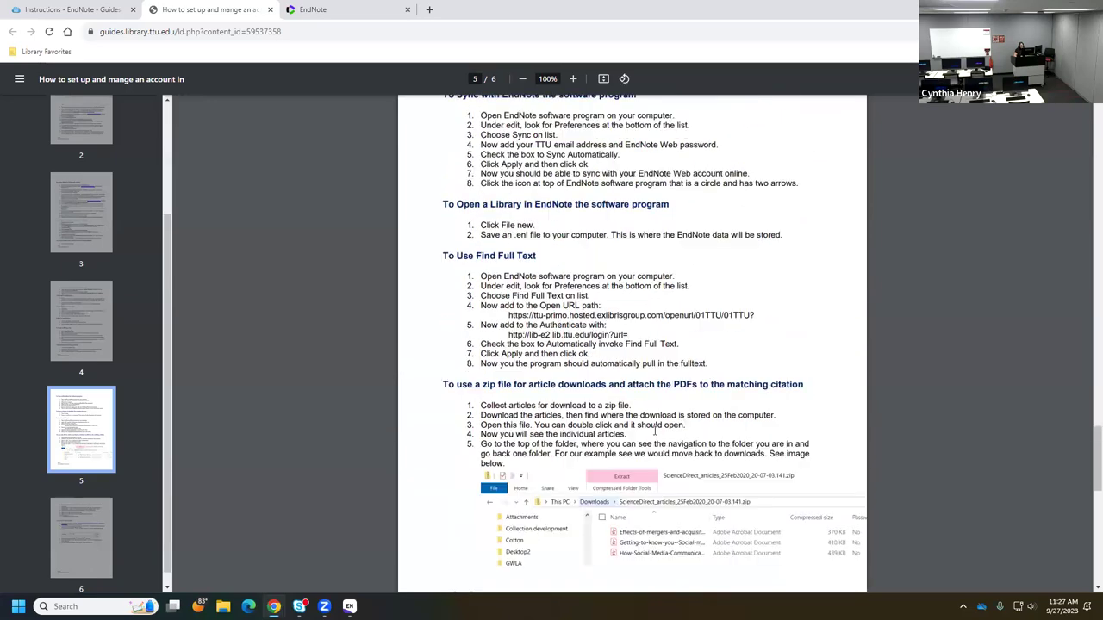
pyautogui.scroll(15, 655, 431)
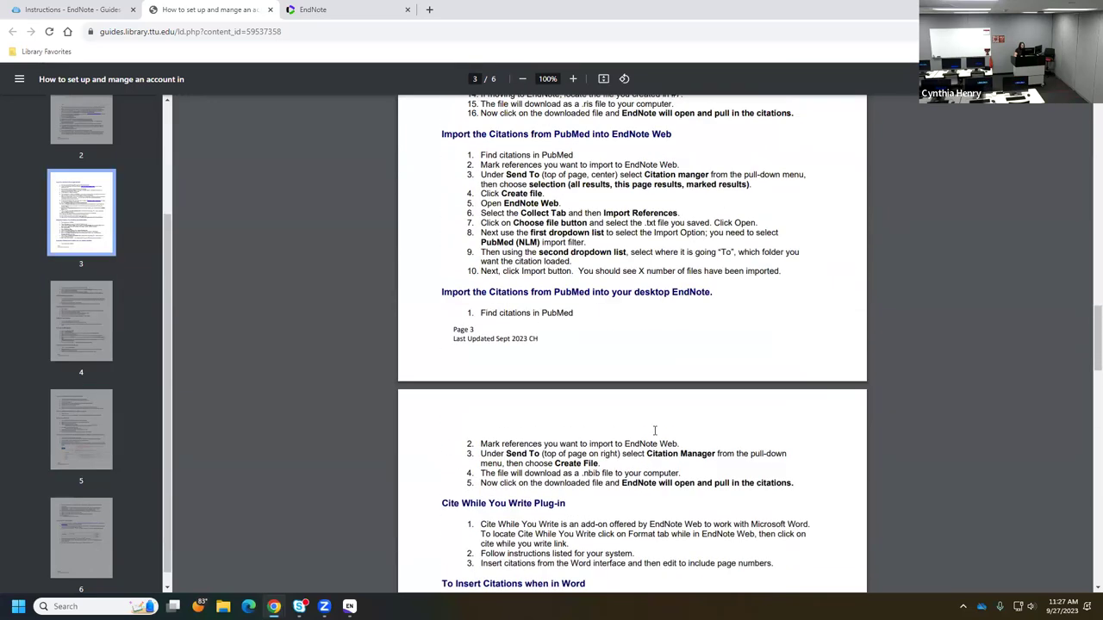
pyautogui.scroll(15, 655, 431)
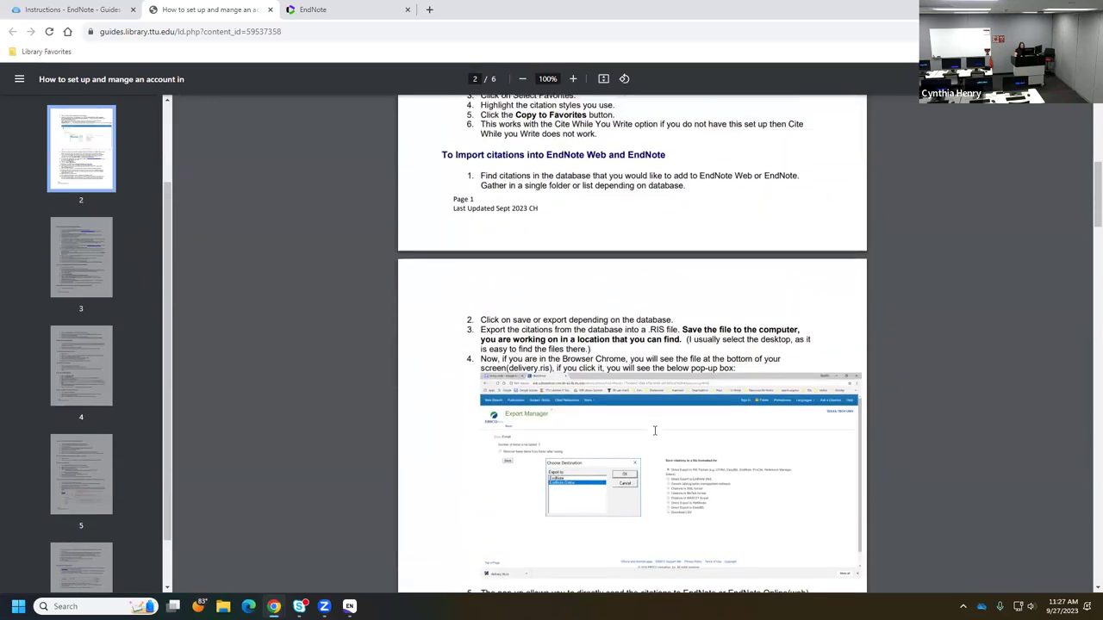
pyautogui.scroll(10, 655, 430)
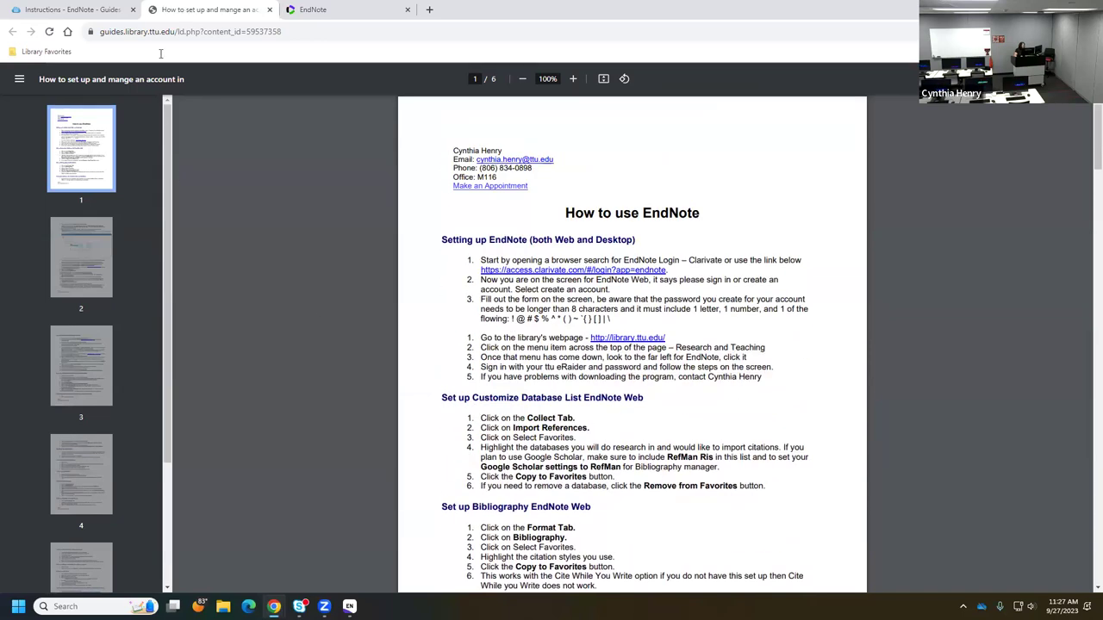
pyautogui.hotkey('ctrl', 'w')
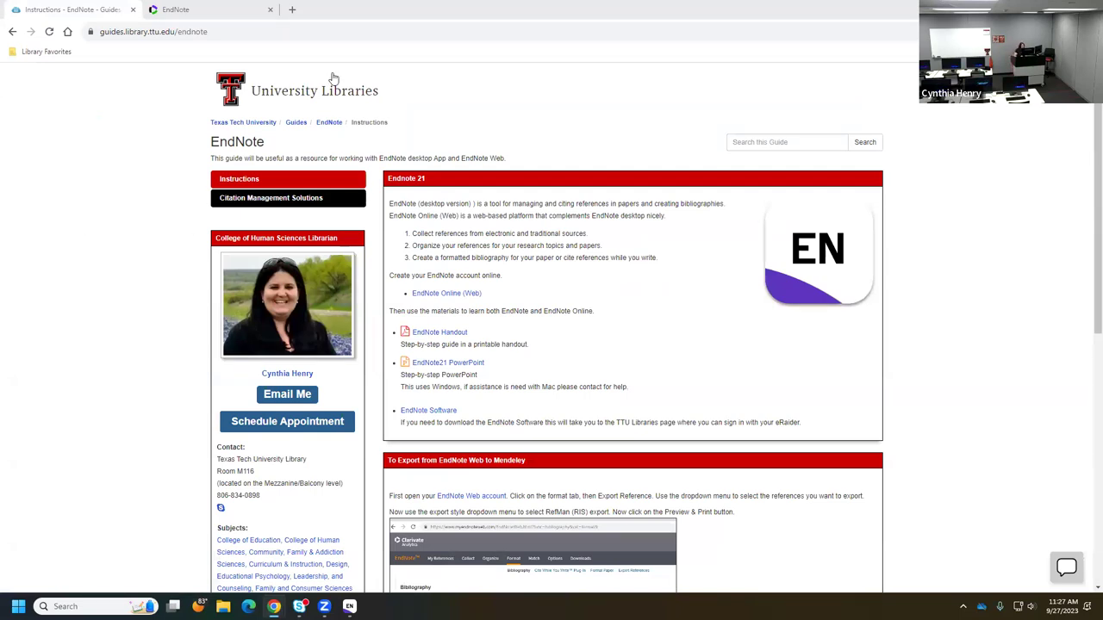
# - Compare EndNote Web's 9617 references with the empty EndNote 21 desktop library, then start a new tab
pyautogui.click(221, 12)
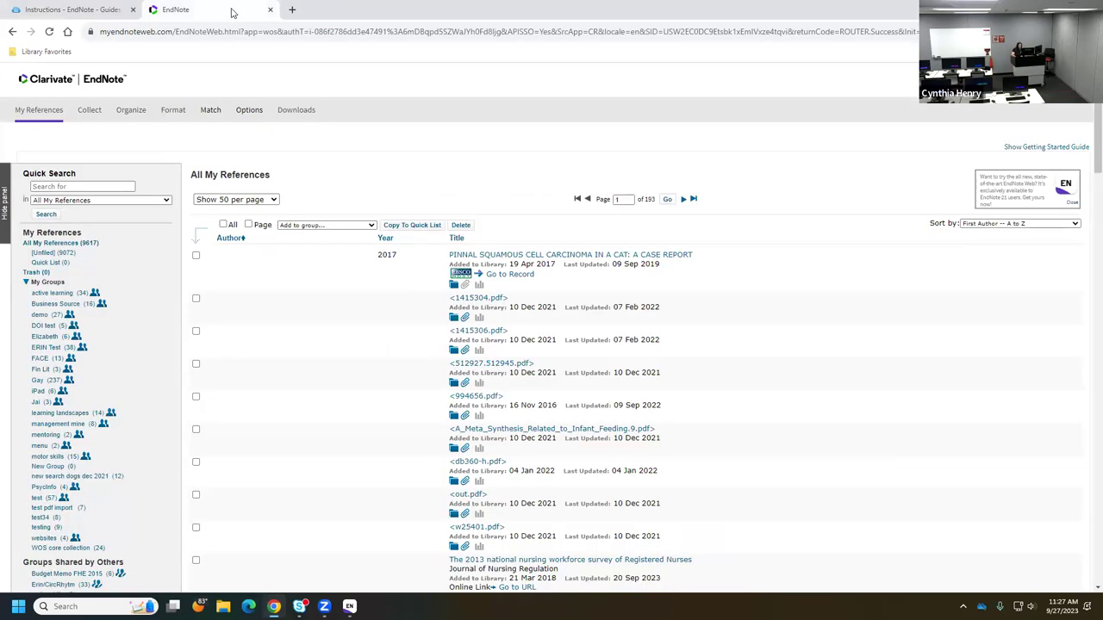
pyautogui.click(349, 606)
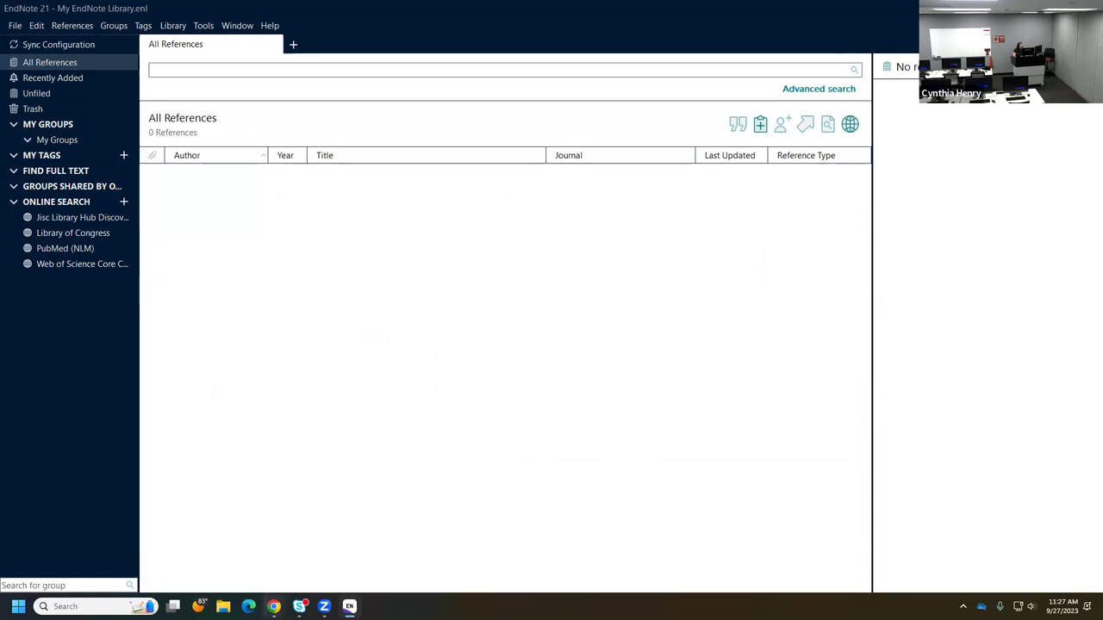
pyautogui.moveTo(273, 607)
pyautogui.click(288, 558)
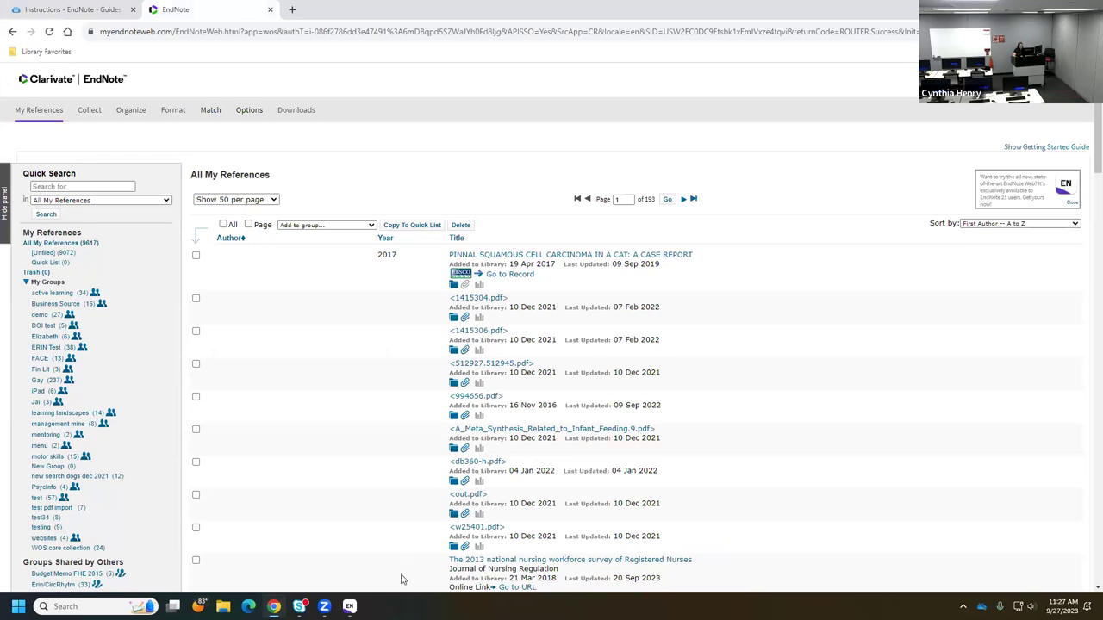
pyautogui.click(348, 607)
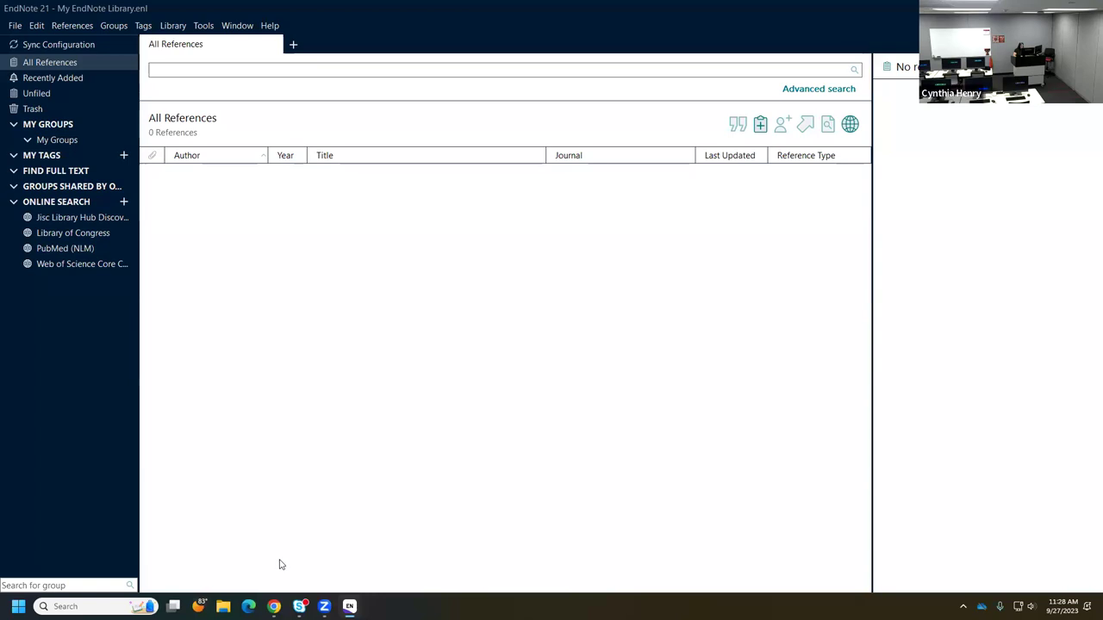
pyautogui.moveTo(274, 607)
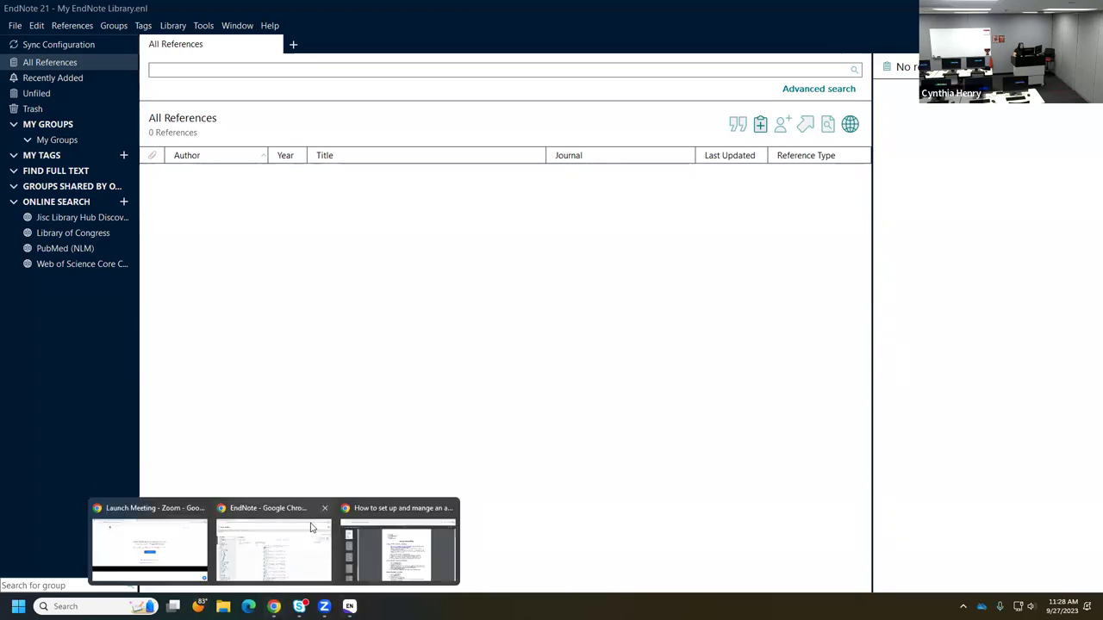
pyautogui.click(276, 533)
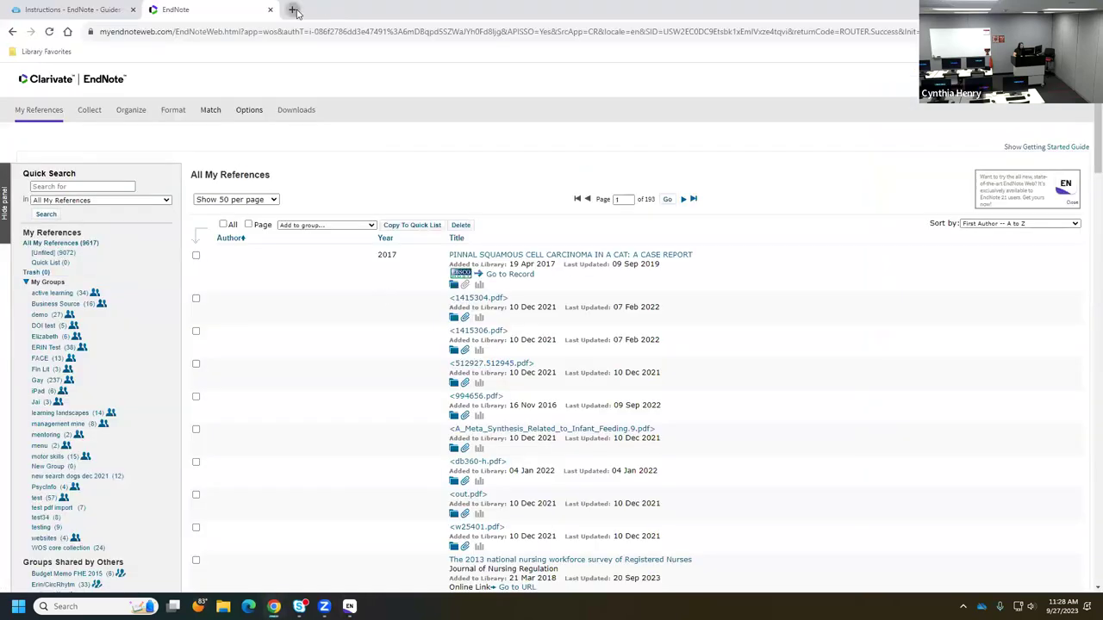
pyautogui.click(293, 9)
# - Go to the university library homepage, dismiss the Oxford English Dictionary alert, and open Personal Librarians
pyautogui.click(447, 300)
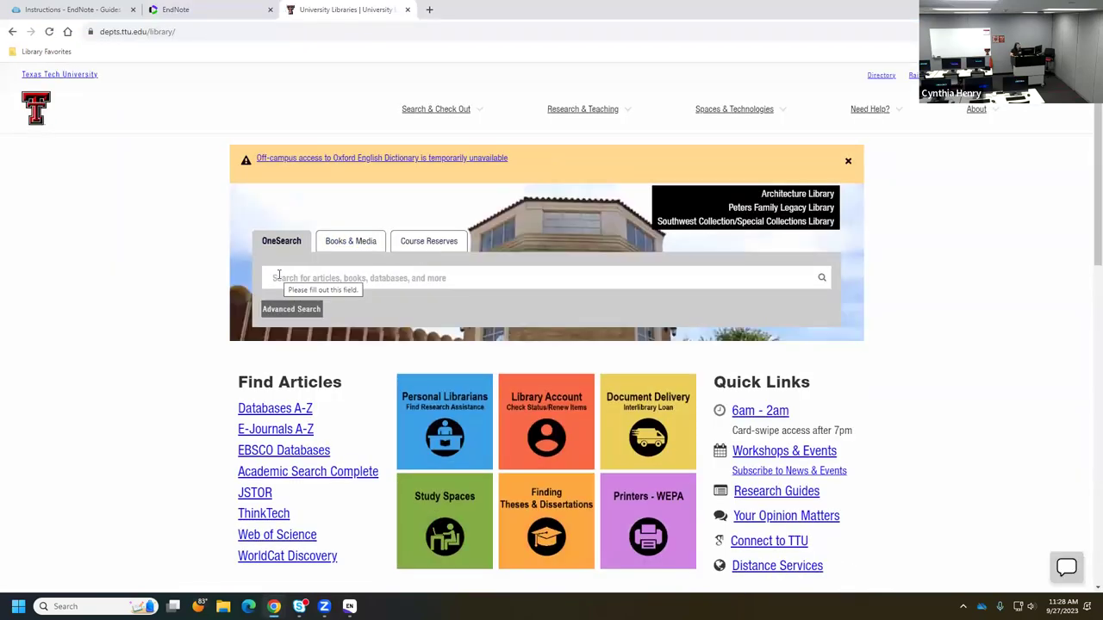
pyautogui.click(846, 162)
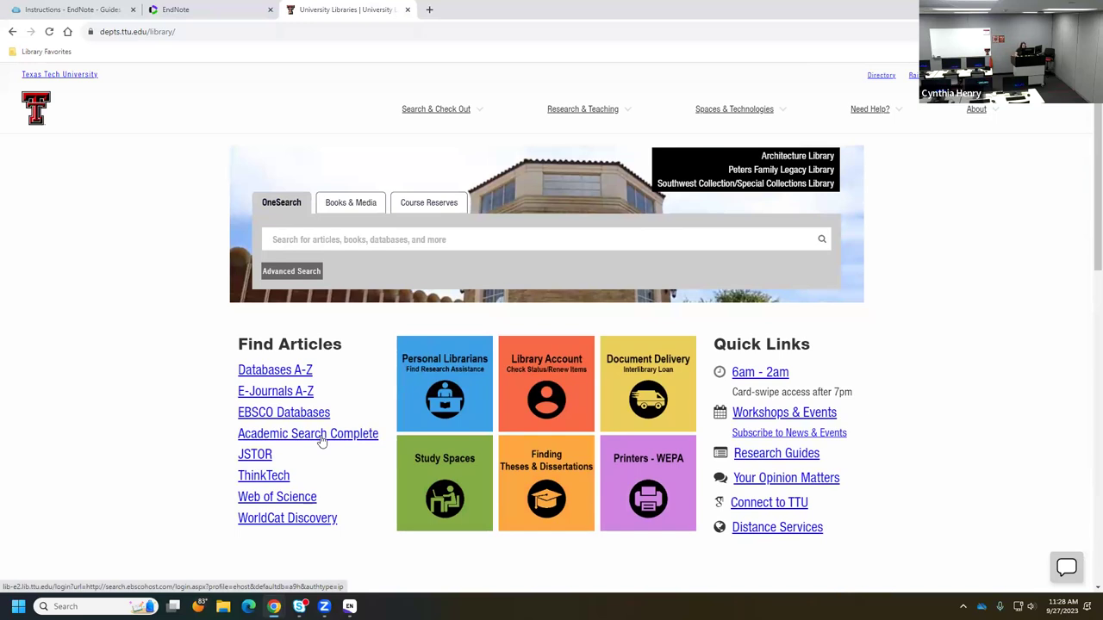
pyautogui.click(442, 387)
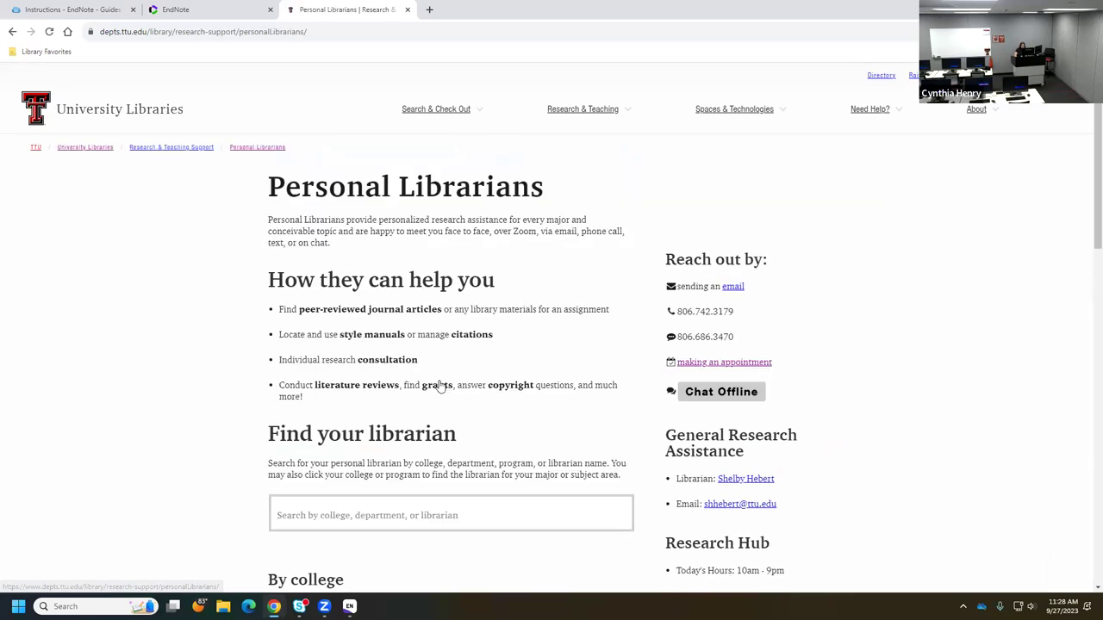
pyautogui.scroll(-2, 435, 392)
pyautogui.scroll(-2, 413, 408)
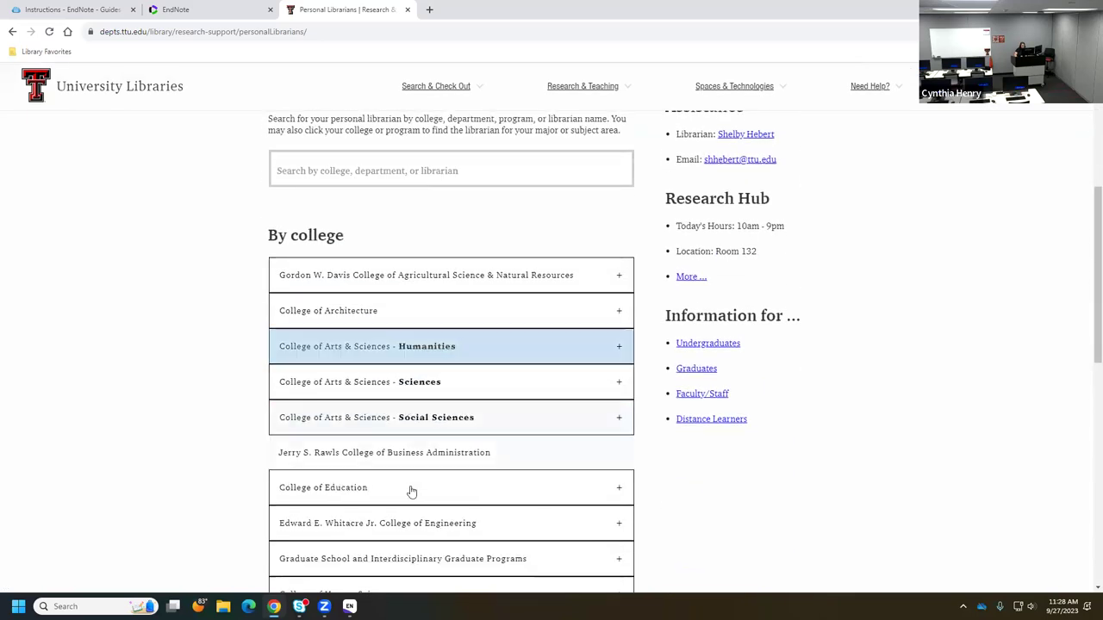
pyautogui.scroll(-2, 419, 540)
pyautogui.scroll(-1, 410, 551)
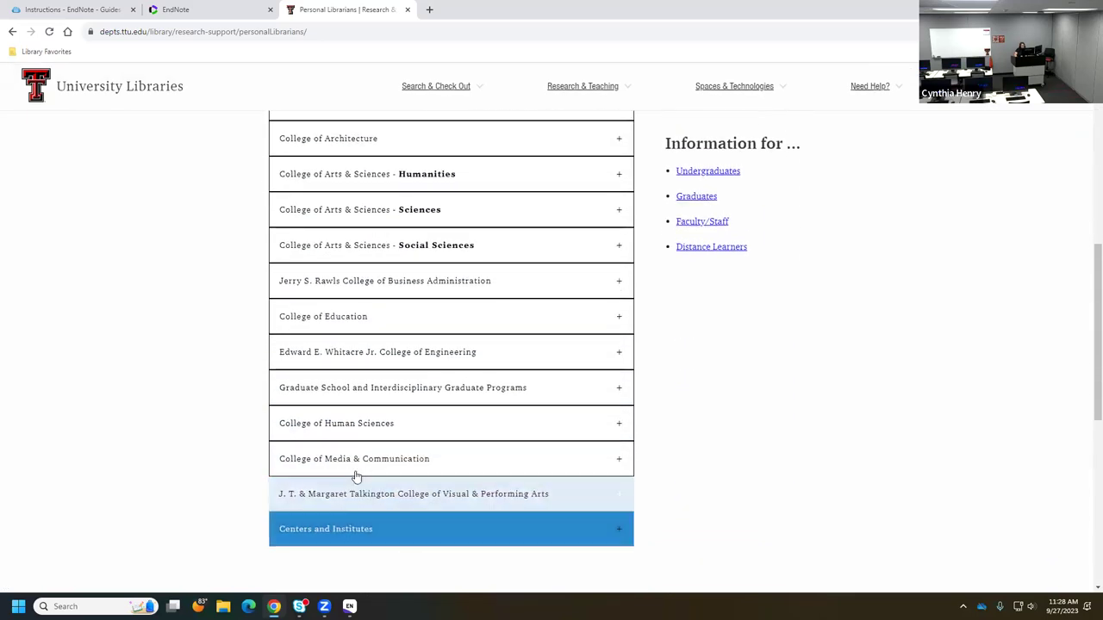
# - View the College of Human Sciences' Nutritional Sciences guide, then return to the library homepage
pyautogui.click(353, 422)
pyautogui.scroll(-2, 496, 353)
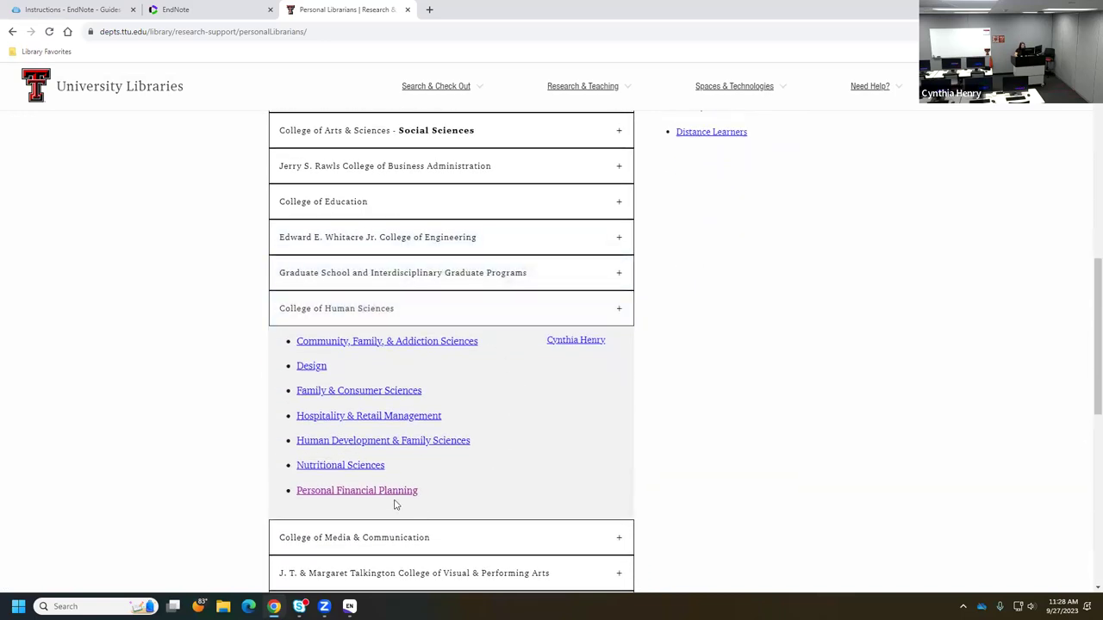
pyautogui.click(351, 468)
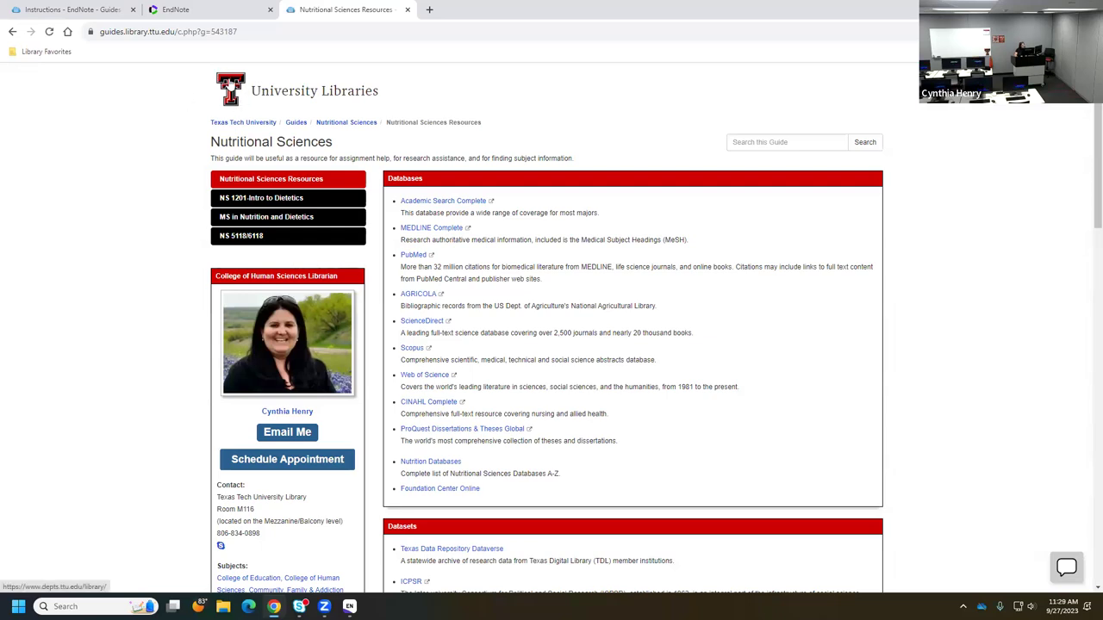
pyautogui.click(230, 86)
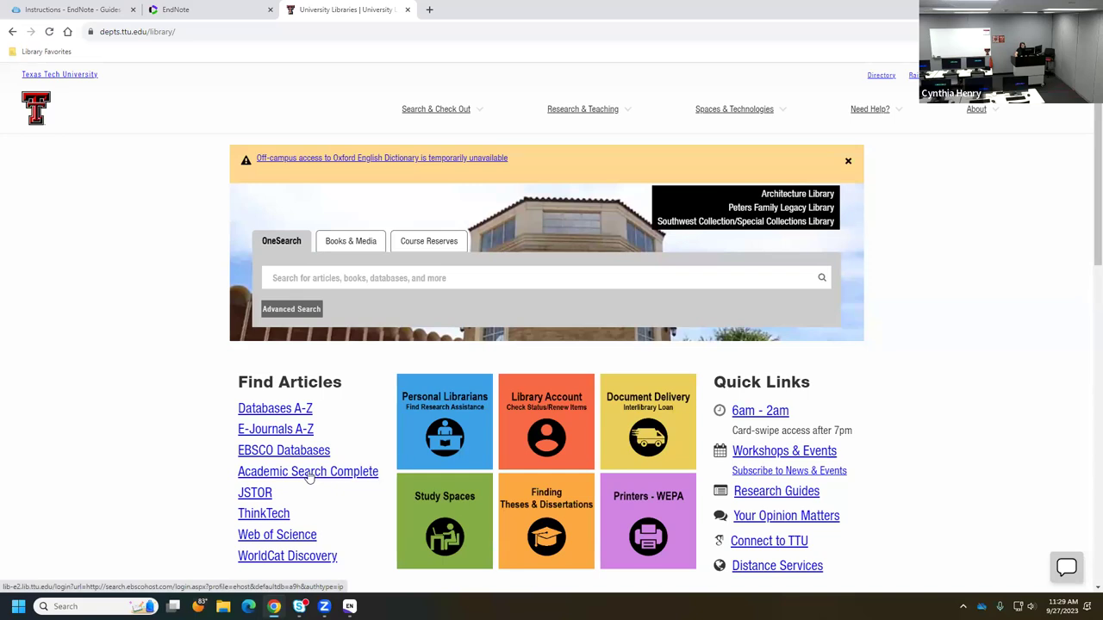
# - Open Academic Search Complete, check its listed databases, and switch to the Advanced Search form
pyautogui.click(309, 478)
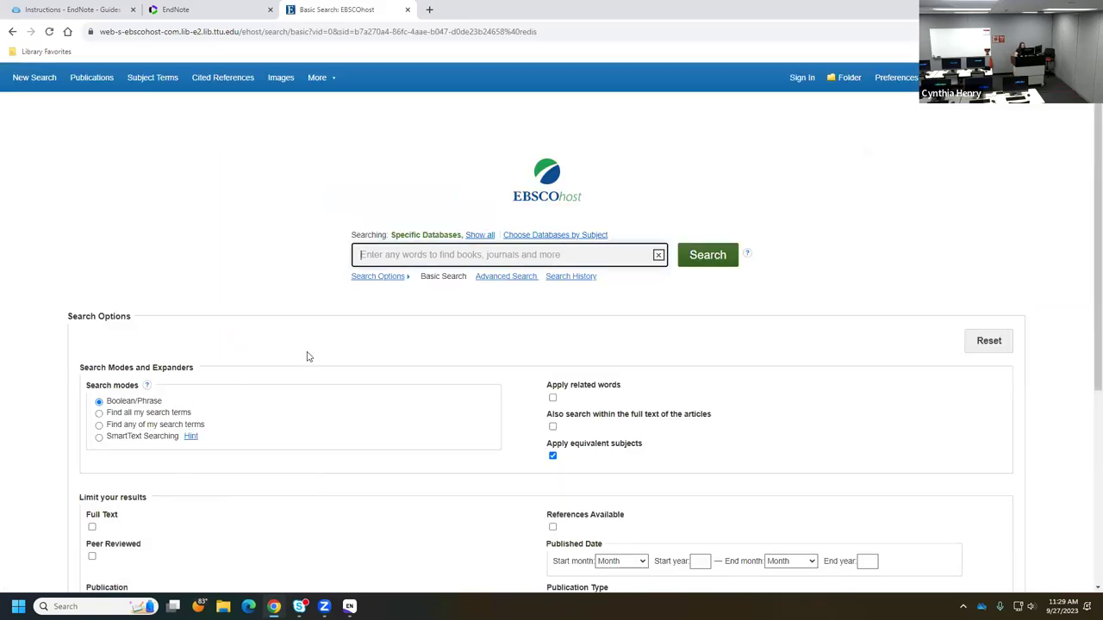
pyautogui.click(476, 237)
pyautogui.moveTo(546, 236); pyautogui.dragTo(390, 248)
pyautogui.click(426, 177)
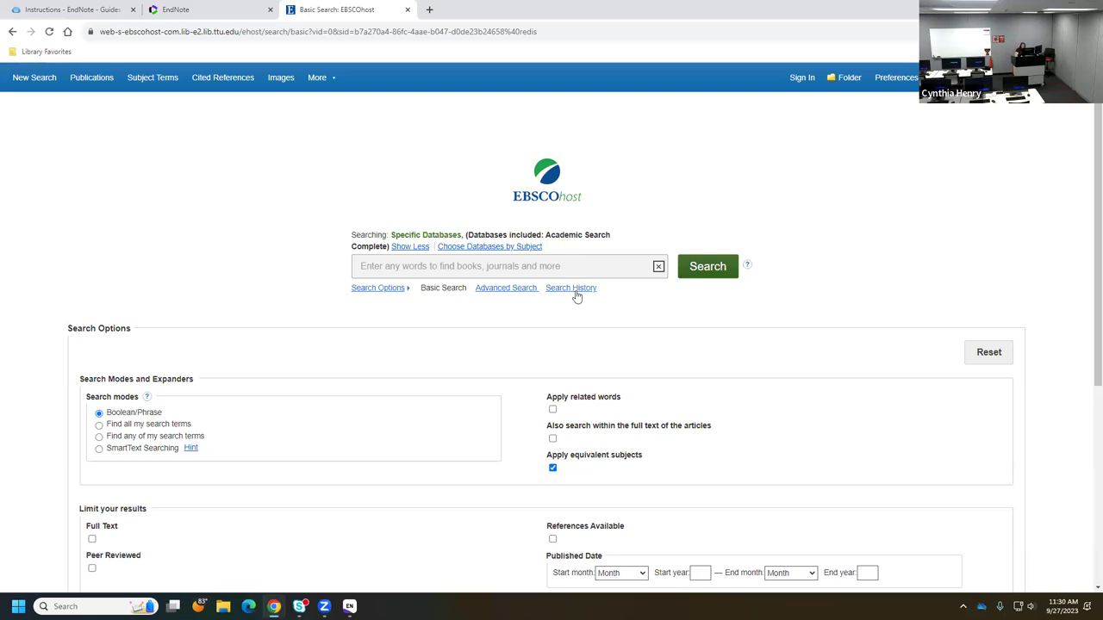
pyautogui.click(503, 290)
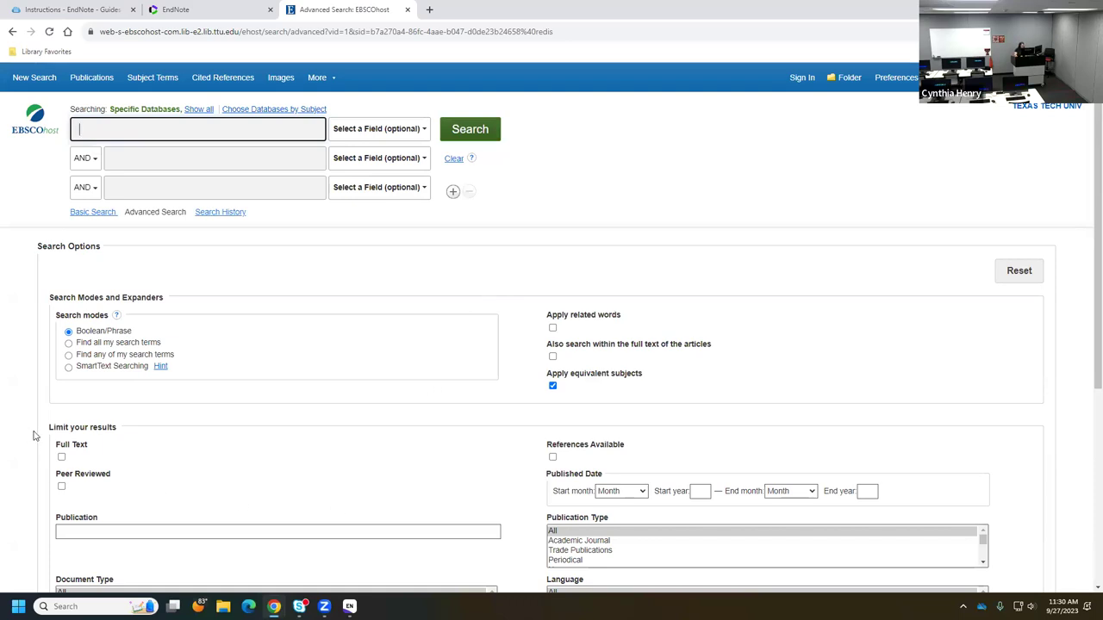
# - Limit results to Peer Reviewed and enter 'motor skills' in the first search row
pyautogui.click(62, 488)
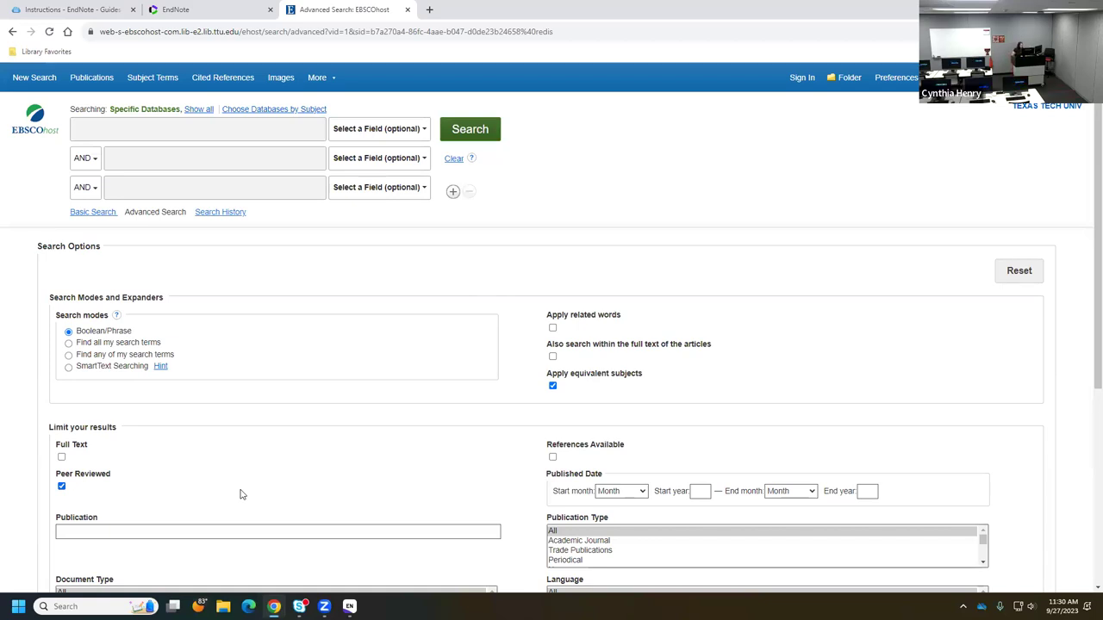
pyautogui.click(103, 130)
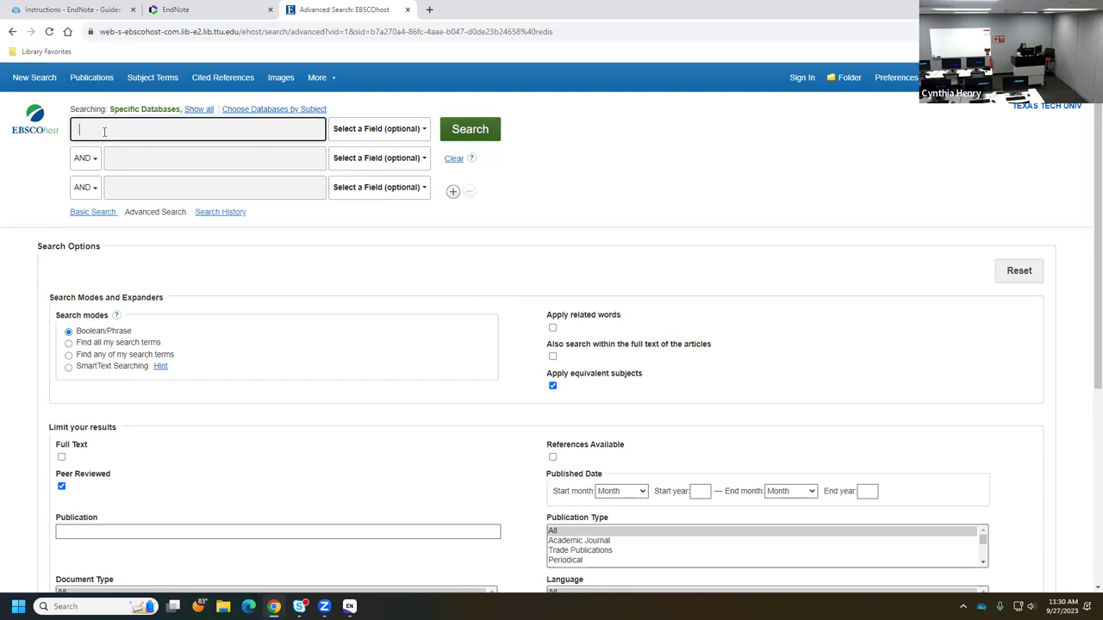
pyautogui.write('motor skills')
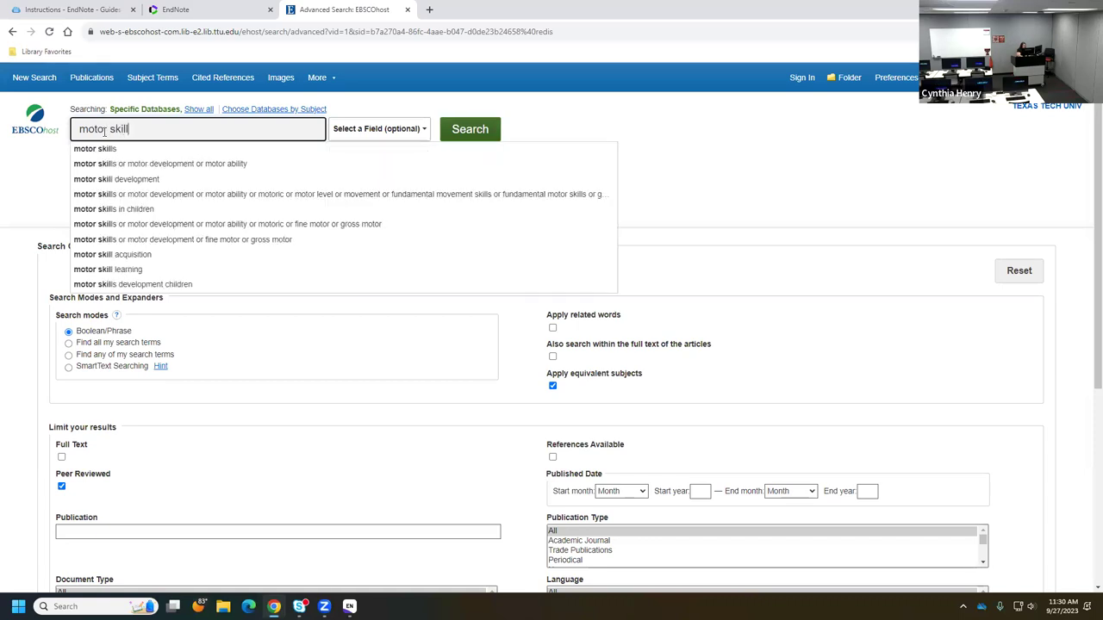
pyautogui.click(44, 165)
# - Enter 'child development' in the second search row using the suggestion
pyautogui.click(161, 161)
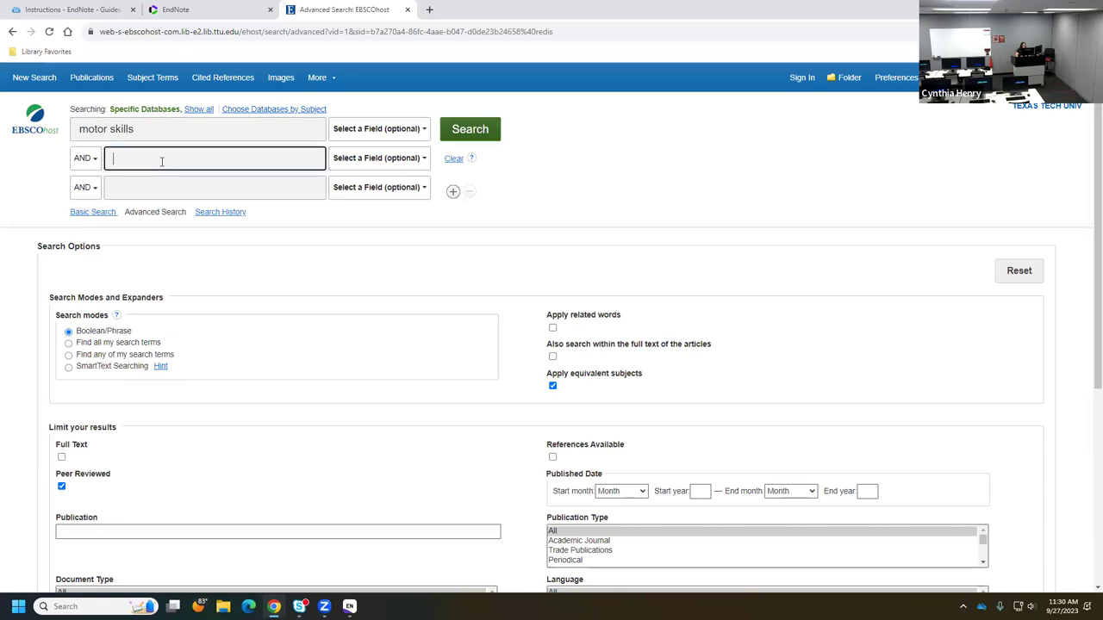
pyautogui.write('child develop')
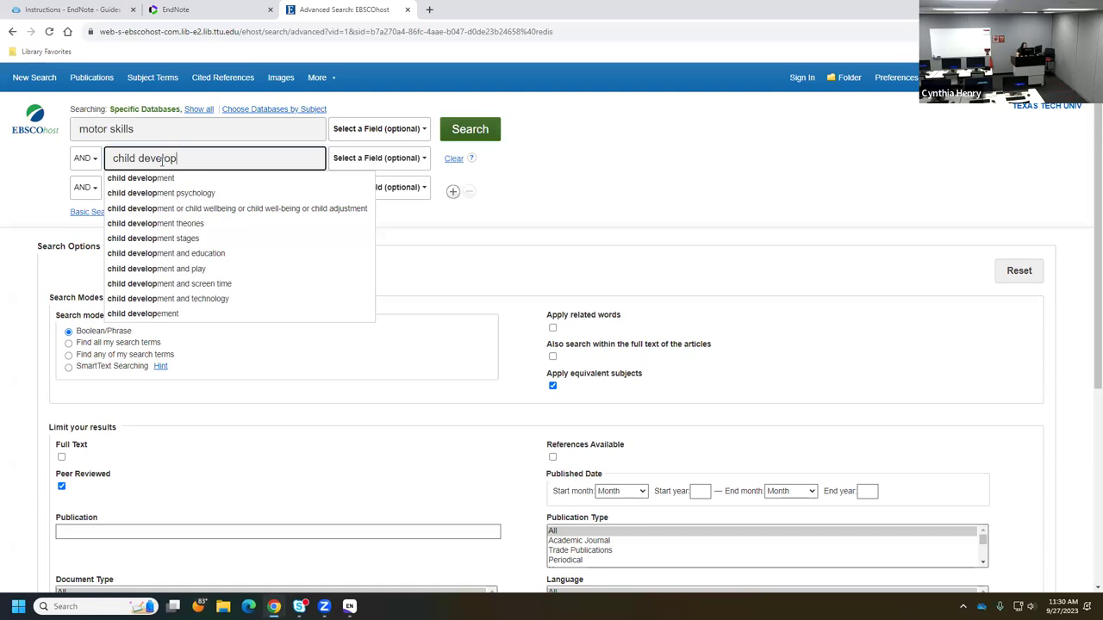
pyautogui.click(157, 179)
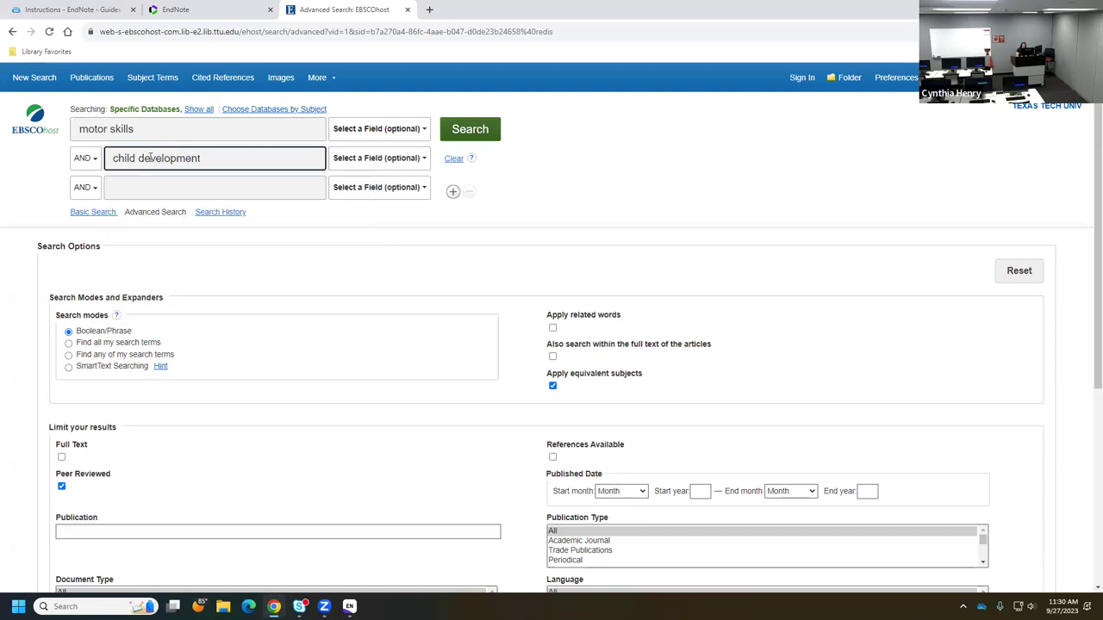
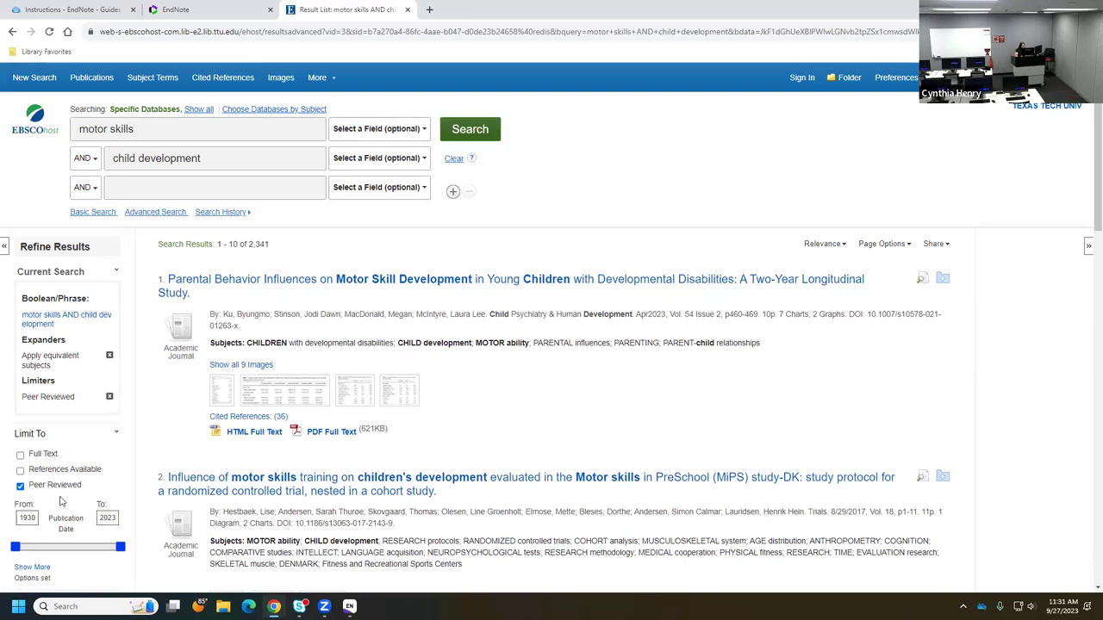
# - Move the Publication Date slider's start to 2019, leaving 823 peer-reviewed results for 2019–2023
pyautogui.scroll(-1, 63, 487)
pyautogui.moveTo(15, 489); pyautogui.dragTo(119, 491)
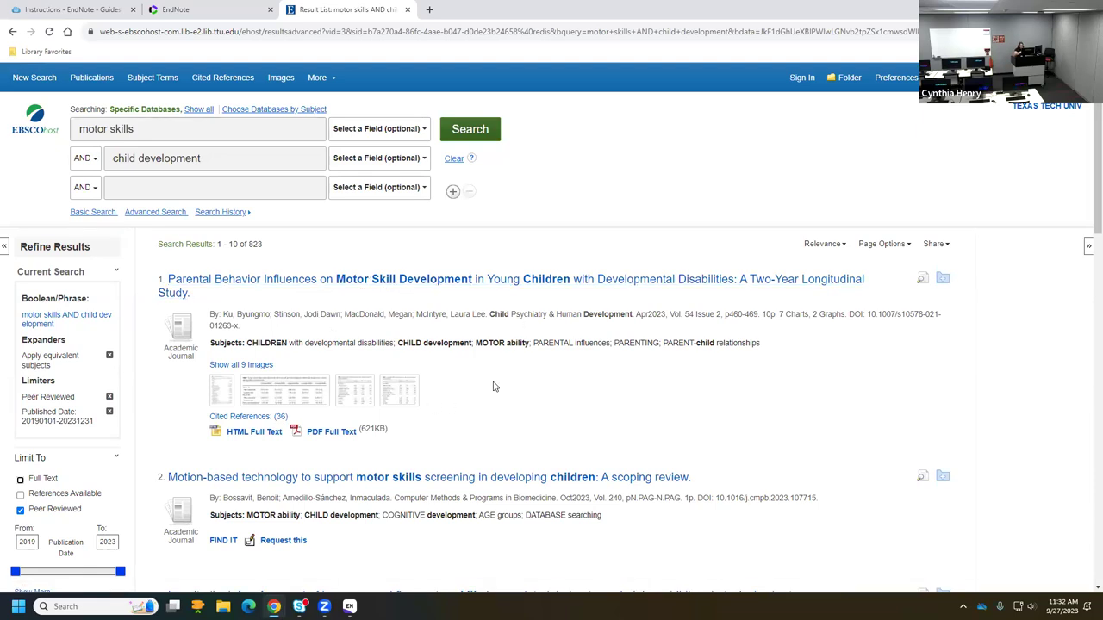
# - Add search results 1, 2 and 3 to the session folder and open Folder View
pyautogui.click(944, 282)
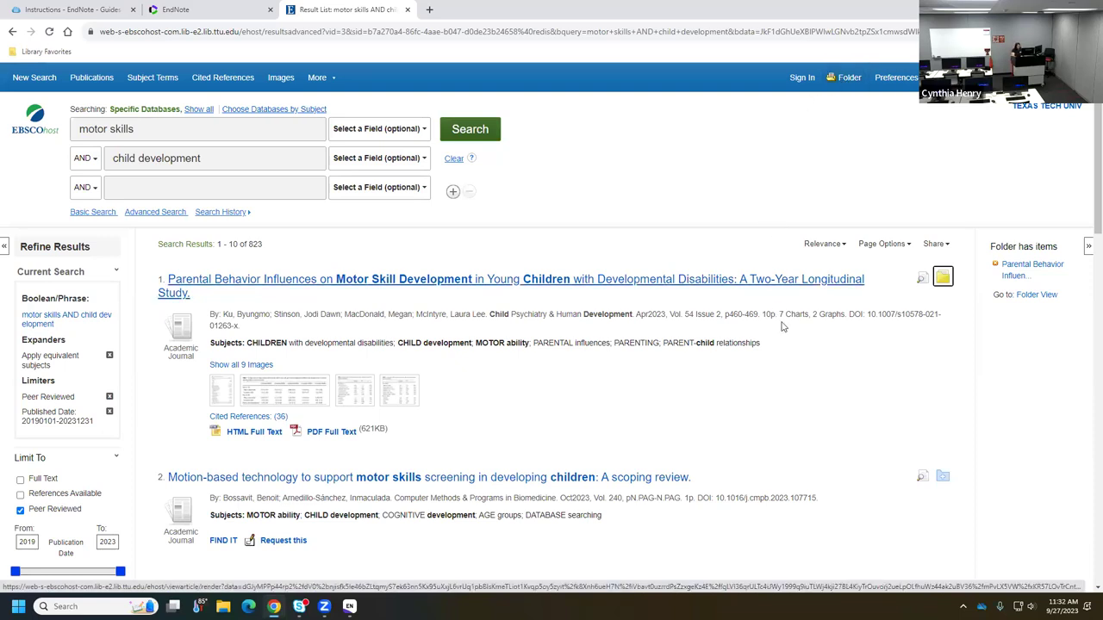
pyautogui.click(943, 475)
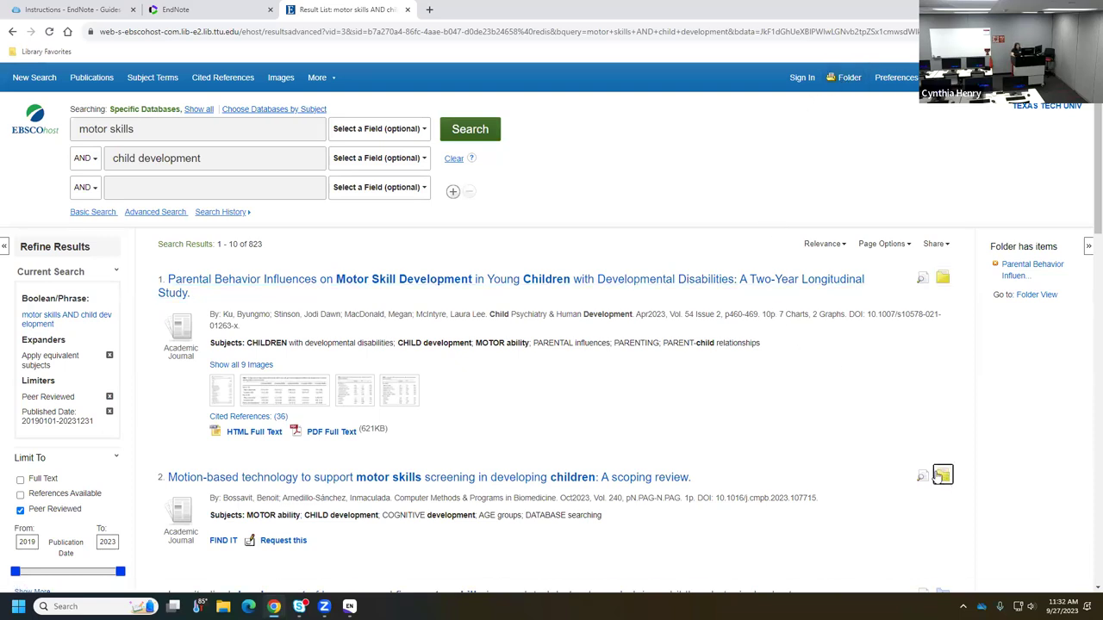
pyautogui.scroll(-1, 872, 440)
pyautogui.click(943, 479)
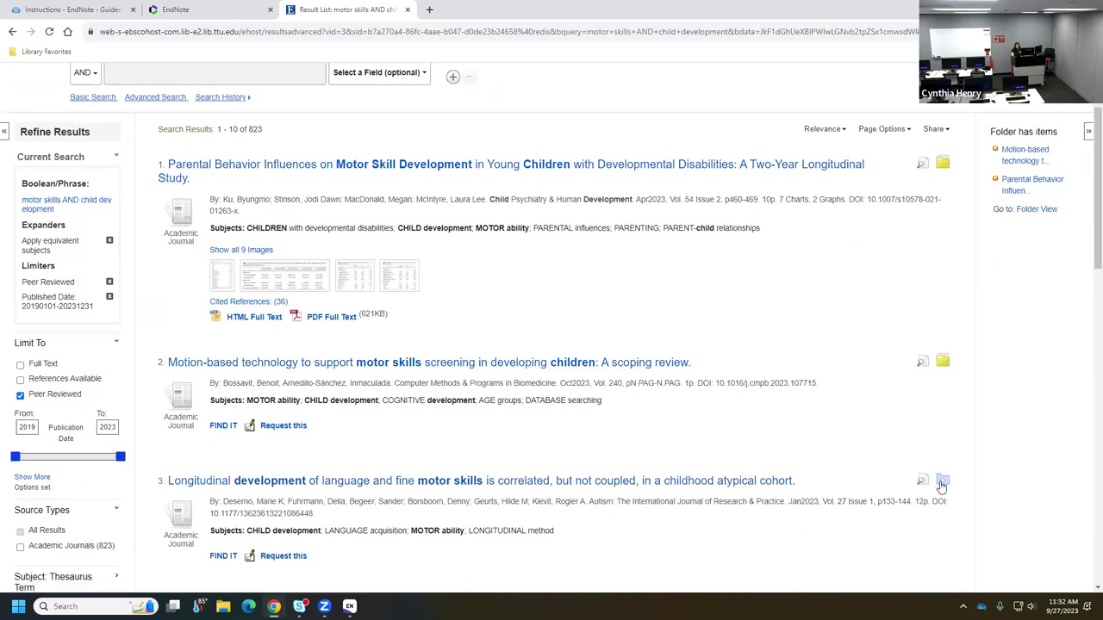
pyautogui.scroll(1, 823, 424)
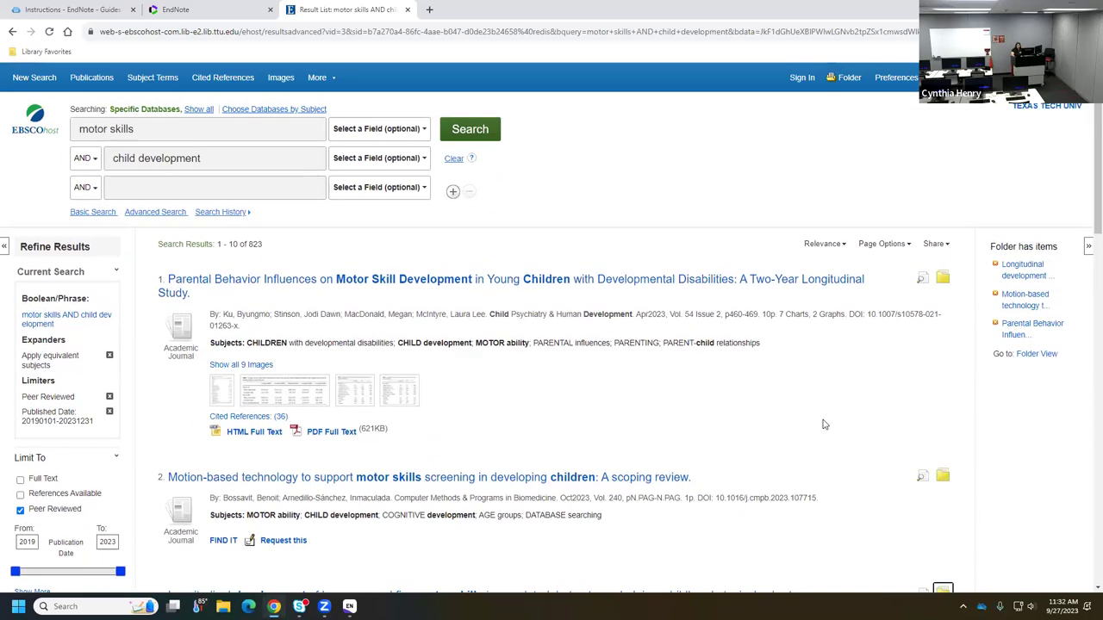
pyautogui.click(1044, 355)
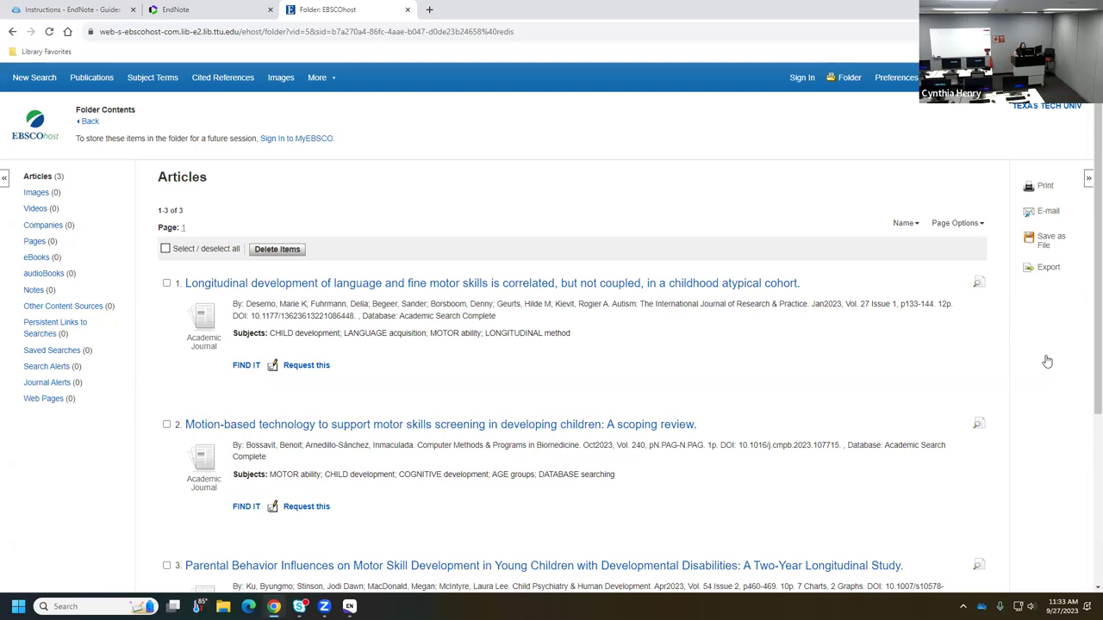
# - Tick the checkboxes of all three saved articles on the Folder Contents page
pyautogui.scroll(-1, 750, 471)
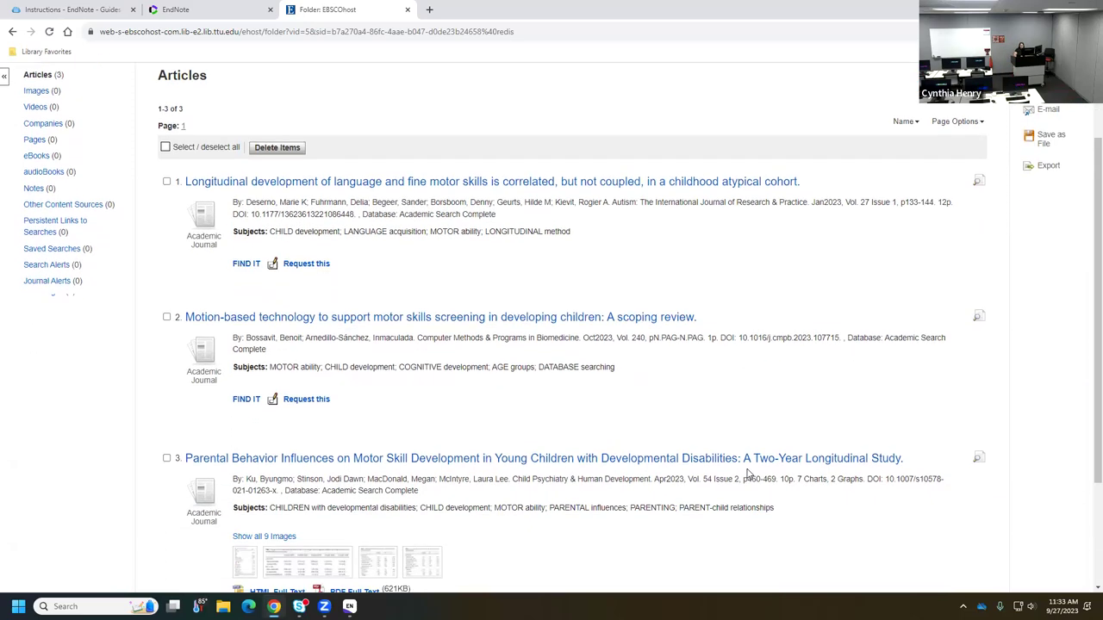
pyautogui.click(166, 309)
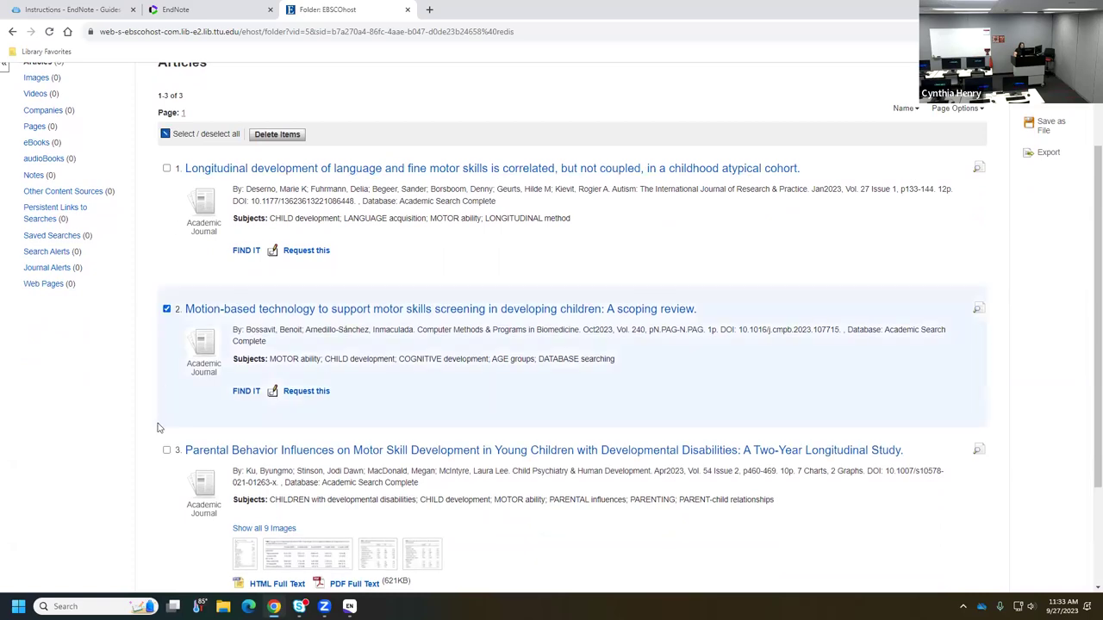
pyautogui.click(166, 451)
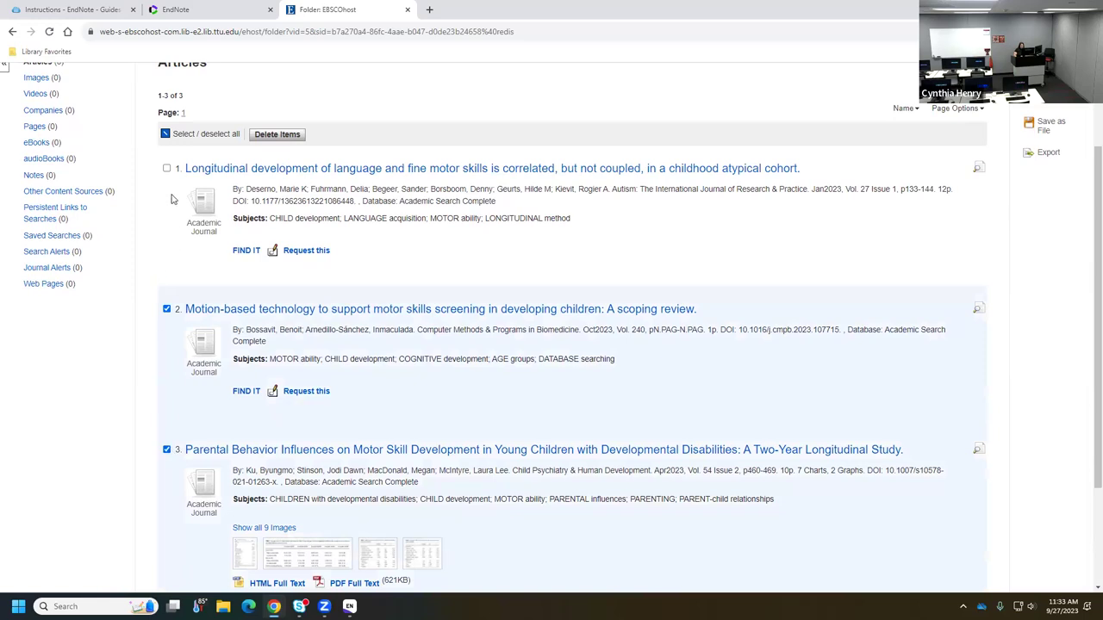
pyautogui.click(165, 135)
pyautogui.click(167, 169)
pyautogui.click(167, 169)
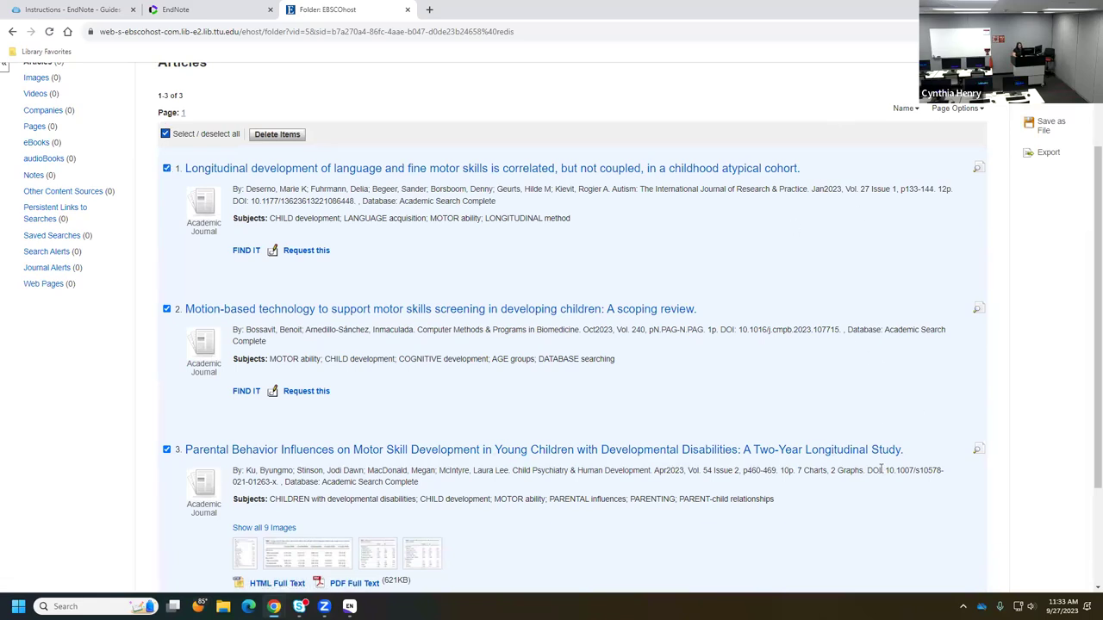
# - Export the three marked articles as Direct Export in RIS Format, downloading delivery.ris
pyautogui.click(1049, 155)
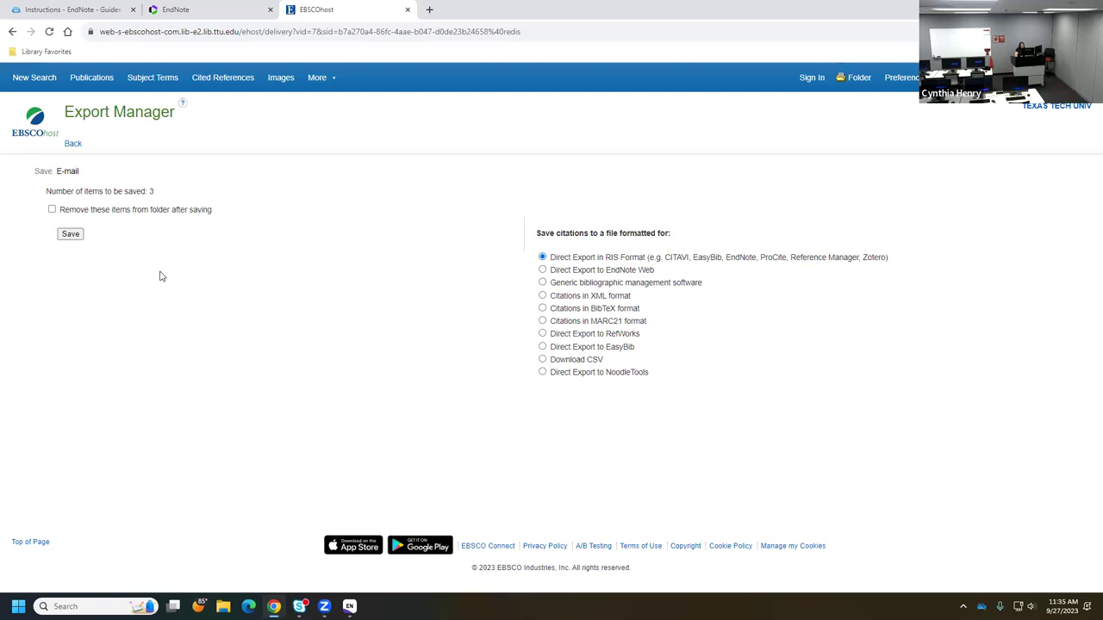
pyautogui.click(71, 234)
pyautogui.click(72, 237)
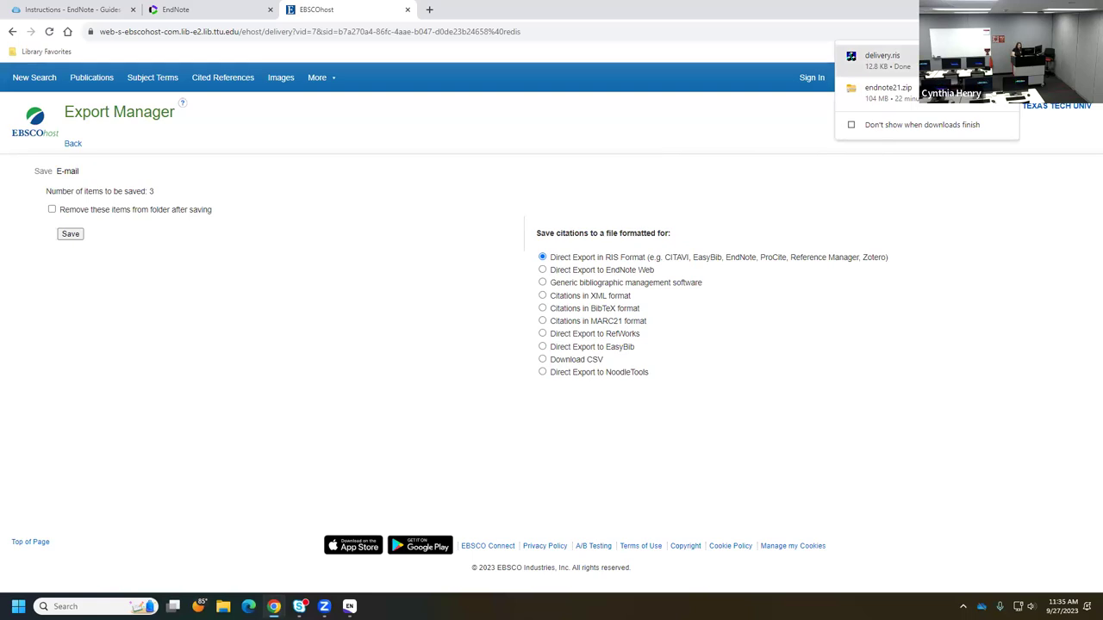
# - Open delivery.ris from Chrome's downloads to bring up the EndNote destination choice
pyautogui.click(888, 59)
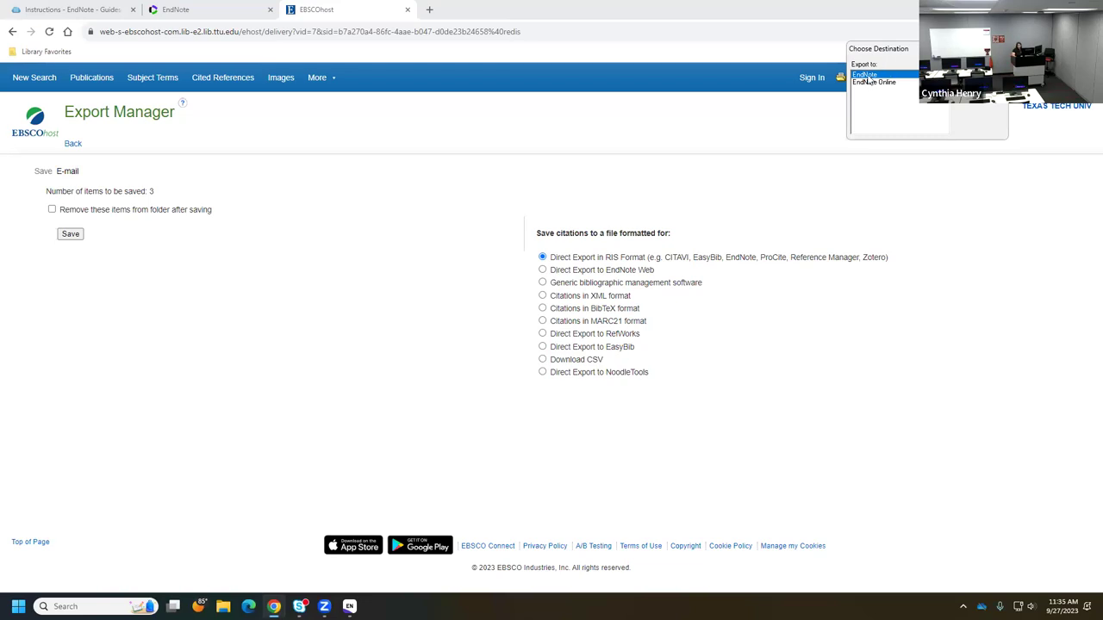
# - Choose desktop EndNote as the destination and import the three references
pyautogui.click(872, 83)
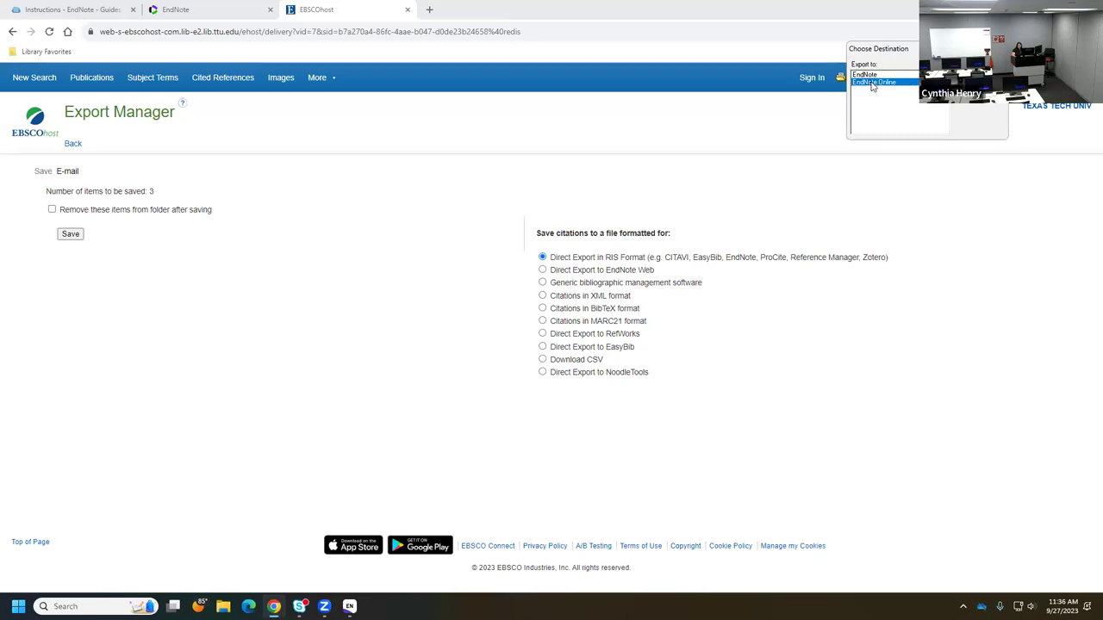
pyautogui.click(869, 75)
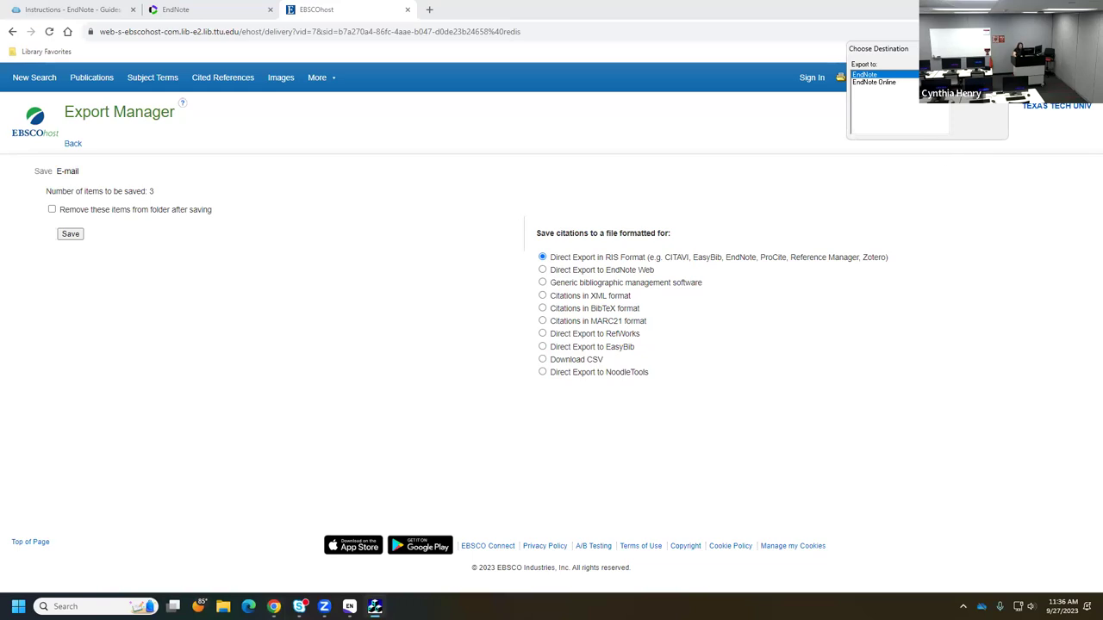
pyautogui.press('Return')
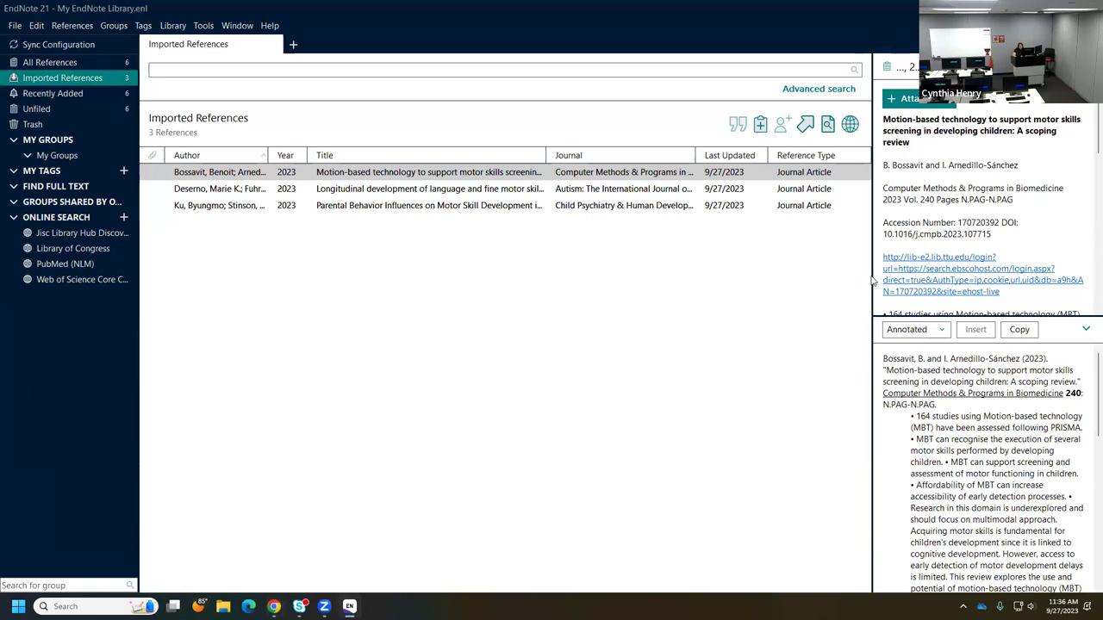
# - Widen the reference panel and collapse the citation preview for the Bossavit 2023 reference
pyautogui.moveTo(871, 281); pyautogui.dragTo(722, 284)
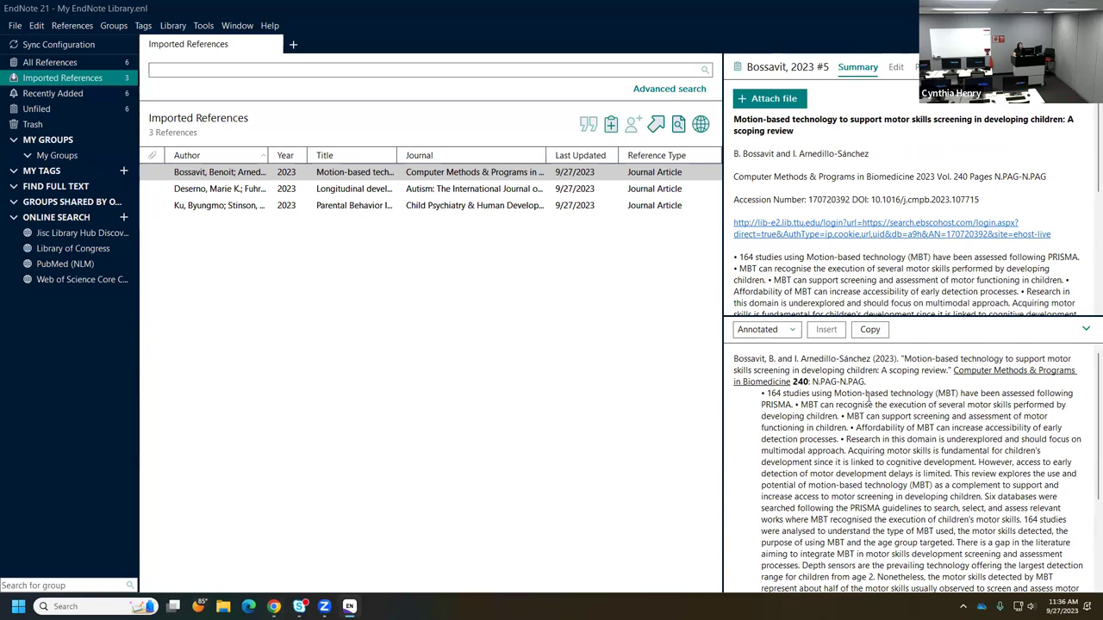
pyautogui.click(1083, 330)
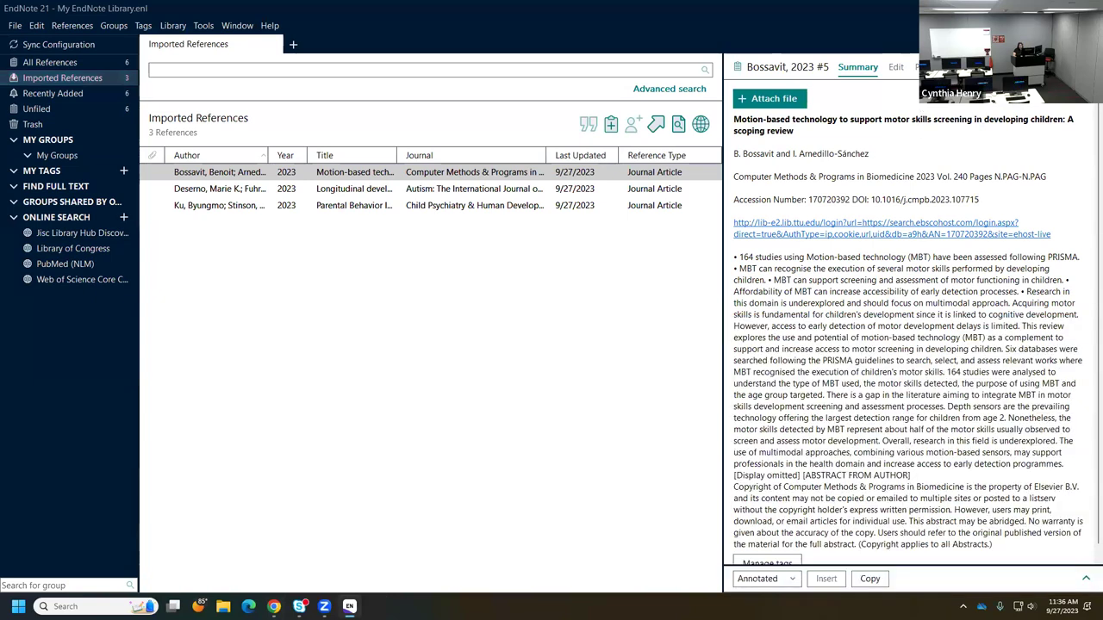
pyautogui.click(918, 67)
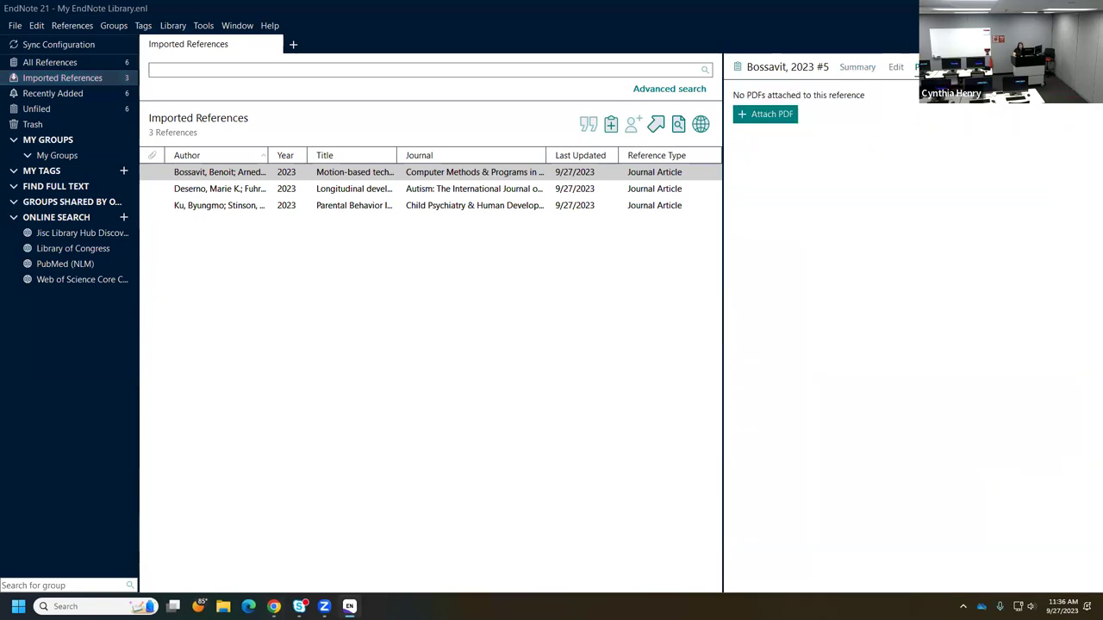
pyautogui.click(846, 69)
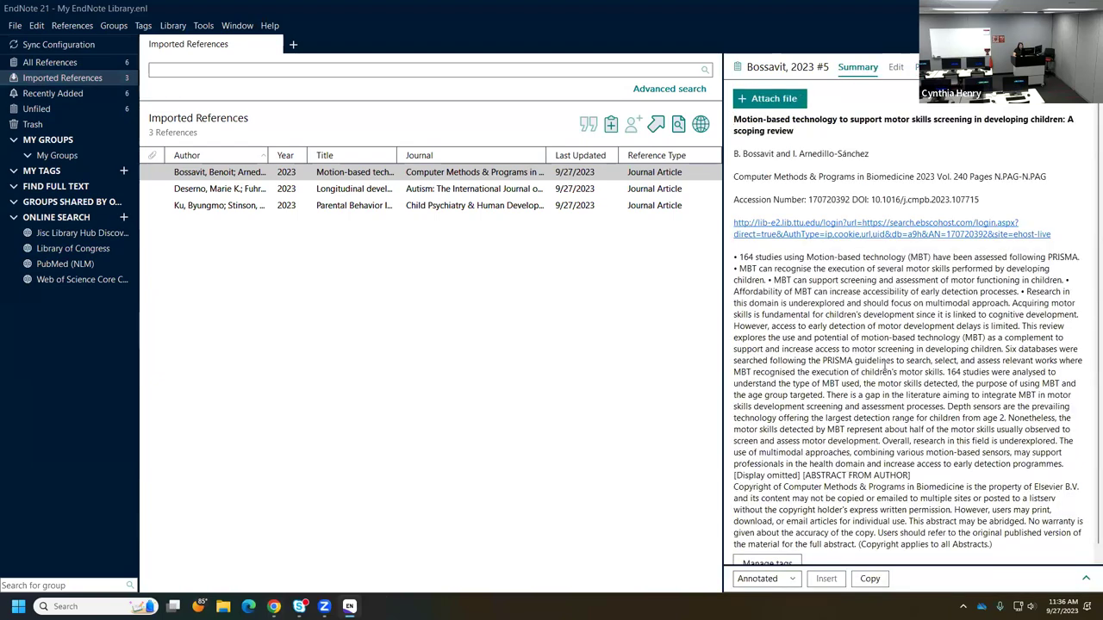
# - Confirm the Bossavit 2023 reference has no PDF attached, then return to EBSCOhost in Chrome
pyautogui.scroll(-1, 884, 373)
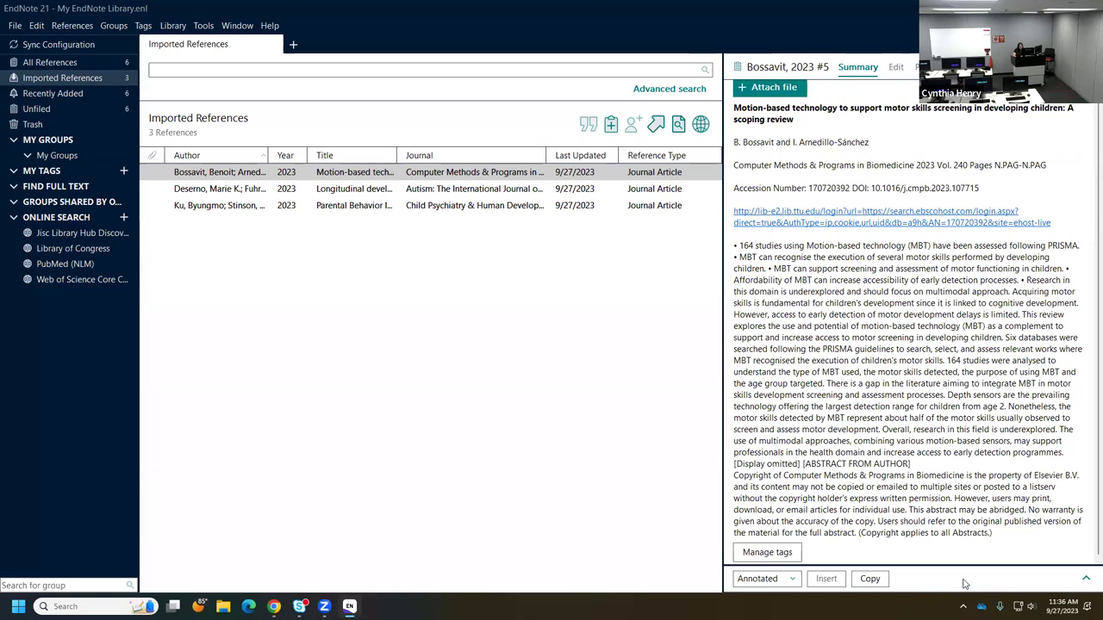
pyautogui.scroll(1, 955, 445)
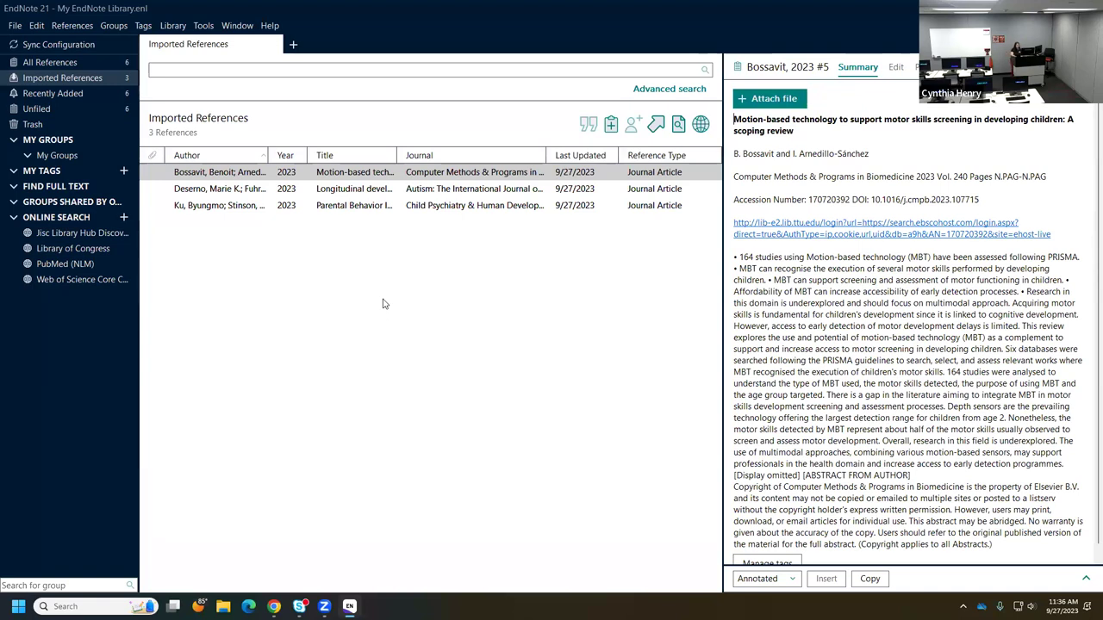
pyautogui.click(896, 69)
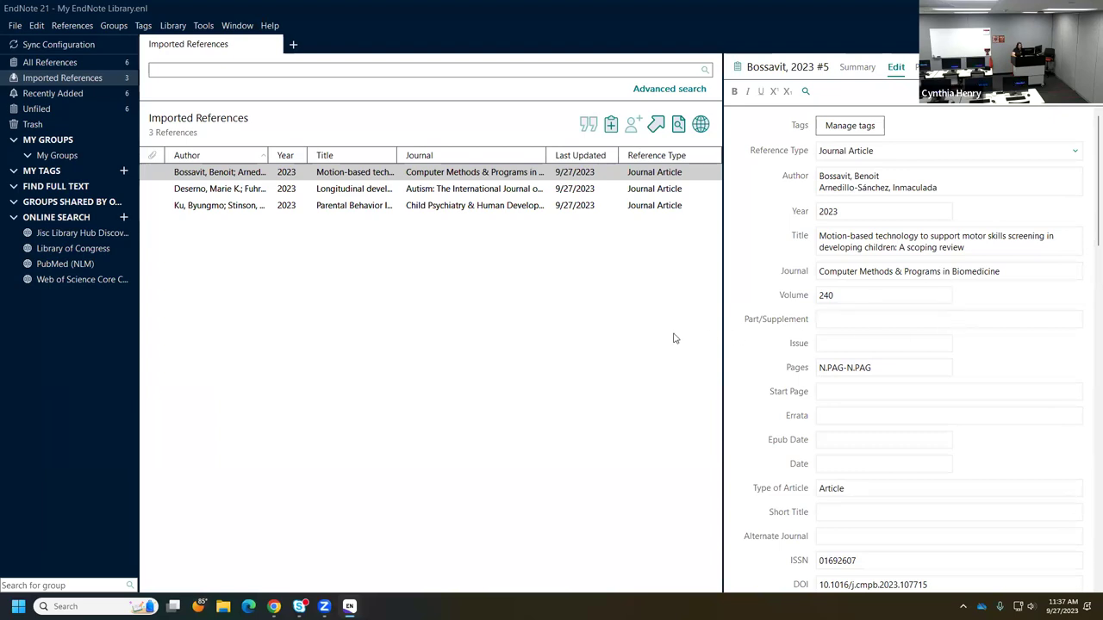
pyautogui.click(919, 66)
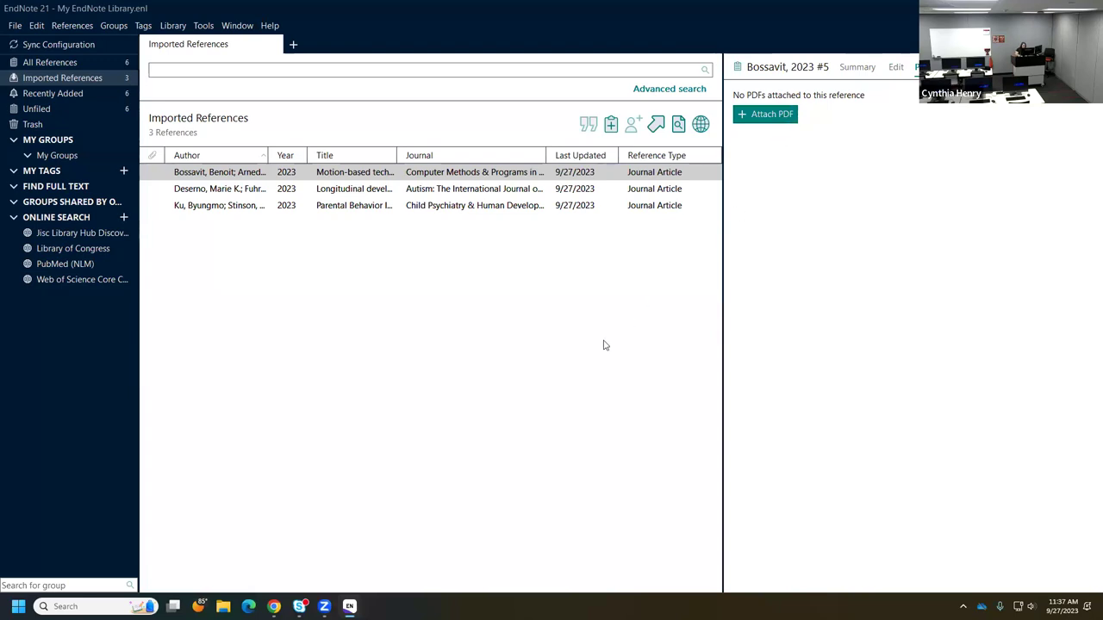
pyautogui.moveTo(274, 604)
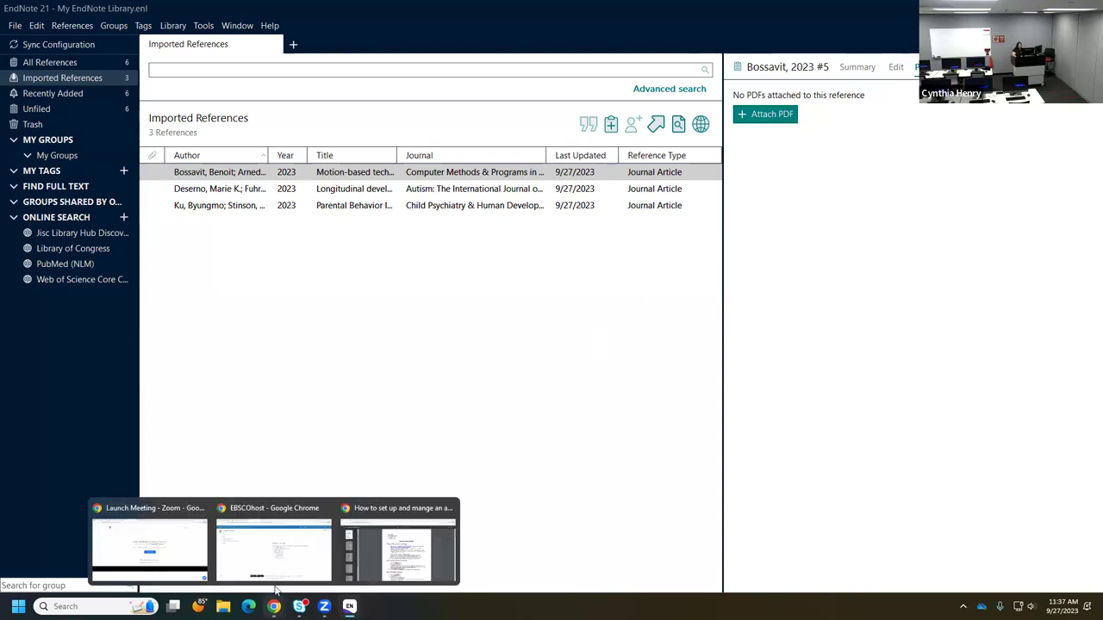
pyautogui.click(293, 521)
# - Download the Parental Behavior article's full-text PDF as retrieve.pdf into Downloads, then return to EndNote
pyautogui.click(74, 144)
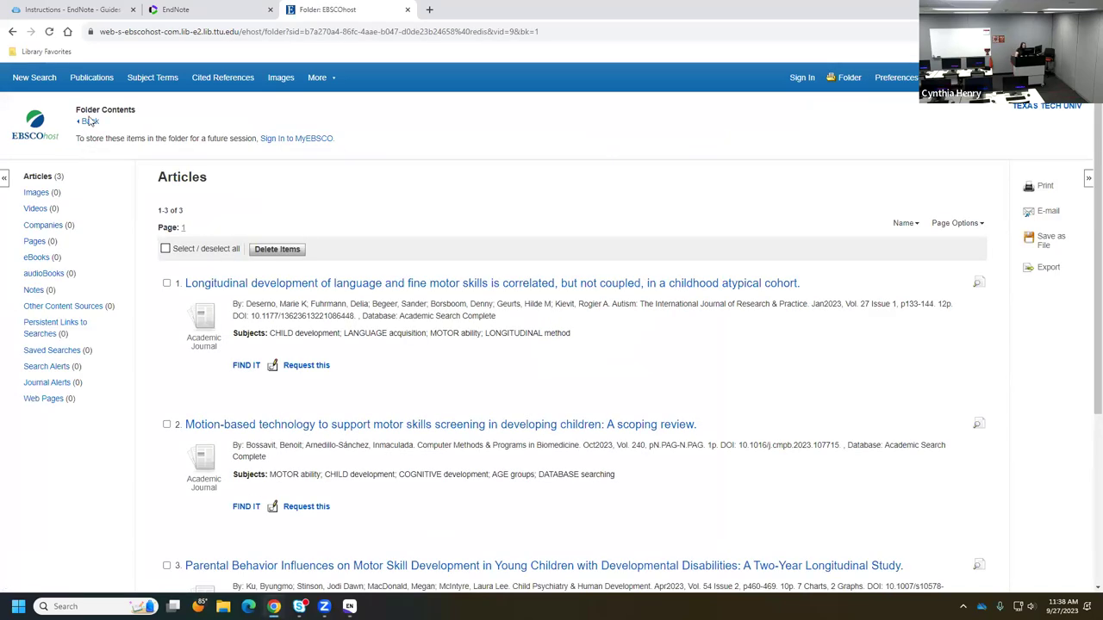
pyautogui.click(93, 124)
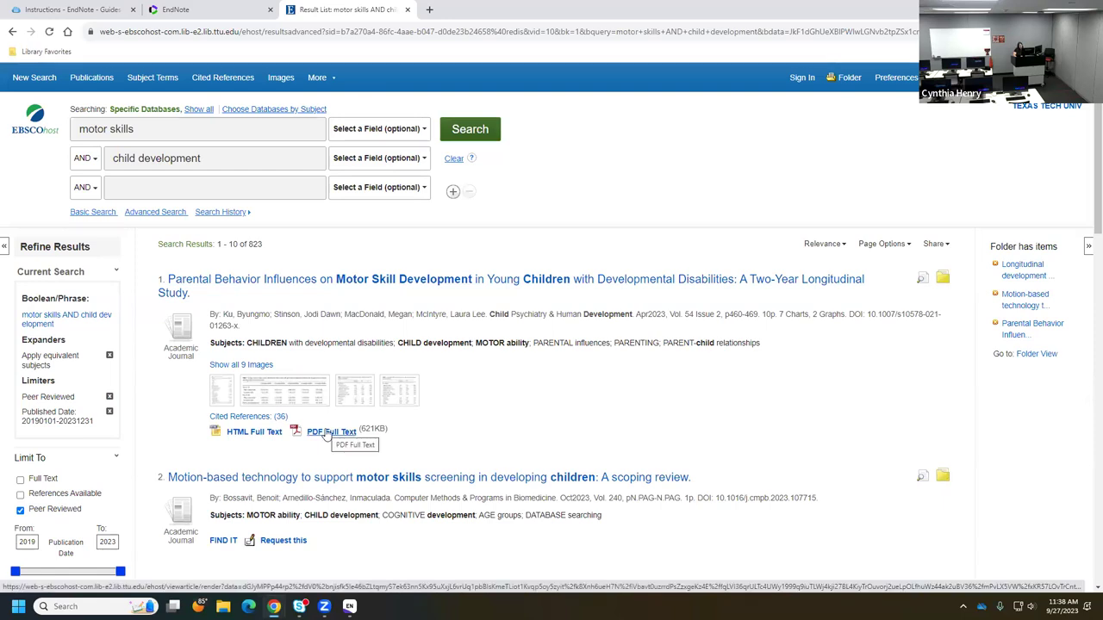
pyautogui.click(330, 432)
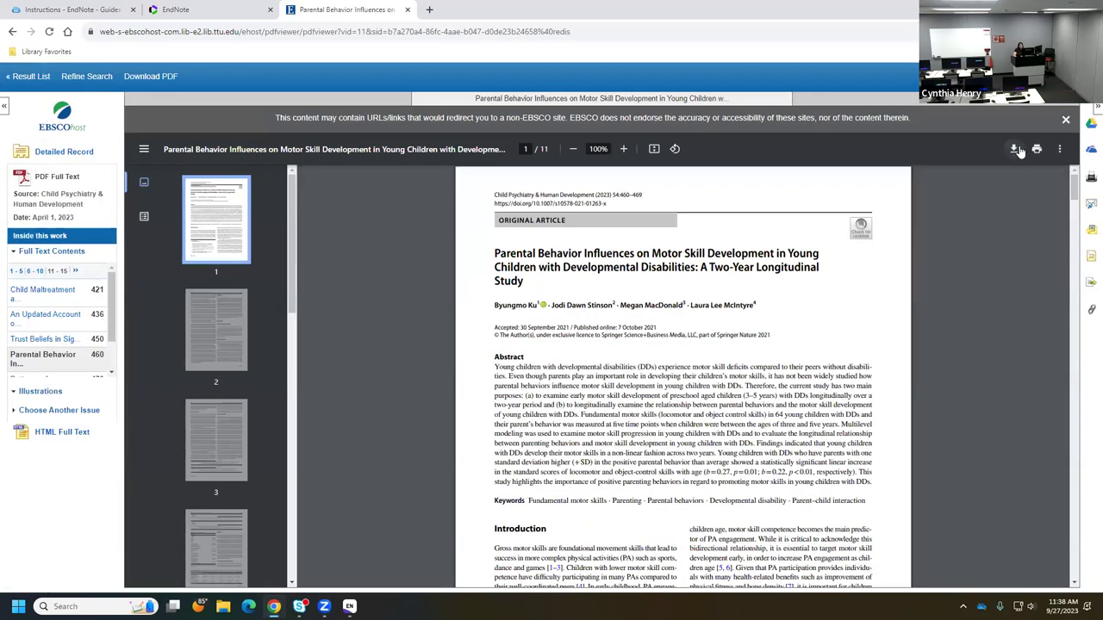
pyautogui.click(1016, 151)
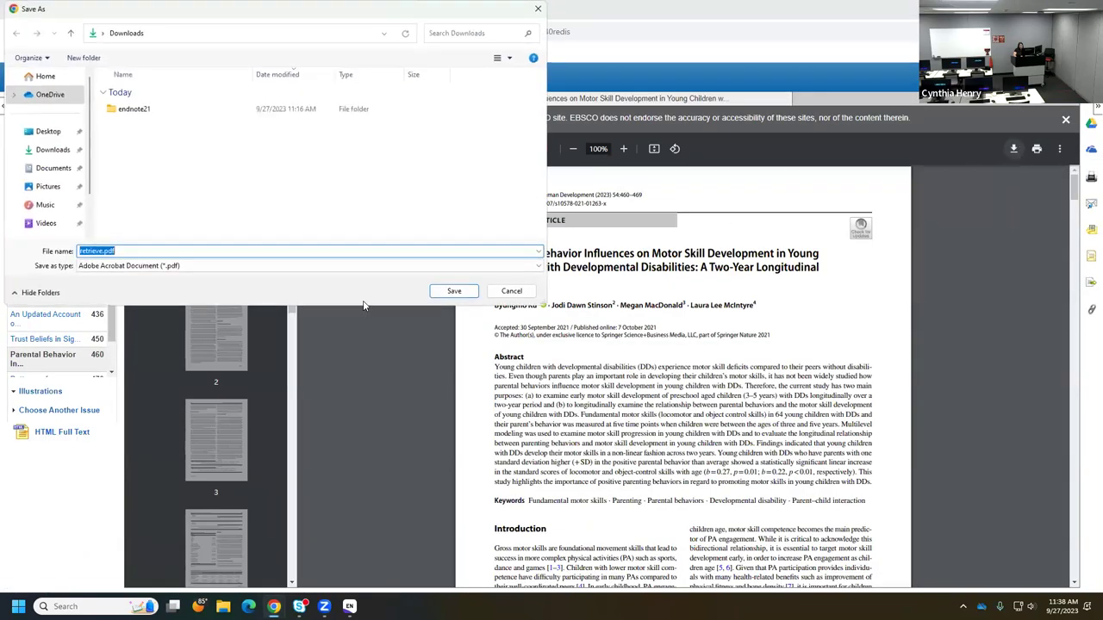
pyautogui.click(448, 291)
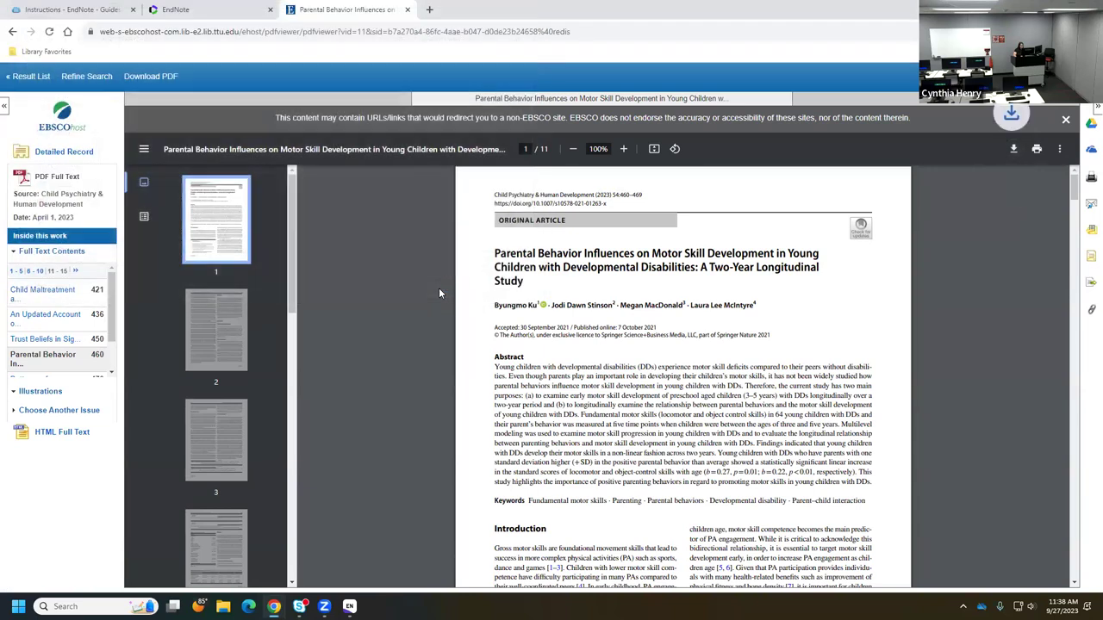
pyautogui.moveTo(349, 607)
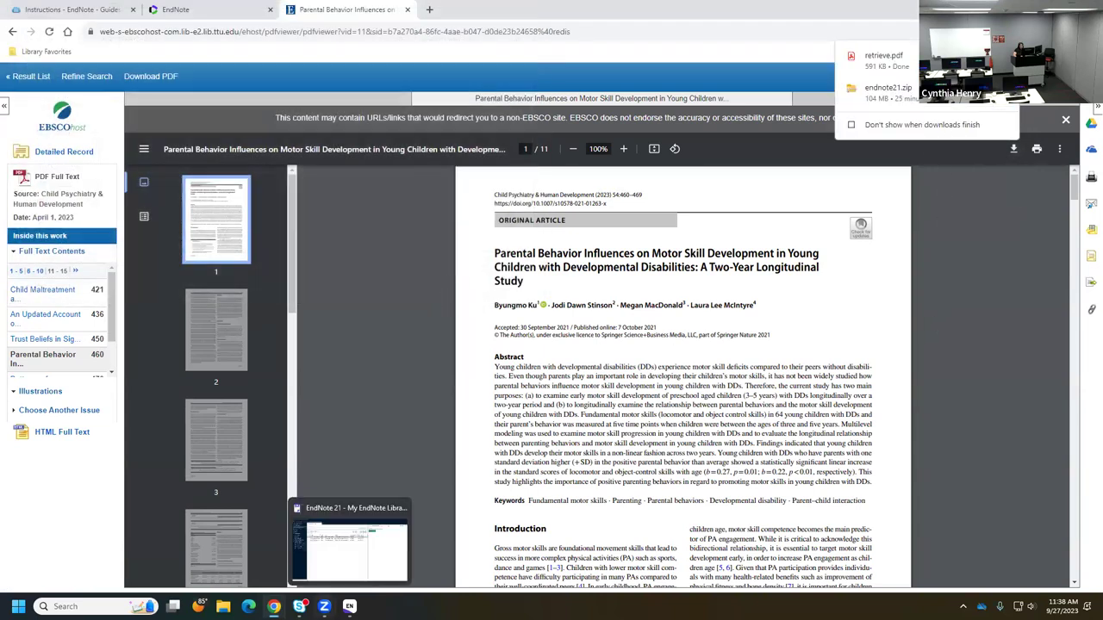
pyautogui.click(349, 543)
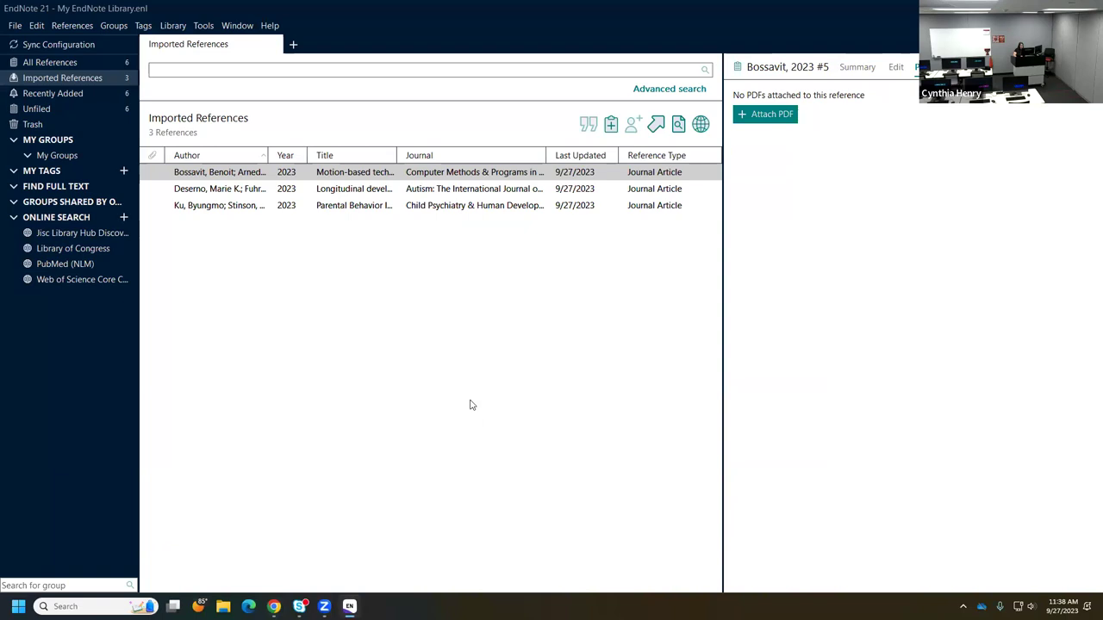
# - Link retrieve.pdf from Downloads to the Ku, 2023 reference, then discard the unsaved change
pyautogui.click(330, 207)
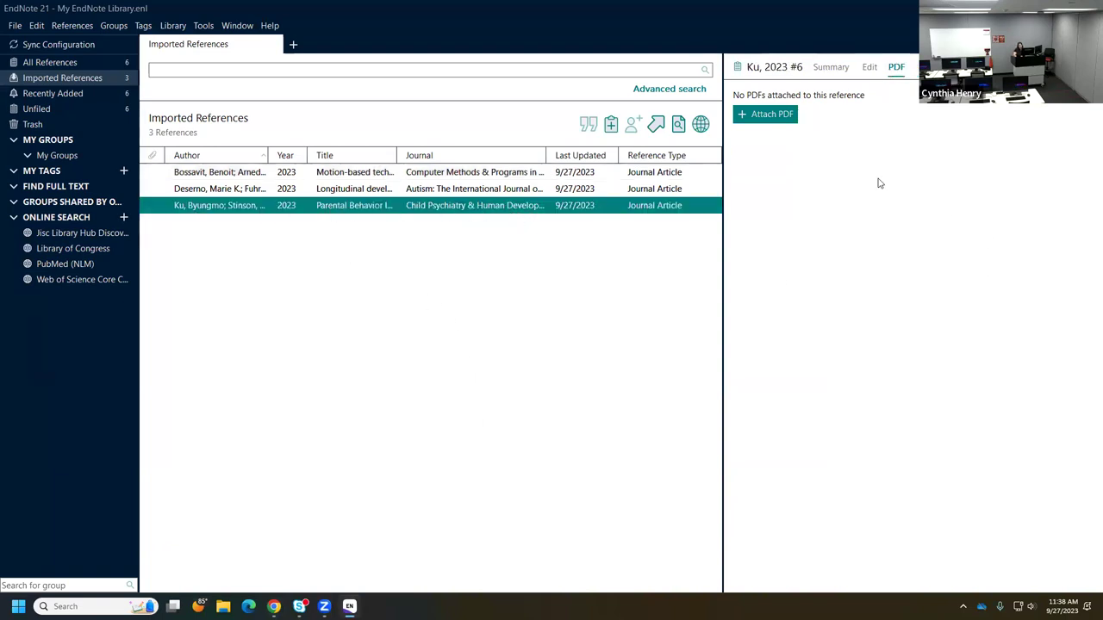
pyautogui.click(774, 117)
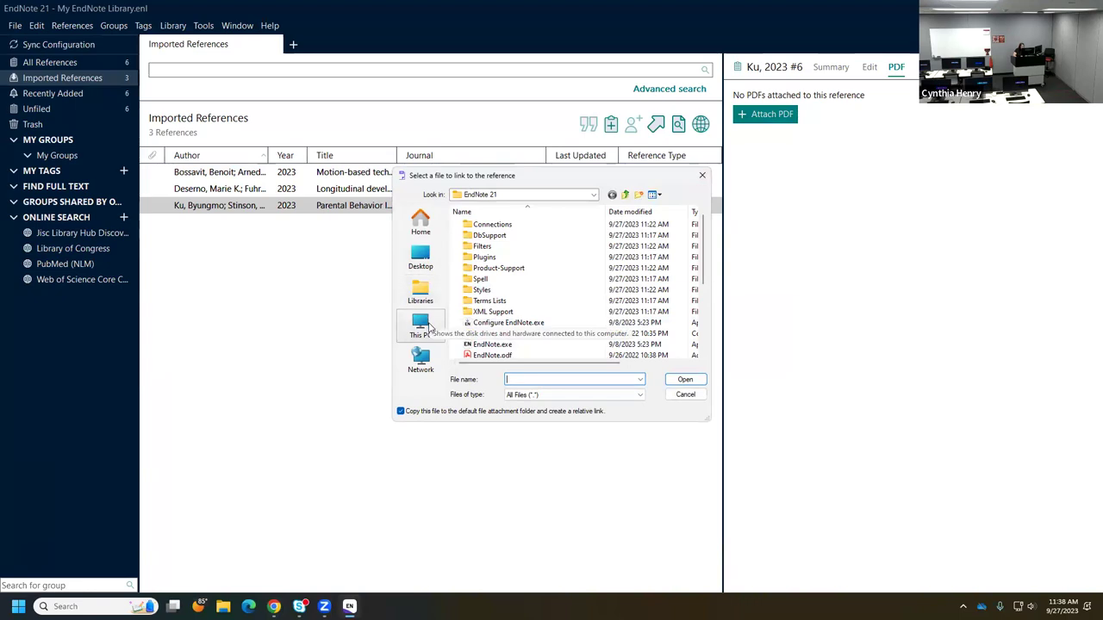
pyautogui.click(420, 326)
pyautogui.click(420, 256)
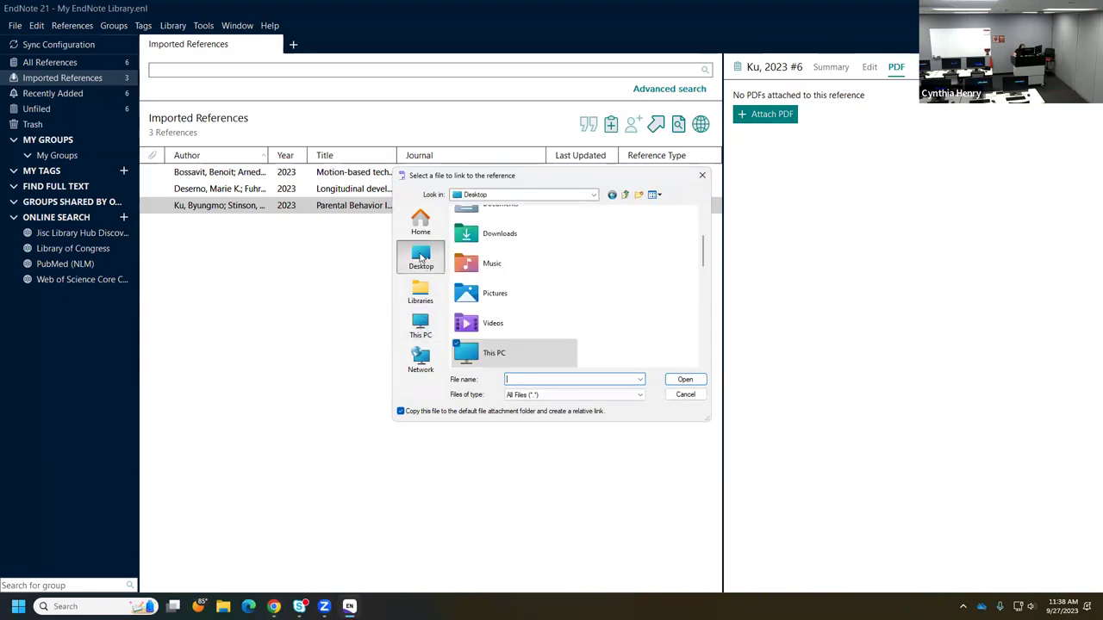
pyautogui.click(423, 330)
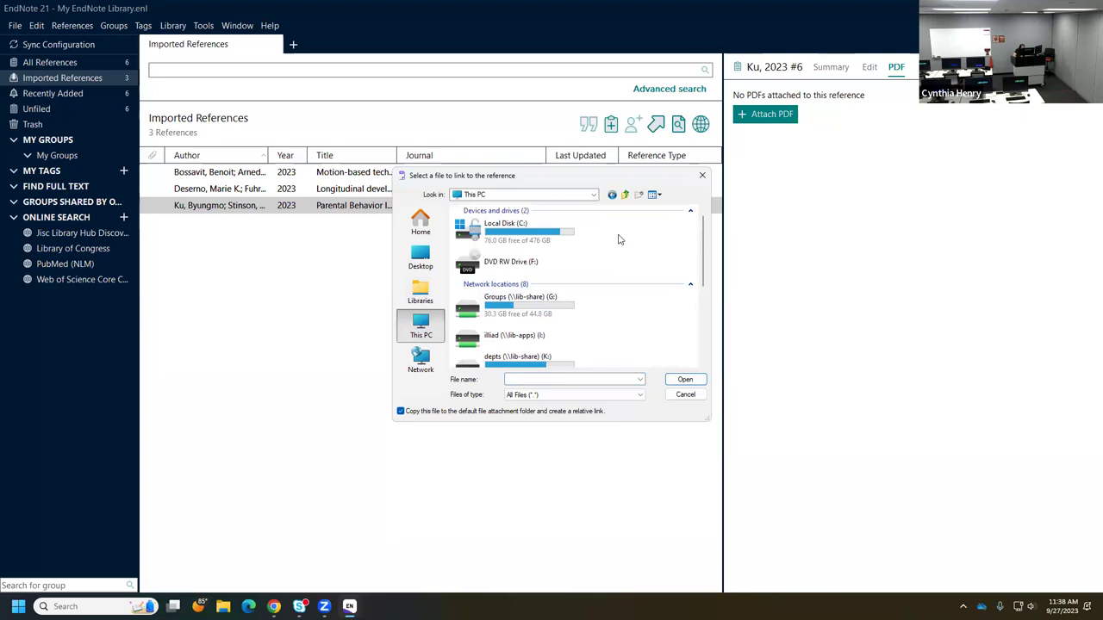
pyautogui.scroll(-5, 616, 282)
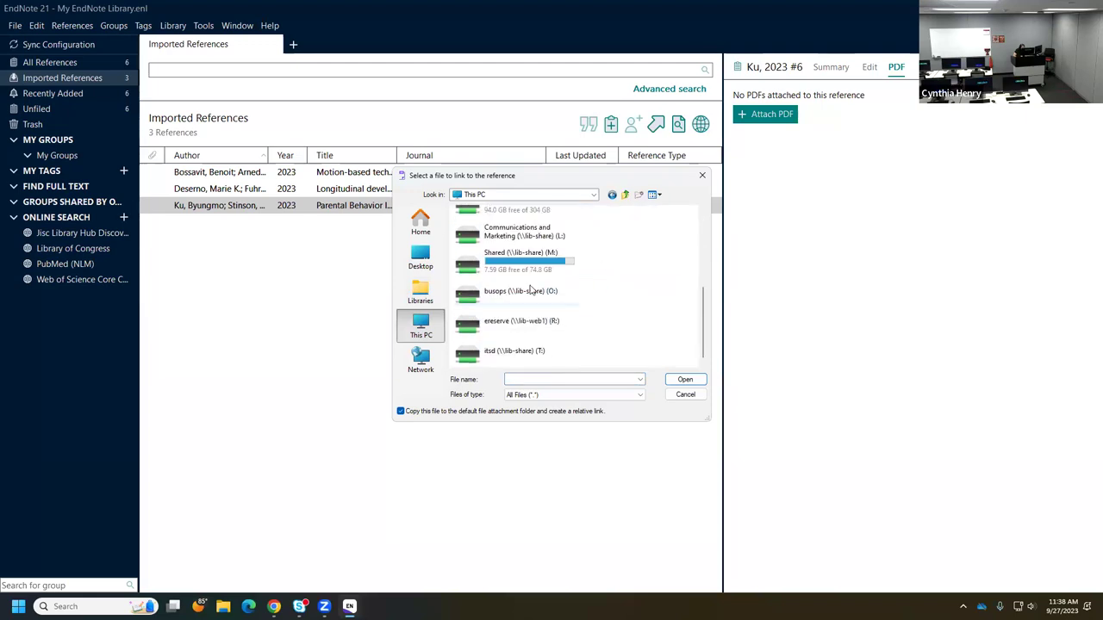
pyautogui.click(422, 259)
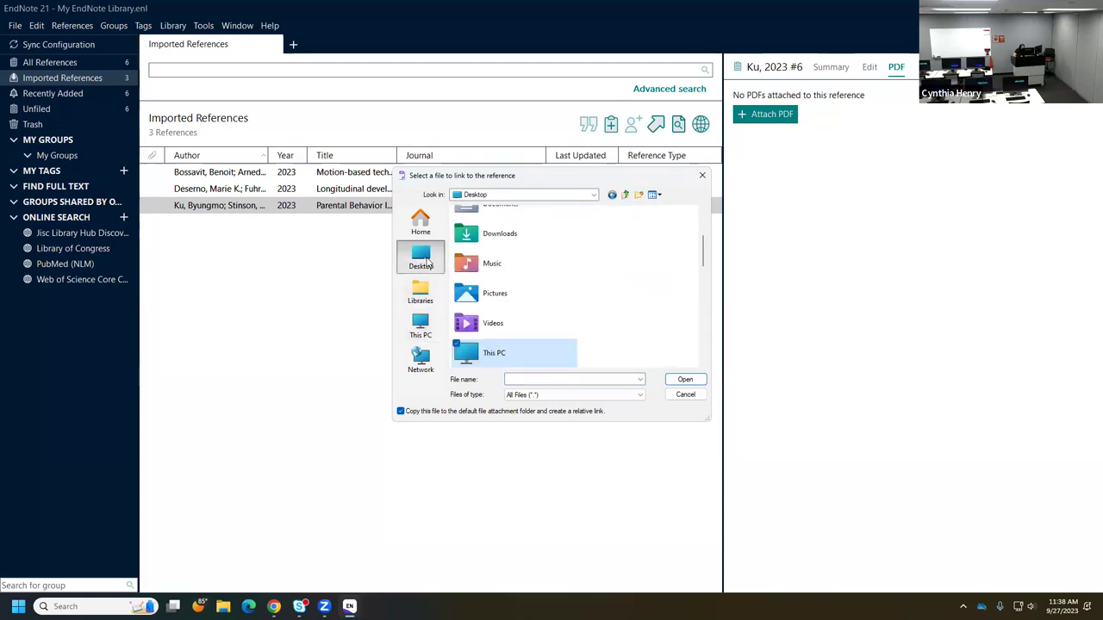
pyautogui.click(545, 244)
pyautogui.doubleClick(515, 240)
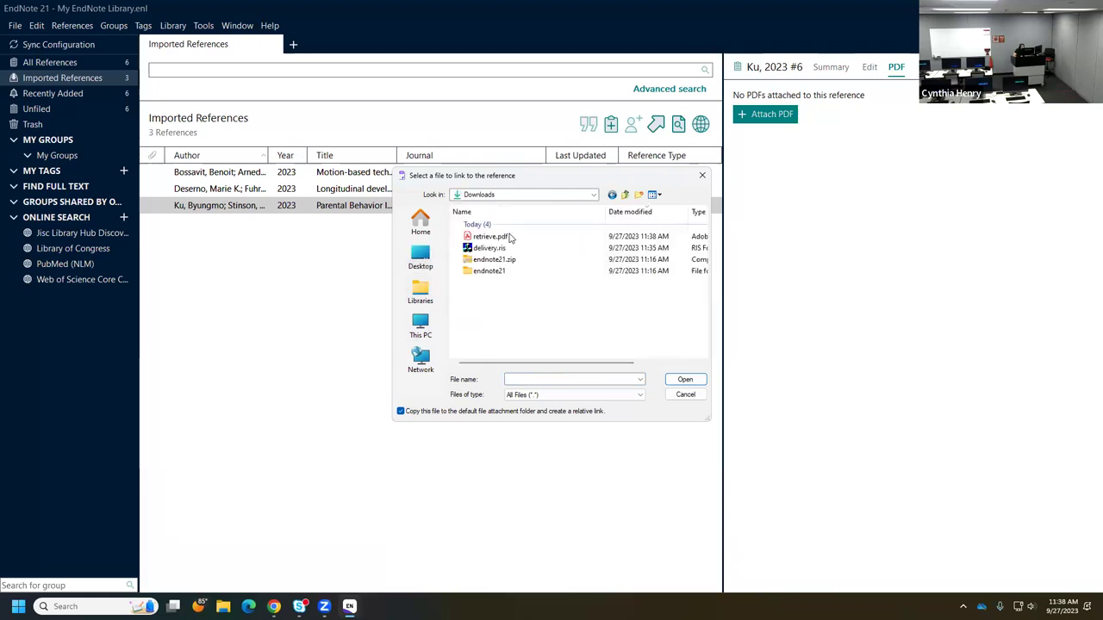
pyautogui.click(500, 238)
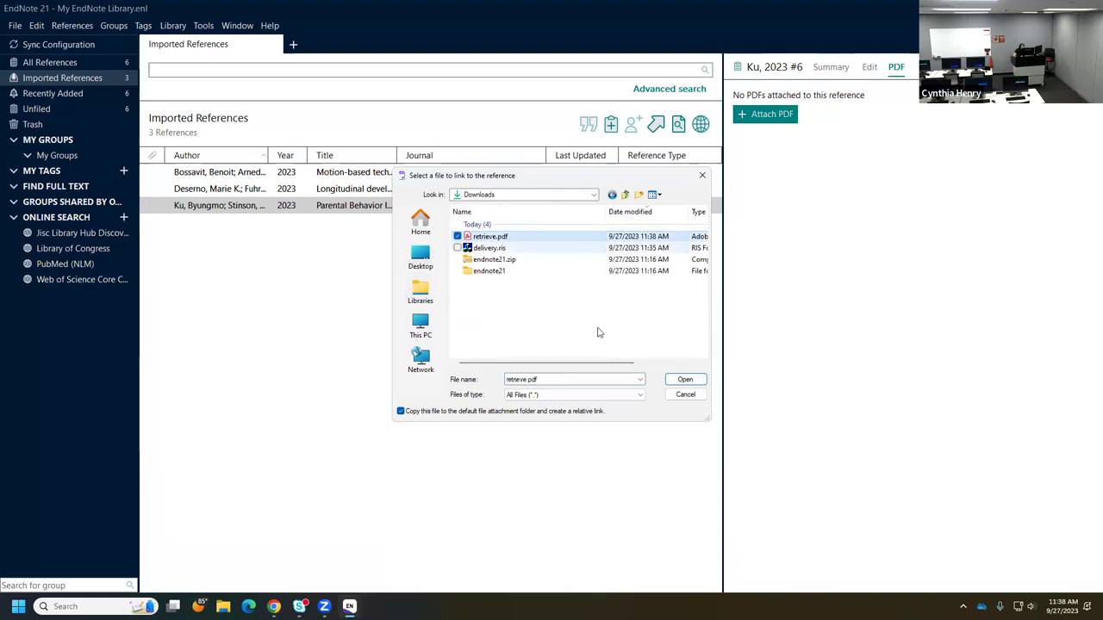
pyautogui.click(685, 379)
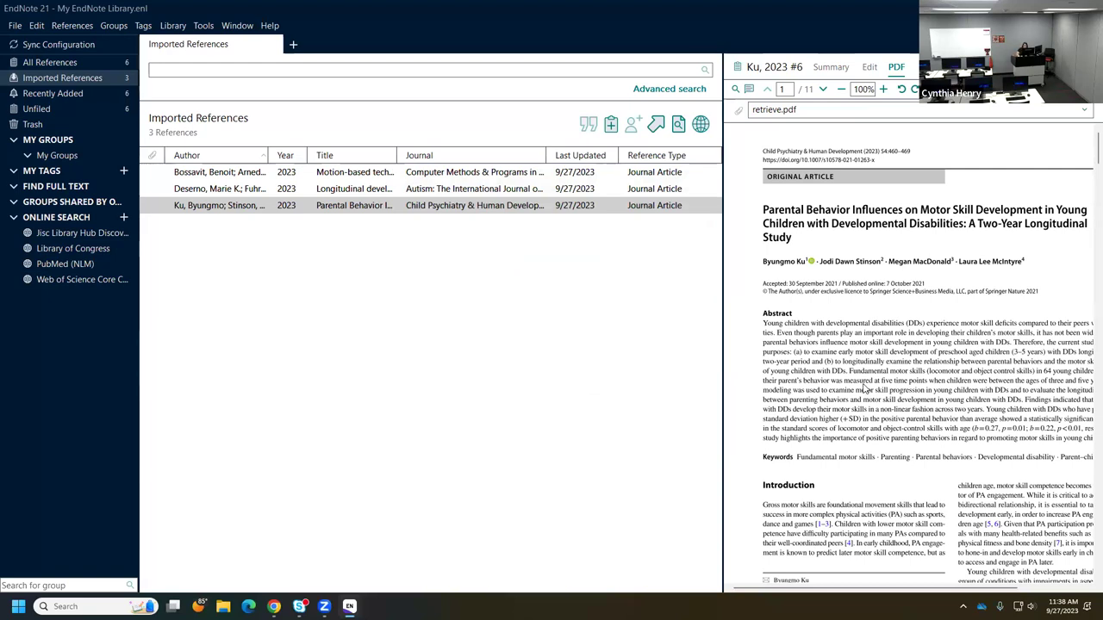
pyautogui.click(529, 450)
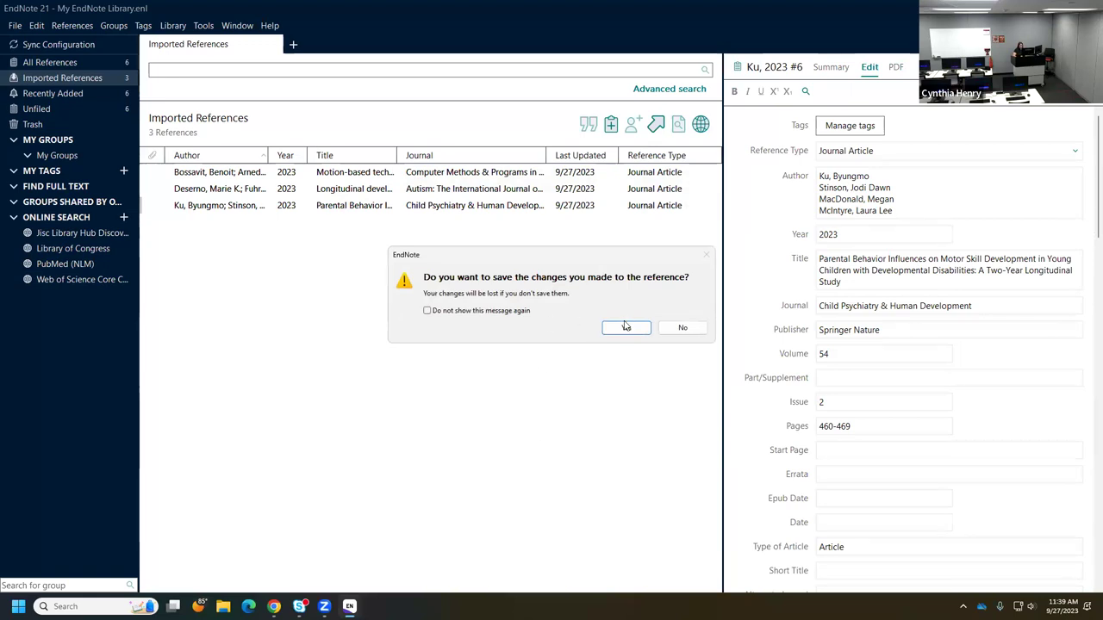
pyautogui.click(667, 329)
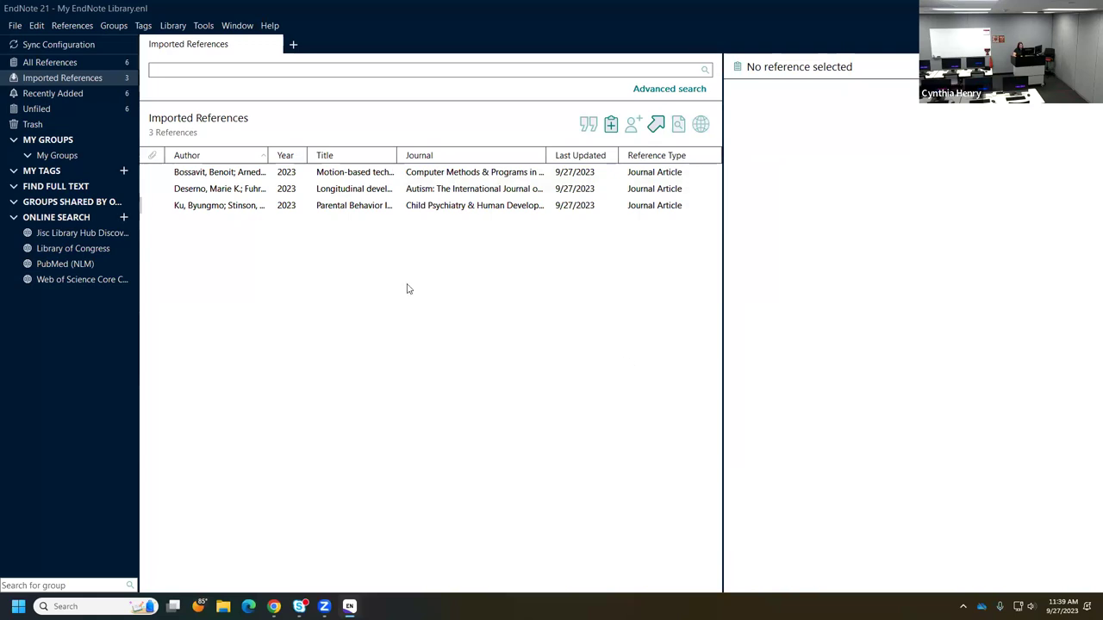
# - Attach retrieve.pdf to the Ku, 2023 reference from its PDF tab and save the change
pyautogui.click(259, 207)
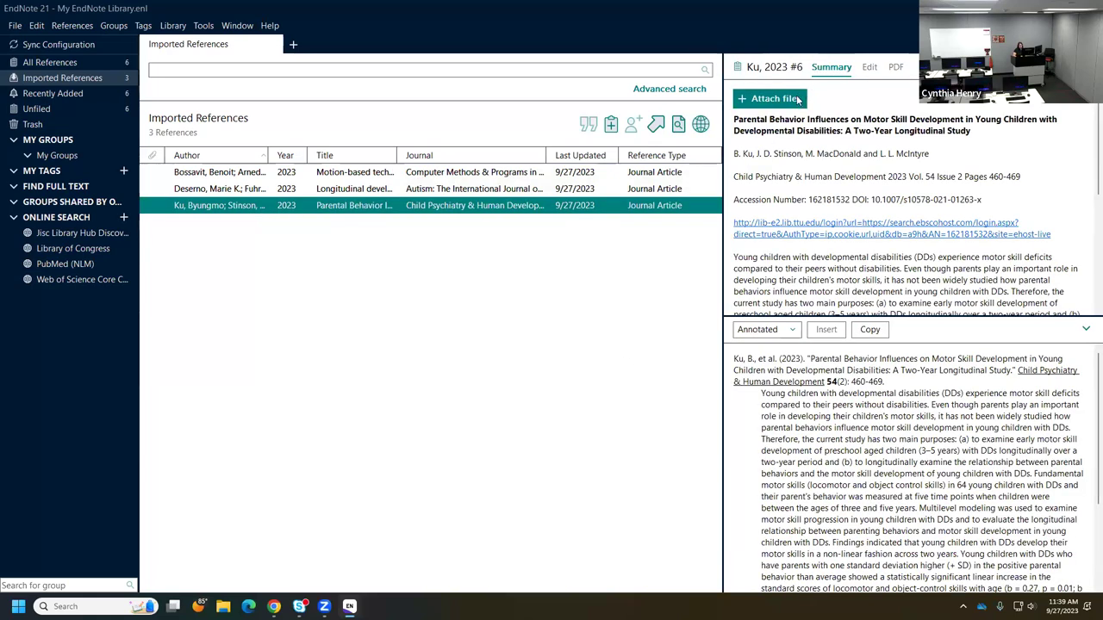
pyautogui.click(797, 100)
pyautogui.click(684, 394)
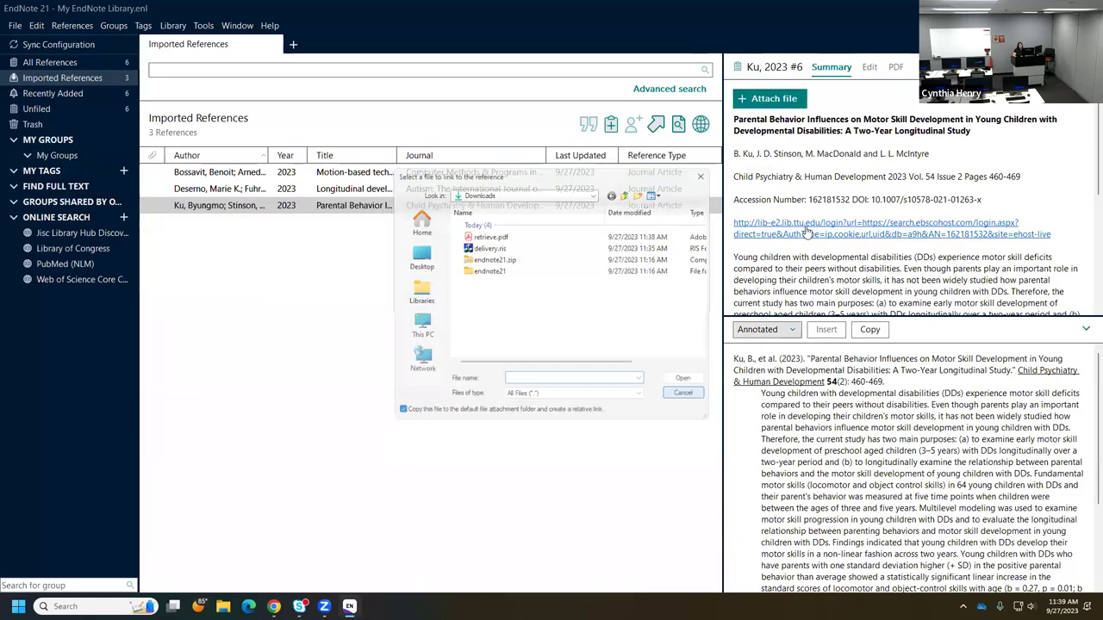
pyautogui.click(897, 69)
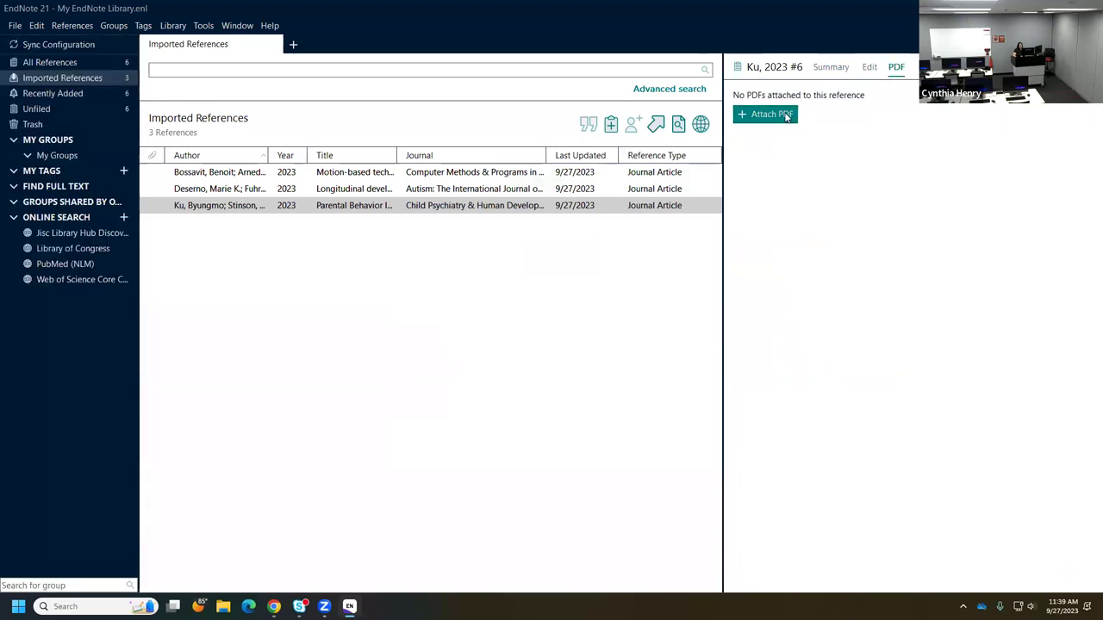
pyautogui.click(782, 113)
pyautogui.click(488, 237)
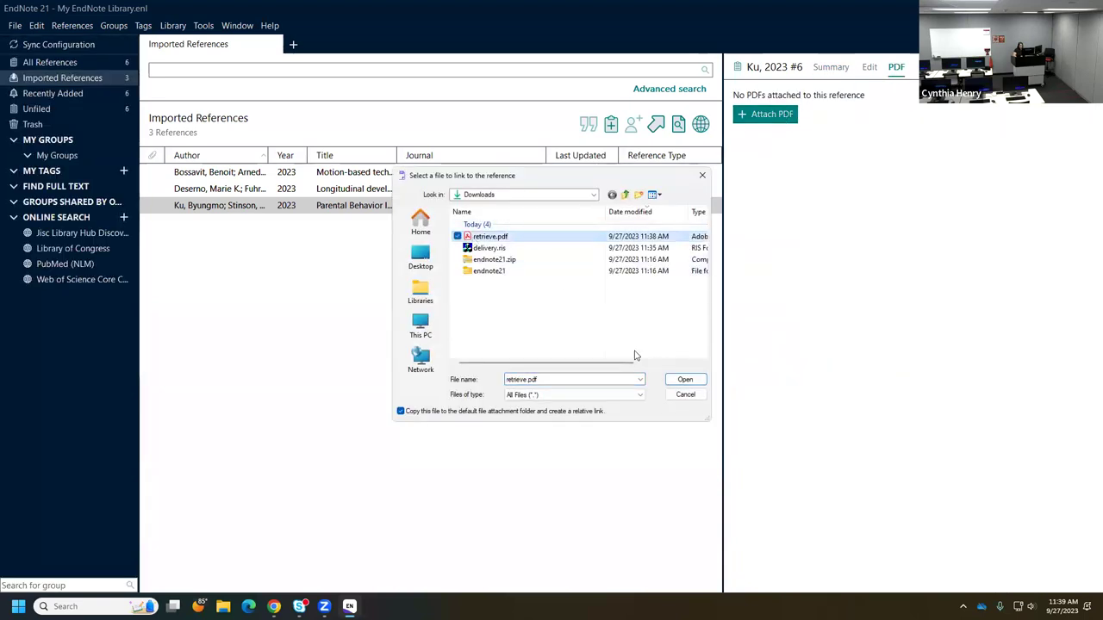
pyautogui.click(681, 379)
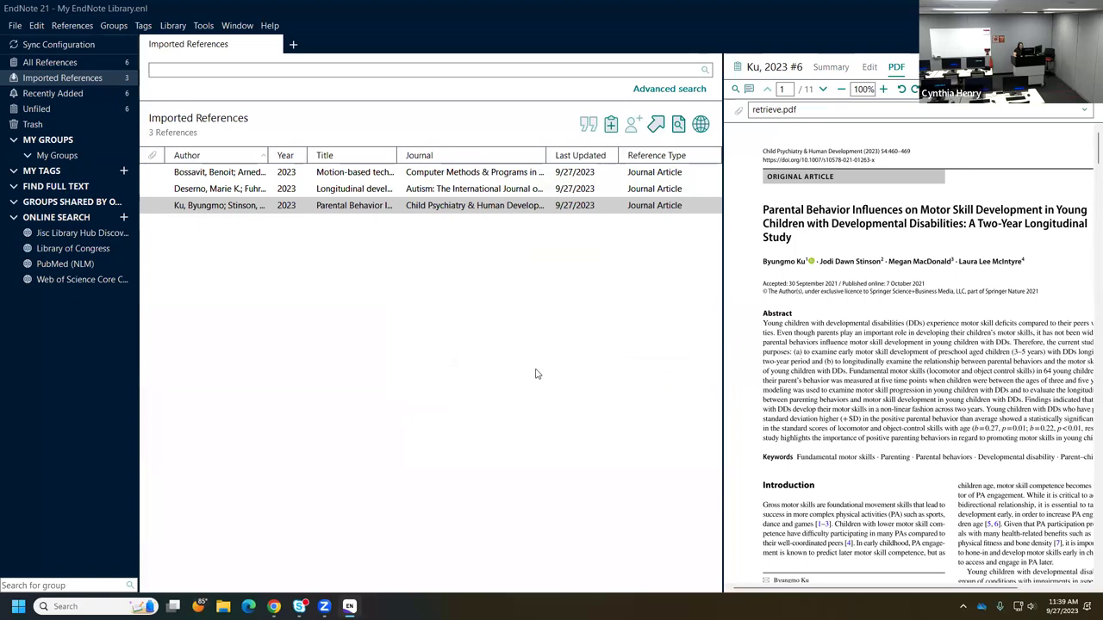
pyautogui.click(535, 374)
pyautogui.click(627, 329)
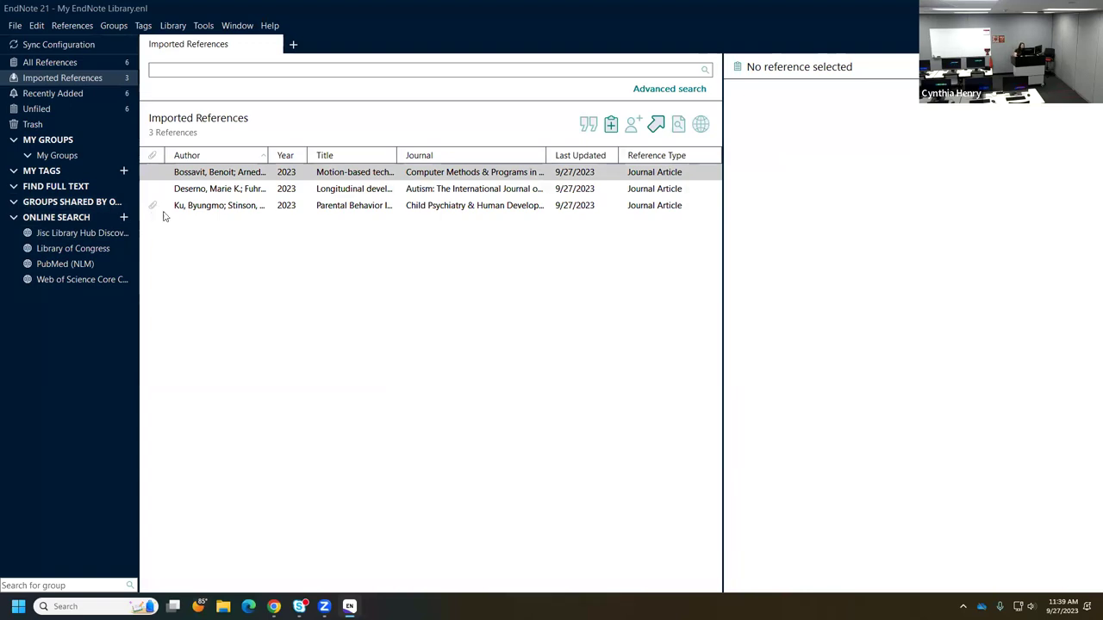
# - Show the Ku, 2023 reference's retrieve.pdf and widen the panel to read page 1
pyautogui.click(221, 208)
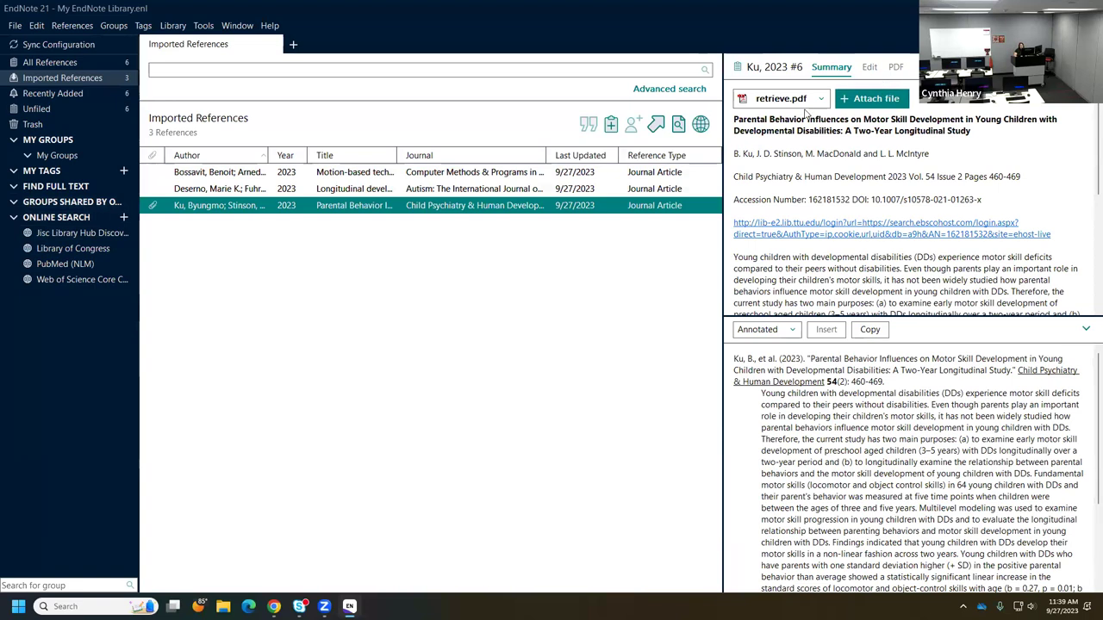
pyautogui.click(902, 68)
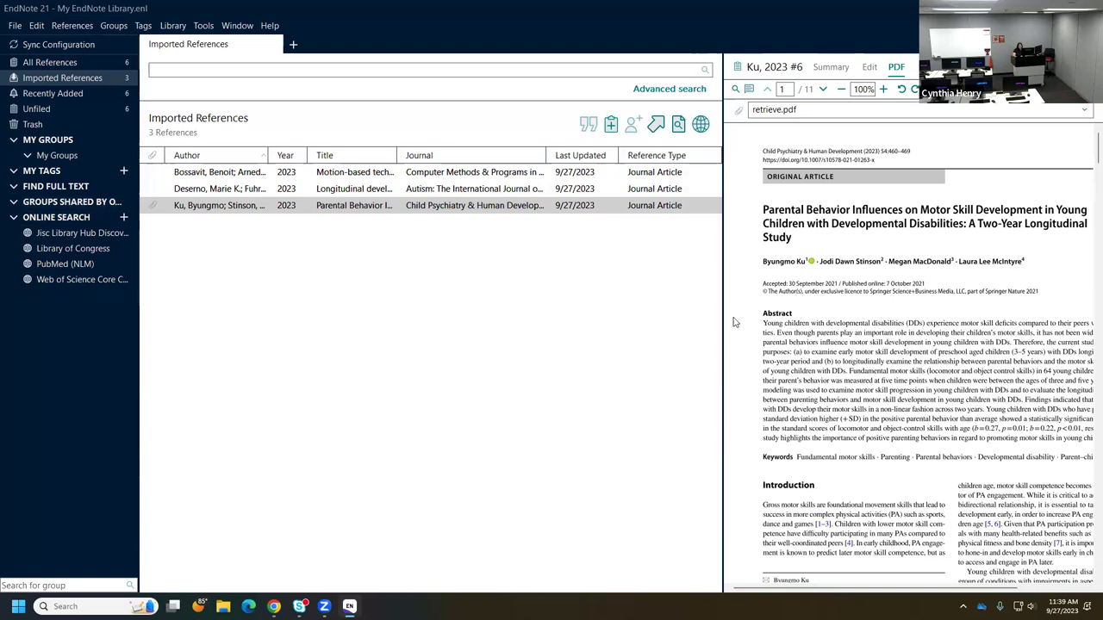
pyautogui.moveTo(722, 317); pyautogui.dragTo(657, 332)
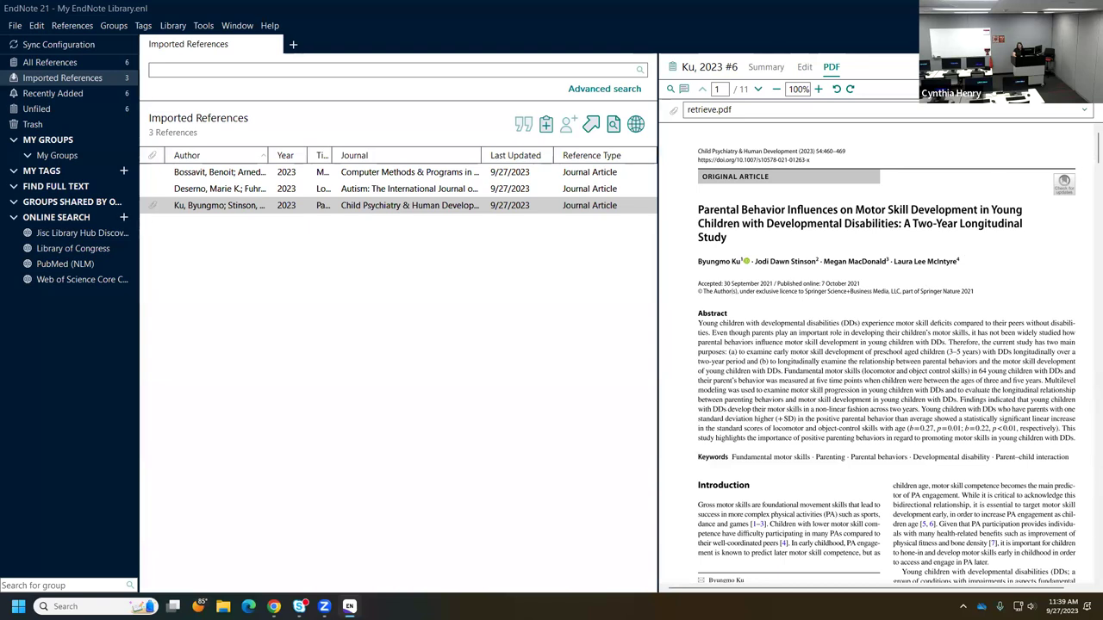
# - Open the Ku, 2023 PDF in its own window and maximize it
pyautogui.click(1072, 89)
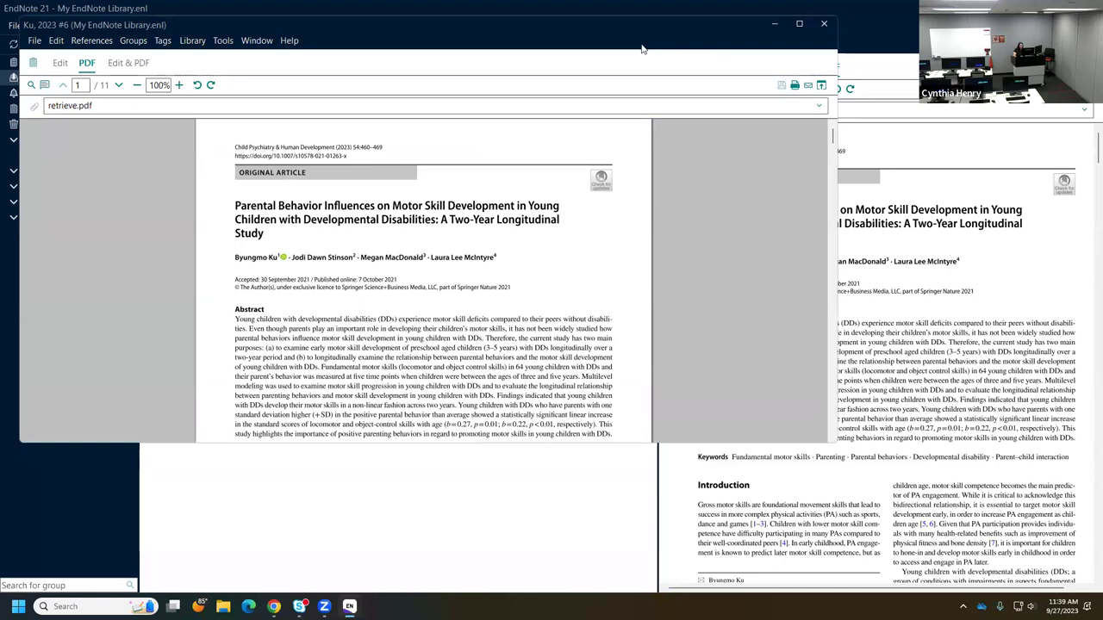
pyautogui.moveTo(700, 26); pyautogui.dragTo(821, 64)
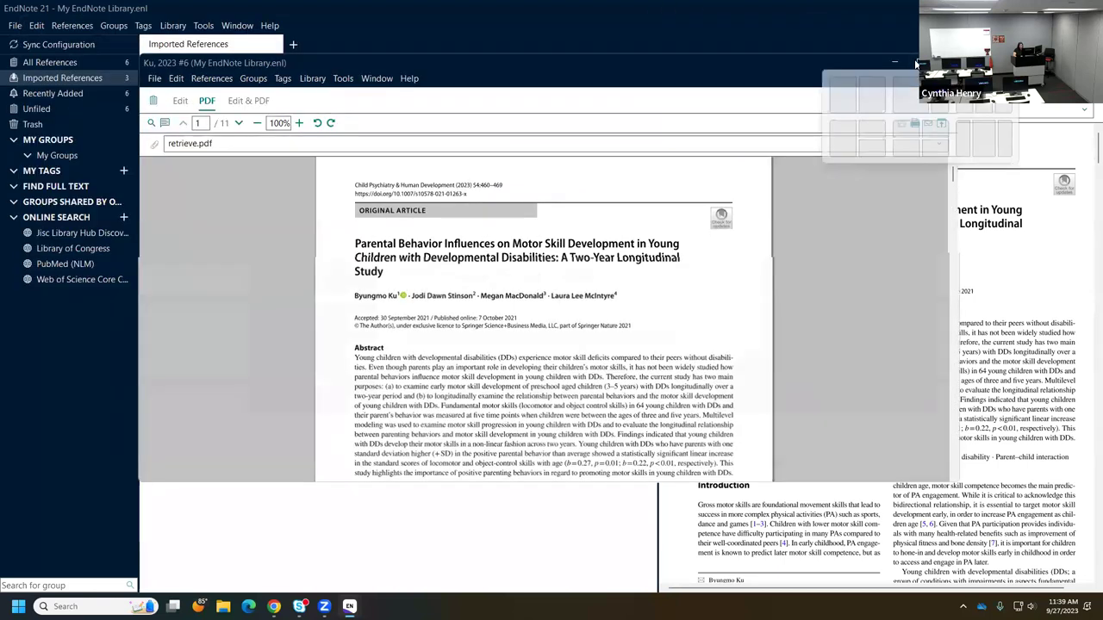
pyautogui.click(914, 59)
# - Highlight the opening sentences of the abstract in yellow
pyautogui.moveTo(356, 309); pyautogui.dragTo(507, 315)
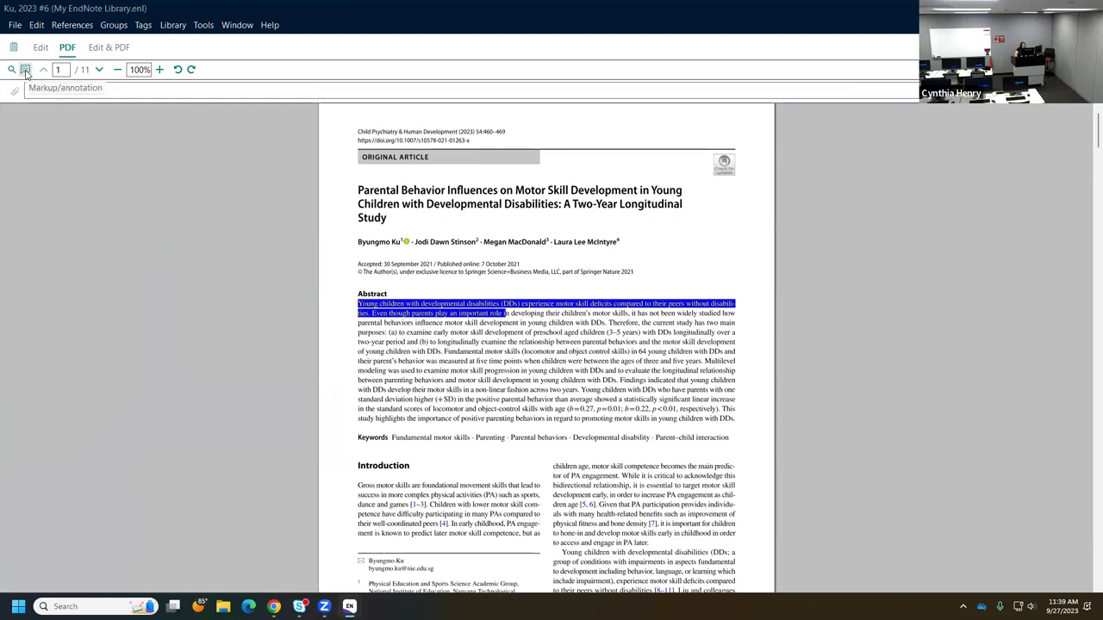
pyautogui.click(26, 70)
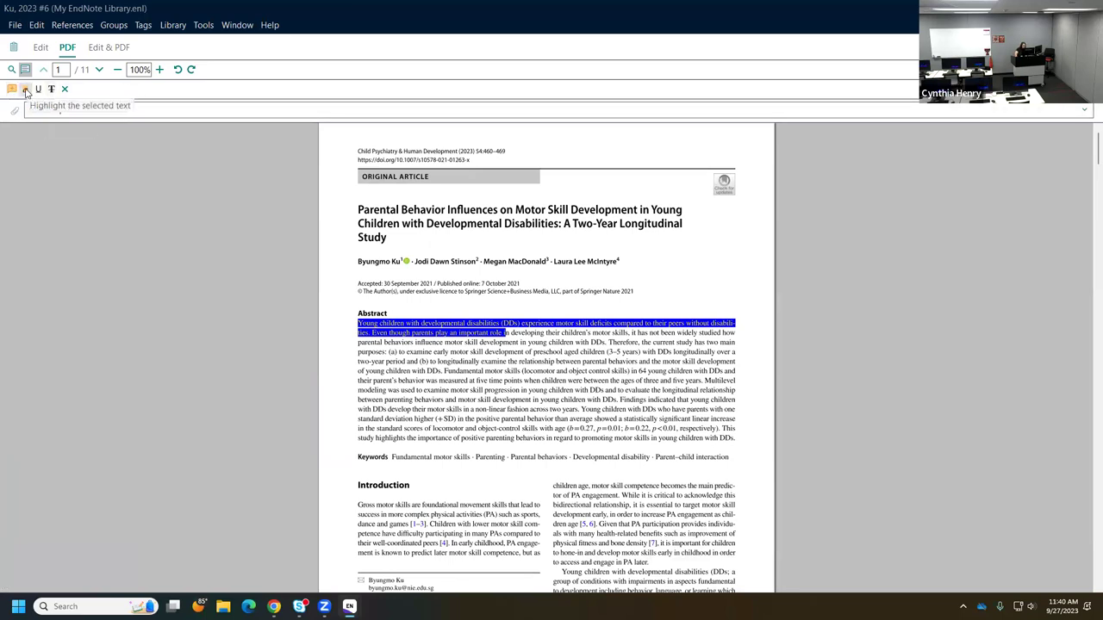
pyautogui.click(26, 90)
pyautogui.click(465, 337)
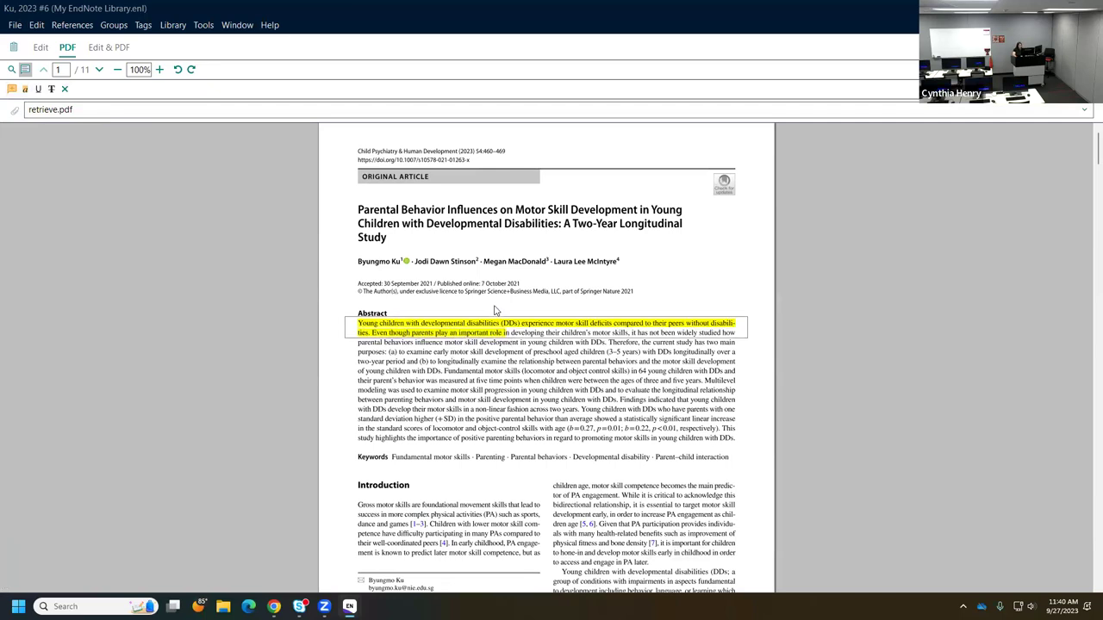
# - Add a 'lit review DD' sticky note beside the author line and save retrieve.pdf
pyautogui.click(11, 90)
pyautogui.click(681, 272)
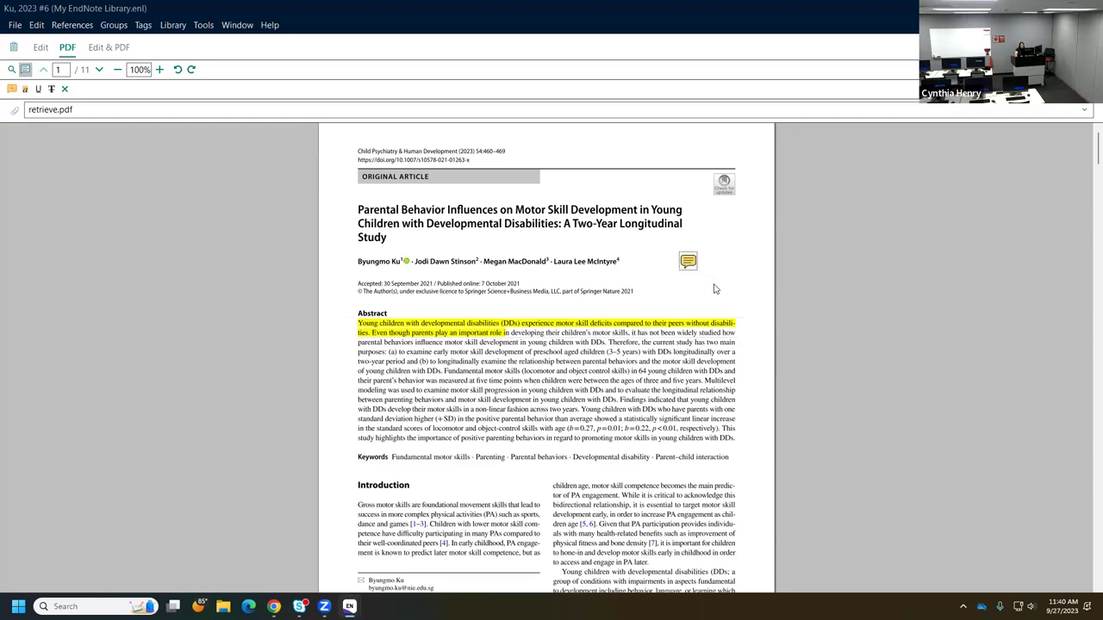
pyautogui.click(687, 263)
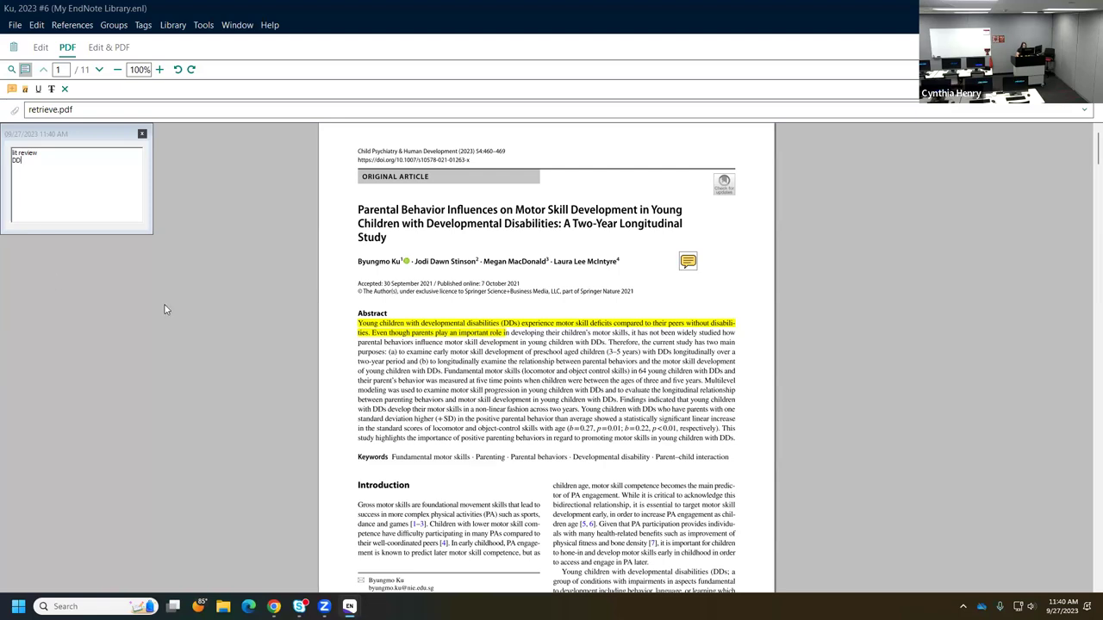
pyautogui.click(142, 135)
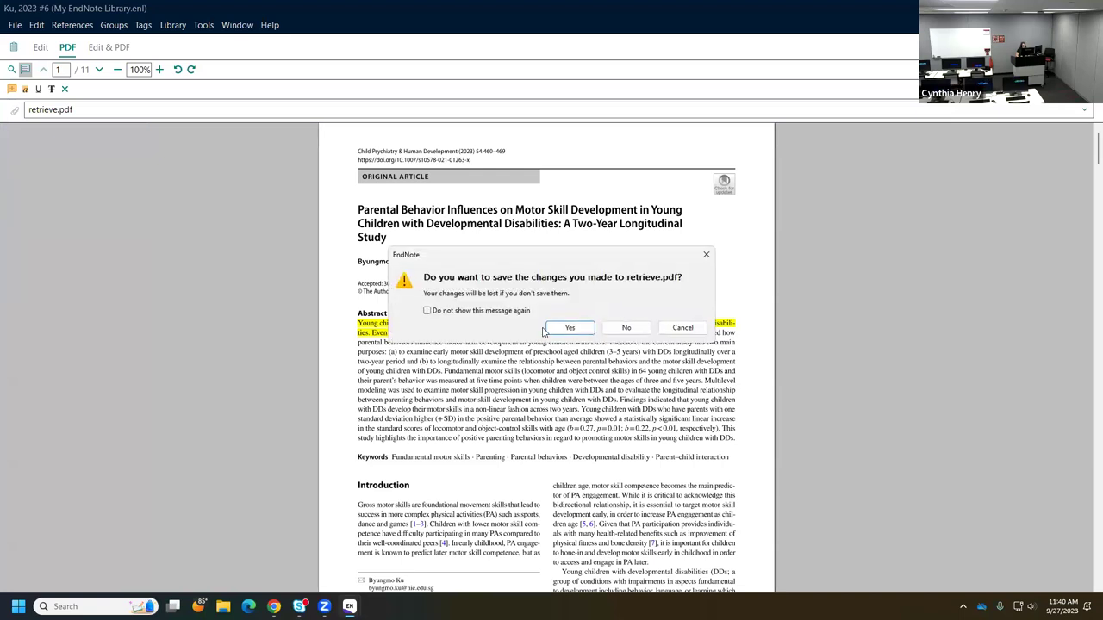
pyautogui.click(566, 326)
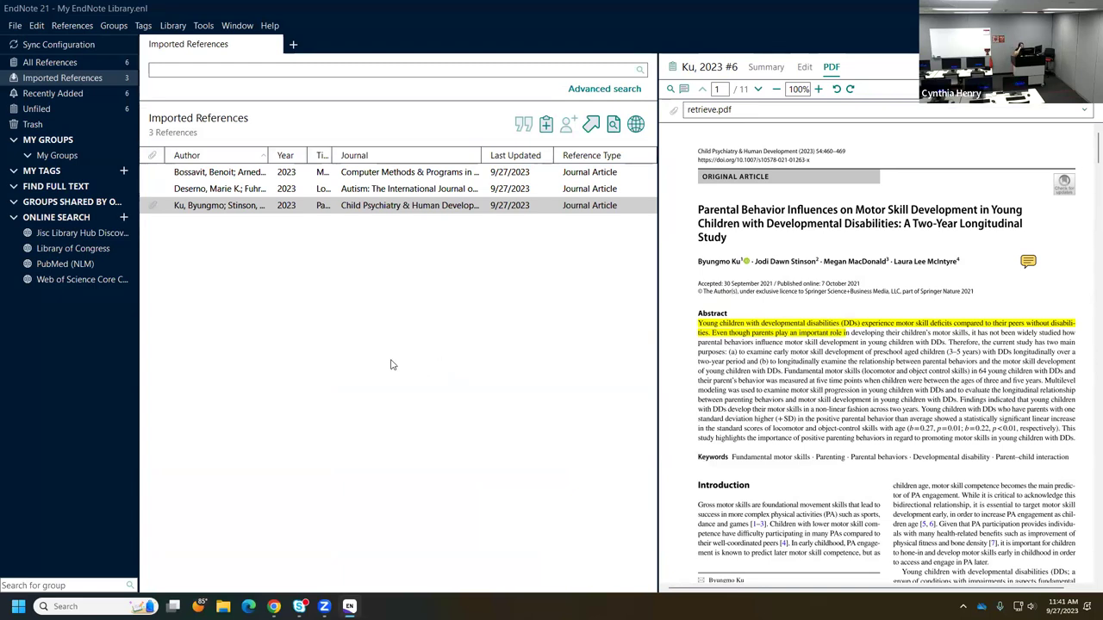
# - Create a new custom group from the Groups menu and name it DD
pyautogui.click(113, 26)
pyautogui.click(114, 42)
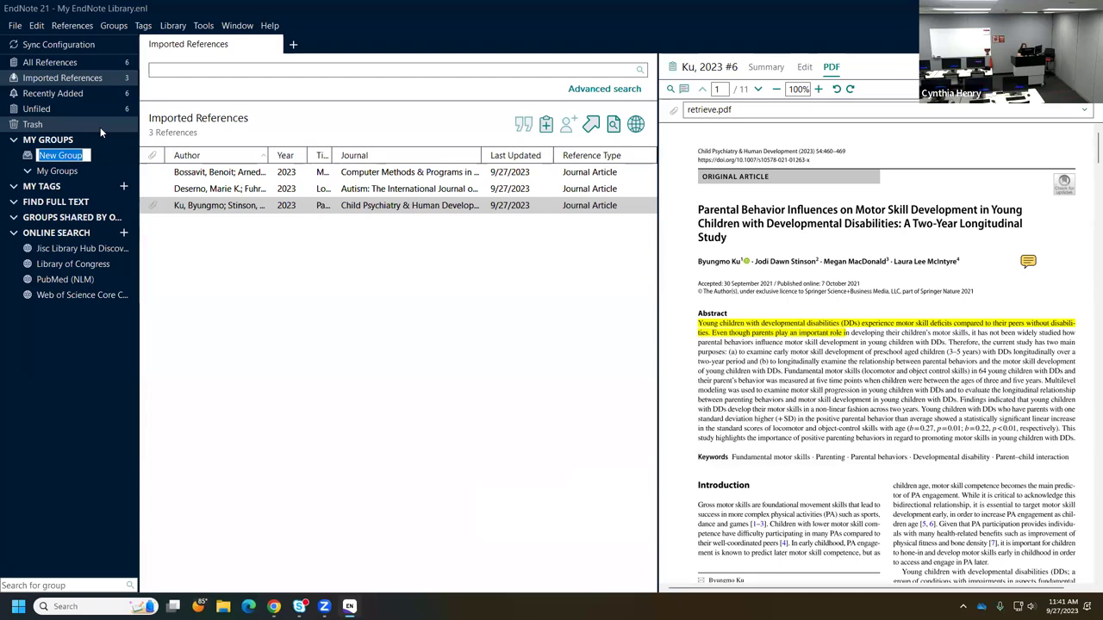
pyautogui.write('DD')
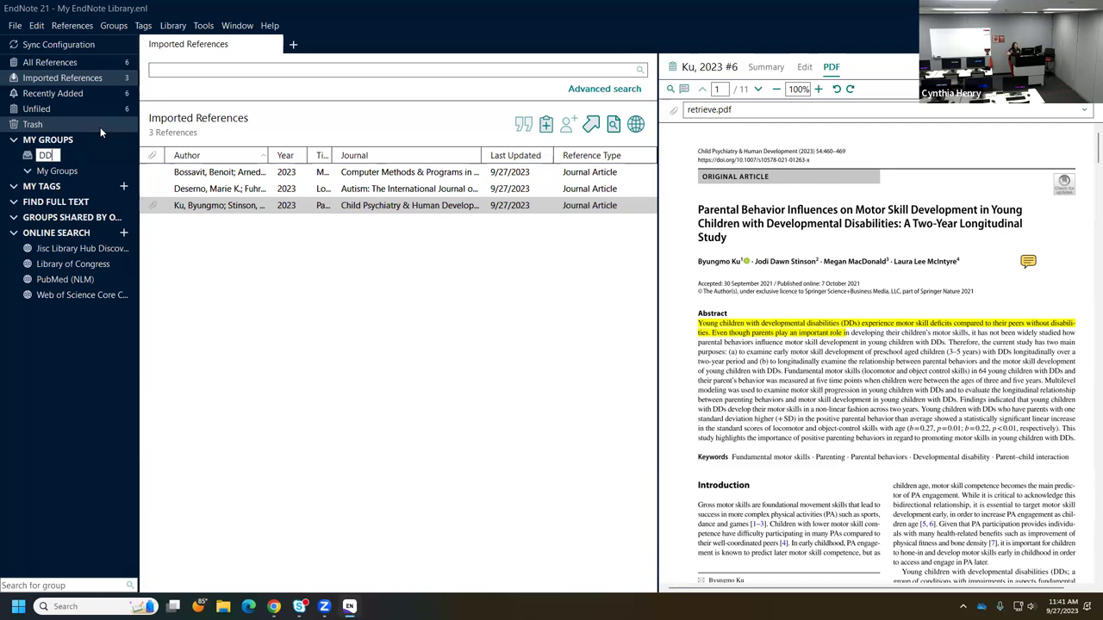
pyautogui.press('Return')
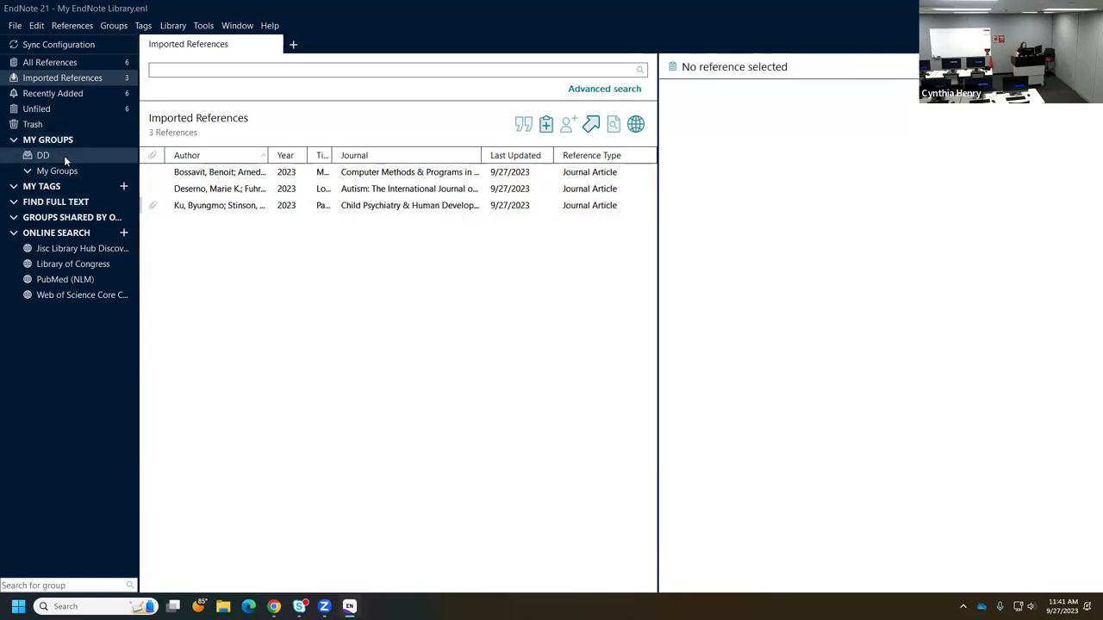
# - Drag the Bossavit, Deserno and Ku references together onto the DD group
pyautogui.click(241, 175)
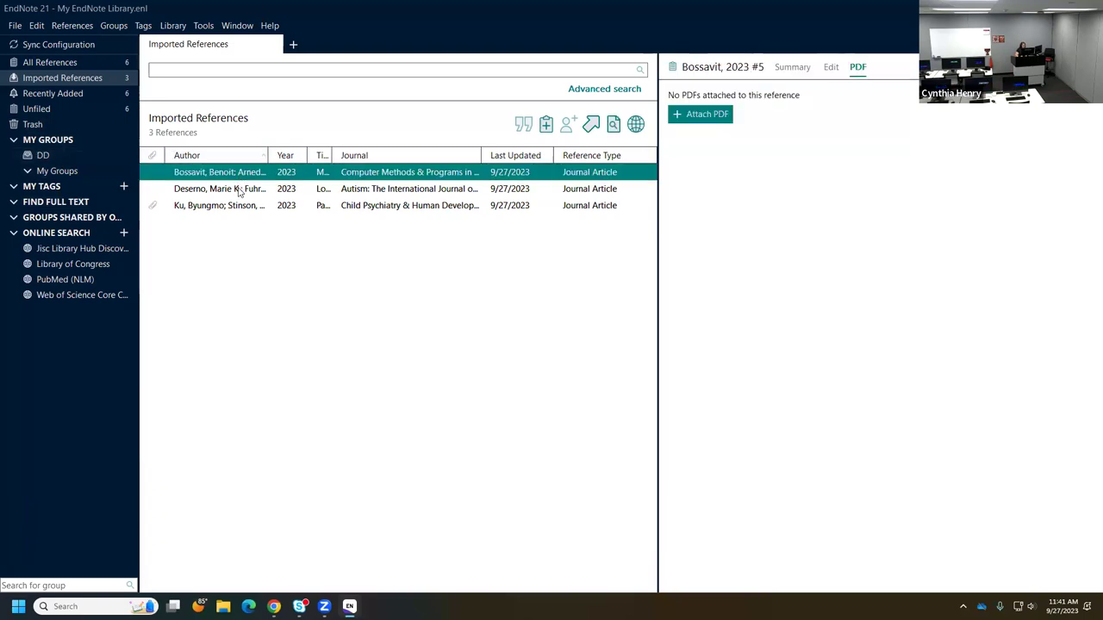
pyautogui.keyDown('shift'); pyautogui.click(240, 188); pyautogui.keyUp('shift')
pyautogui.keyDown('shift'); pyautogui.click(236, 206); pyautogui.keyUp('shift')
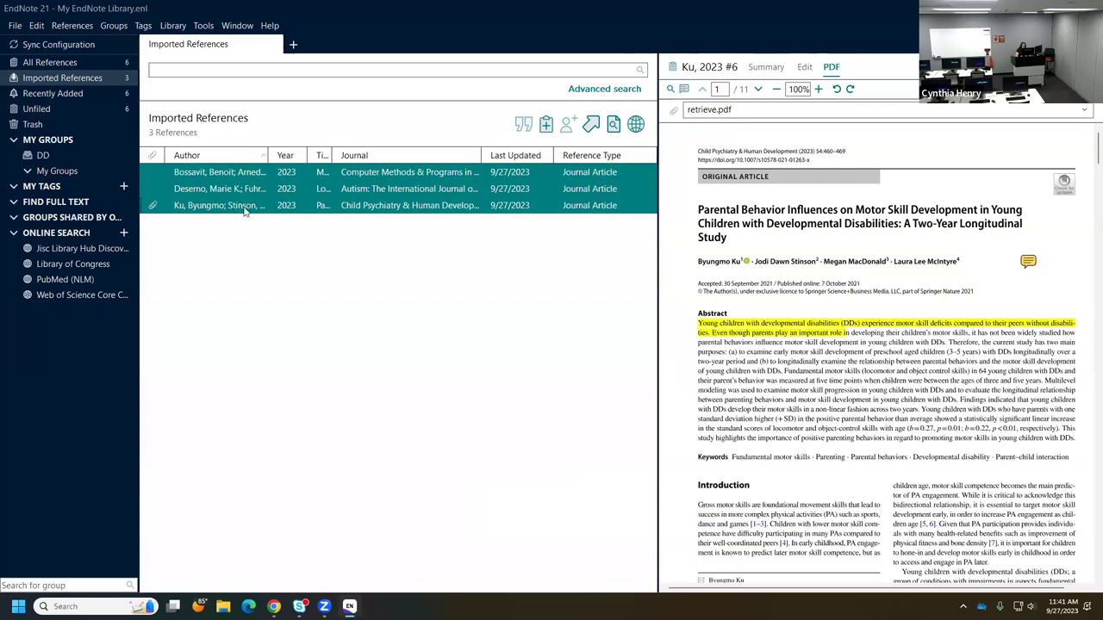
pyautogui.click(274, 260)
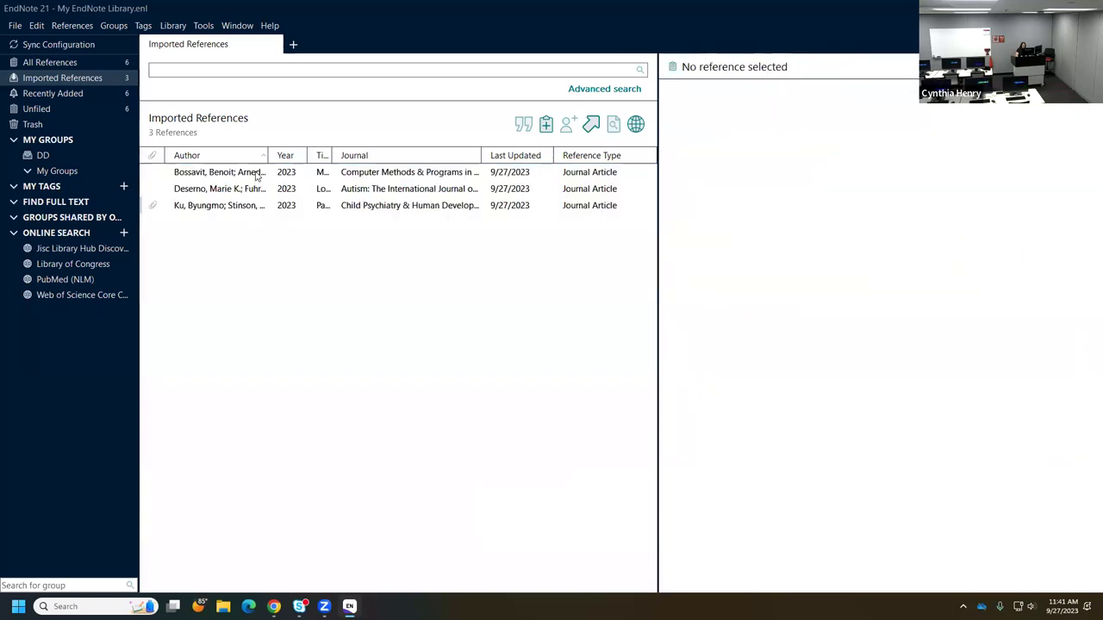
pyautogui.click(258, 175)
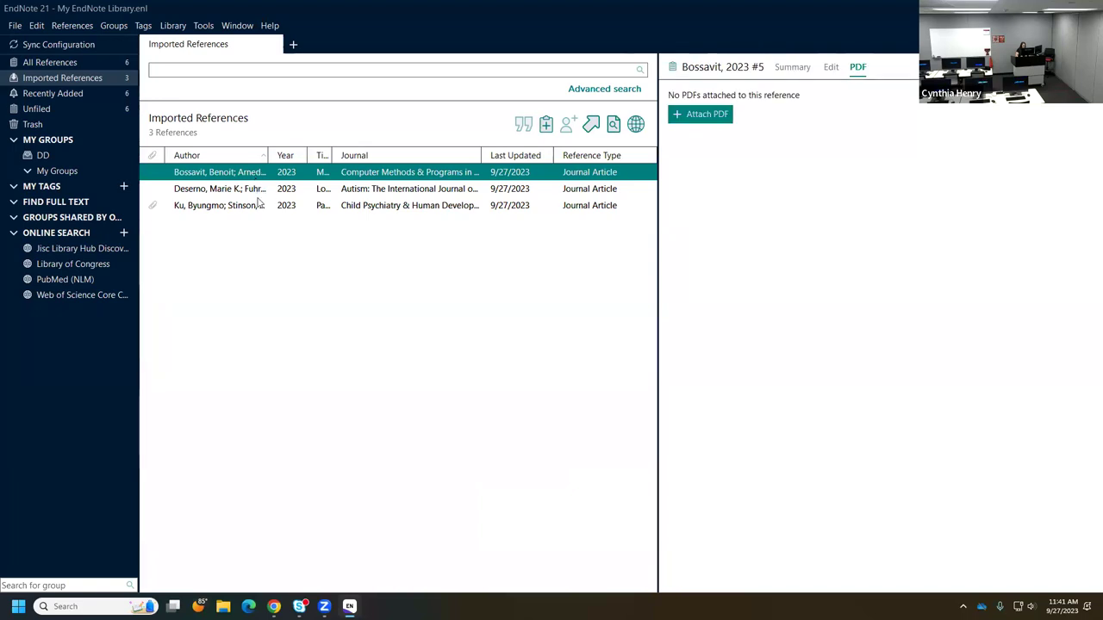
pyautogui.keyDown('shift'); pyautogui.click(256, 190); pyautogui.keyUp('shift')
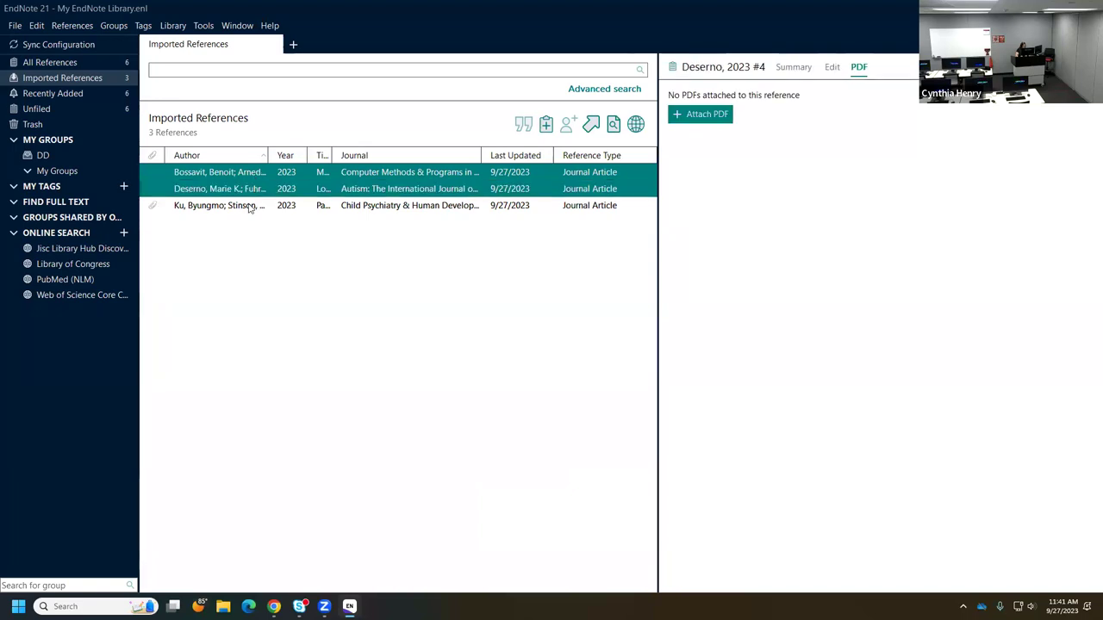
pyautogui.keyDown('shift'); pyautogui.click(250, 206); pyautogui.keyUp('shift')
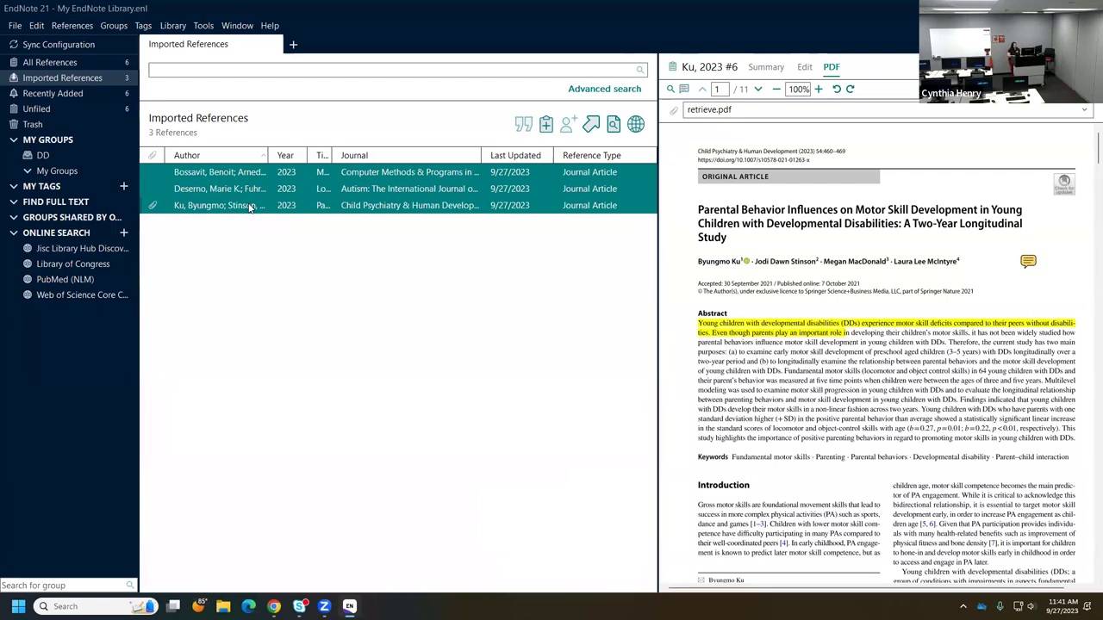
pyautogui.moveTo(250, 189); pyautogui.dragTo(50, 167)
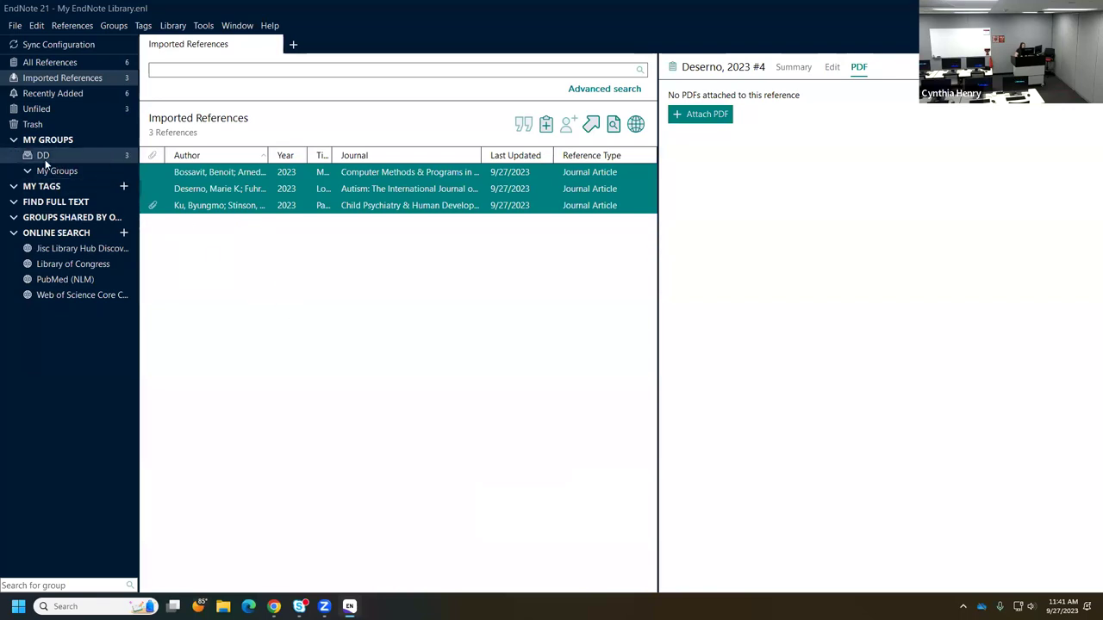
pyautogui.click(271, 313)
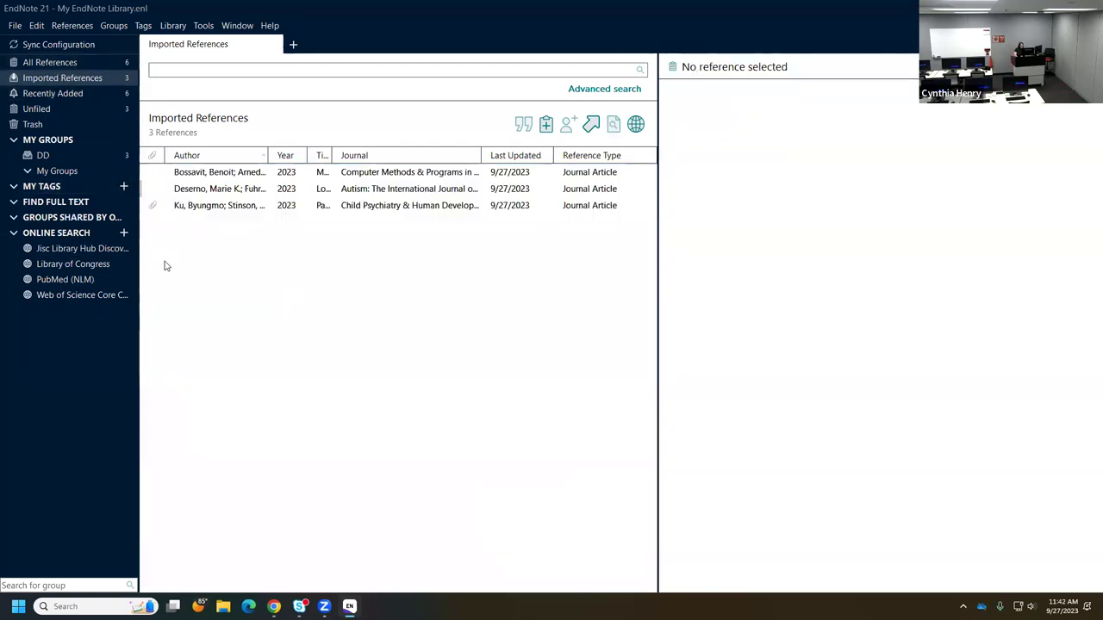
# - Check the Imported References and DD group lists, then return to All References
pyautogui.click(51, 64)
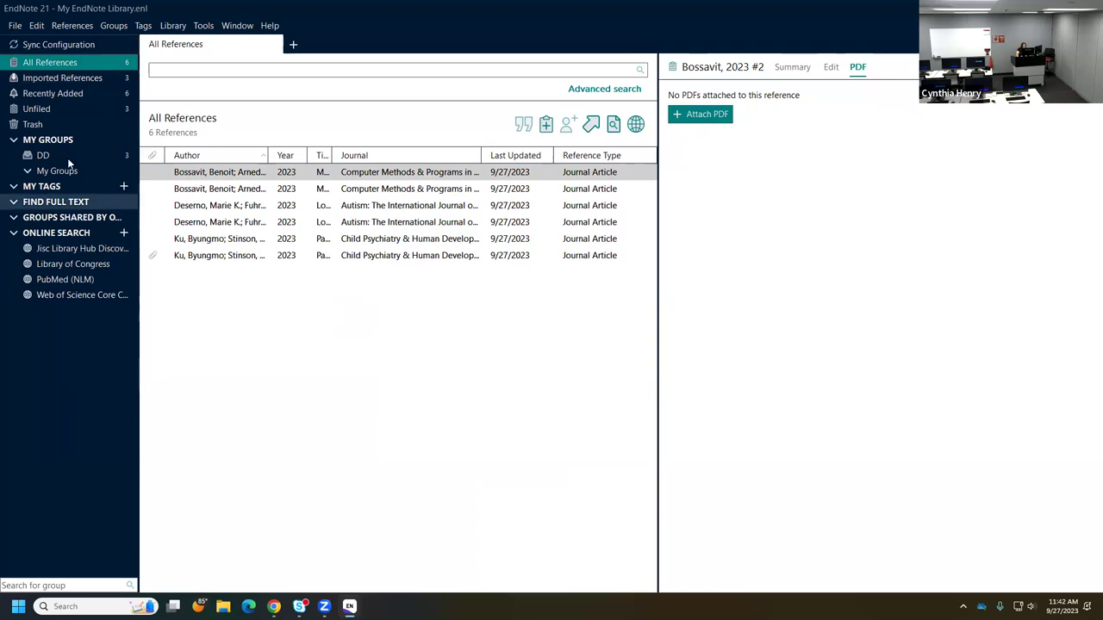
pyautogui.click(58, 77)
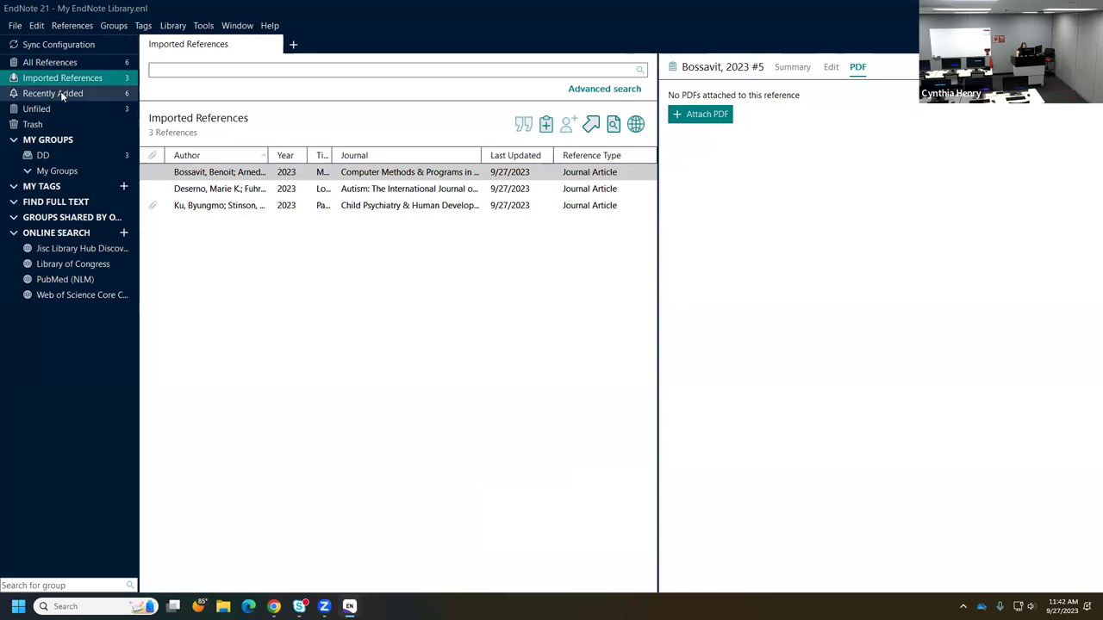
pyautogui.click(71, 155)
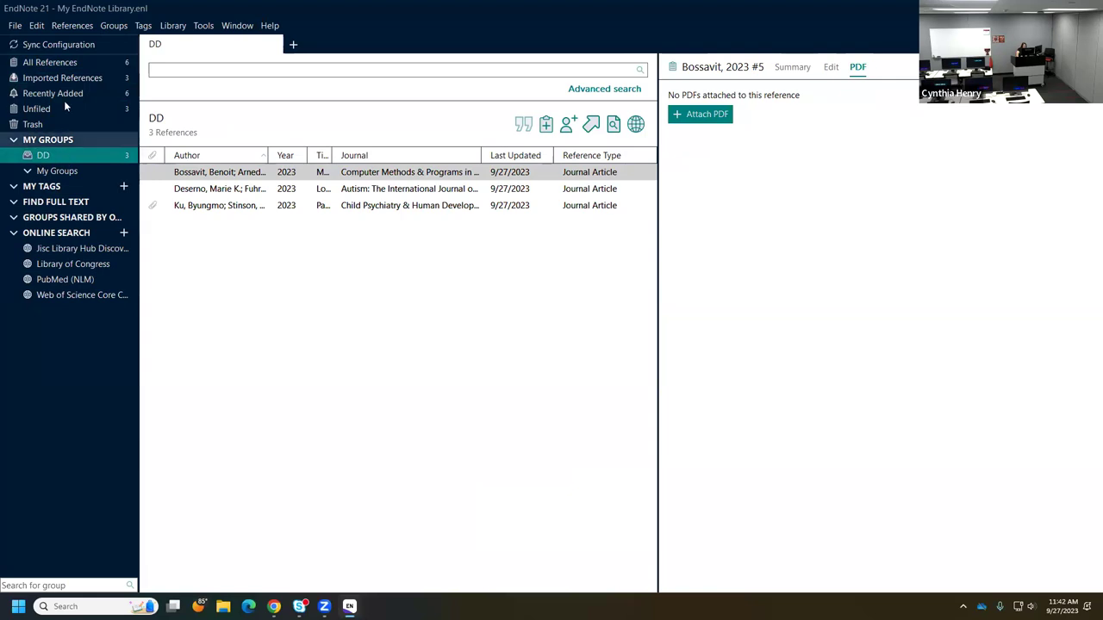
pyautogui.click(64, 58)
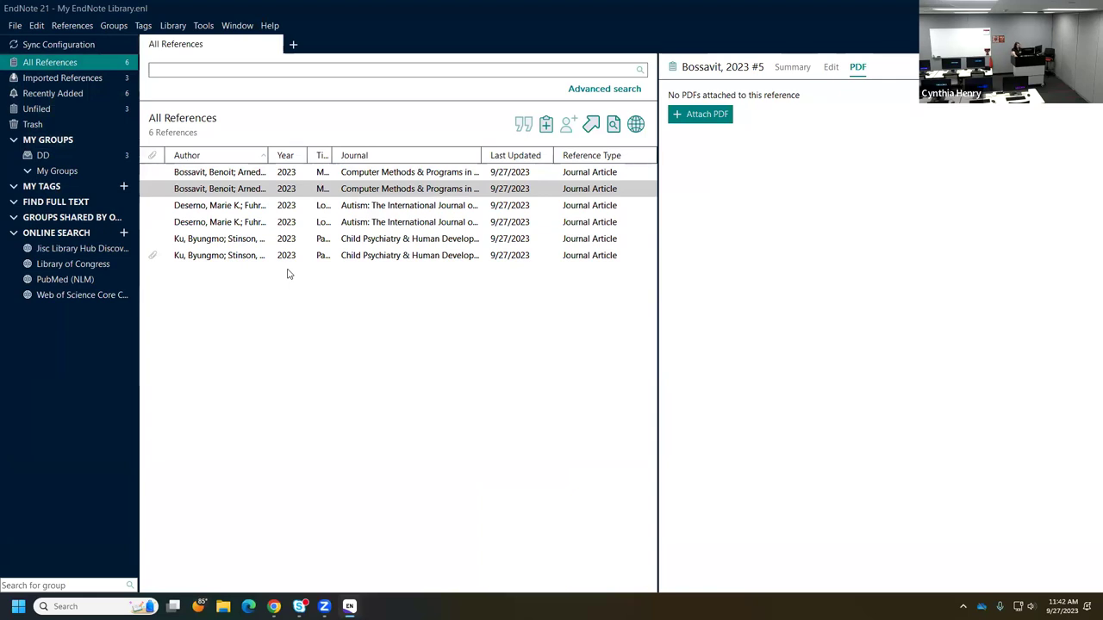
# - Delete the duplicate Ku, Deserno and Bossavit references to the Trash
pyautogui.click(224, 242)
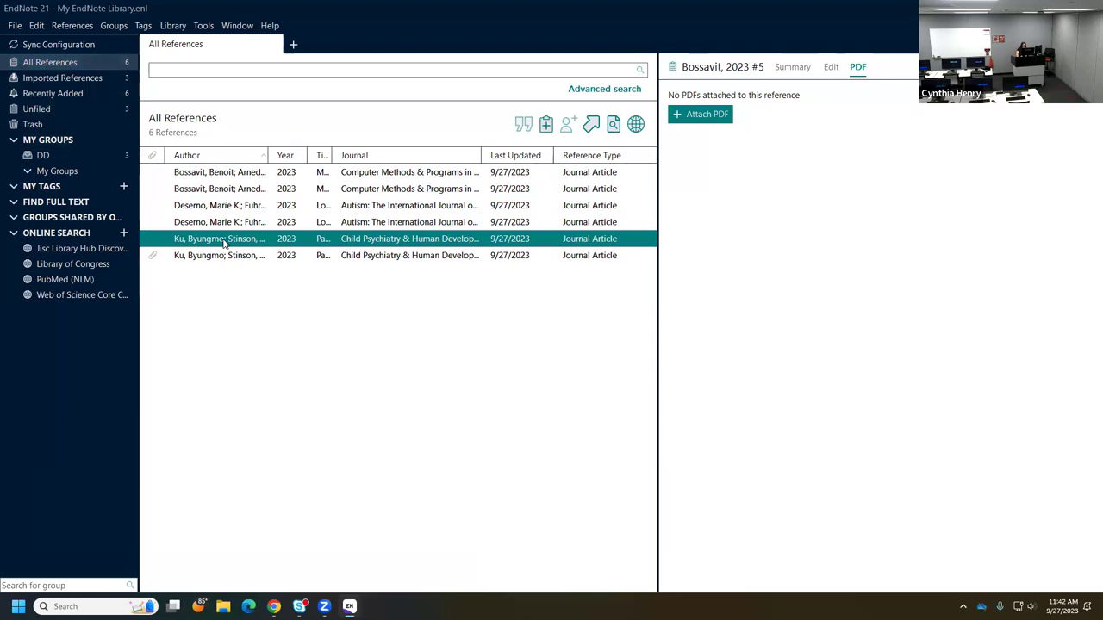
pyautogui.keyDown('ctrl'); pyautogui.click(199, 206); pyautogui.keyUp('ctrl')
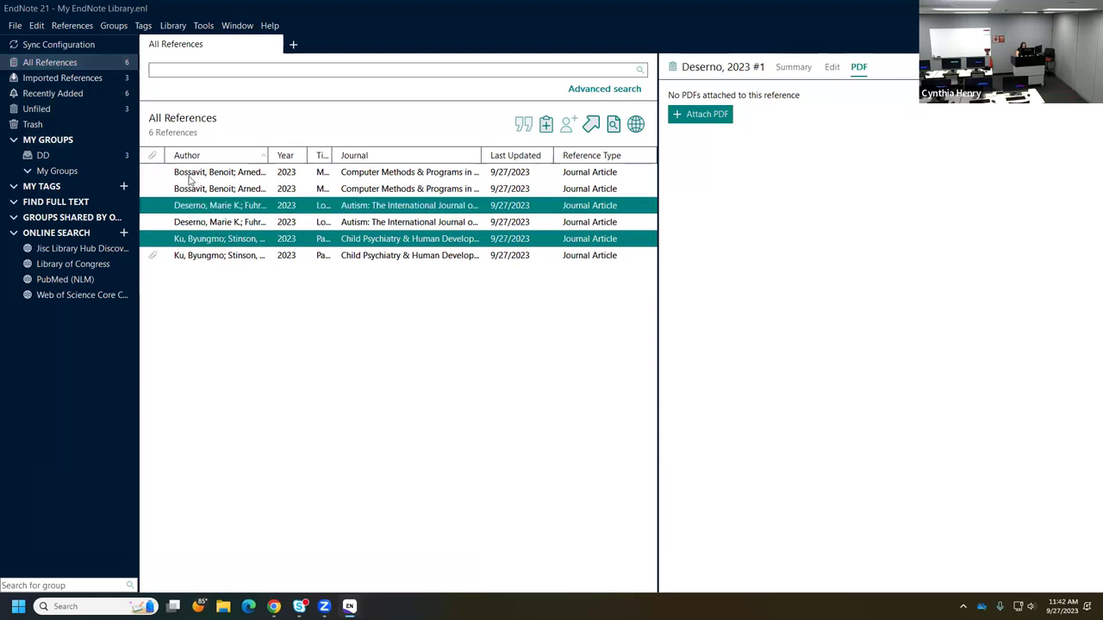
pyautogui.keyDown('ctrl'); pyautogui.click(187, 174); pyautogui.keyUp('ctrl')
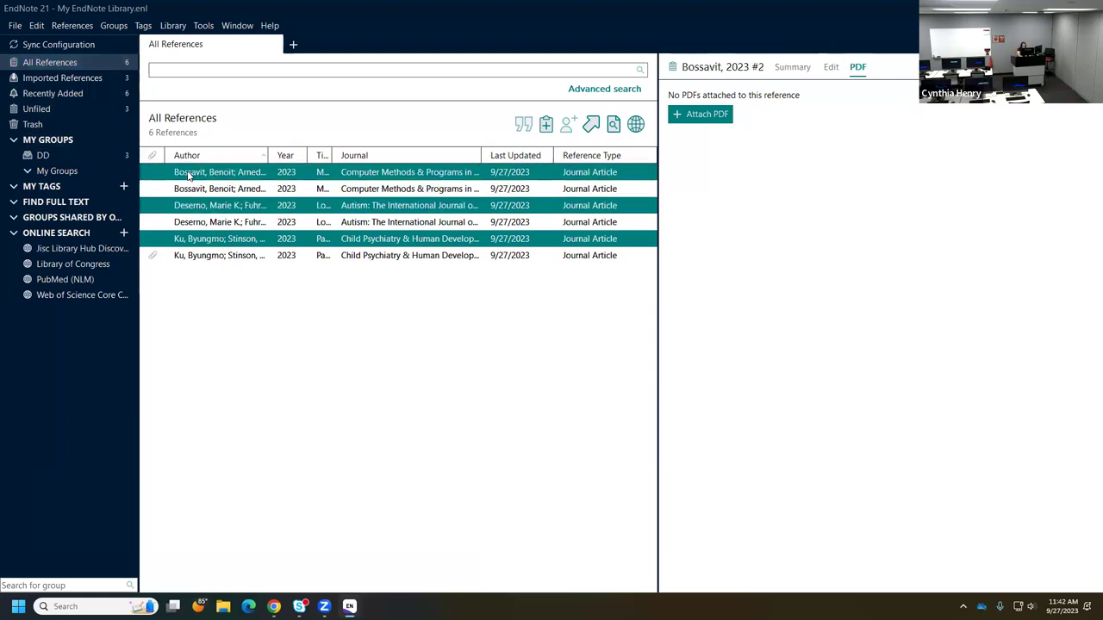
pyautogui.press('Delete')
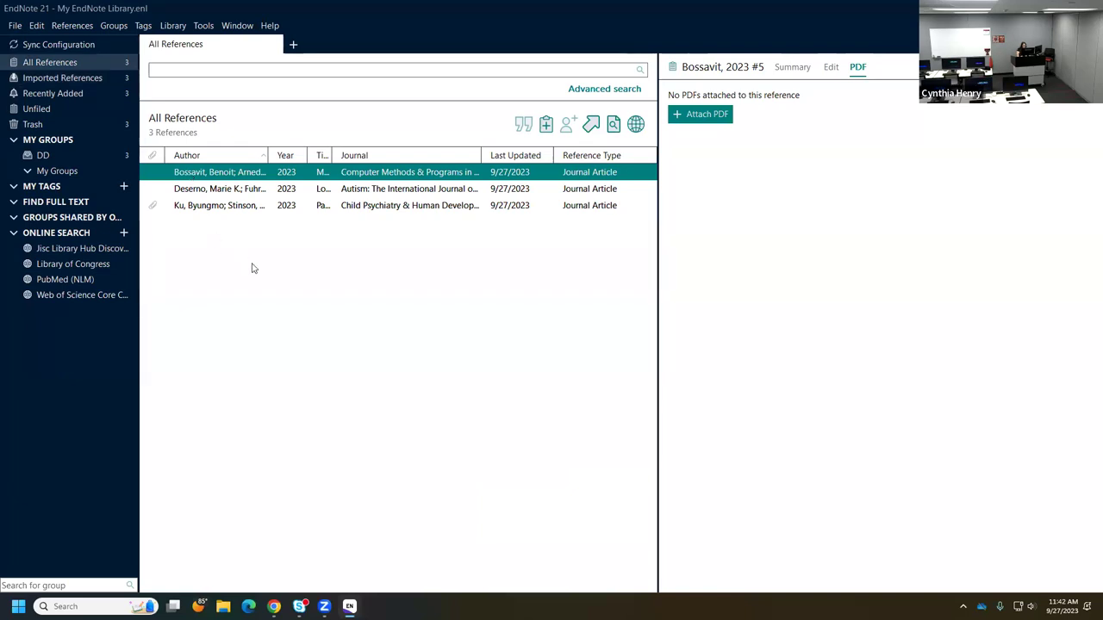
pyautogui.click(252, 268)
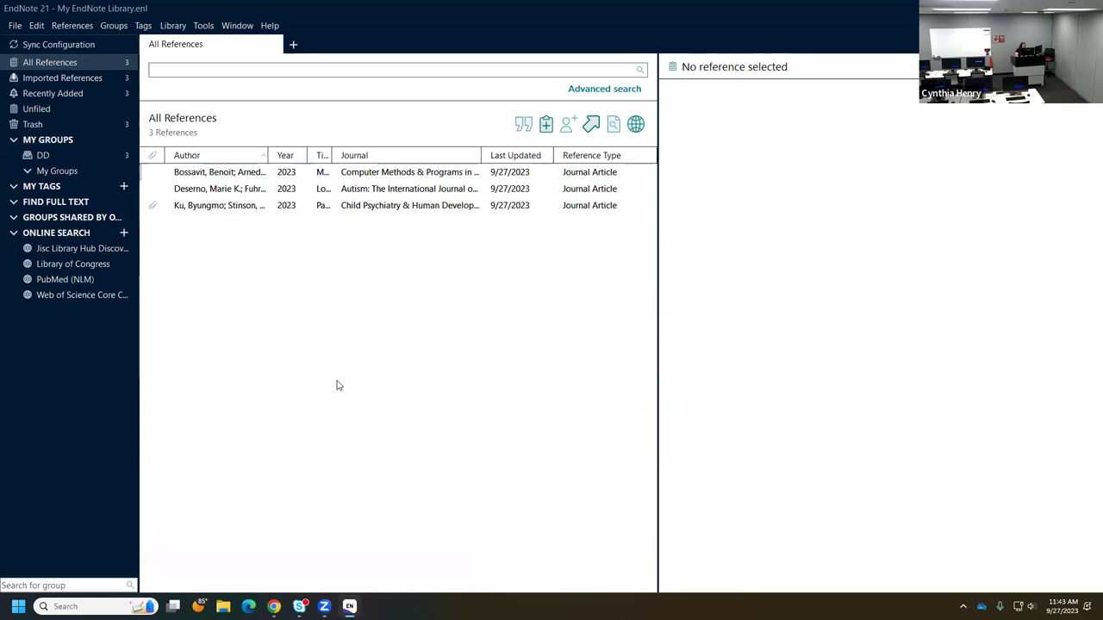
# - Search Google for 'google scholar' in a new tab and open the Google Scholar site
pyautogui.moveTo(273, 607)
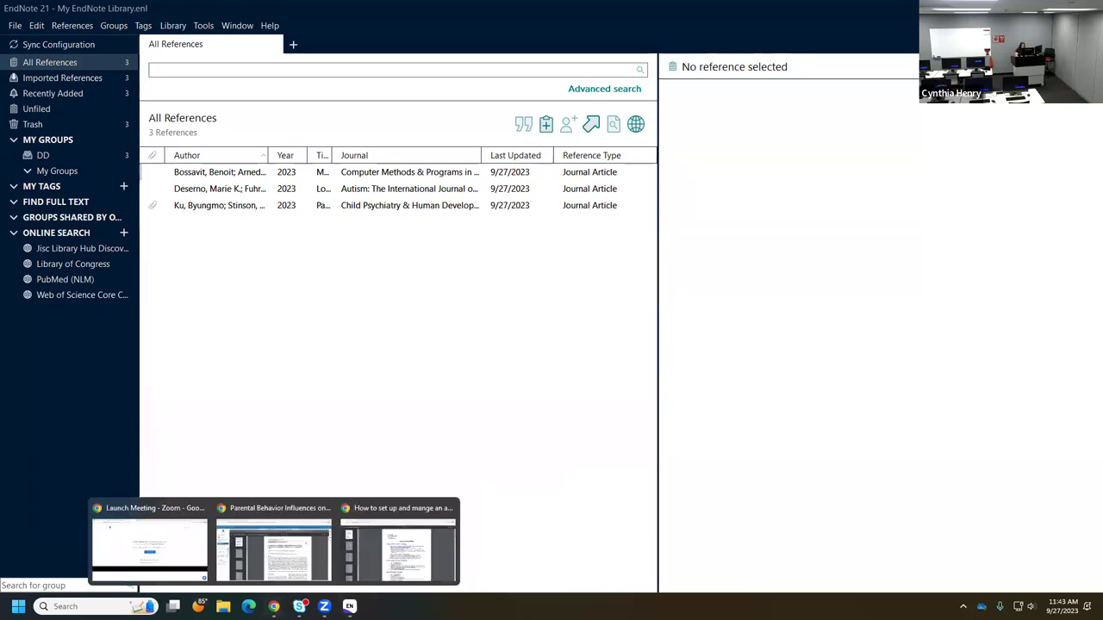
pyautogui.click(306, 559)
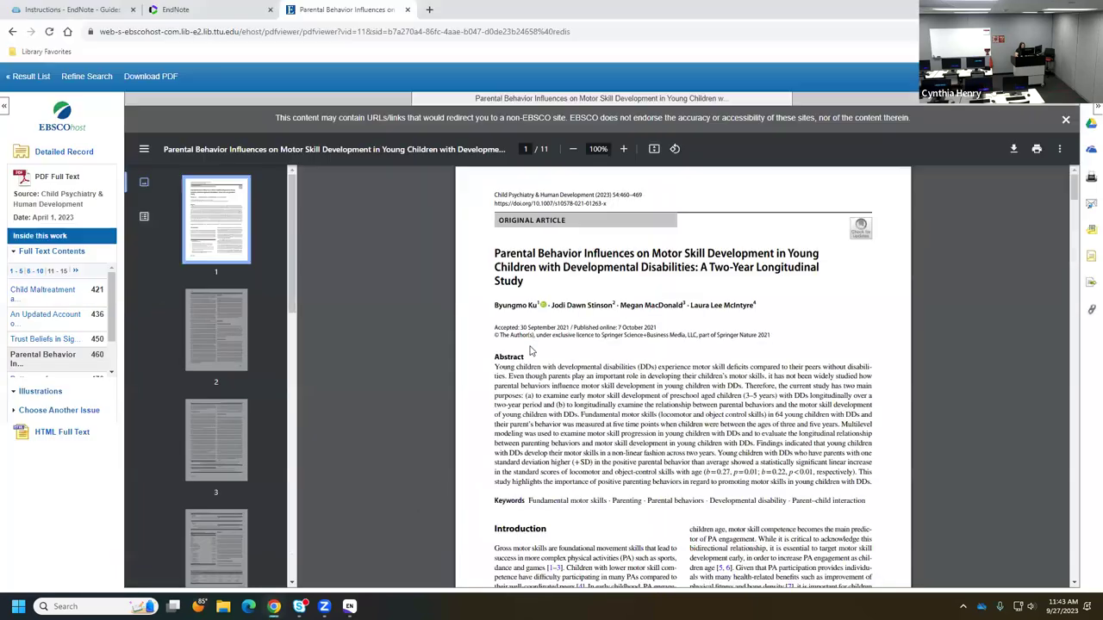
pyautogui.click(430, 9)
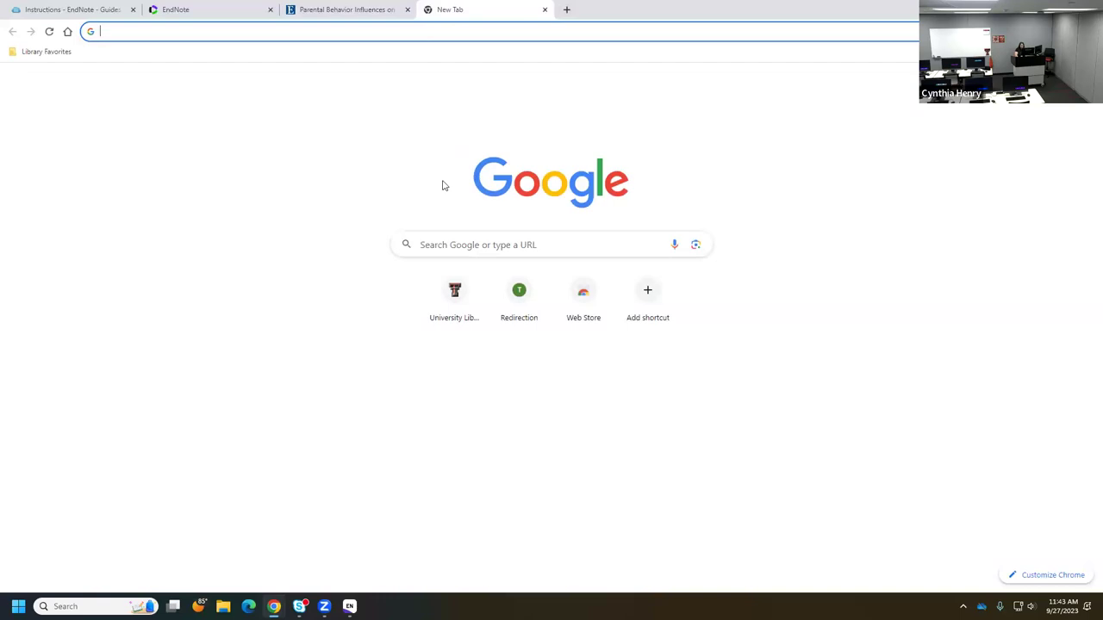
pyautogui.click(450, 245)
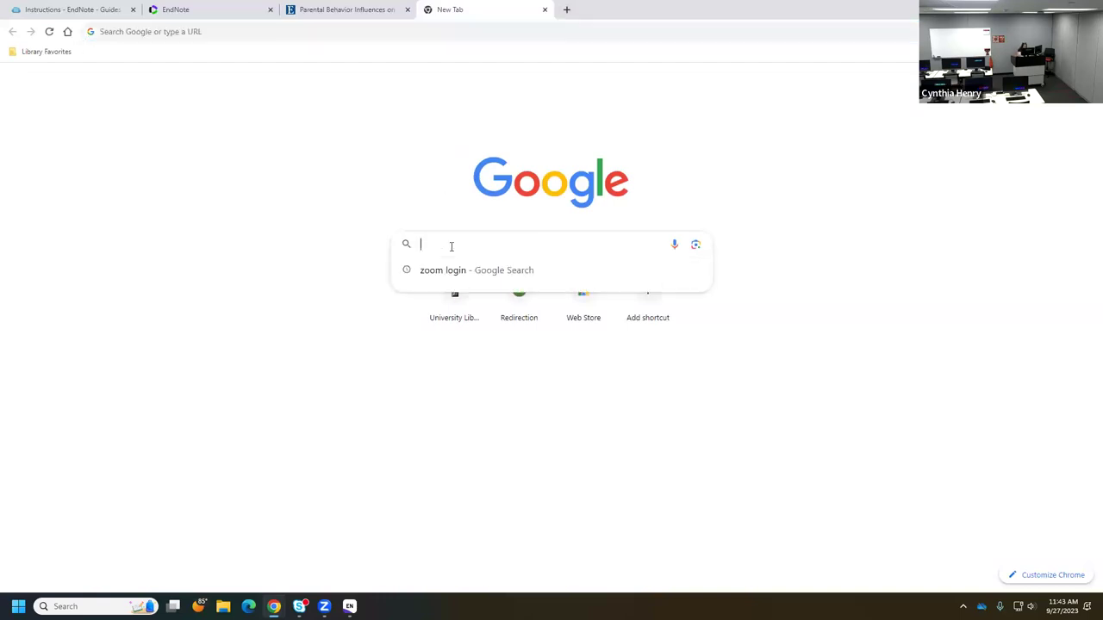
pyautogui.write('google scholar')
pyautogui.press('Return')
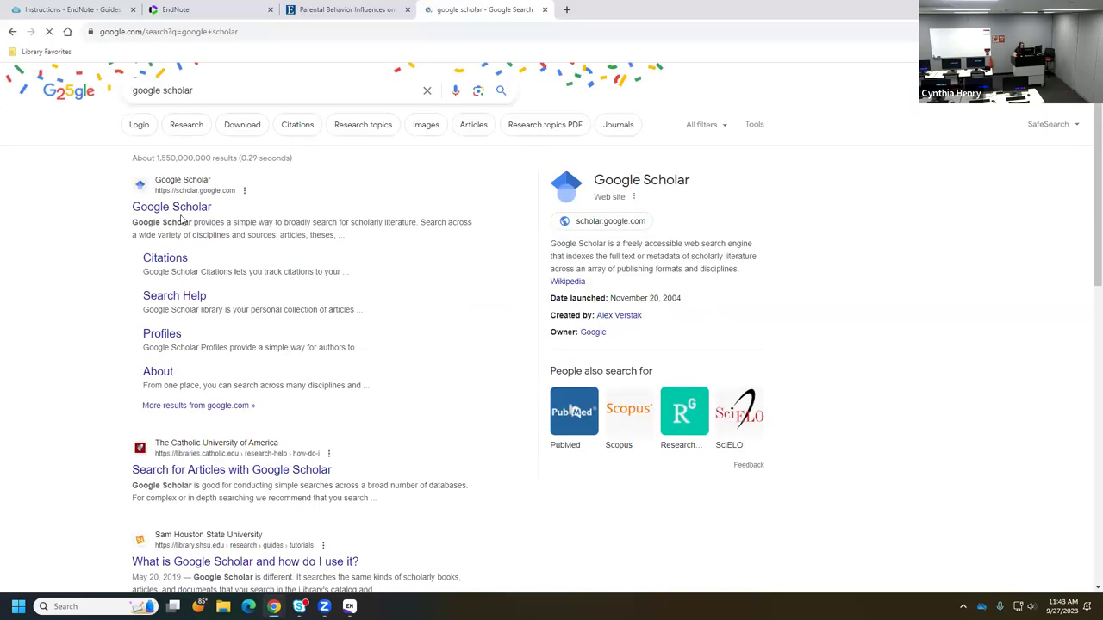
pyautogui.click(172, 210)
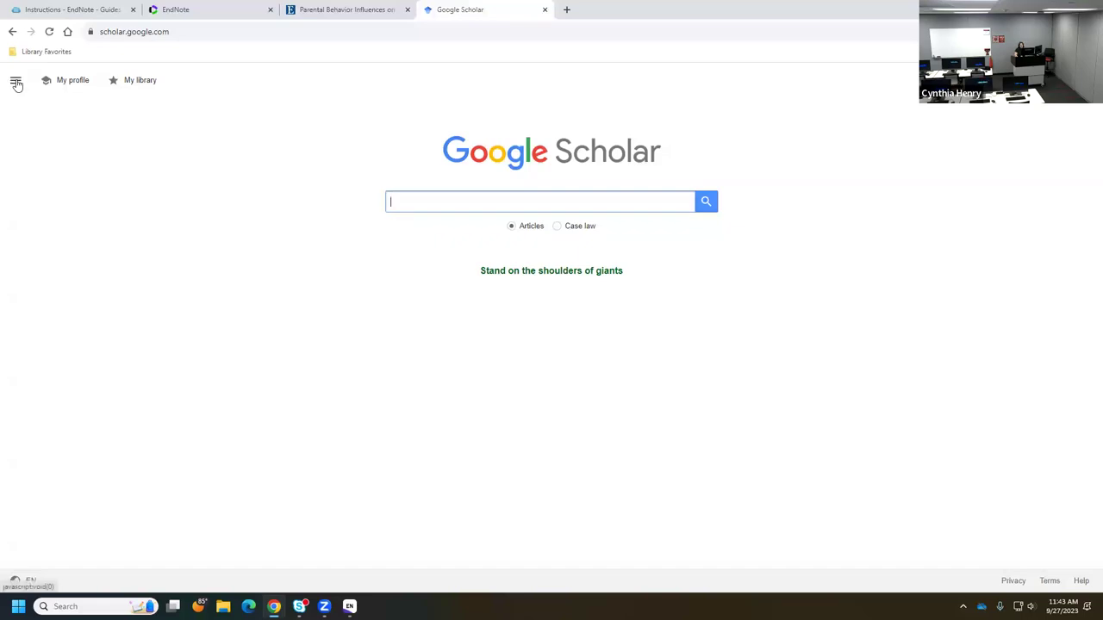
# - Set Scholar's bibliography manager to show RefMan import links and save the setting
pyautogui.click(15, 82)
pyautogui.click(21, 258)
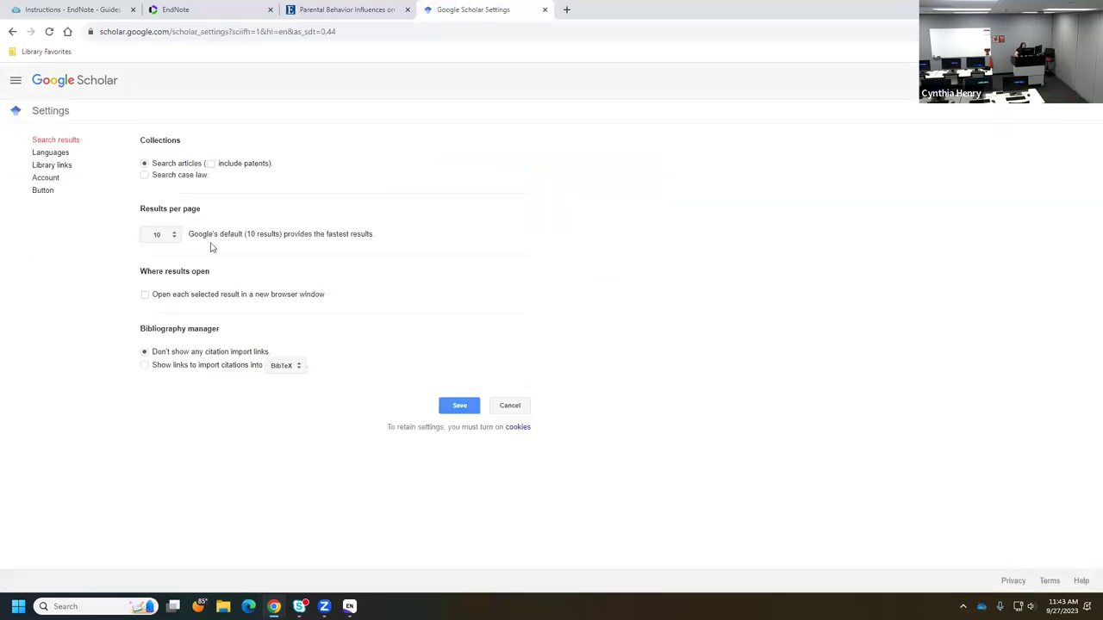
pyautogui.click(280, 371)
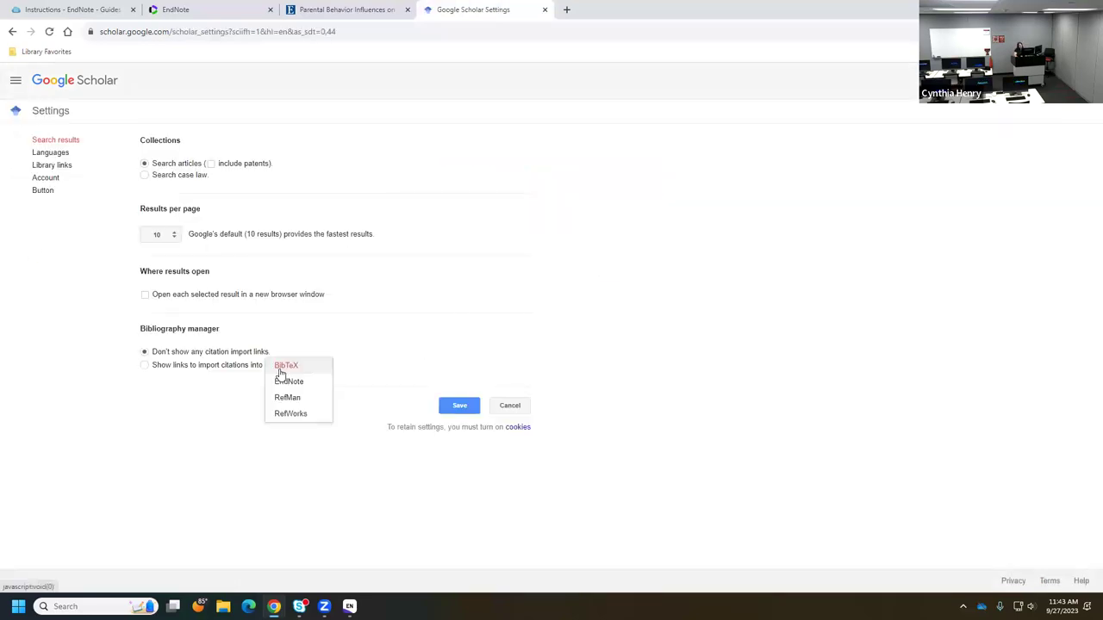
pyautogui.click(315, 403)
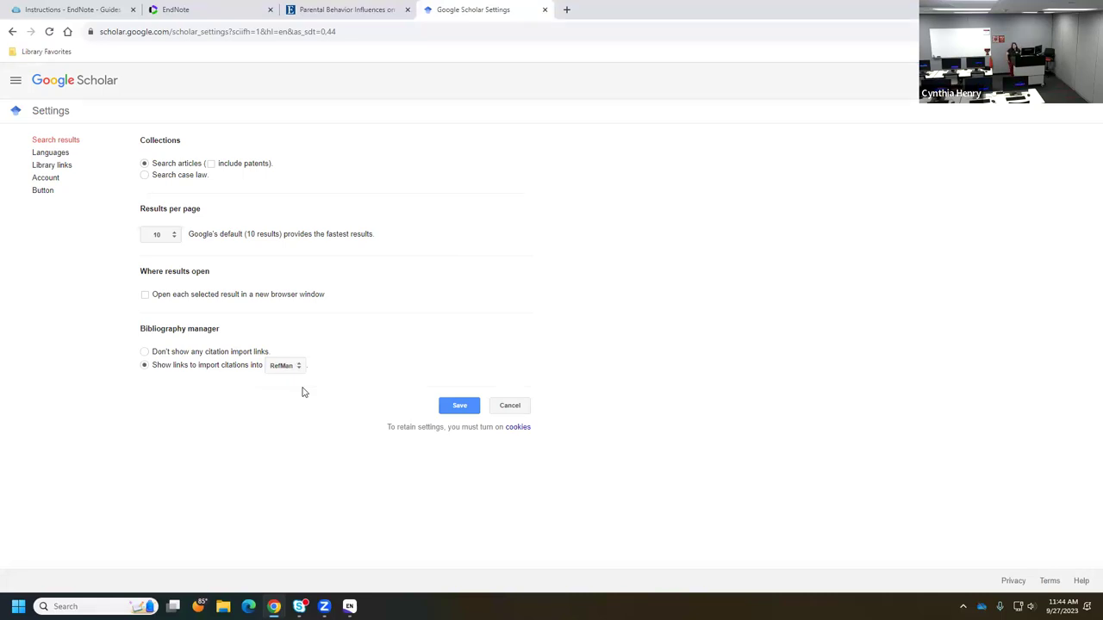
pyautogui.click(286, 366)
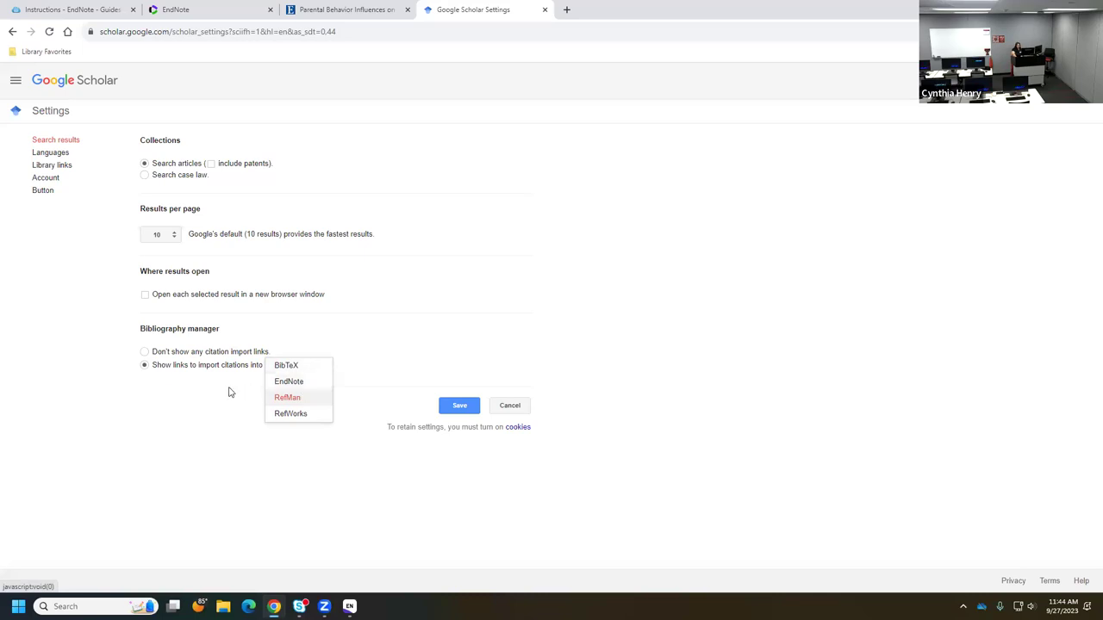
pyautogui.click(281, 397)
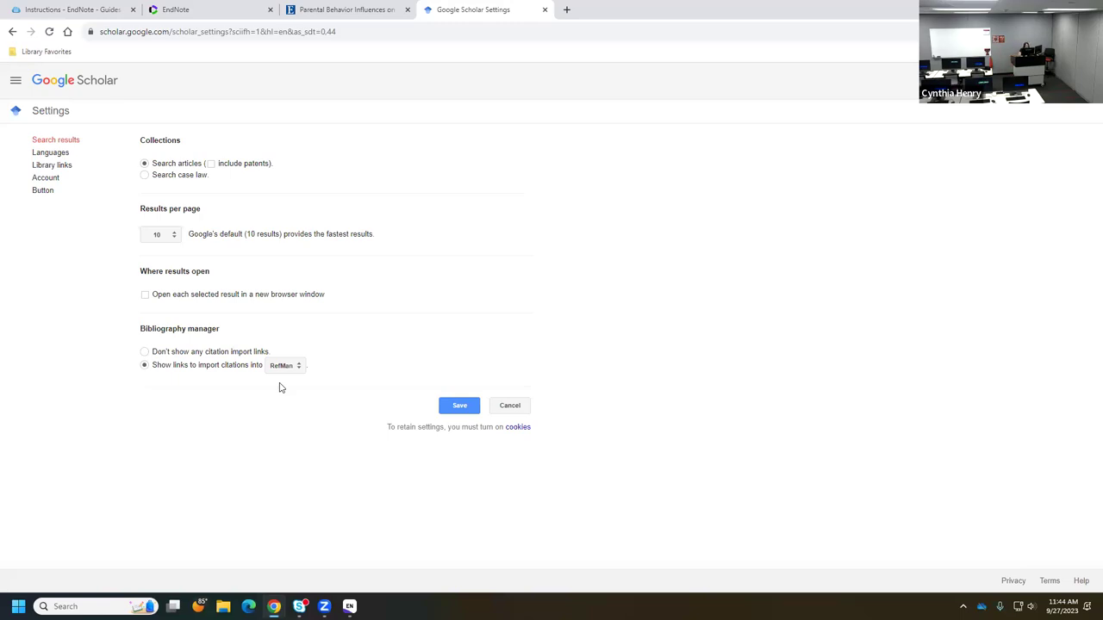
pyautogui.click(457, 411)
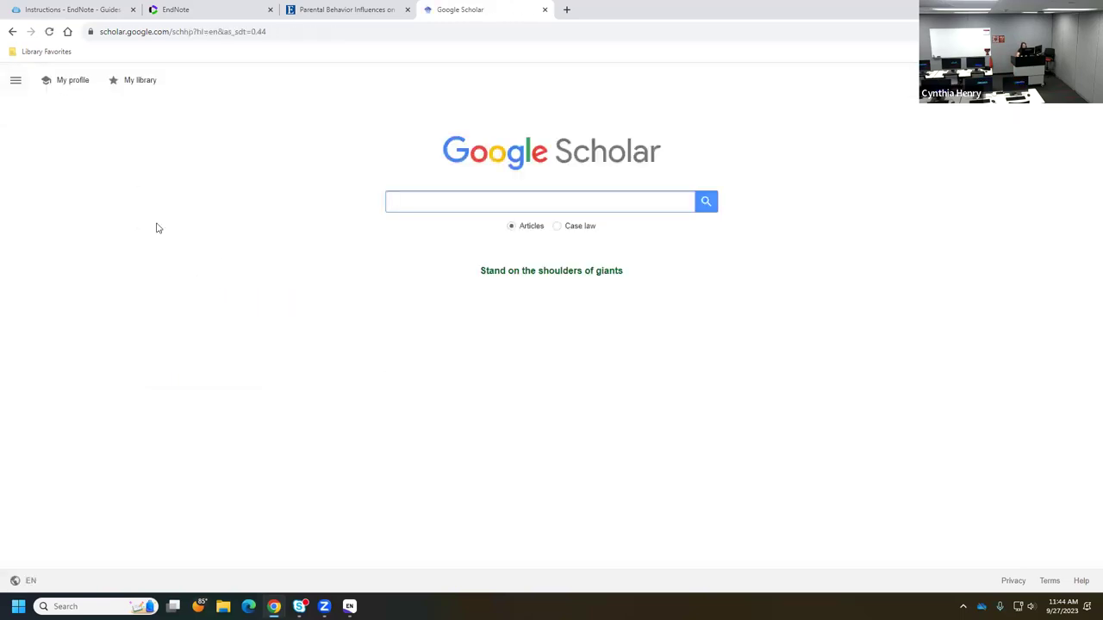
# - Add Texas Tech Univ. Libraries - FT@TTUlib to Scholar's library links and save
pyautogui.click(15, 81)
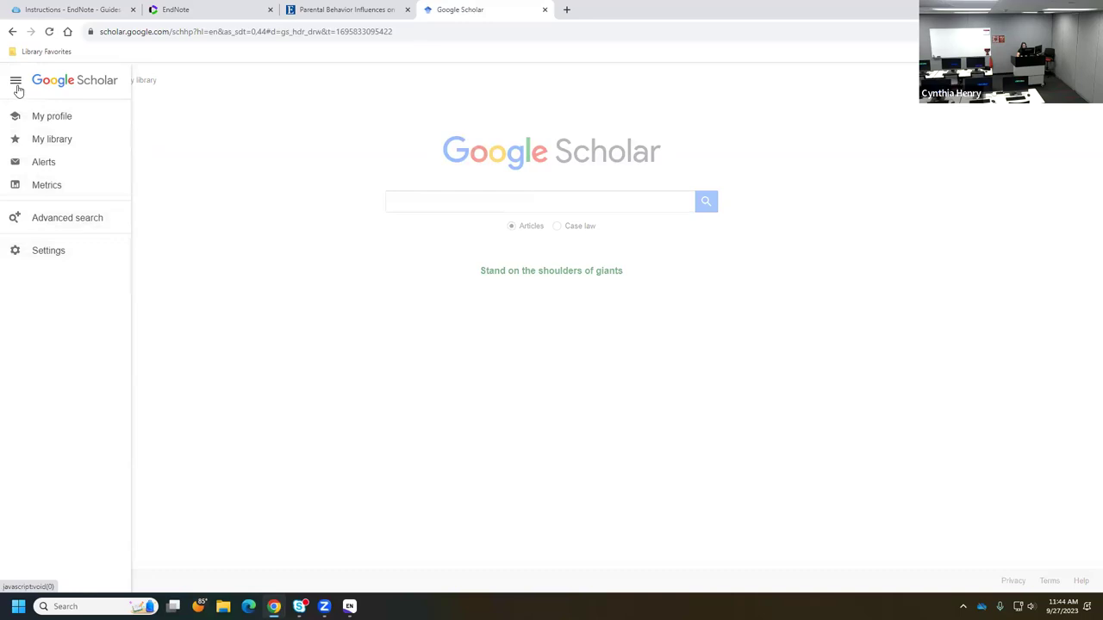
pyautogui.click(52, 250)
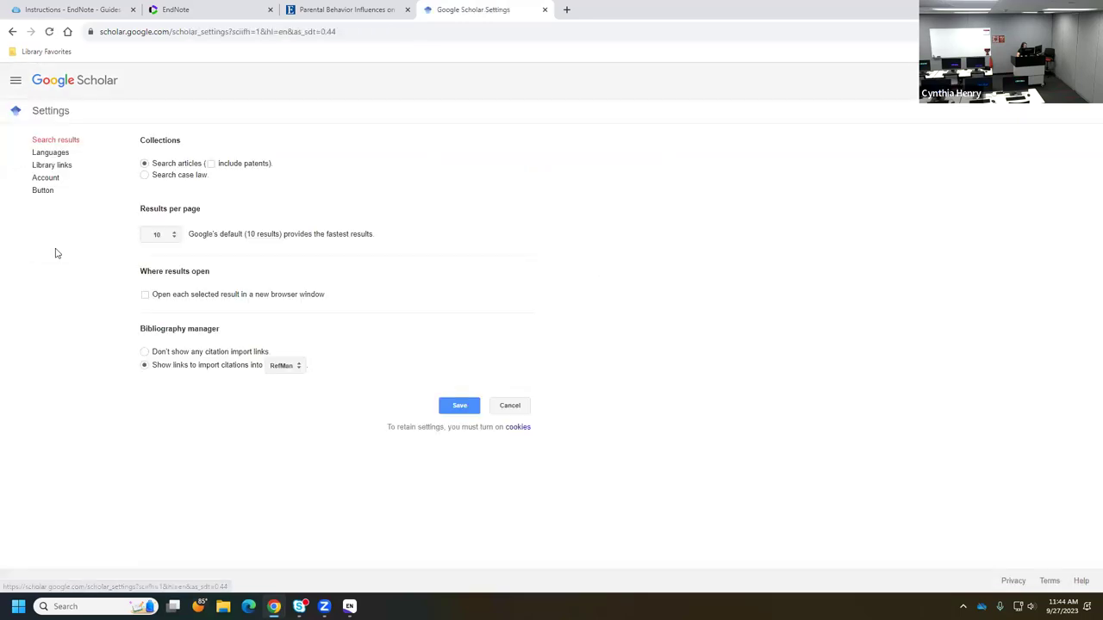
pyautogui.click(52, 167)
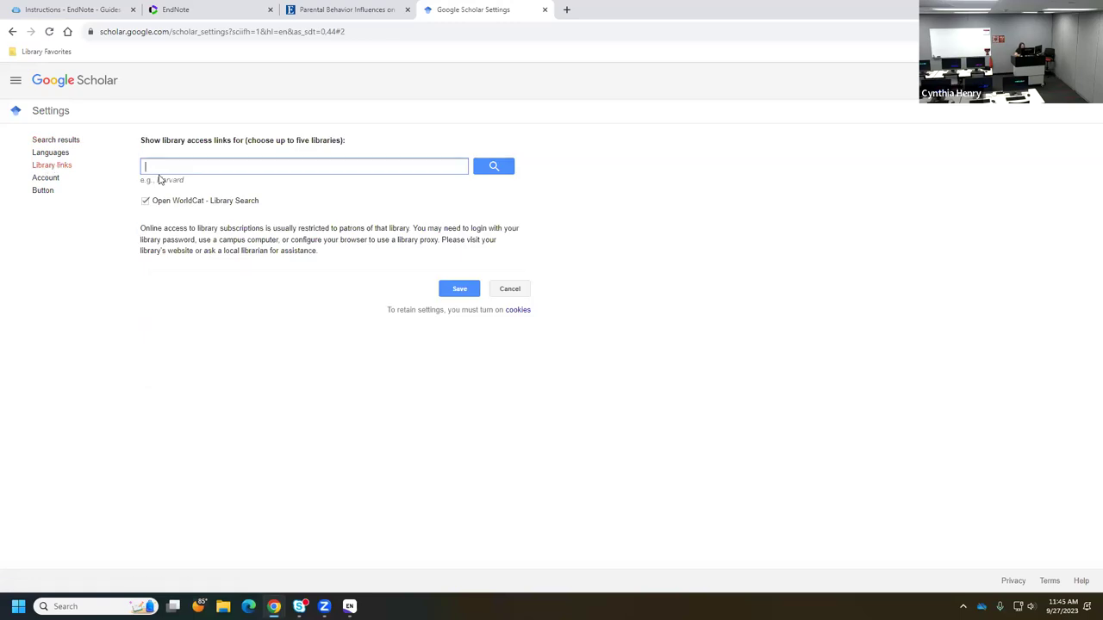
pyautogui.write('texas tech')
pyautogui.click(491, 168)
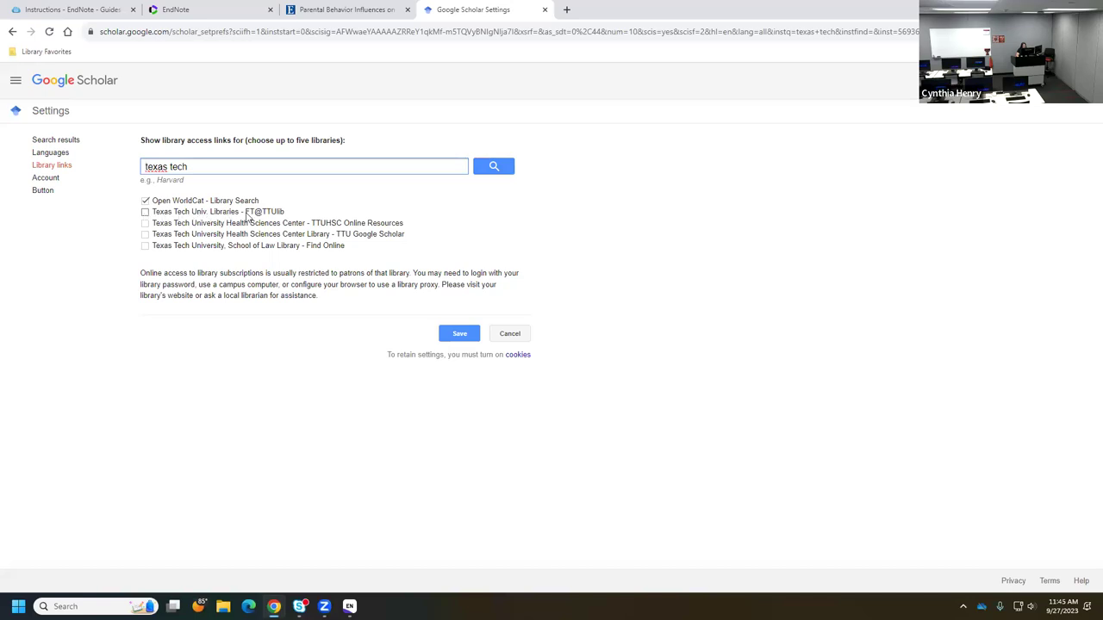
pyautogui.click(146, 213)
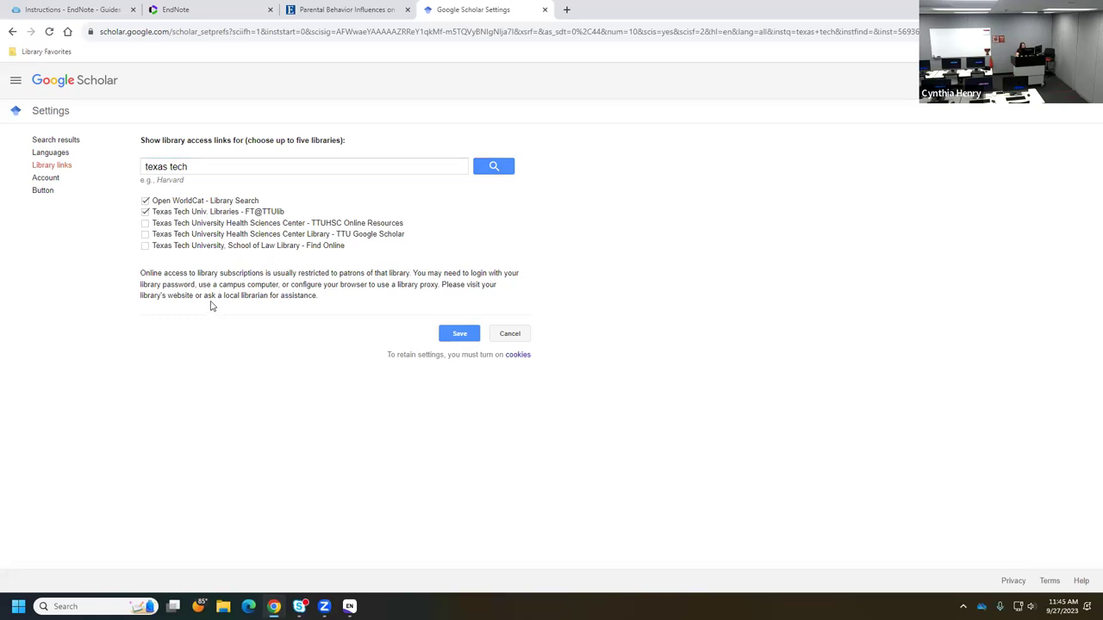
pyautogui.click(459, 334)
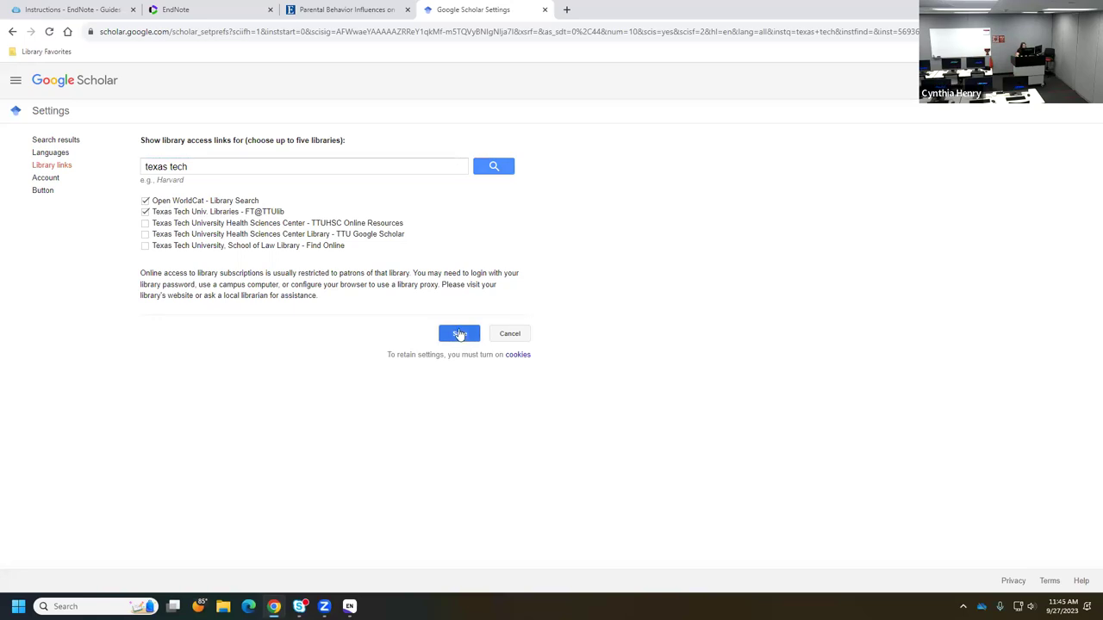
pyautogui.click(422, 197)
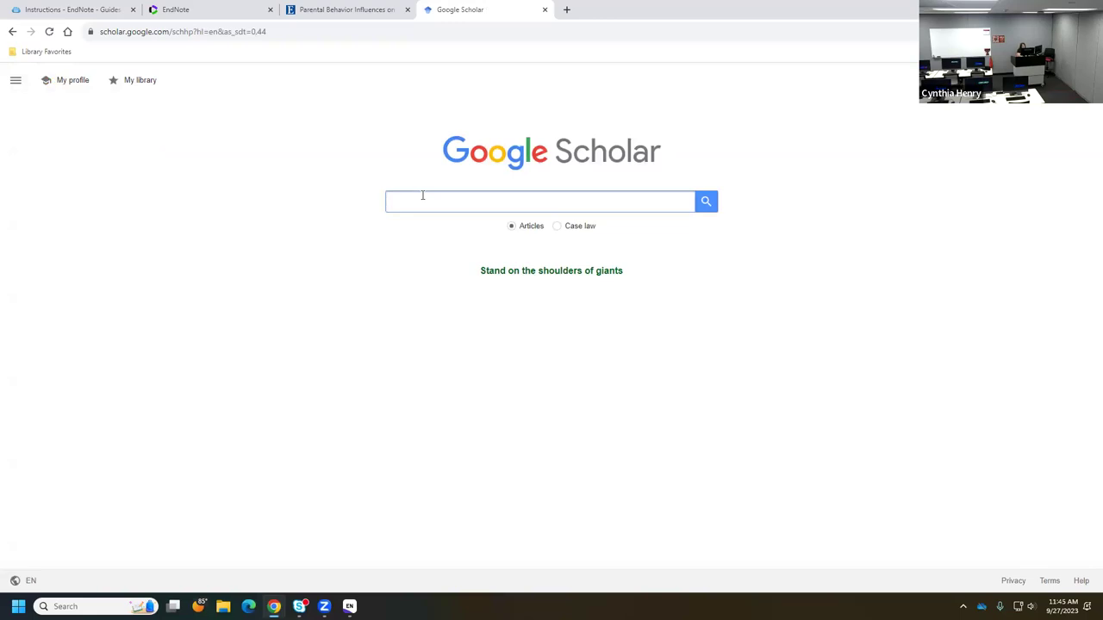
# - Search Google Scholar for 'motor skills child development'
pyautogui.write('moto')
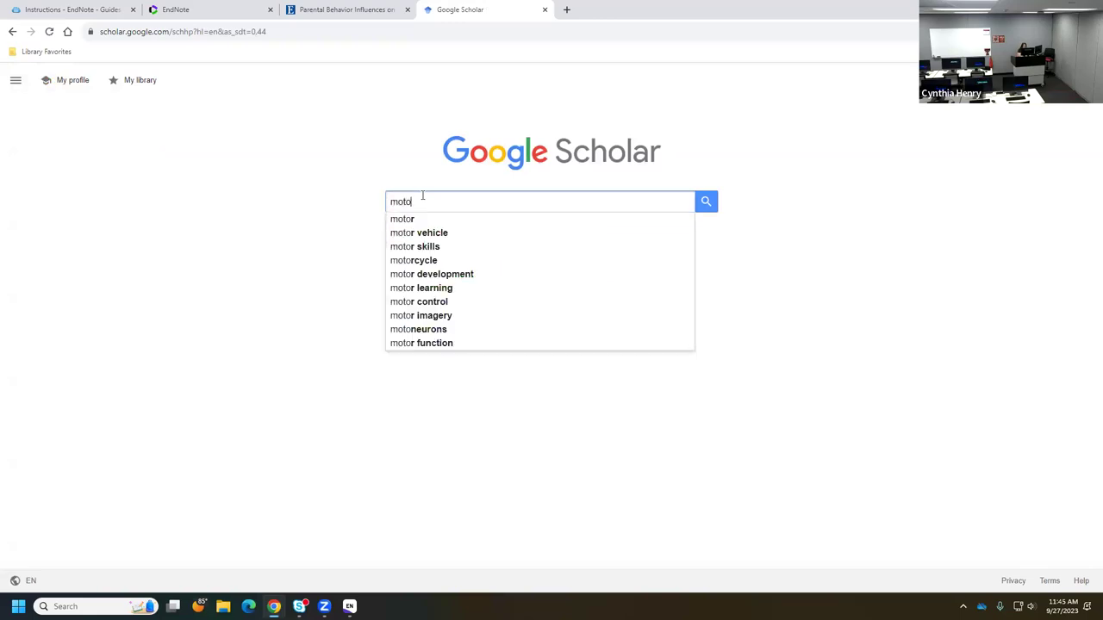
pyautogui.write('r shi')
pyautogui.press('BackSpace')
pyautogui.press('BackSpace')
pyautogui.write('kills ')
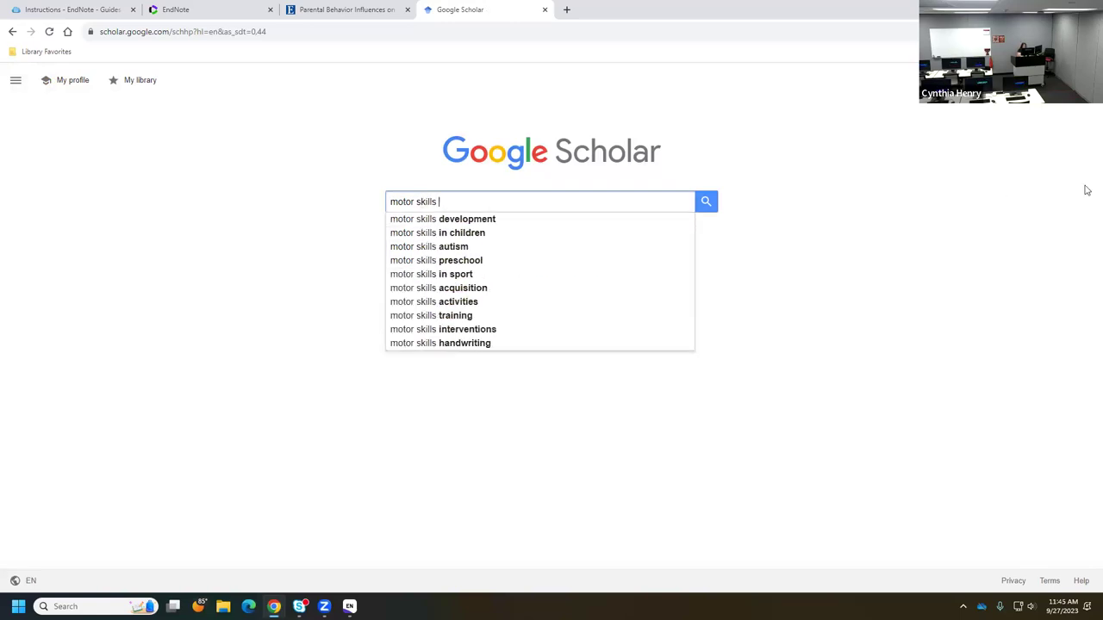
pyautogui.write('child de')
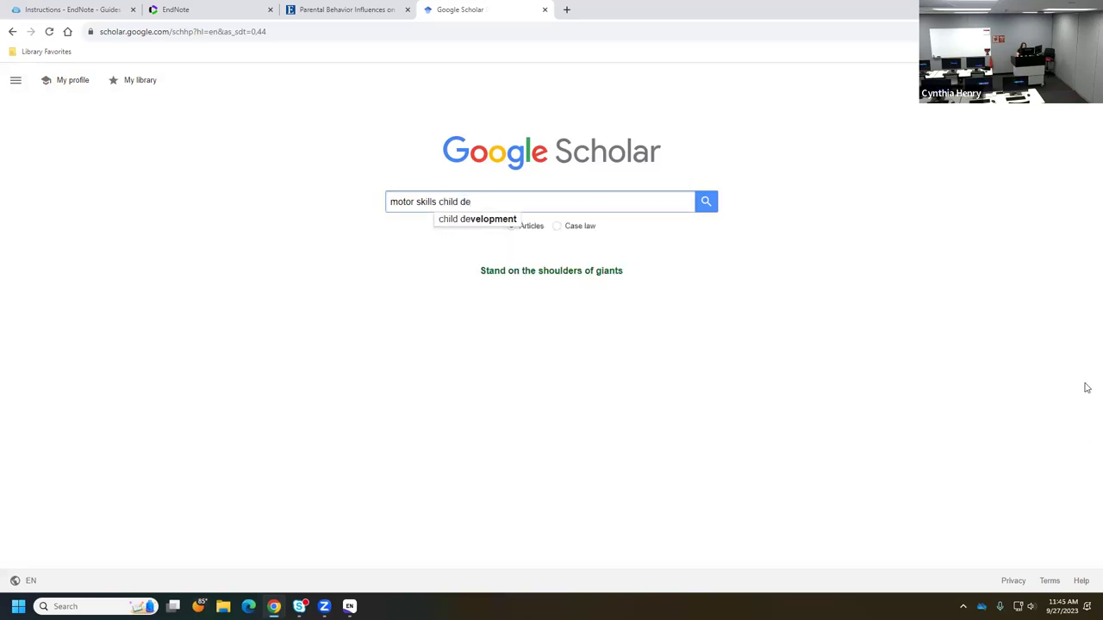
pyautogui.click(469, 221)
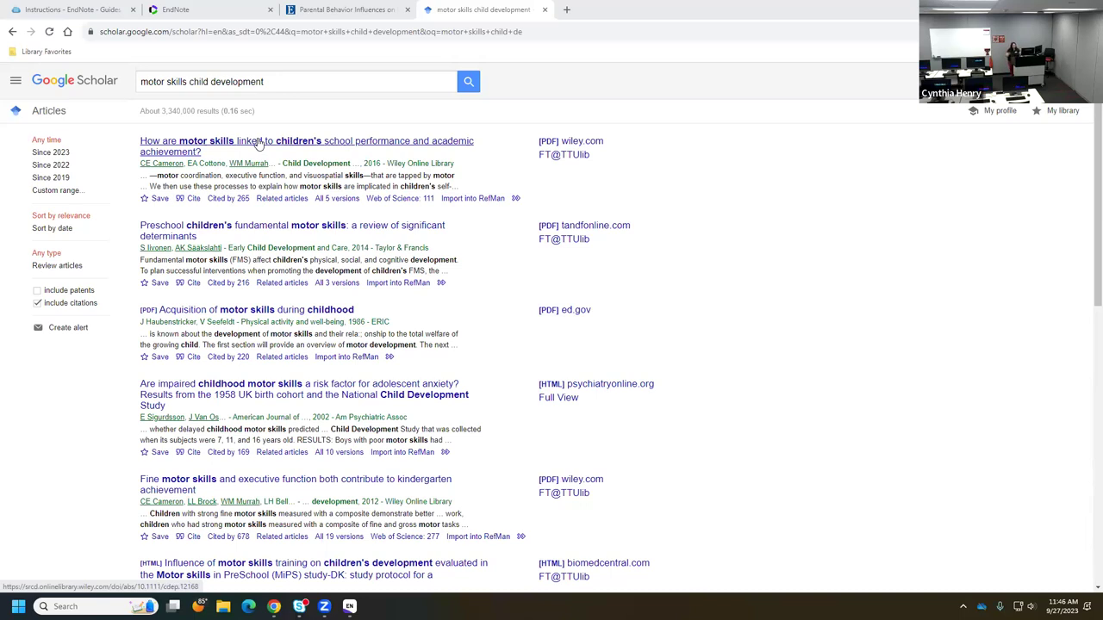
# - Open the motor skills article's FT@TTUlib record in Primo and review its EBSCOhost and Wiley full-text options
pyautogui.click(559, 158)
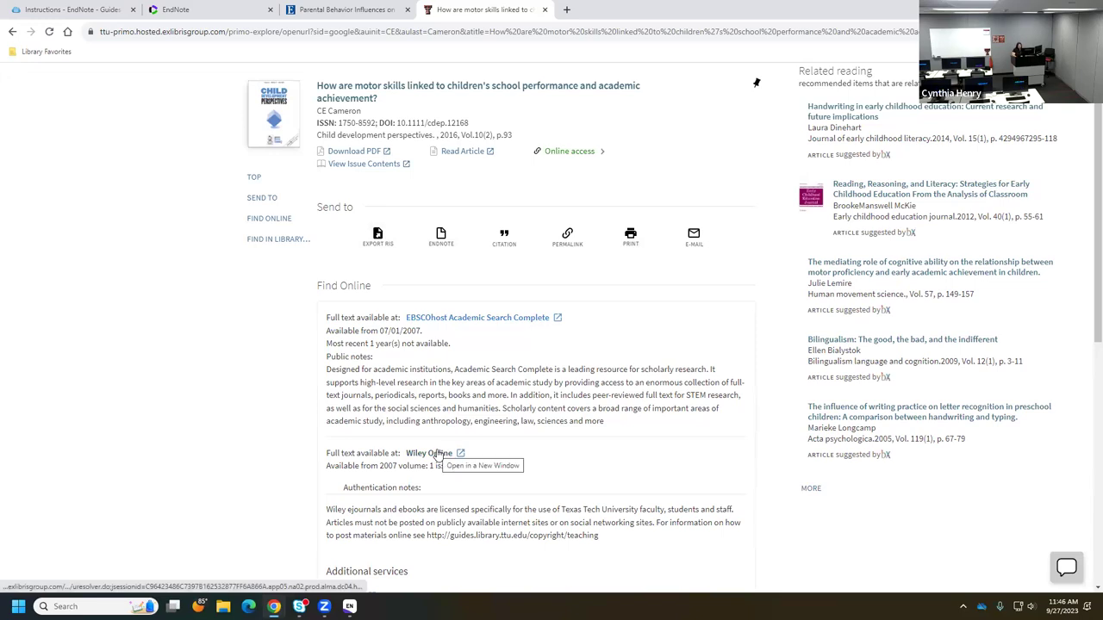
pyautogui.scroll(-1, 495, 353)
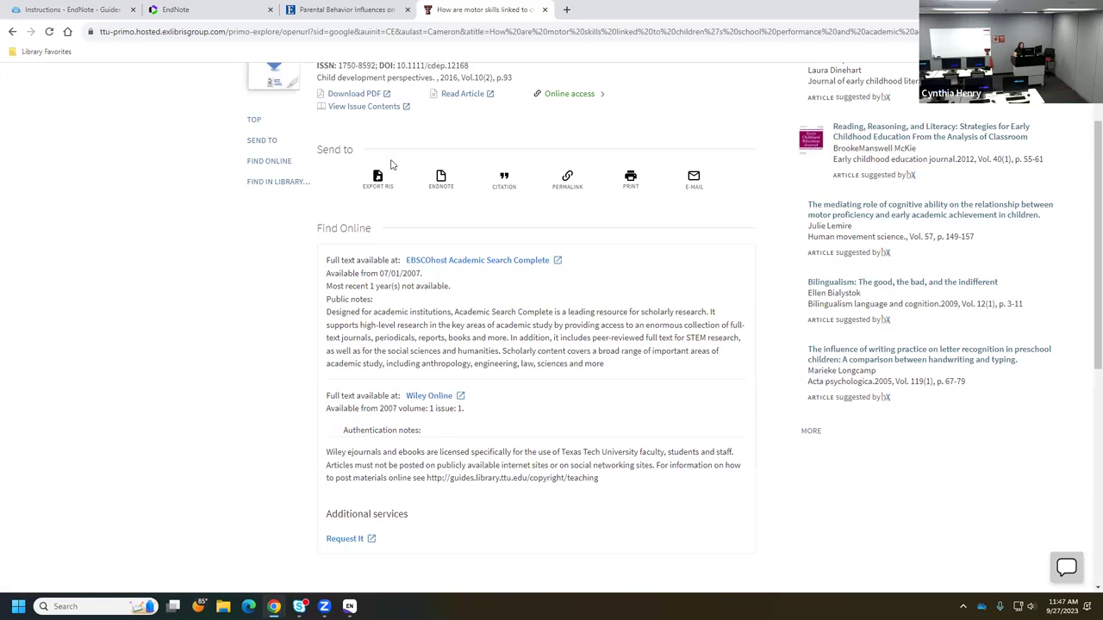
pyautogui.scroll(1, 390, 163)
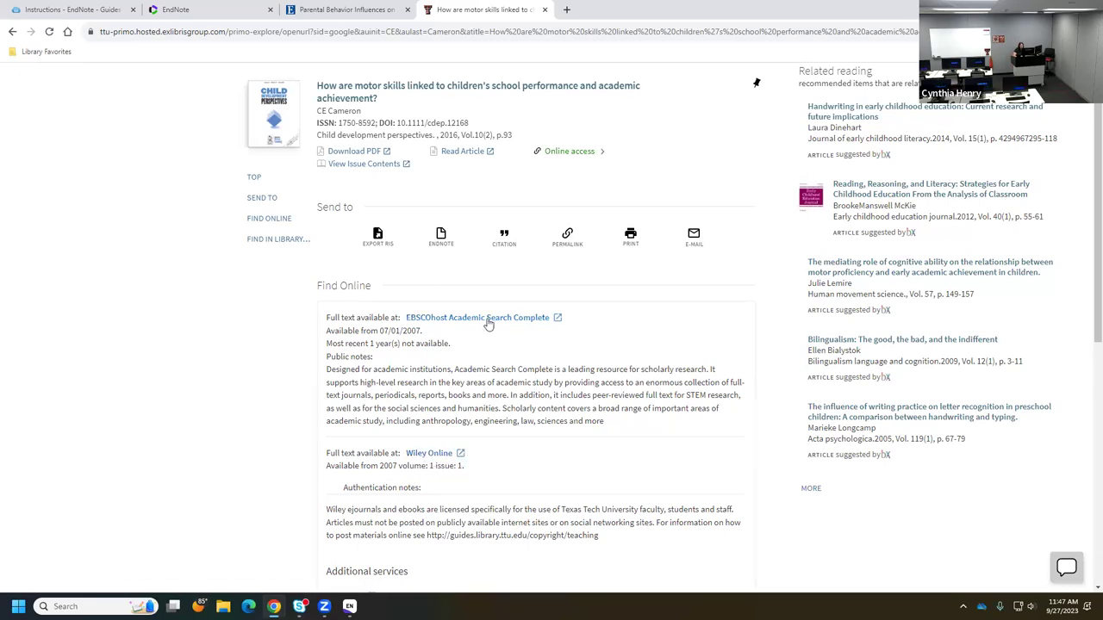
pyautogui.scroll(-1, 268, 280)
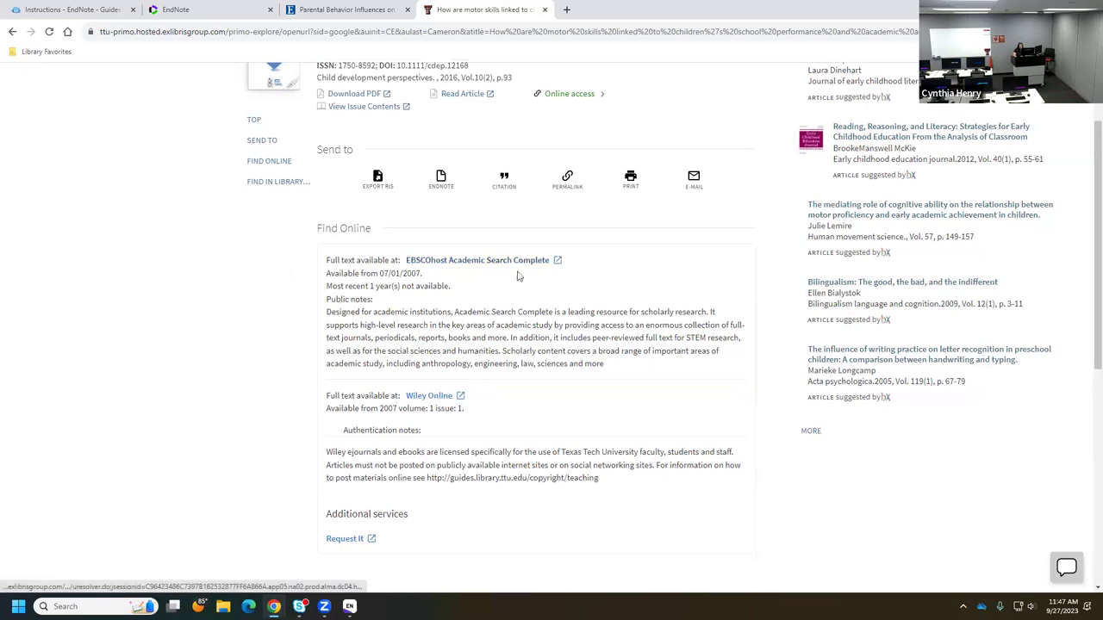
pyautogui.scroll(-1, 431, 370)
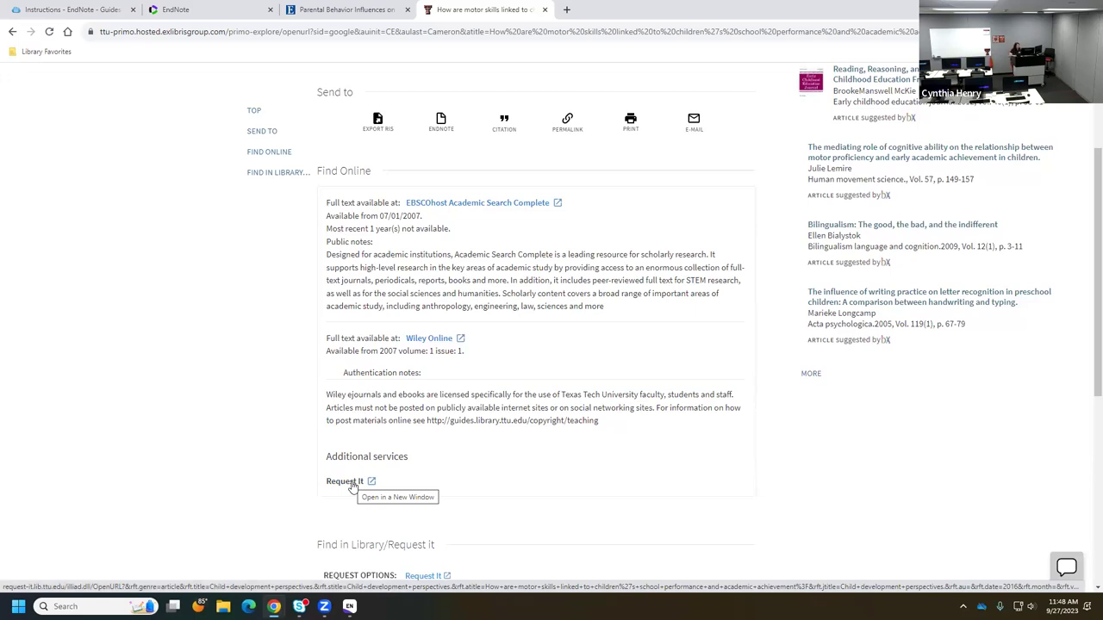
pyautogui.scroll(2, 546, 459)
pyautogui.scroll(2, 546, 459)
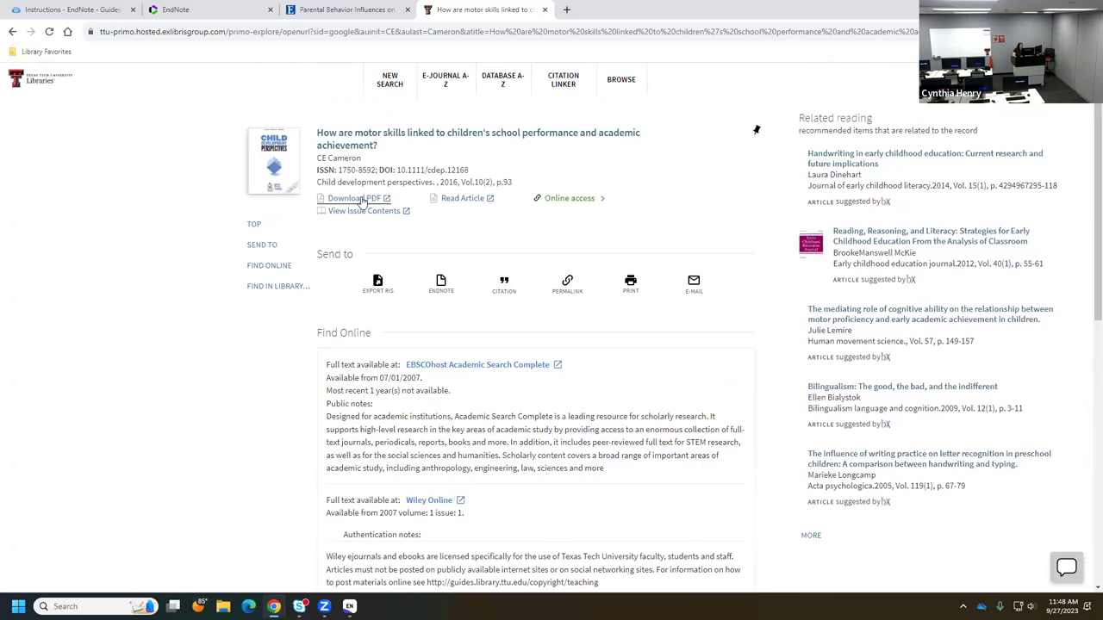
# - Save the Cameron 2016 PDF from Wiley to Downloads, then go back to the Google Scholar results
pyautogui.click(361, 200)
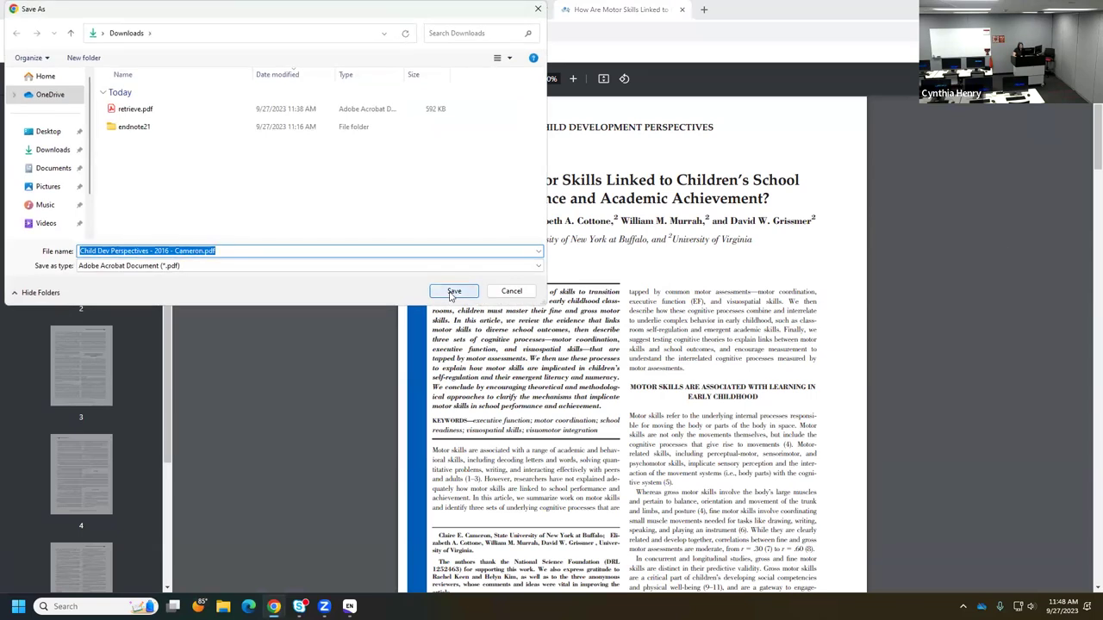
pyautogui.click(452, 293)
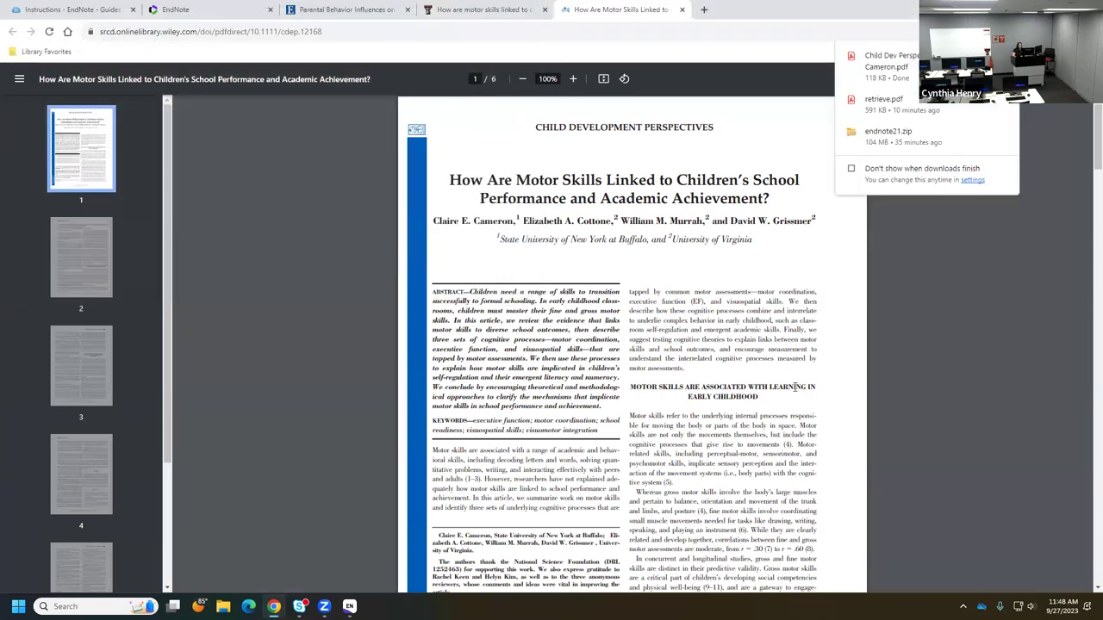
pyautogui.click(478, 10)
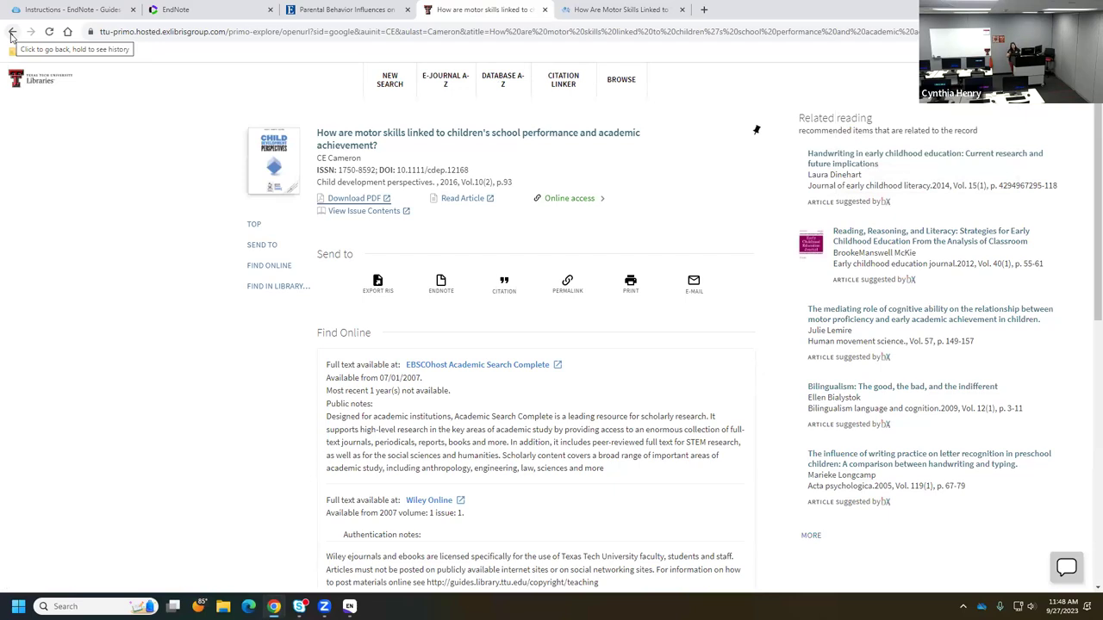
pyautogui.click(12, 32)
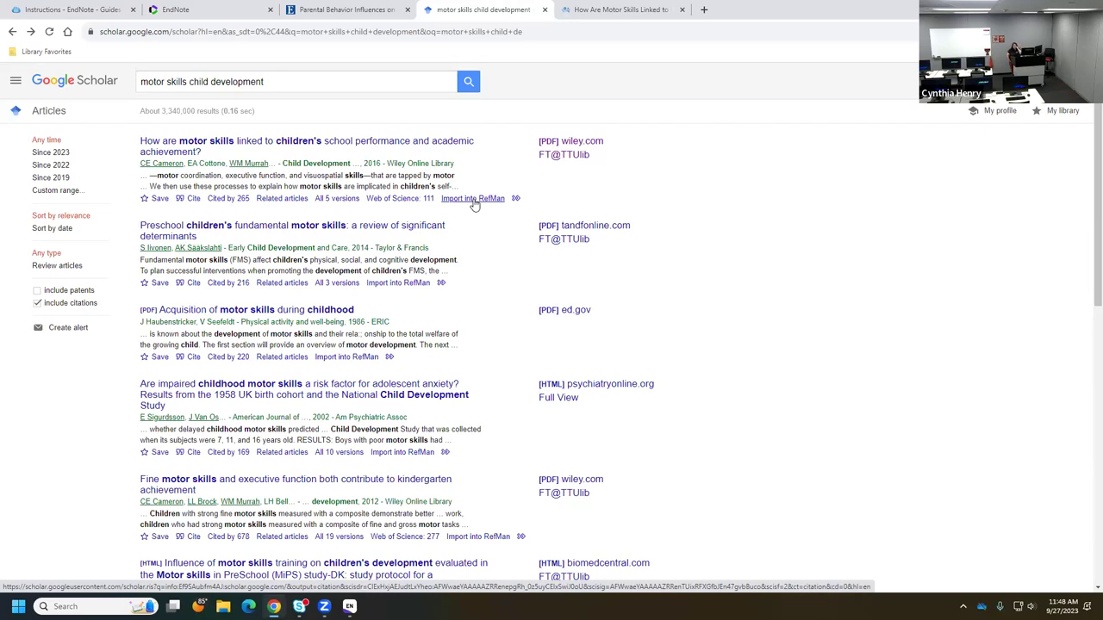
# - Download the first result's citation as scholar.ris via Import into RefMan and send it to EndNote
pyautogui.click(473, 198)
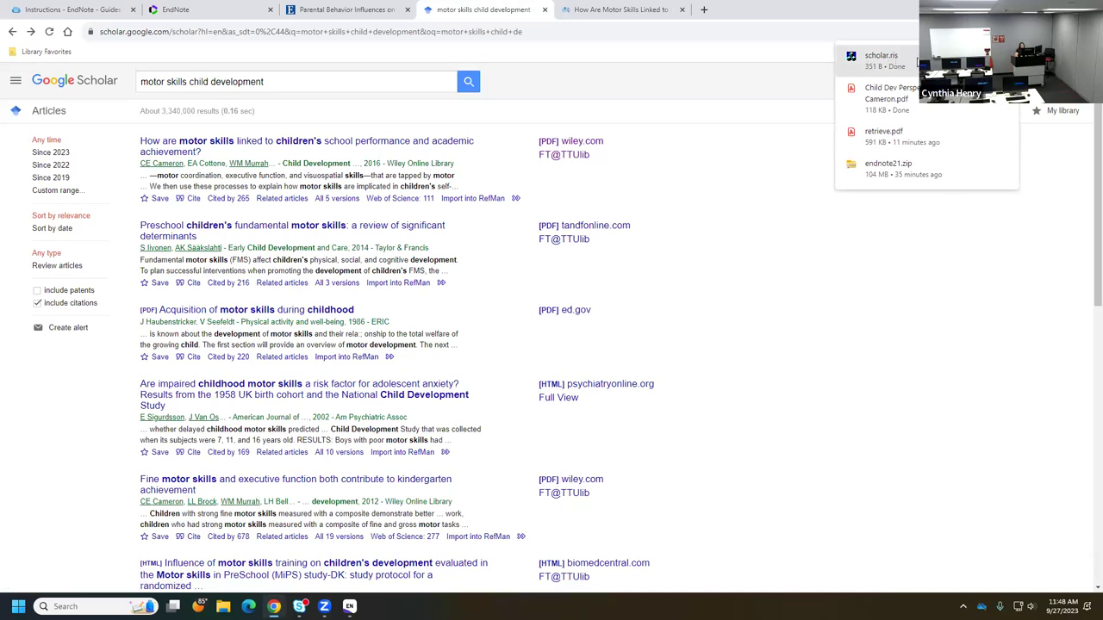
pyautogui.click(956, 60)
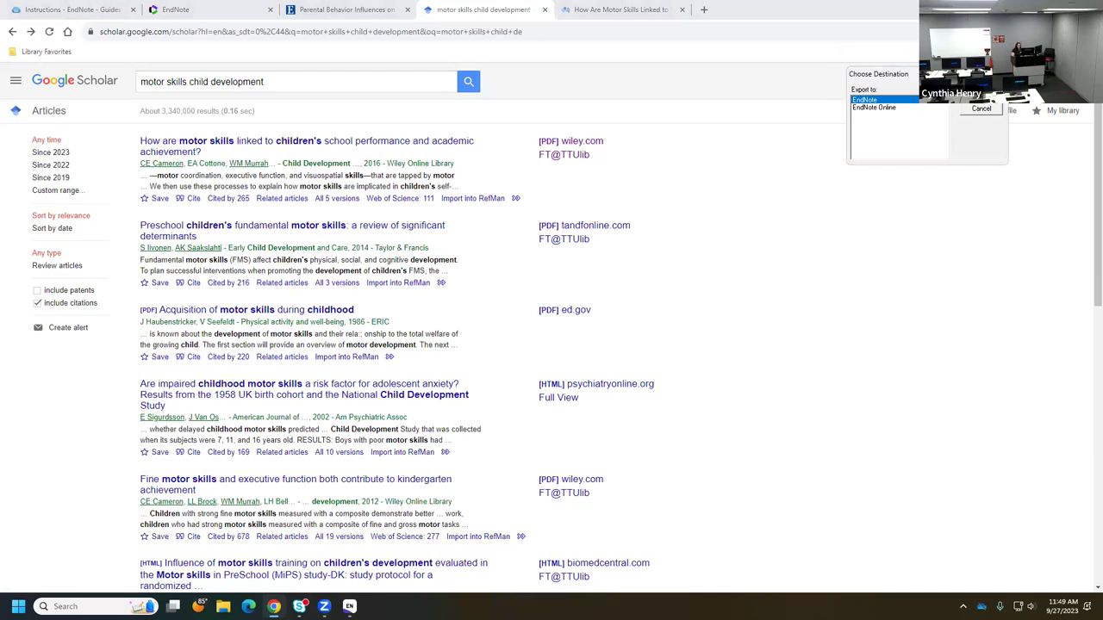
pyautogui.press('Return')
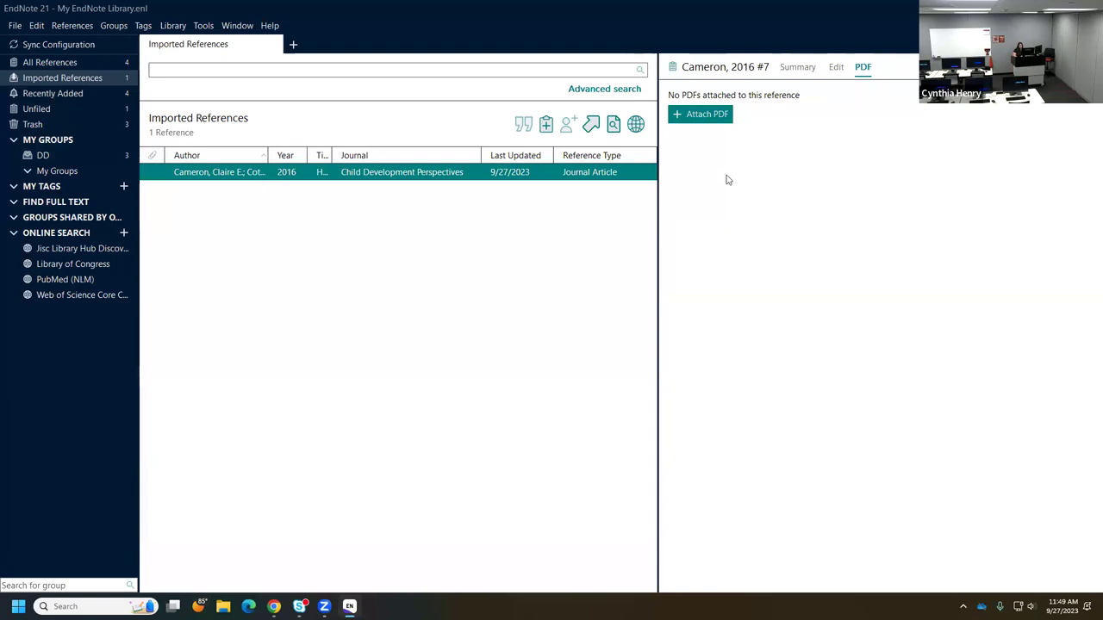
# - Attach Child Dev Perspectives - 2016 - Cameron.pdf from Downloads to the Cameron 2016 reference
pyautogui.click(702, 115)
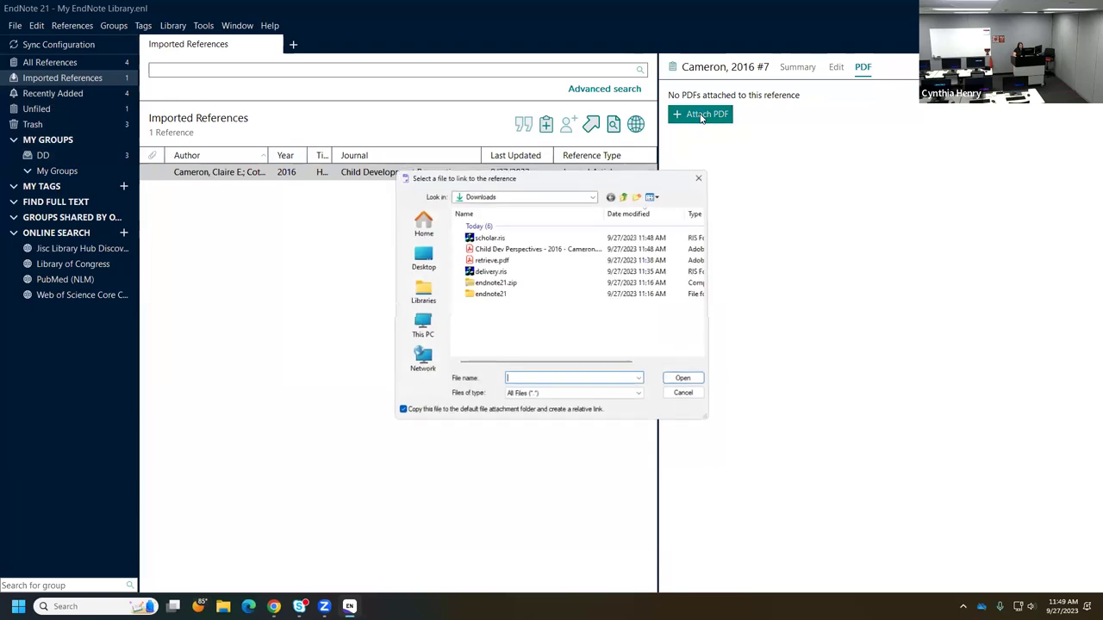
pyautogui.click(499, 250)
pyautogui.click(686, 380)
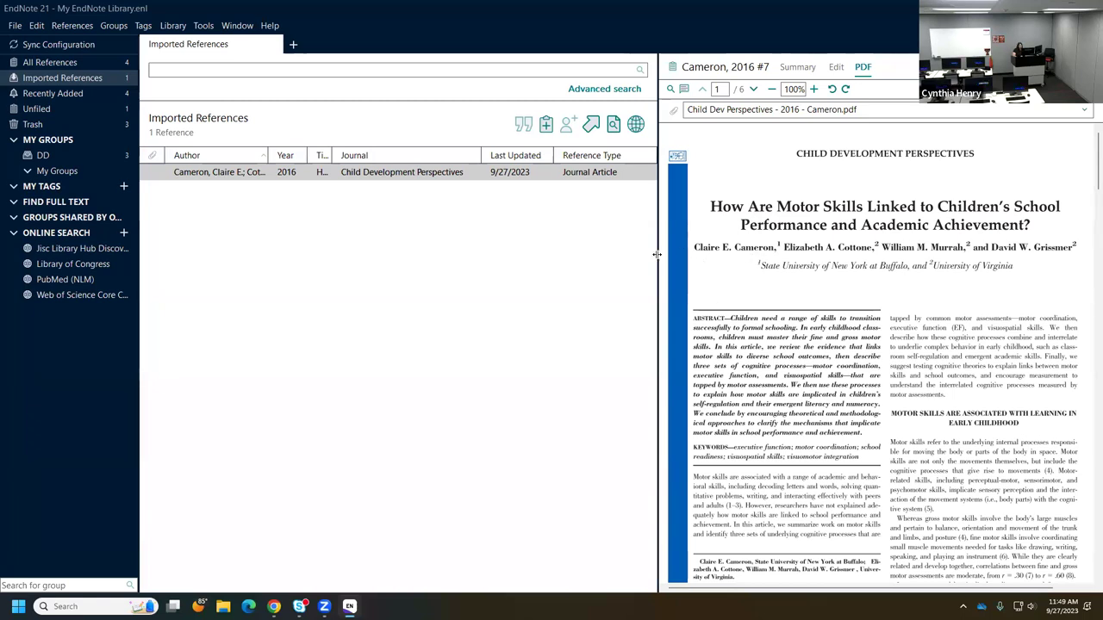
# - Resize the reference list pane and widen the Title column so titles are readable
pyautogui.moveTo(679, 252); pyautogui.dragTo(738, 252)
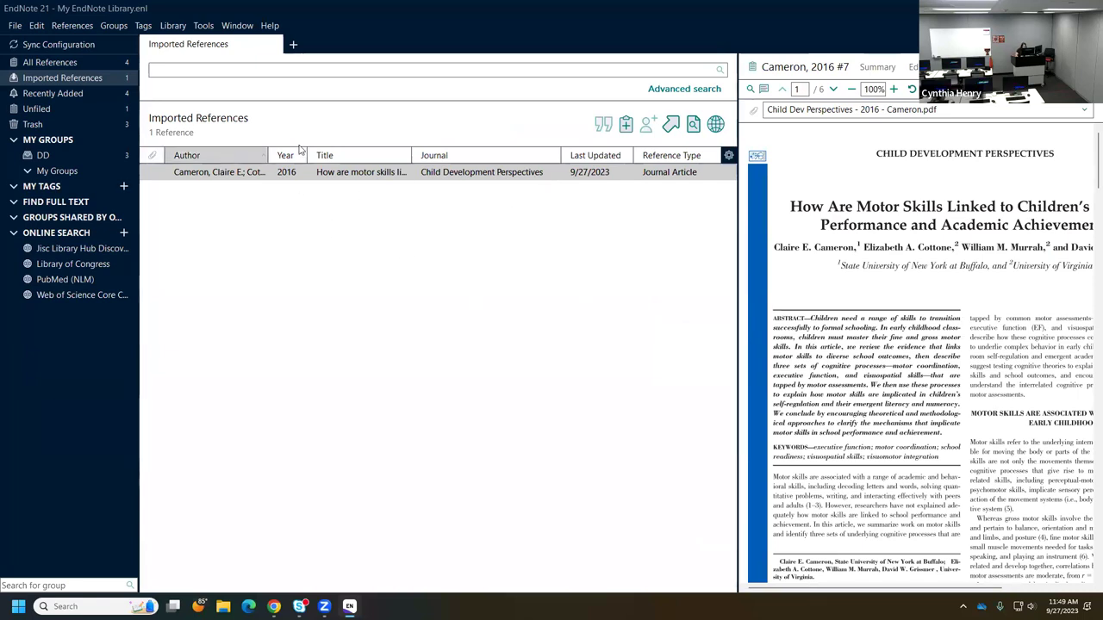
pyautogui.moveTo(737, 286); pyautogui.dragTo(656, 285)
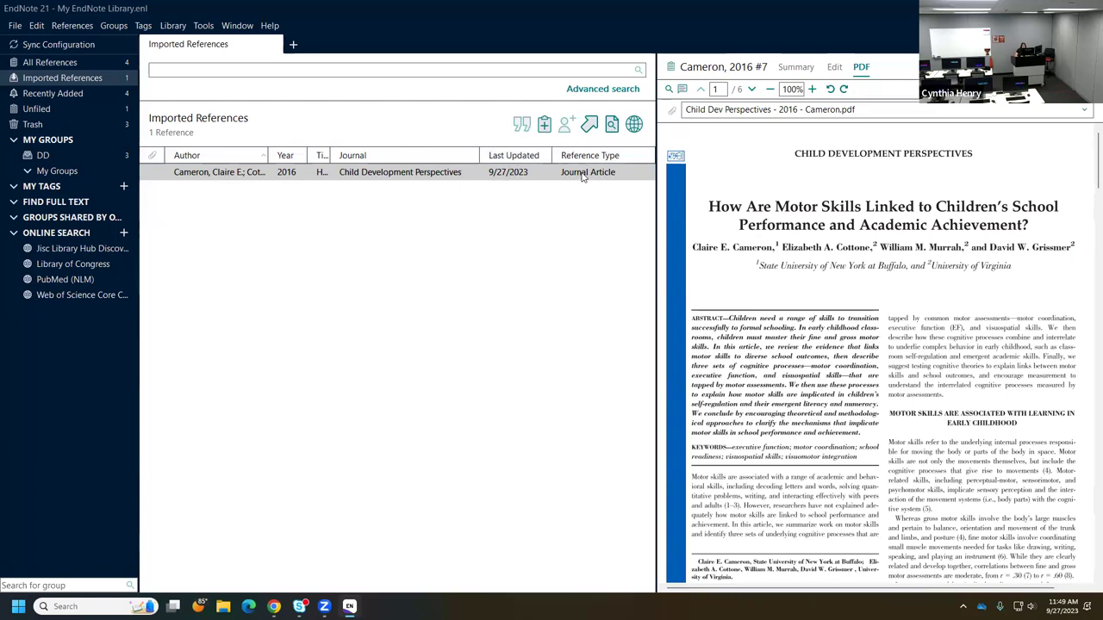
pyautogui.moveTo(332, 157); pyautogui.dragTo(442, 156)
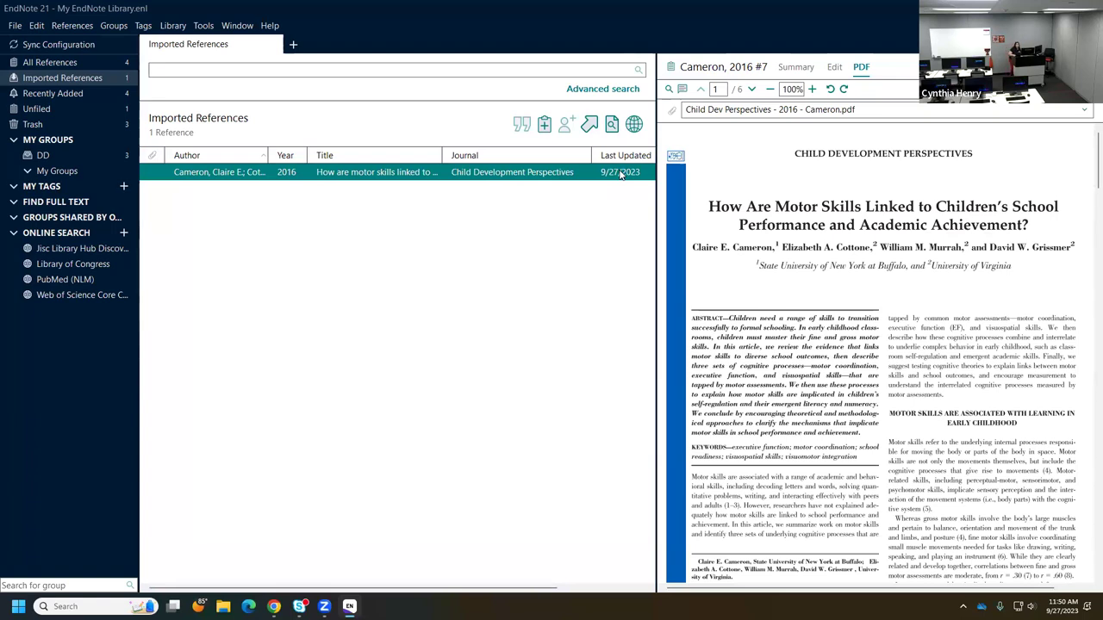
# - Capitalise 'skills' in the Cameron title, revert it to lowercase, save the reference, then deselect it
pyautogui.click(832, 67)
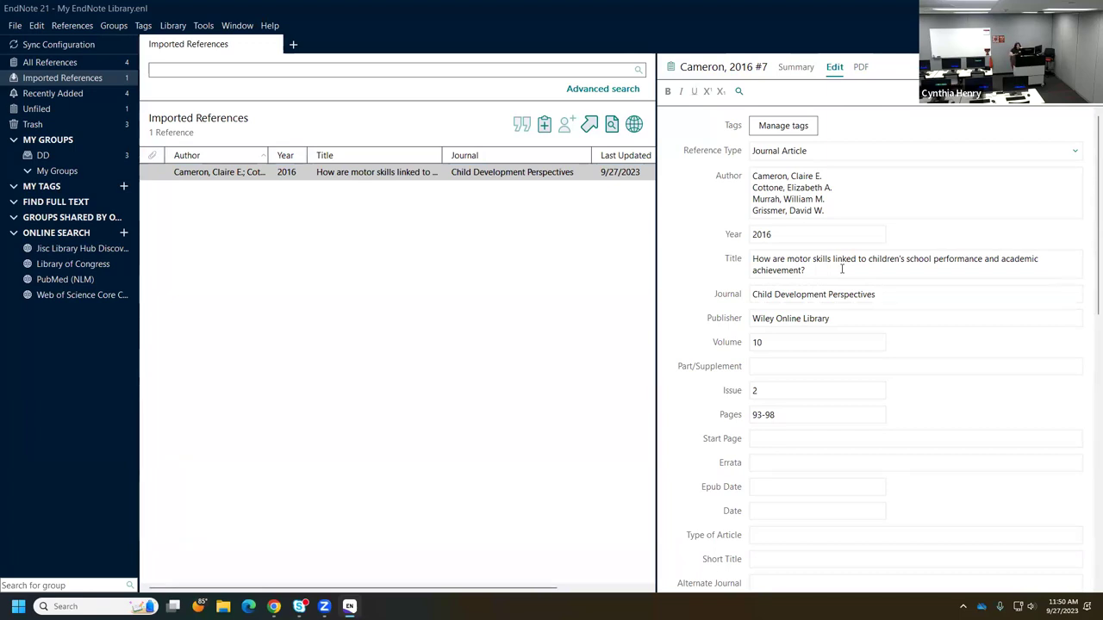
pyautogui.click(816, 256)
pyautogui.press('BackSpace')
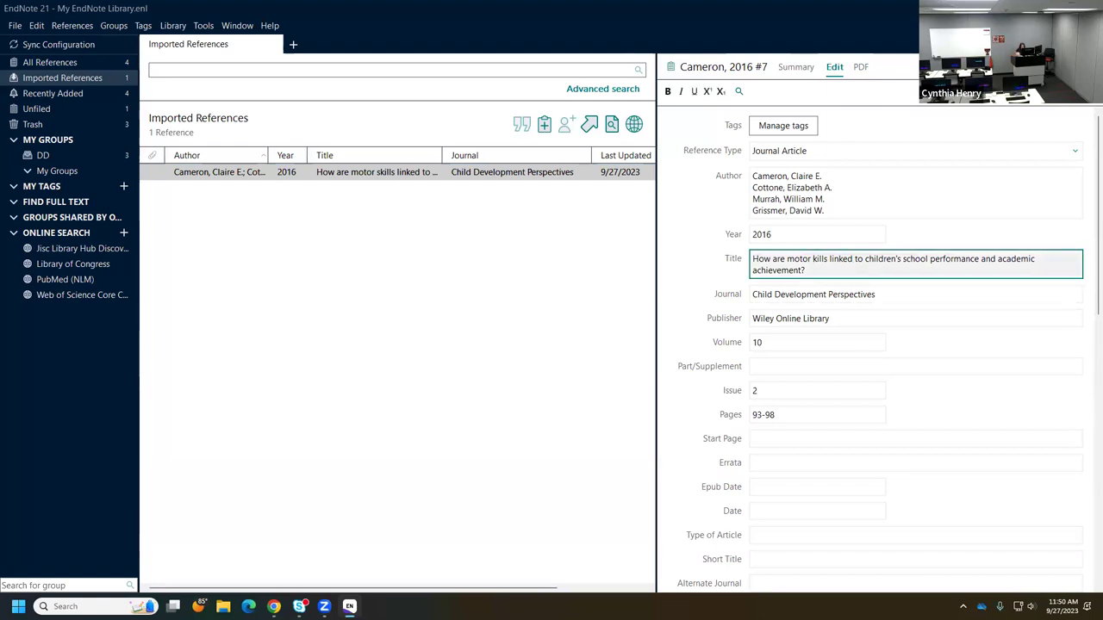
pyautogui.write('S')
pyautogui.press('BackSpace')
pyautogui.write('s')
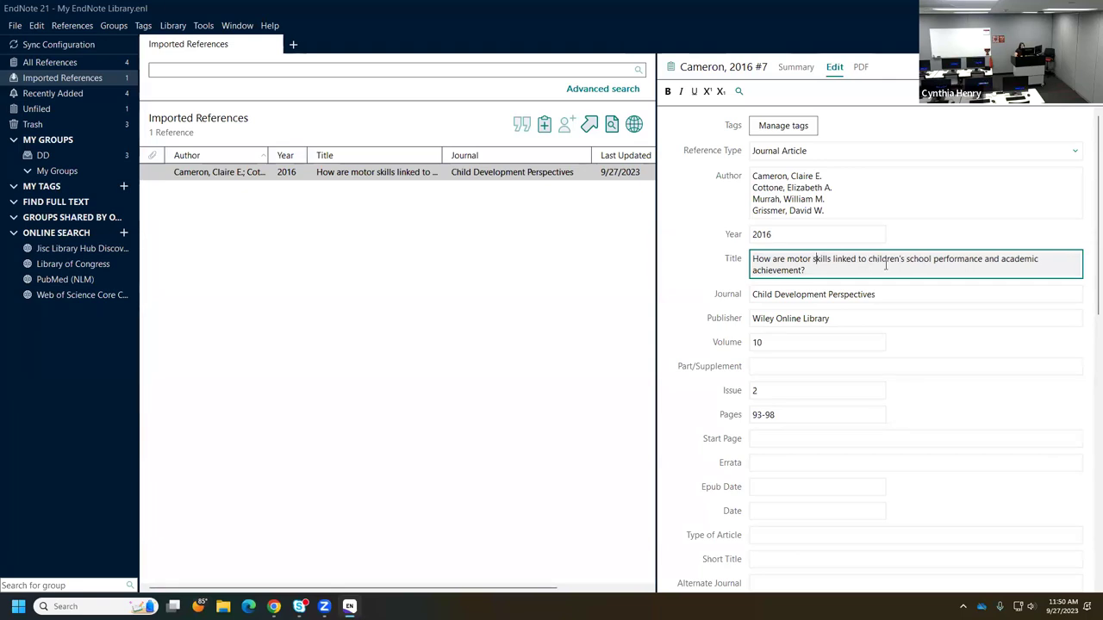
pyautogui.click(616, 296)
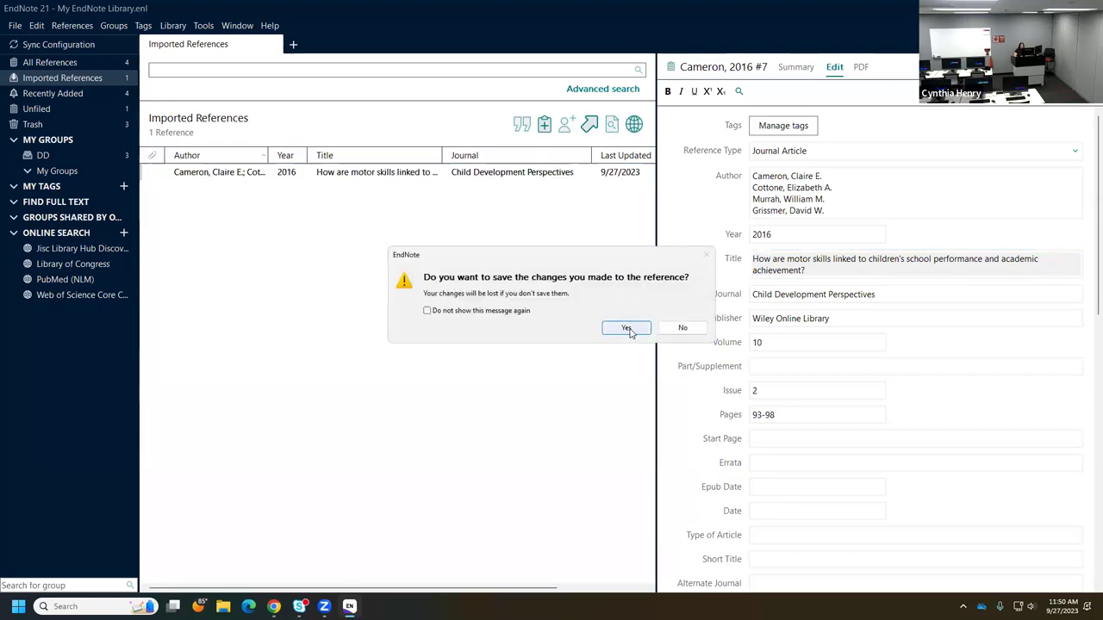
pyautogui.click(626, 329)
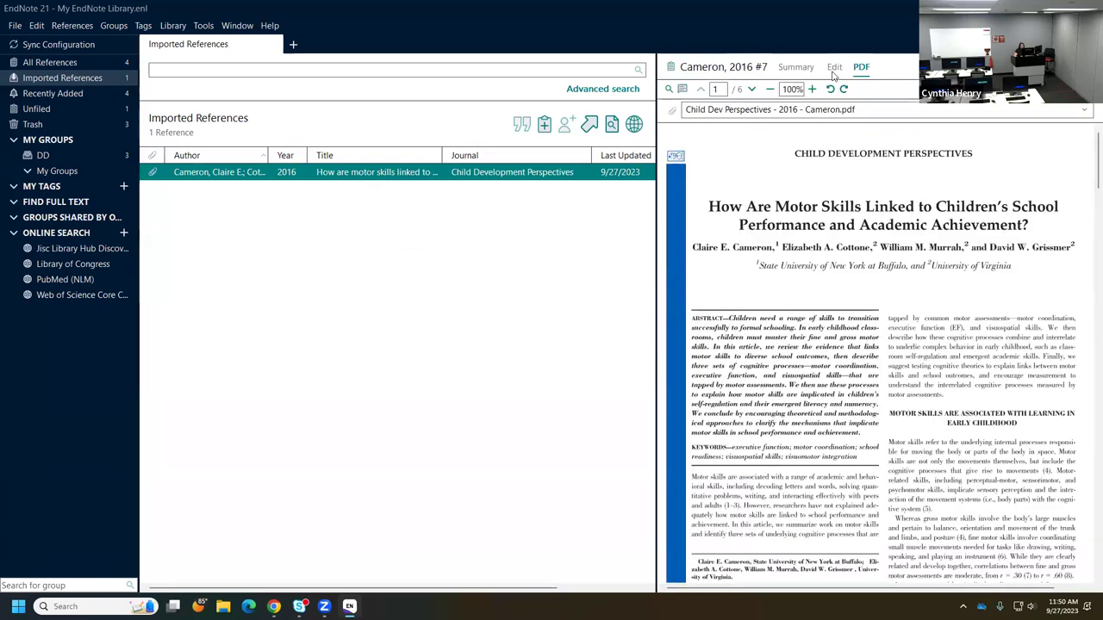
pyautogui.click(834, 66)
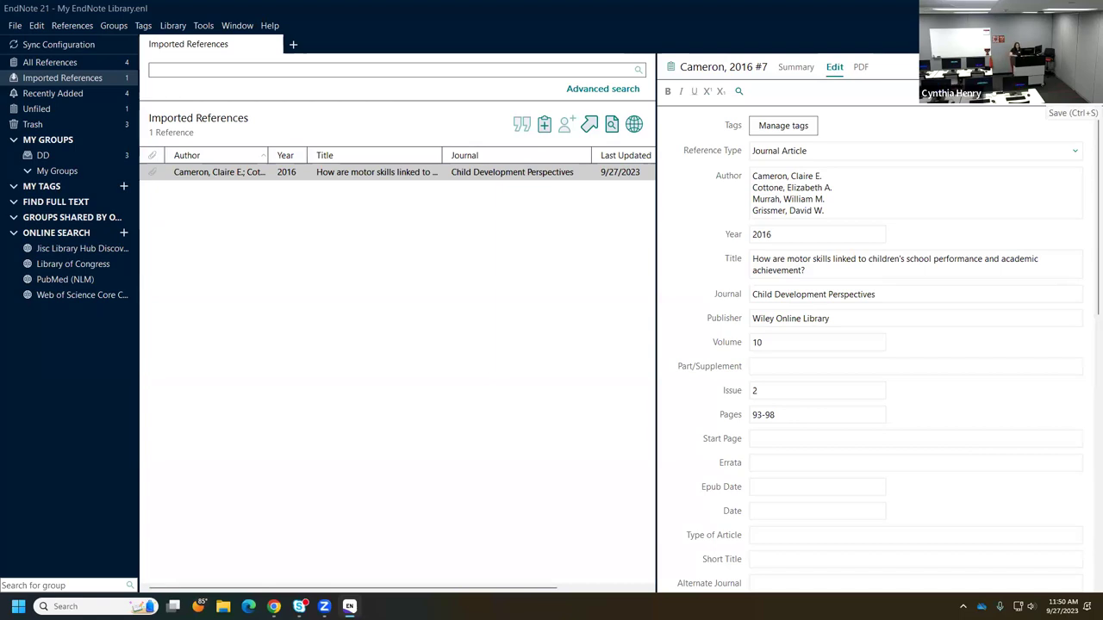
pyautogui.click(960, 273)
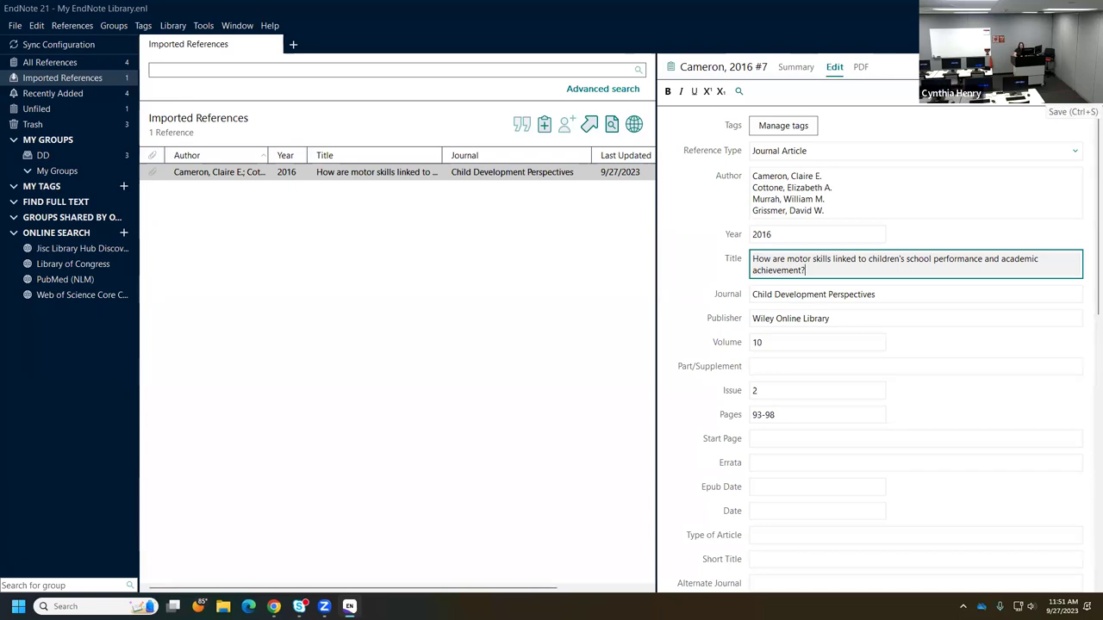
pyautogui.click(482, 298)
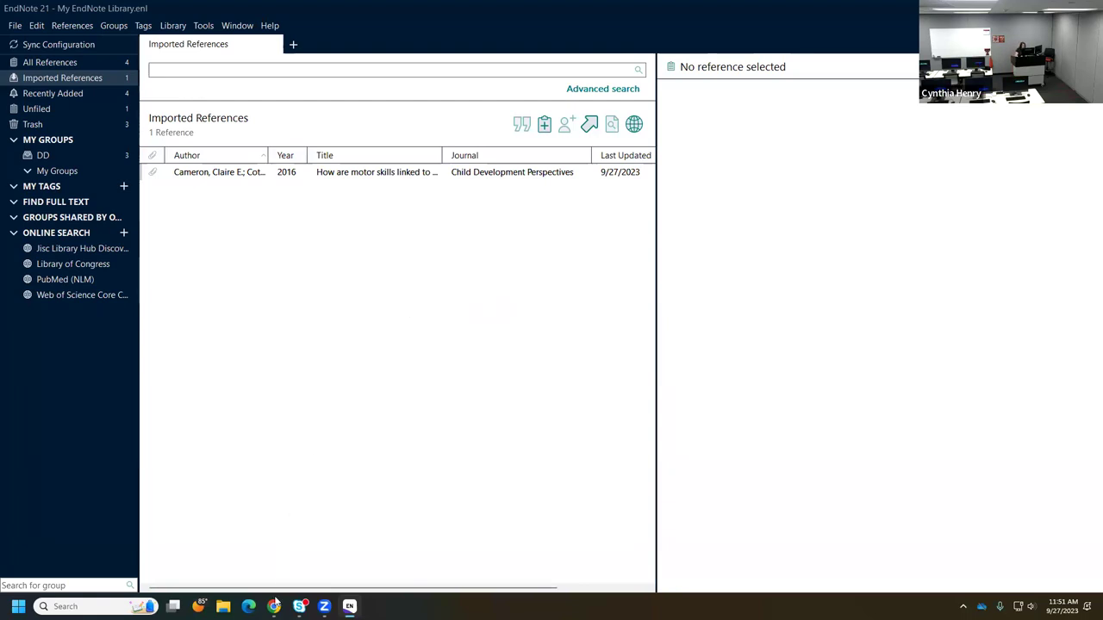
# - Open TTU University Libraries in a new Chrome tab and search Databases A-Z for 'pubmed'
pyautogui.moveTo(274, 607)
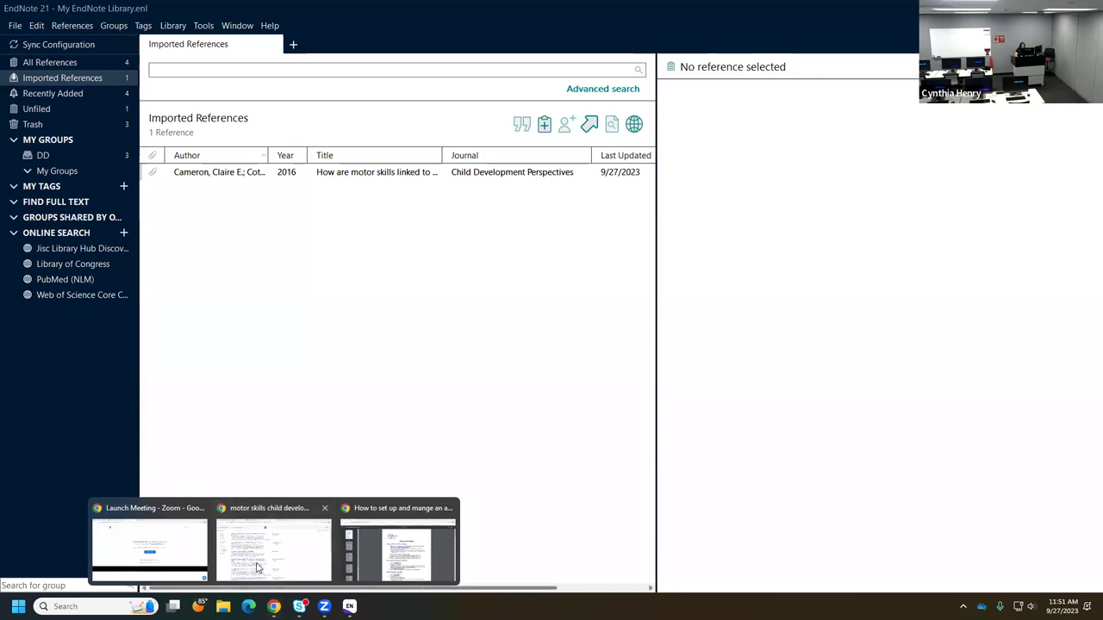
pyautogui.click(273, 547)
pyautogui.click(704, 9)
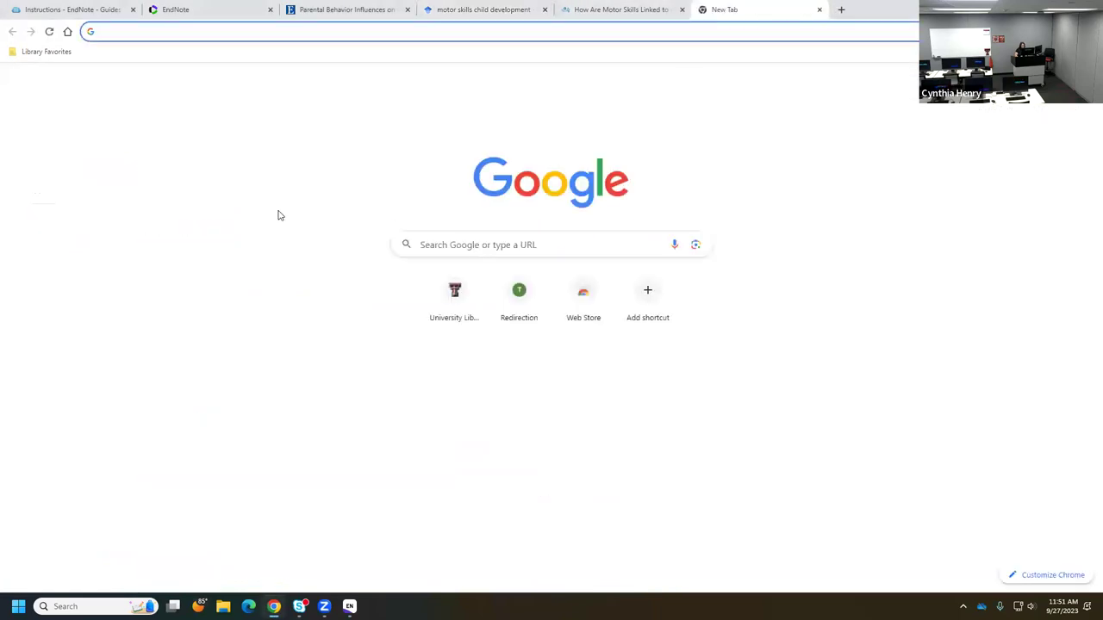
pyautogui.click(448, 296)
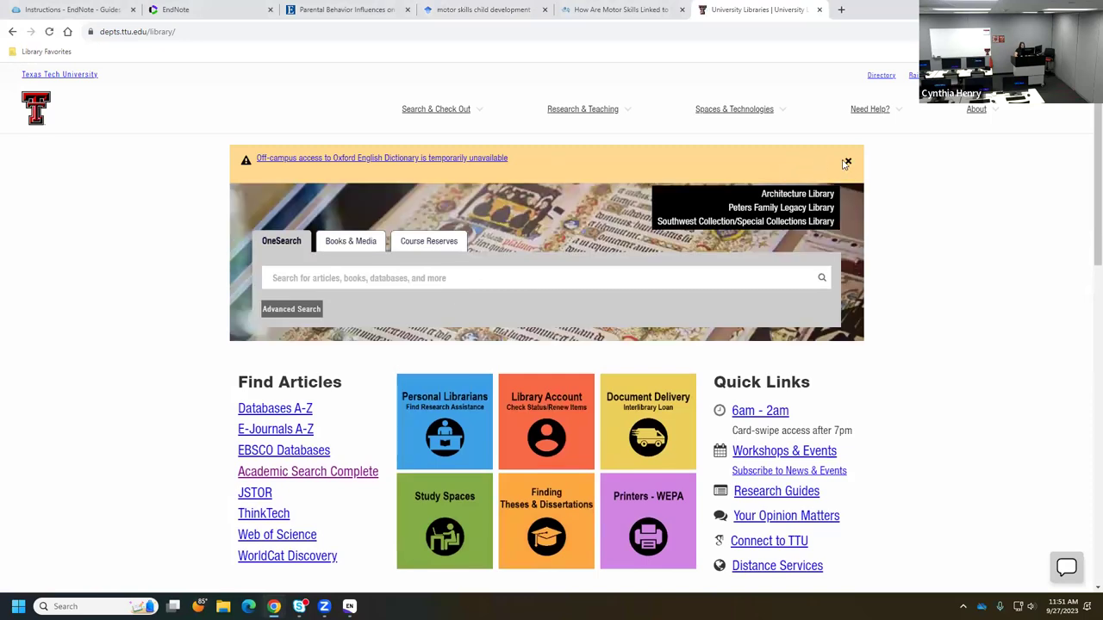
pyautogui.click(848, 161)
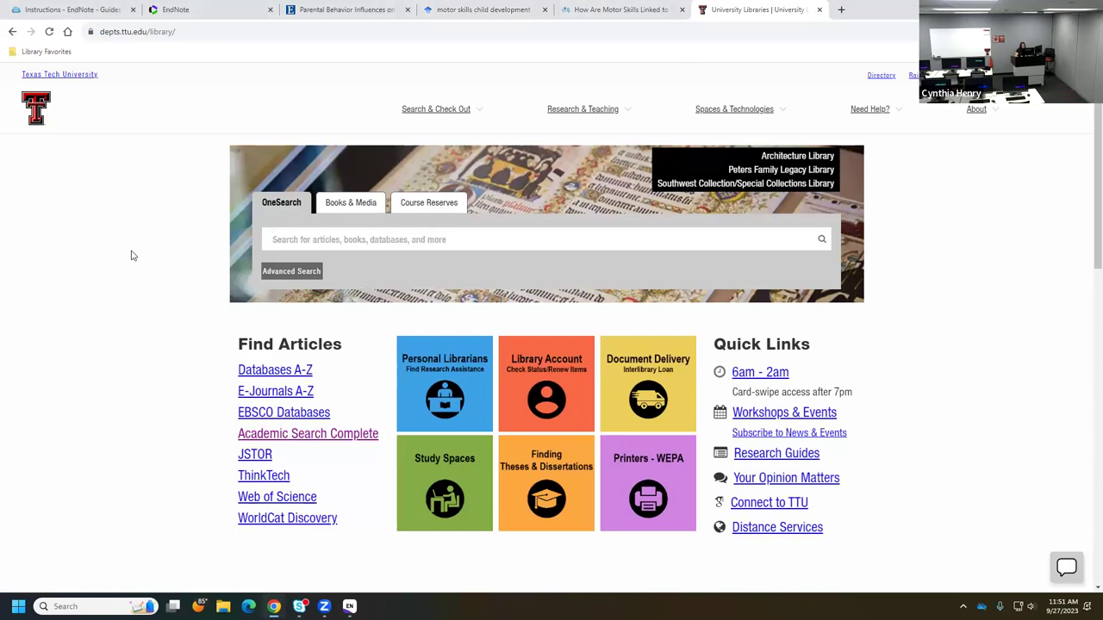
pyautogui.click(261, 377)
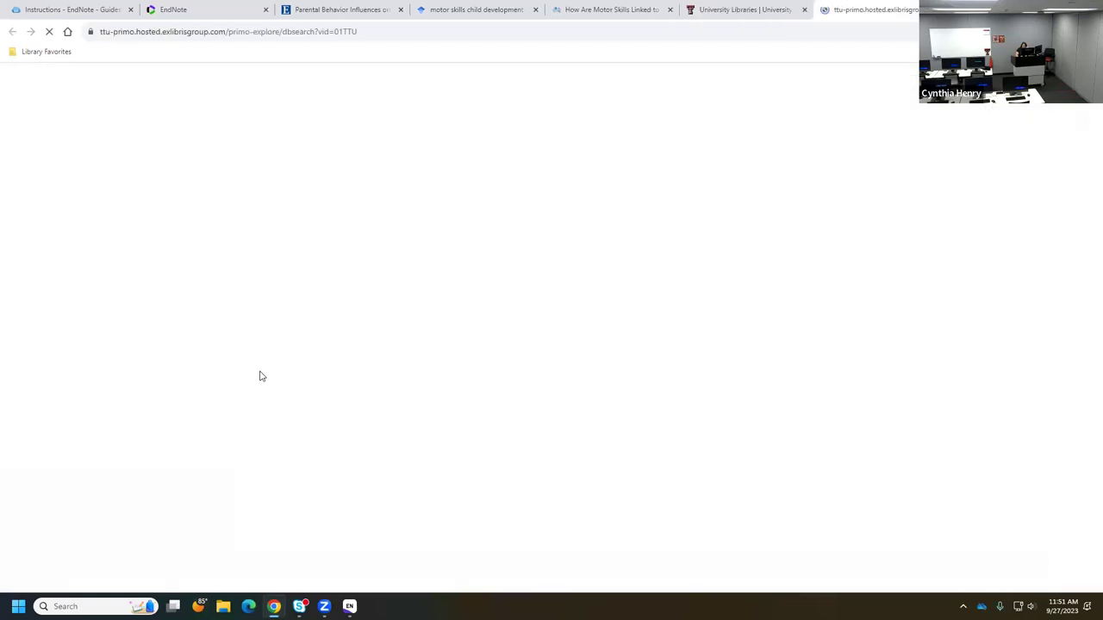
pyautogui.write('pubmed')
pyautogui.press('Return')
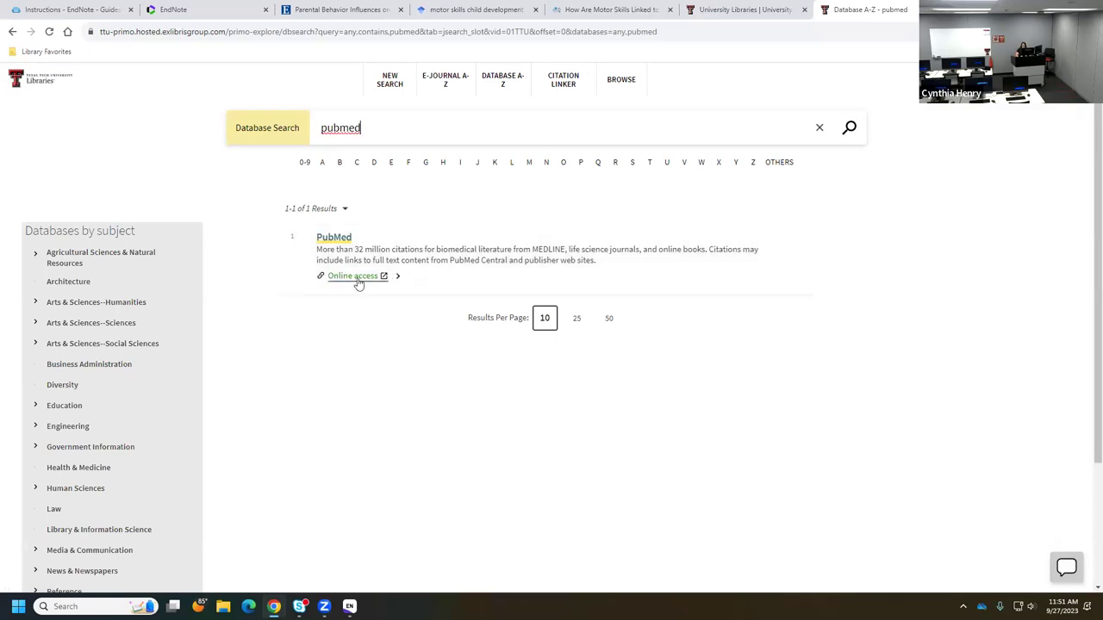
# - Open PubMed through the library link and search for 'motor skills child development'
pyautogui.click(359, 278)
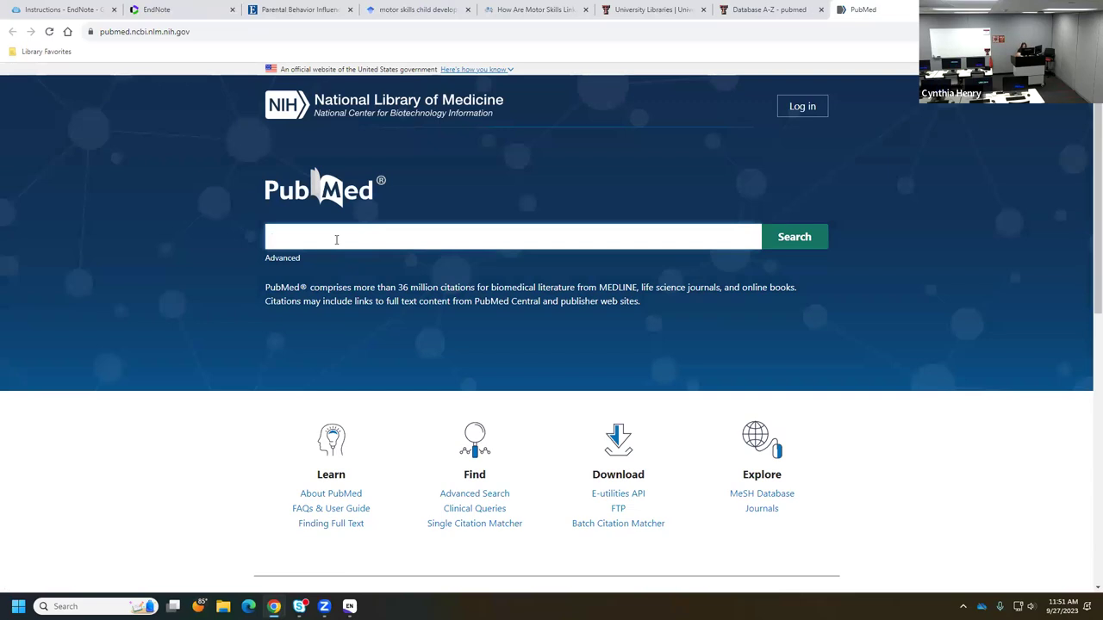
pyautogui.write('motor')
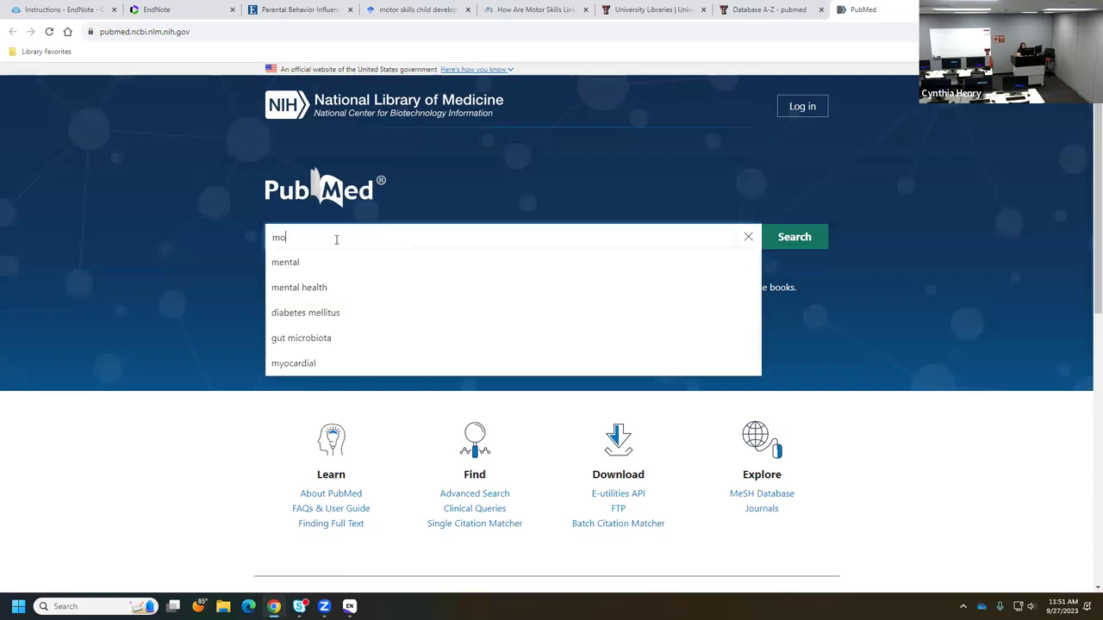
pyautogui.press('BackSpace')
pyautogui.write('r s')
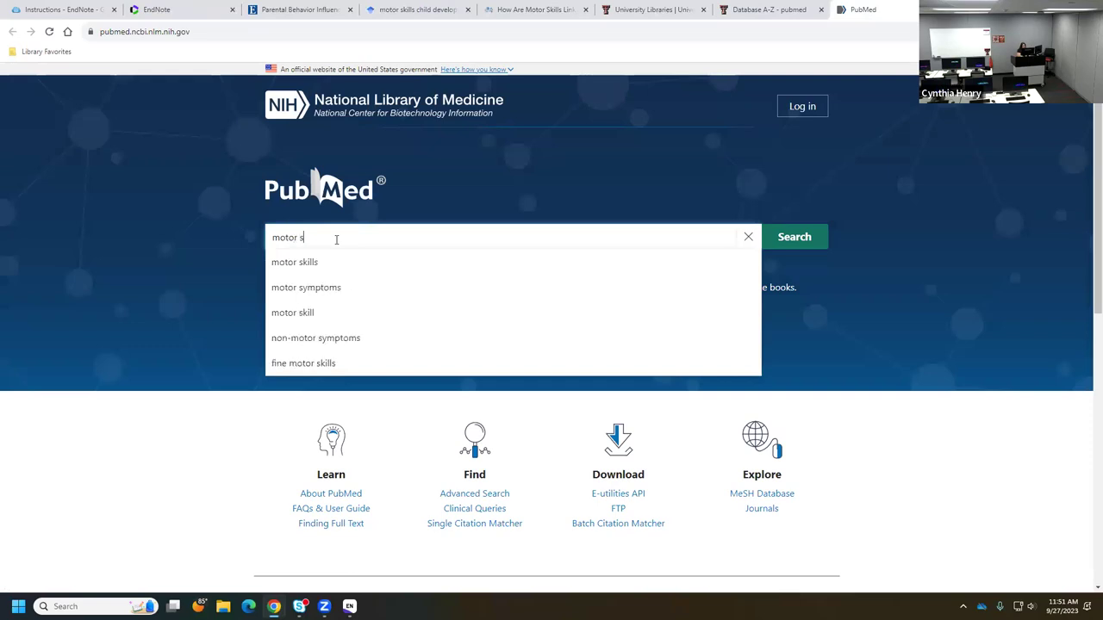
pyautogui.write('kills ch')
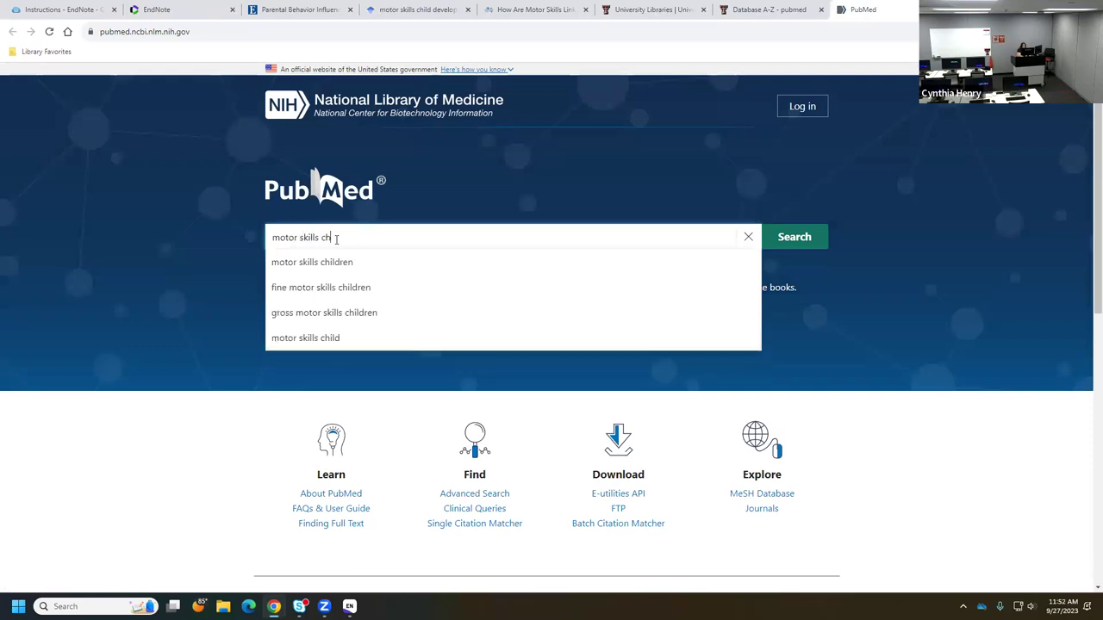
pyautogui.write('ild dev')
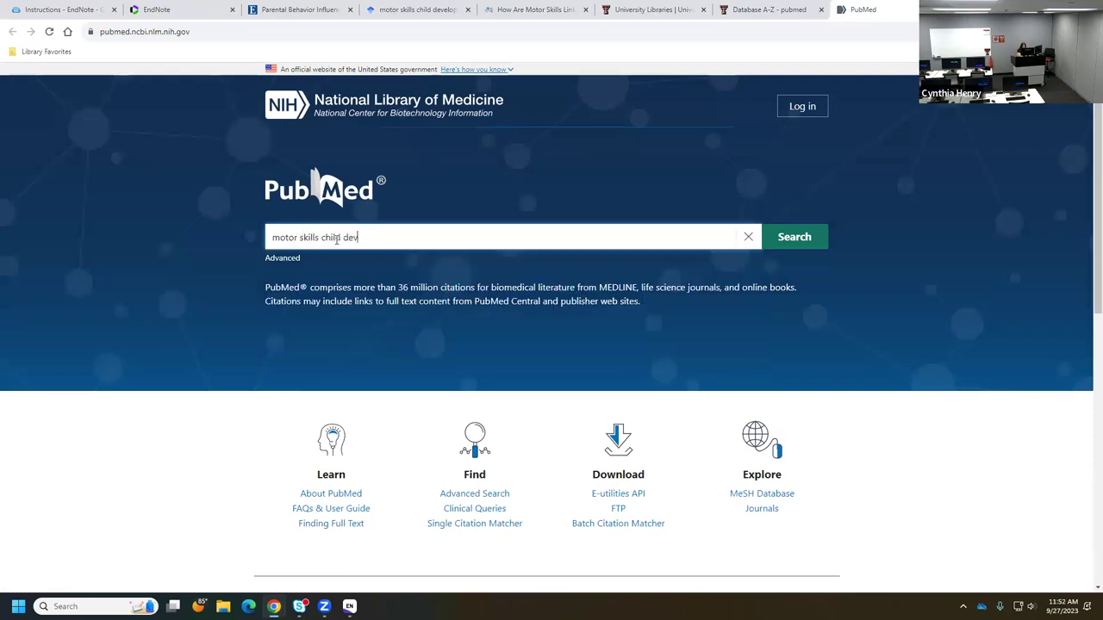
pyautogui.write('elopment')
pyautogui.click(794, 238)
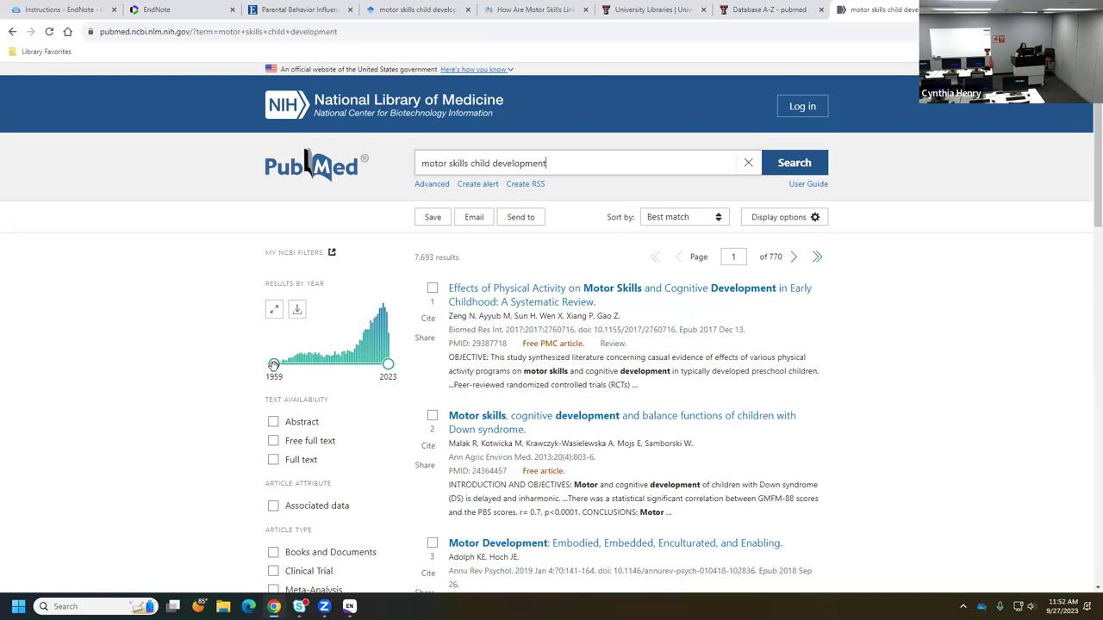
# - Limit the PubMed results to publication years 2019–2023
pyautogui.moveTo(273, 364); pyautogui.dragTo(380, 363)
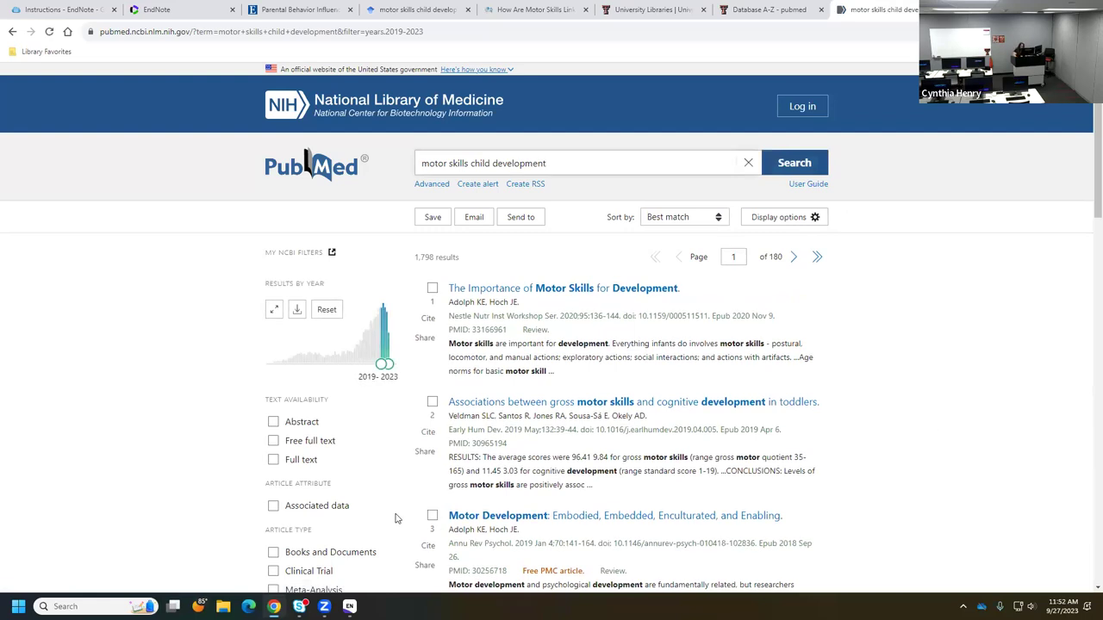
pyautogui.scroll(-1, 373, 493)
pyautogui.scroll(-3, 373, 493)
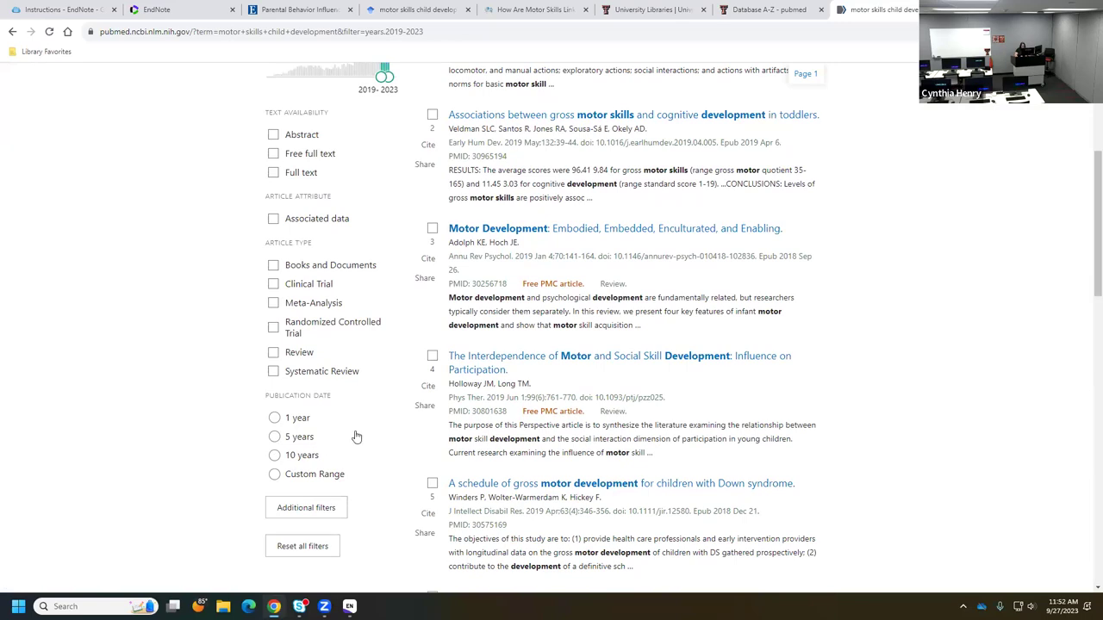
pyautogui.scroll(1, 356, 437)
pyautogui.scroll(-1, 328, 435)
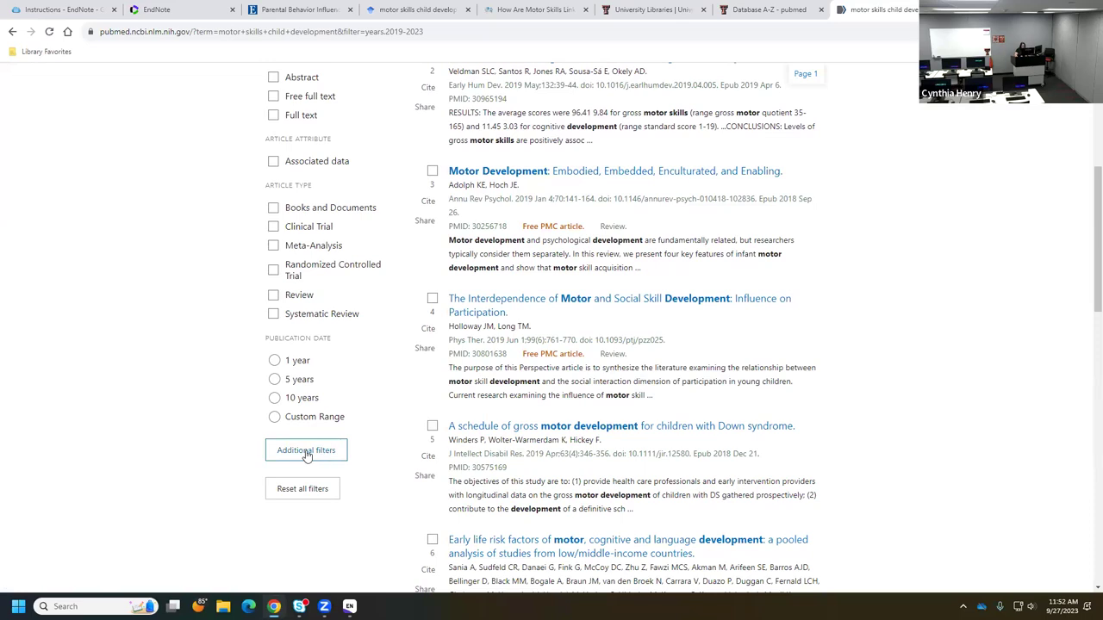
pyautogui.scroll(2, 431, 435)
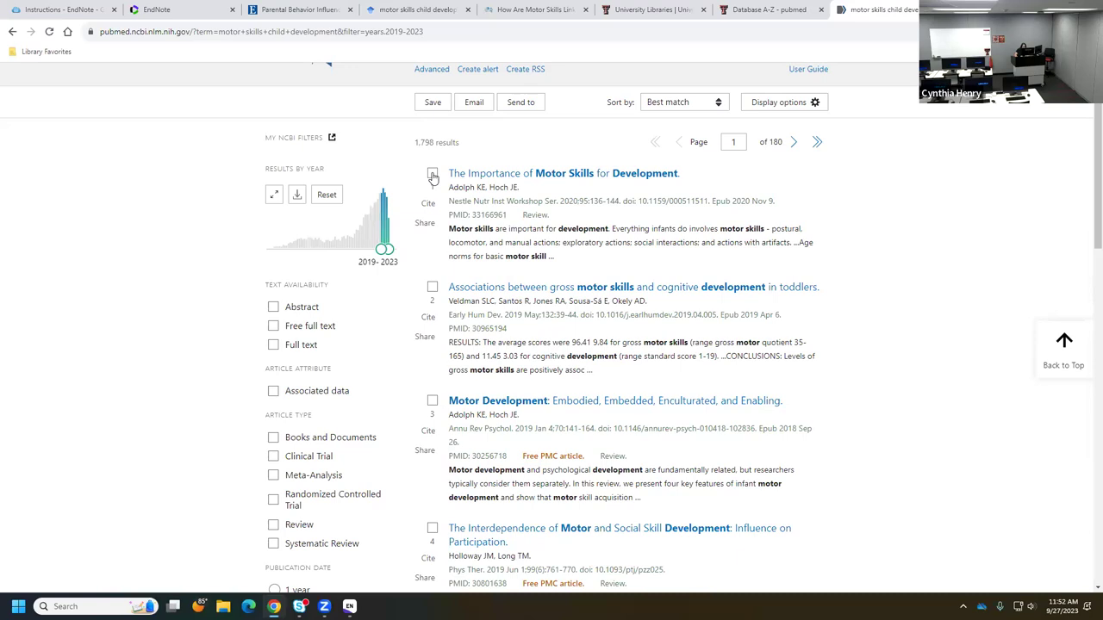
# - Tick the first three search results for export
pyautogui.click(432, 175)
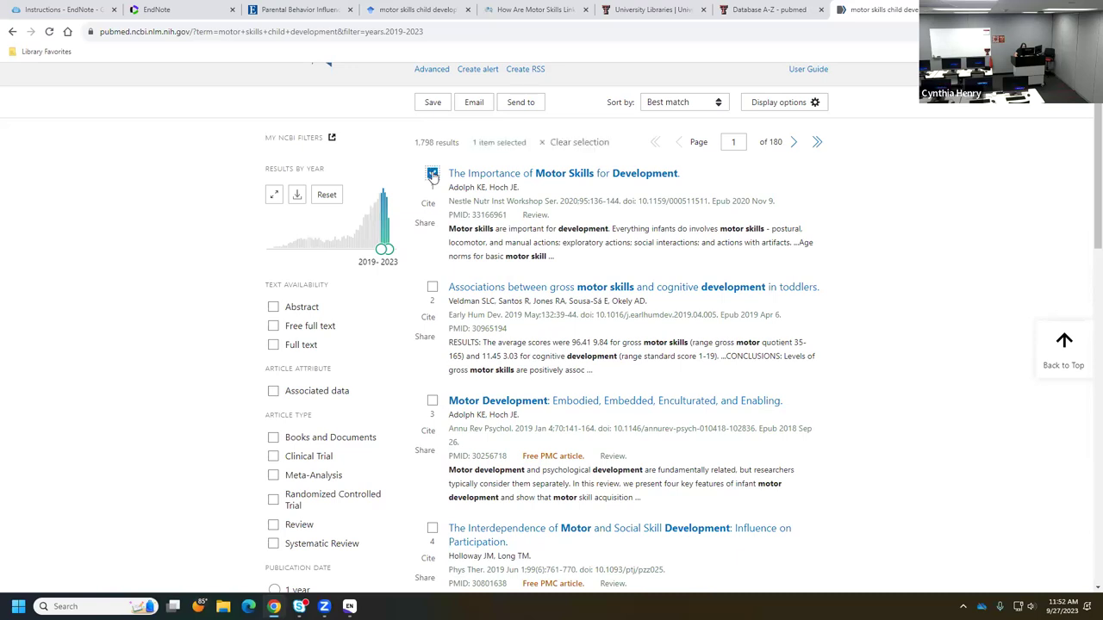
pyautogui.click(433, 287)
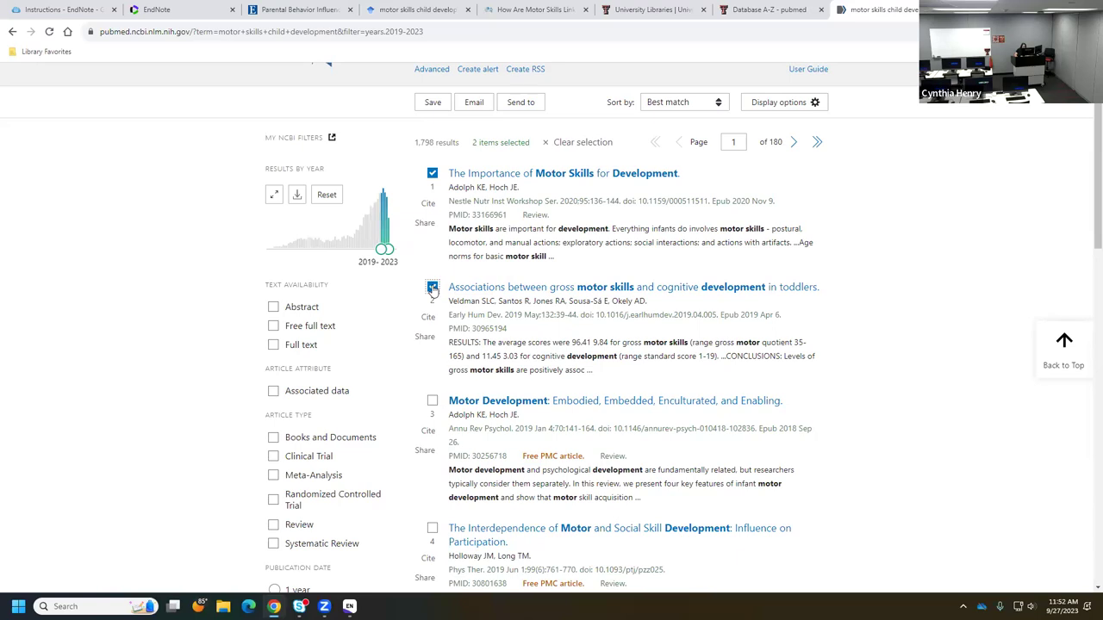
pyautogui.click(433, 402)
pyautogui.click(520, 103)
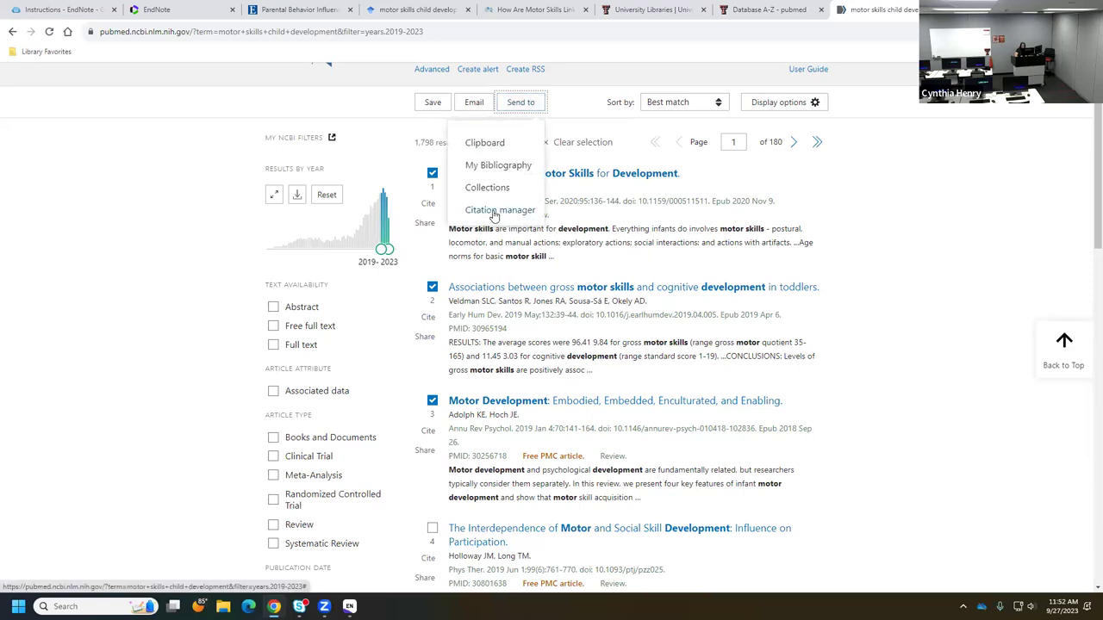
# - Export the three marked articles, Selection (3), to a citation-manager file
pyautogui.click(495, 212)
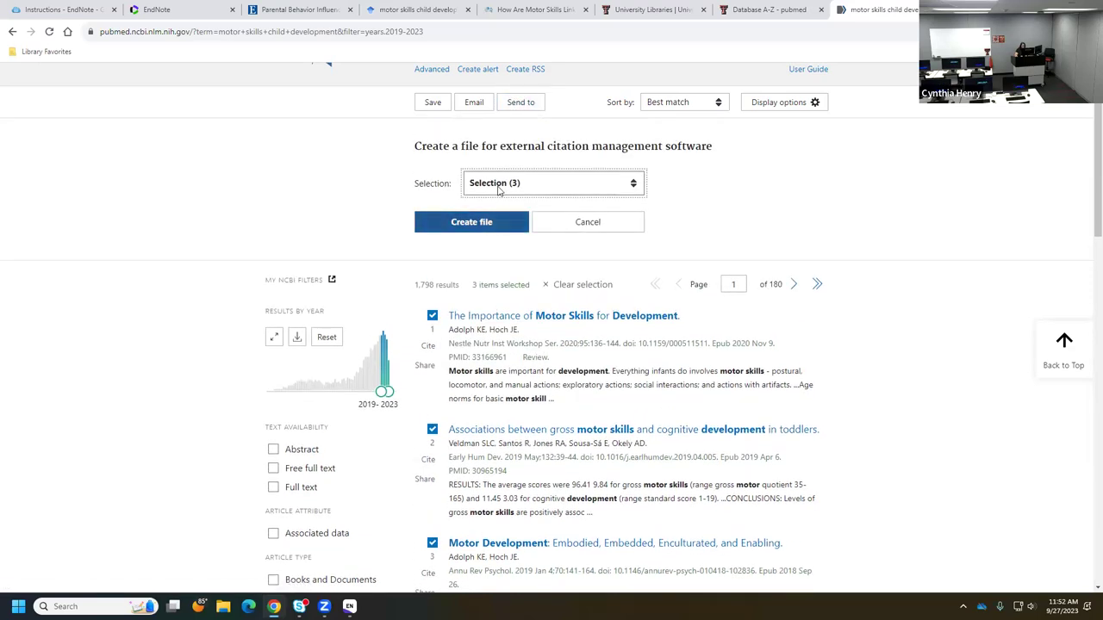
pyautogui.click(498, 185)
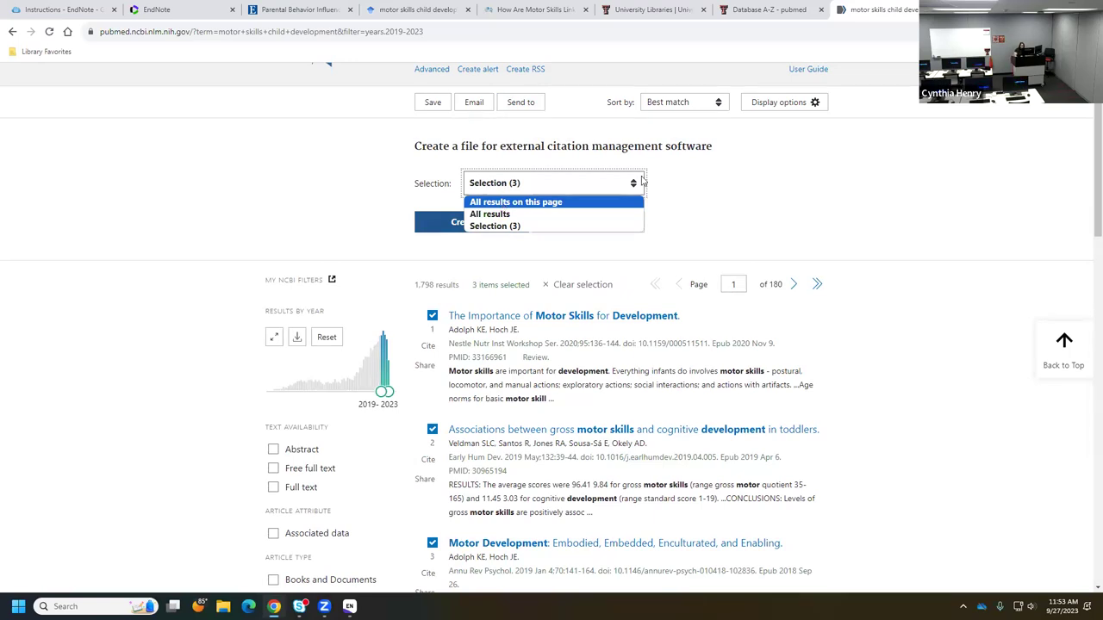
pyautogui.click(500, 226)
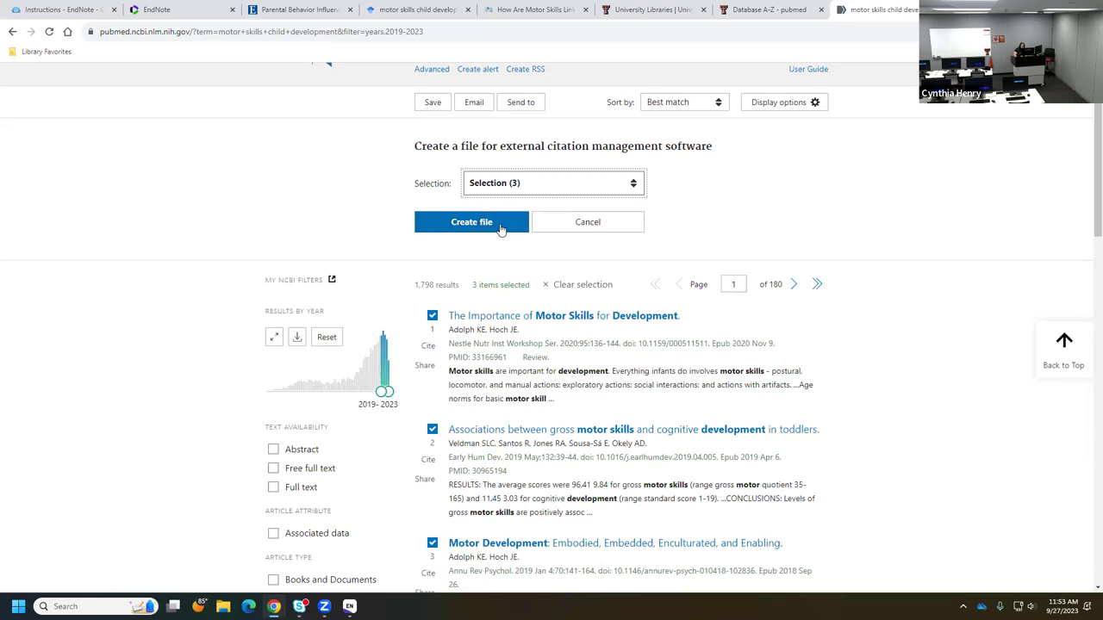
pyautogui.click(451, 224)
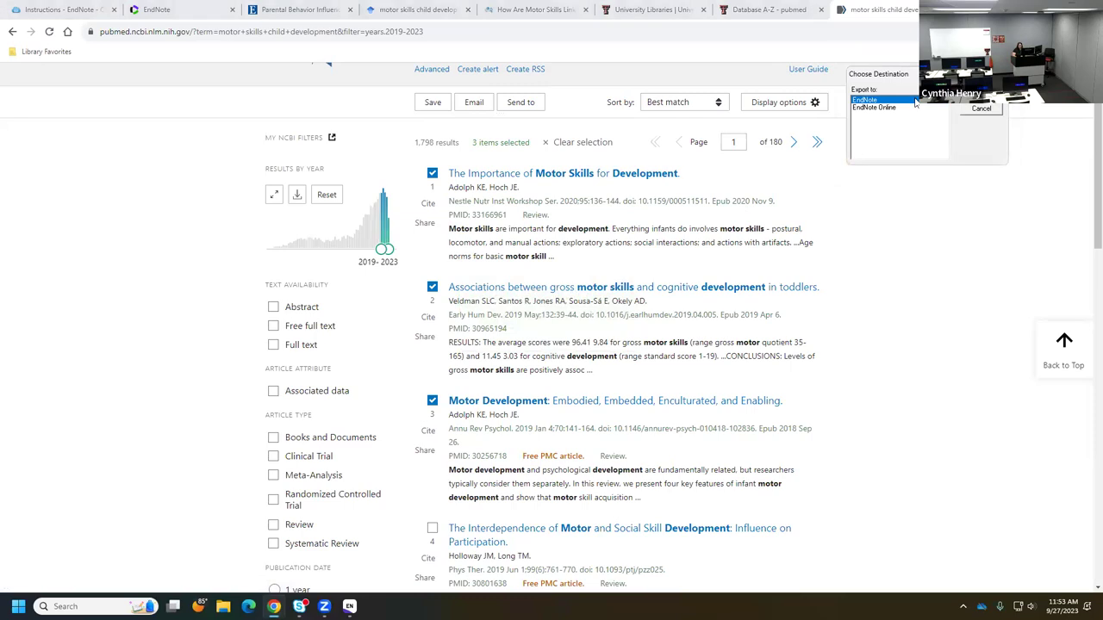
# - Import the three PubMed citations into EndNote and list the Unfiled references
pyautogui.press('Return')
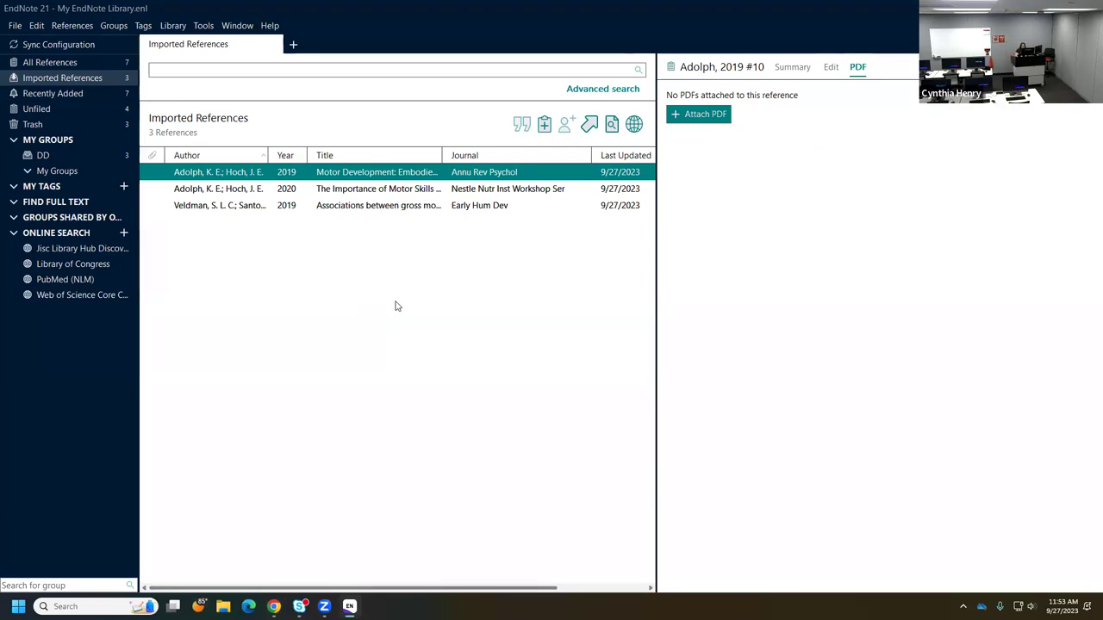
pyautogui.click(28, 108)
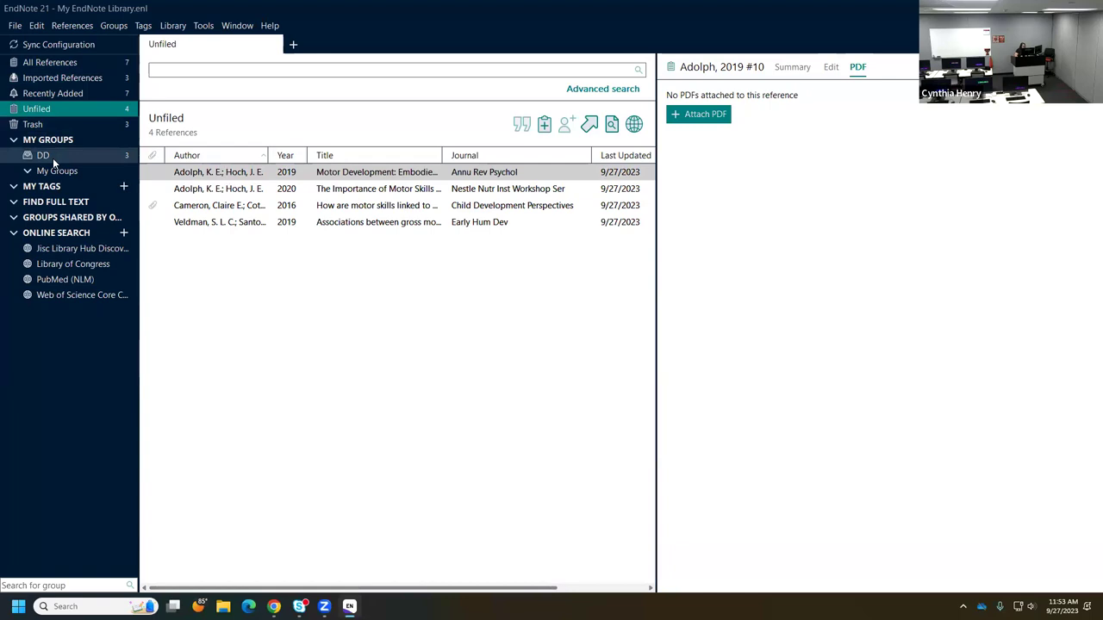
# - Select the four unfiled references, including Adolph 2020, Cameron 2016 and Veldman 2019, and drag them into DD
pyautogui.keyDown('shift'); pyautogui.click(222, 188); pyautogui.keyUp('shift')
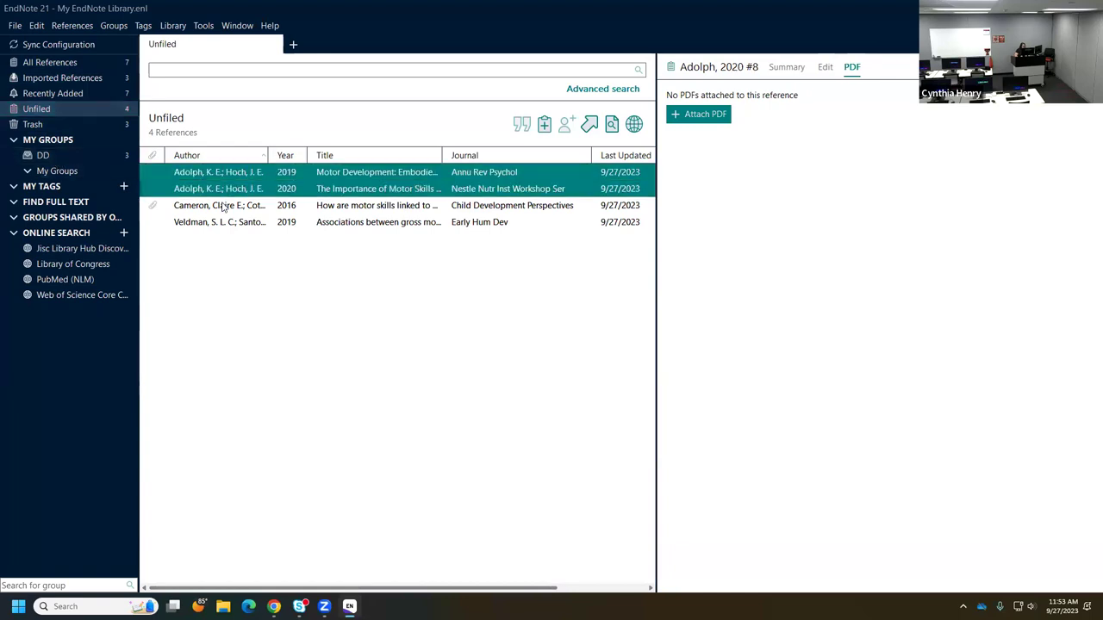
pyautogui.keyDown('shift'); pyautogui.click(221, 207); pyautogui.keyUp('shift')
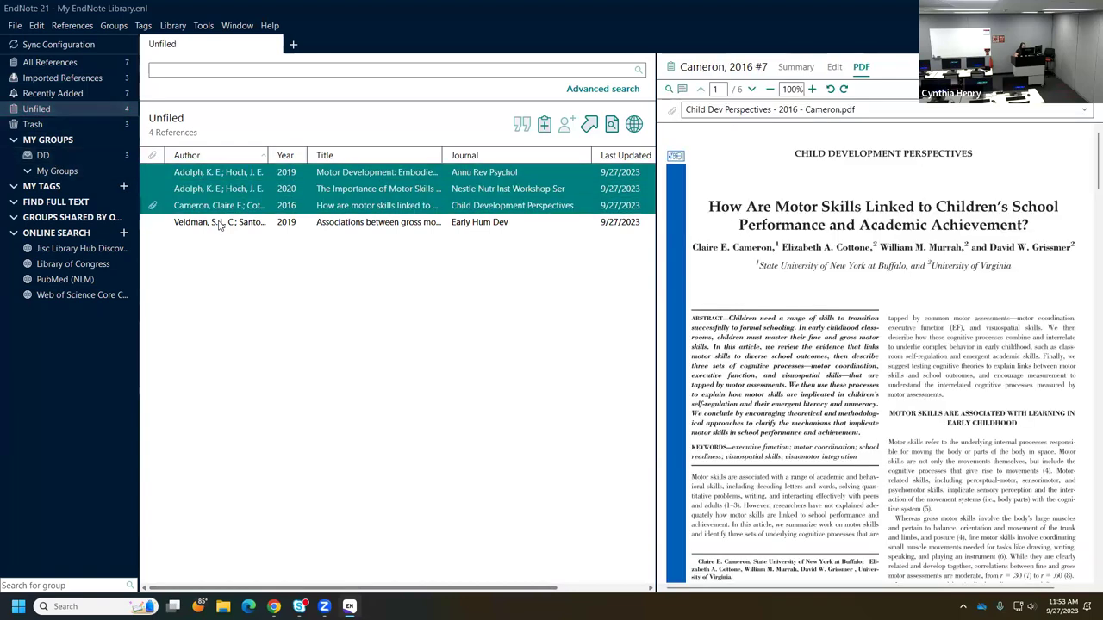
pyautogui.keyDown('shift'); pyautogui.click(220, 224); pyautogui.keyUp('shift')
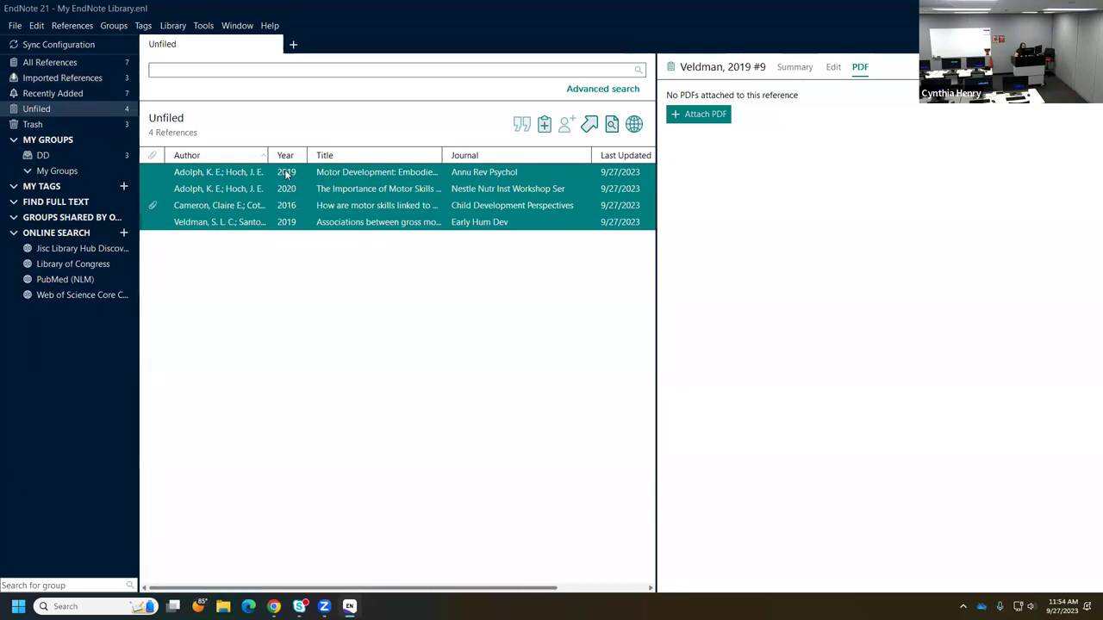
pyautogui.moveTo(228, 187); pyautogui.dragTo(54, 159)
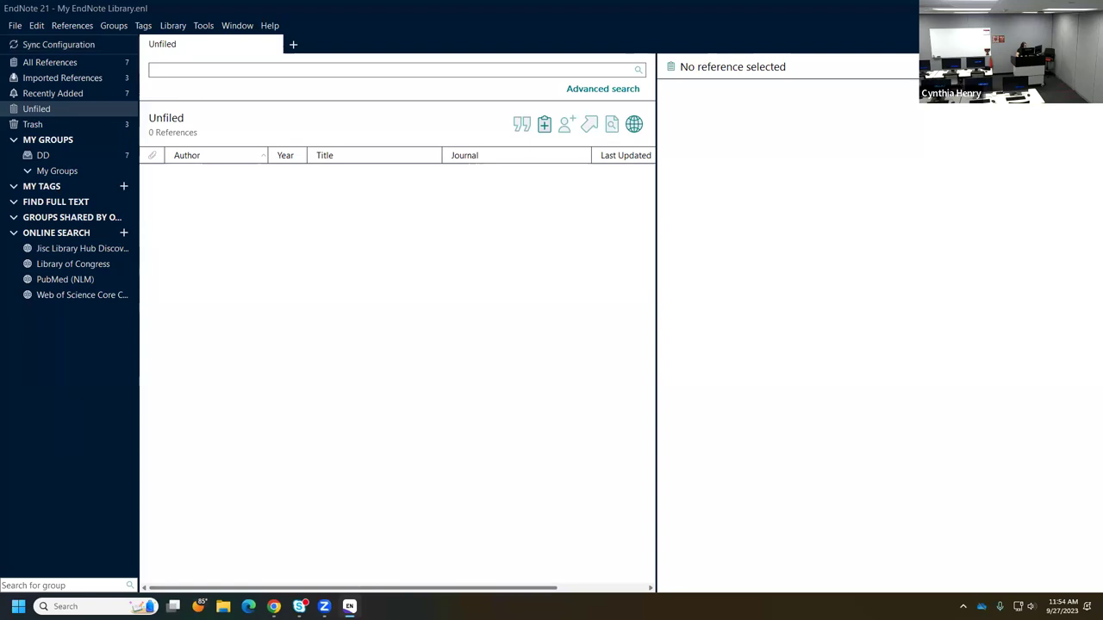
pyautogui.hotkey('alt', 'Tab')
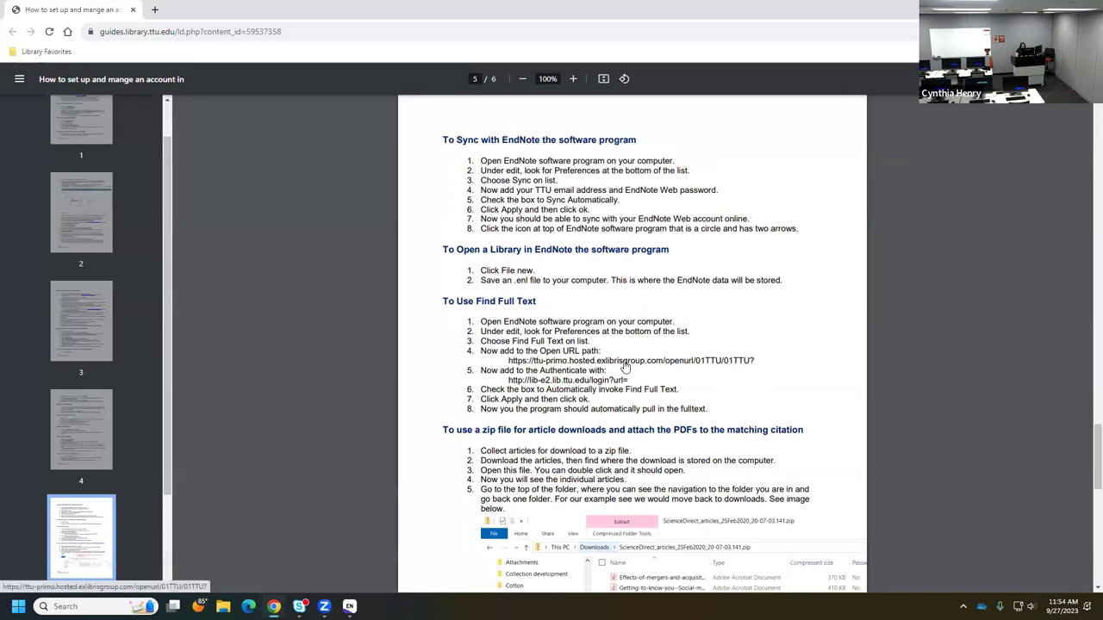
pyautogui.click(746, 367)
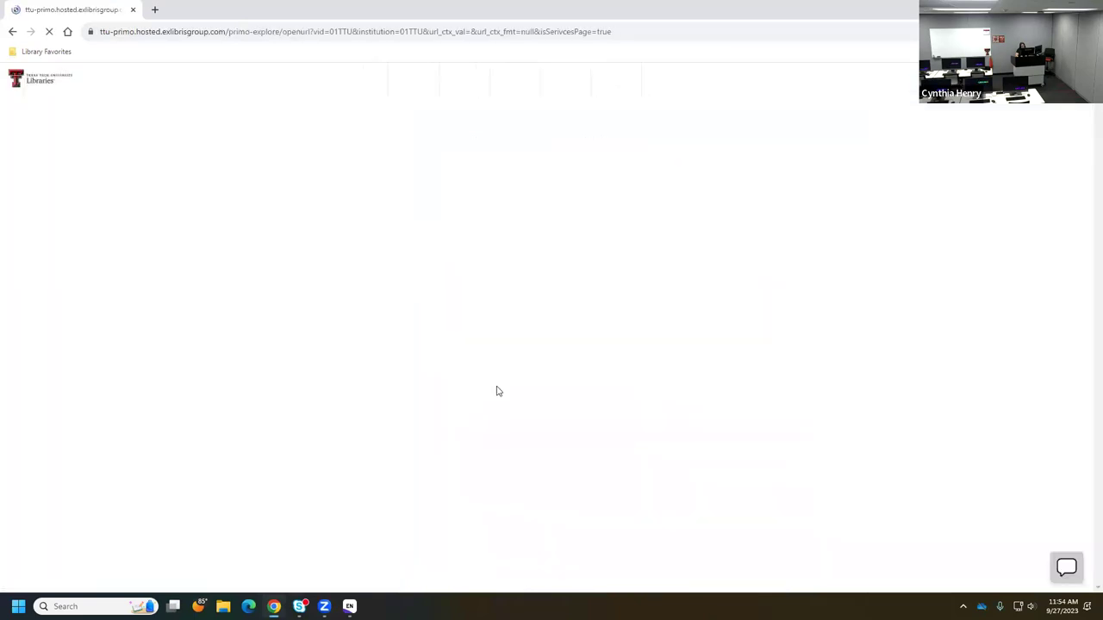
pyautogui.click(12, 31)
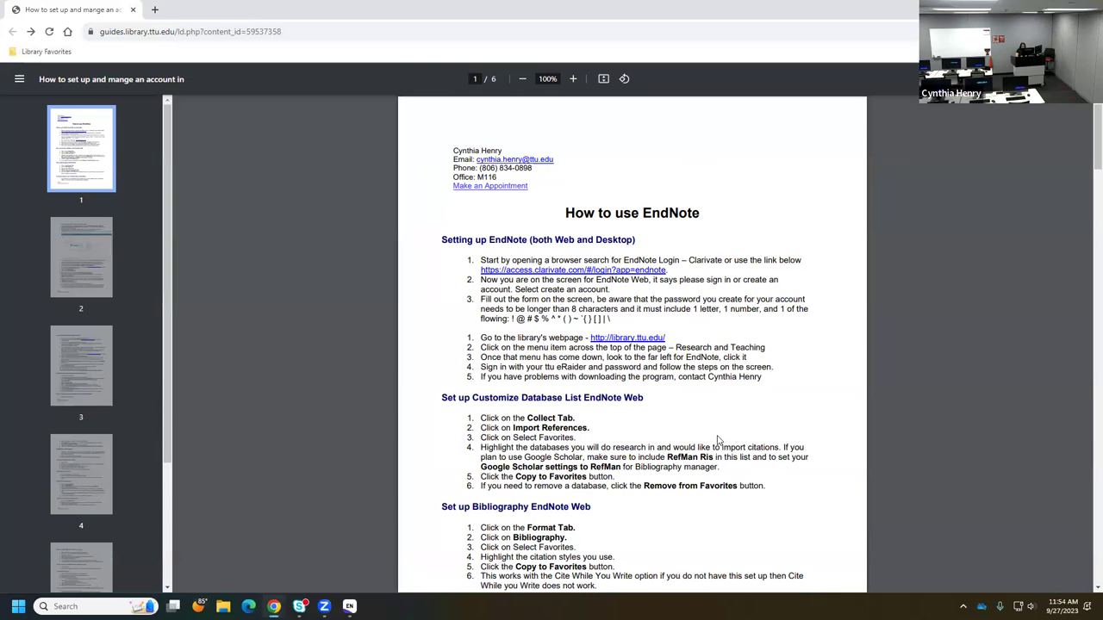
pyautogui.scroll(-1, 698, 417)
pyautogui.scroll(-20, 698, 417)
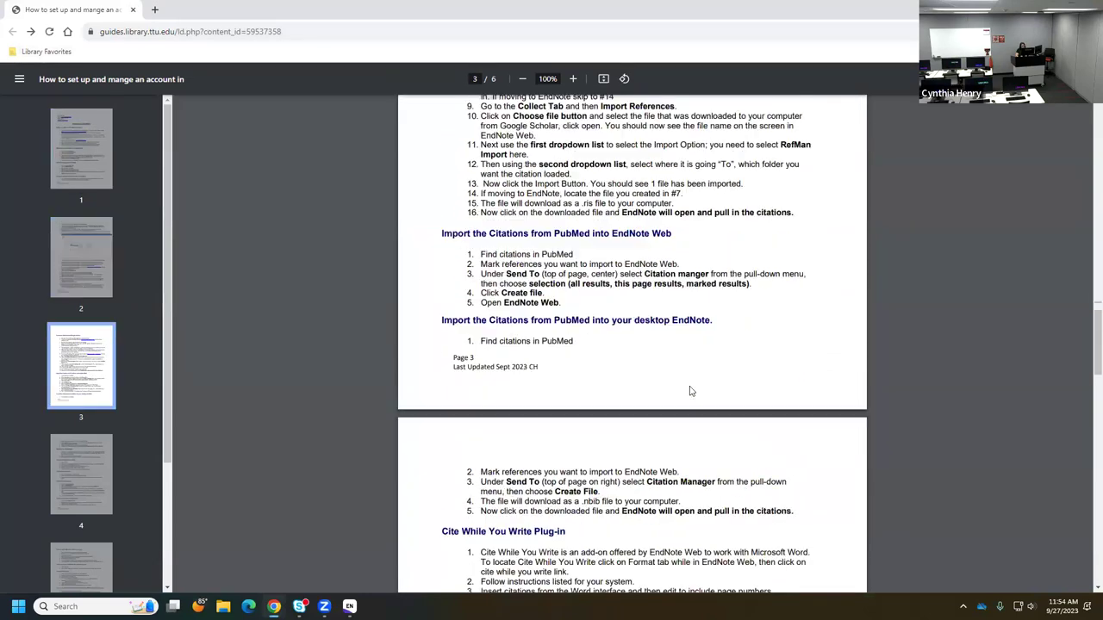
pyautogui.scroll(-4, 689, 390)
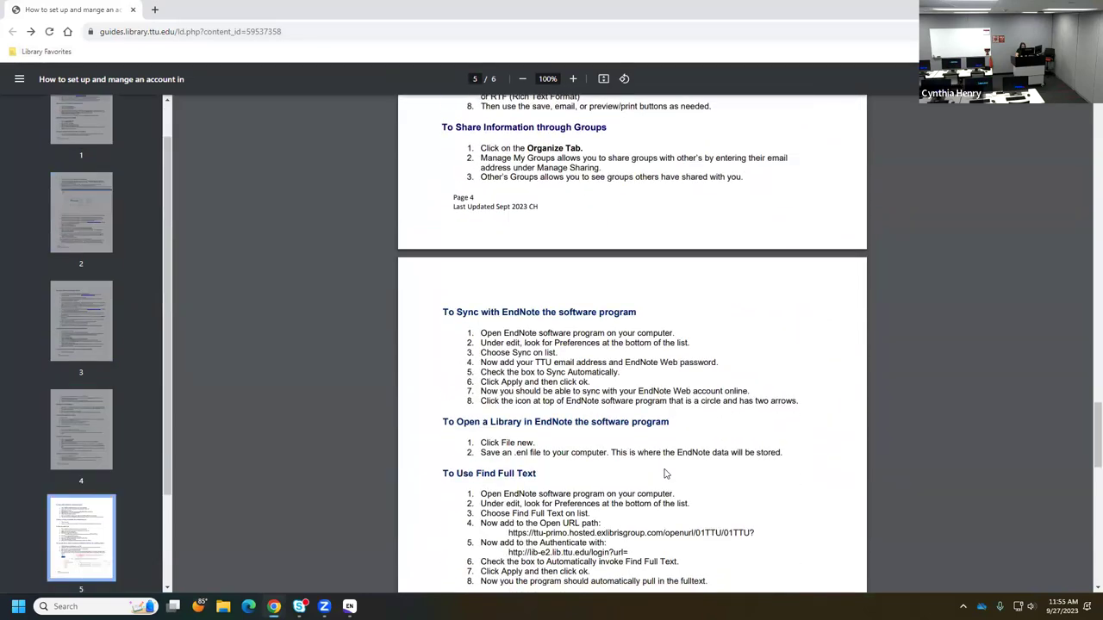
pyautogui.scroll(-1, 667, 469)
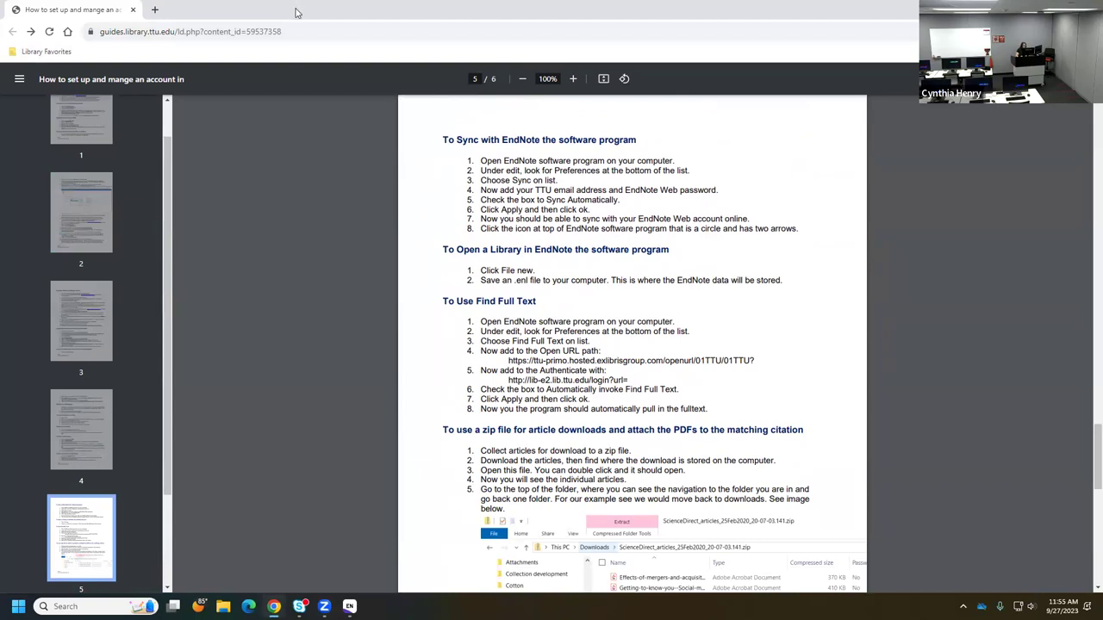
pyautogui.hotkey('alt', 'Tab')
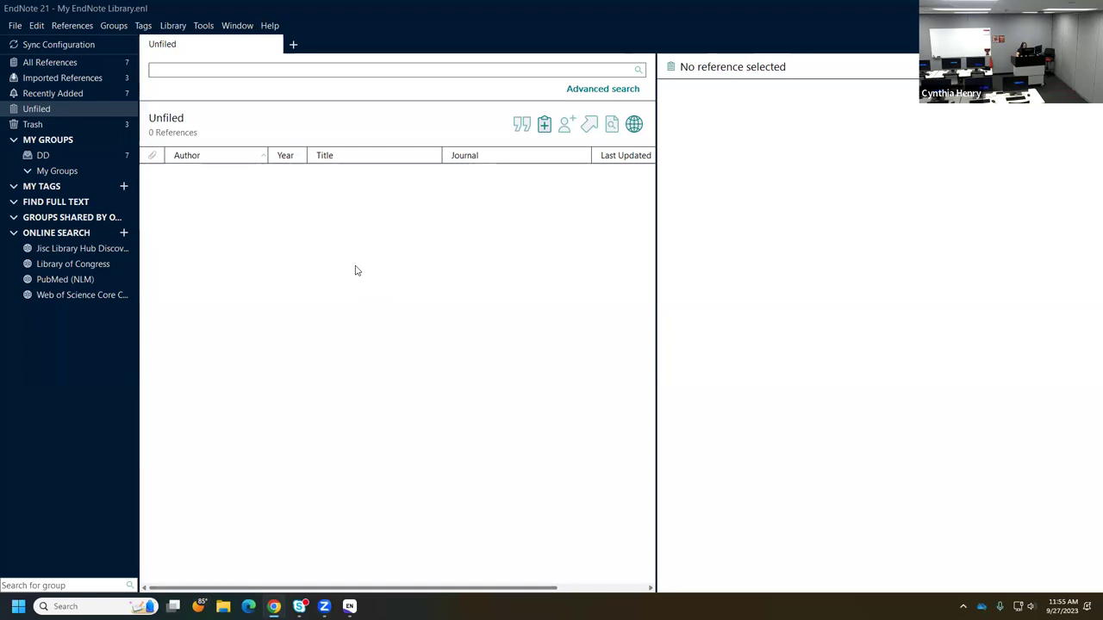
# - Open Edit > Preferences at the Find Full Text settings, with the cursor in the OpenURL Path field
pyautogui.click(36, 25)
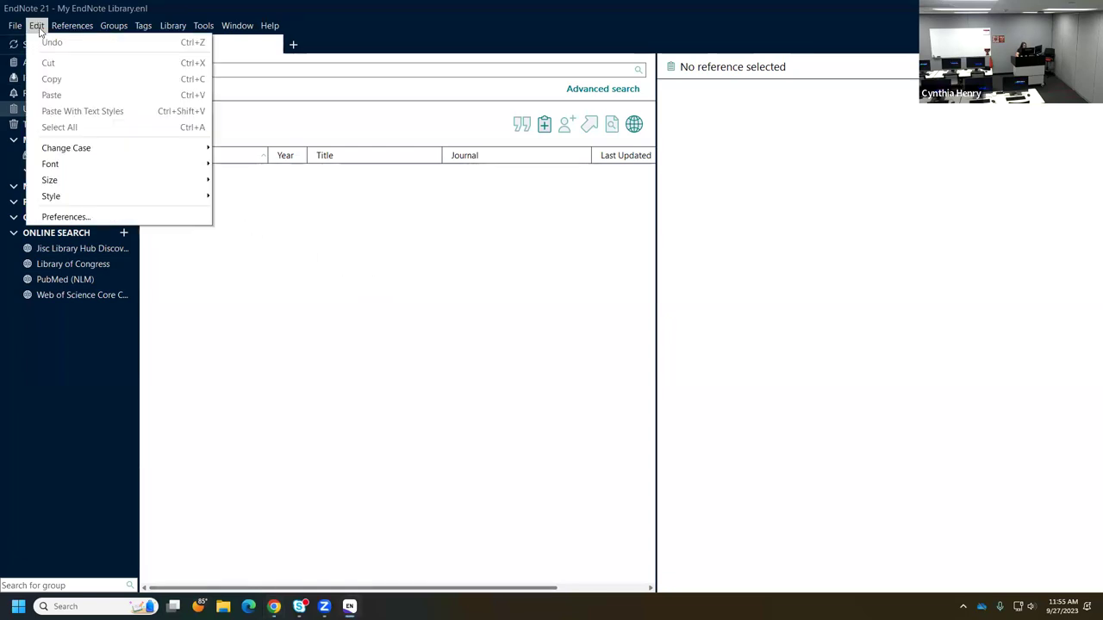
pyautogui.click(66, 217)
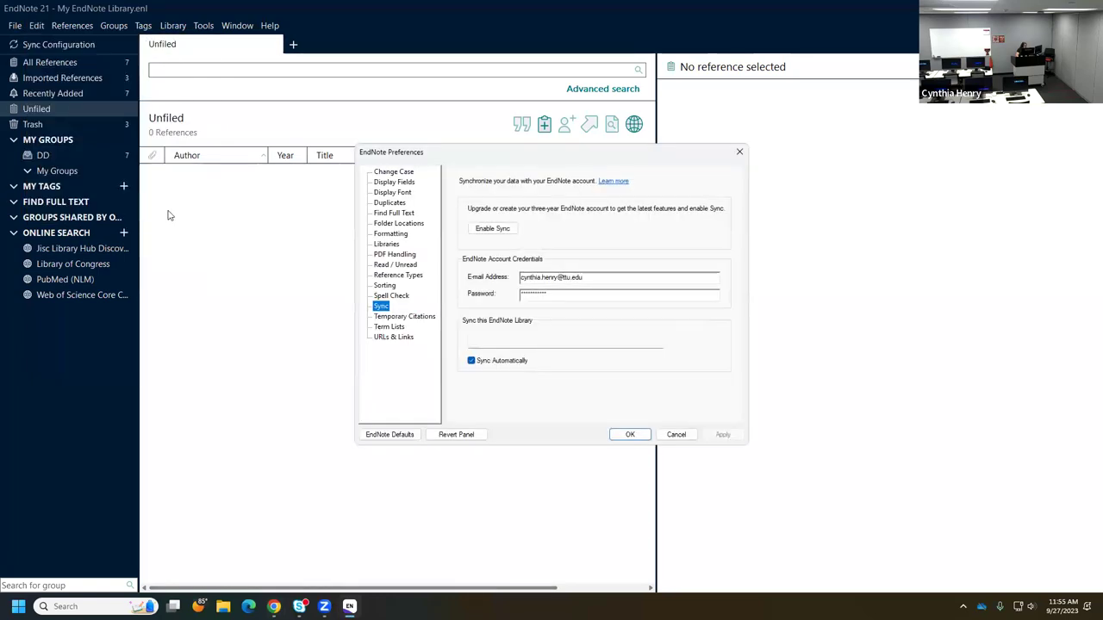
pyautogui.click(397, 214)
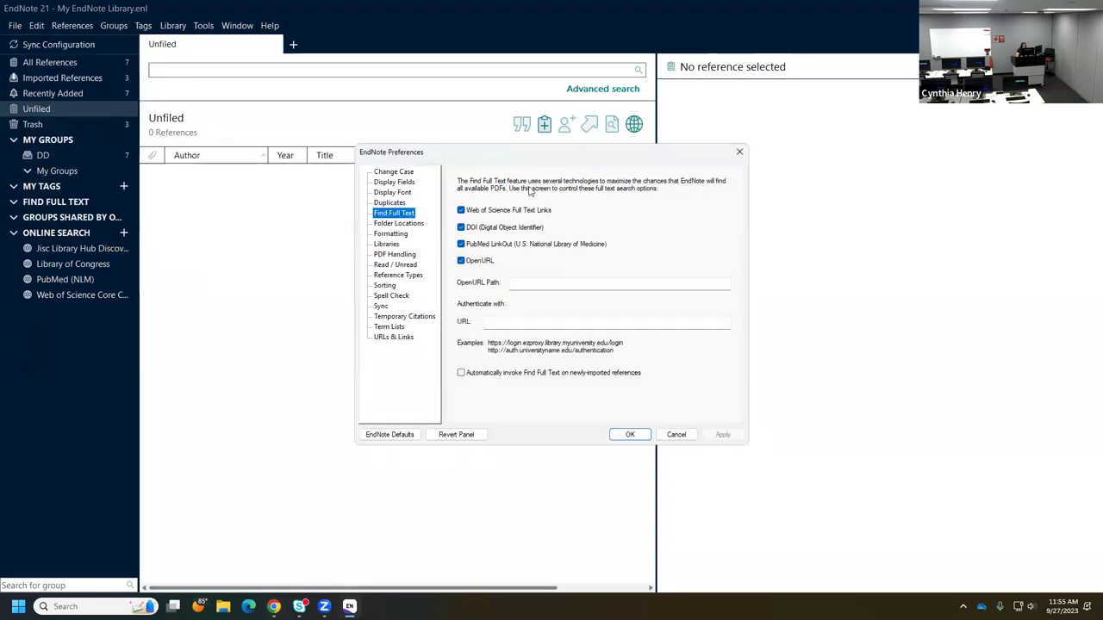
pyautogui.click(517, 284)
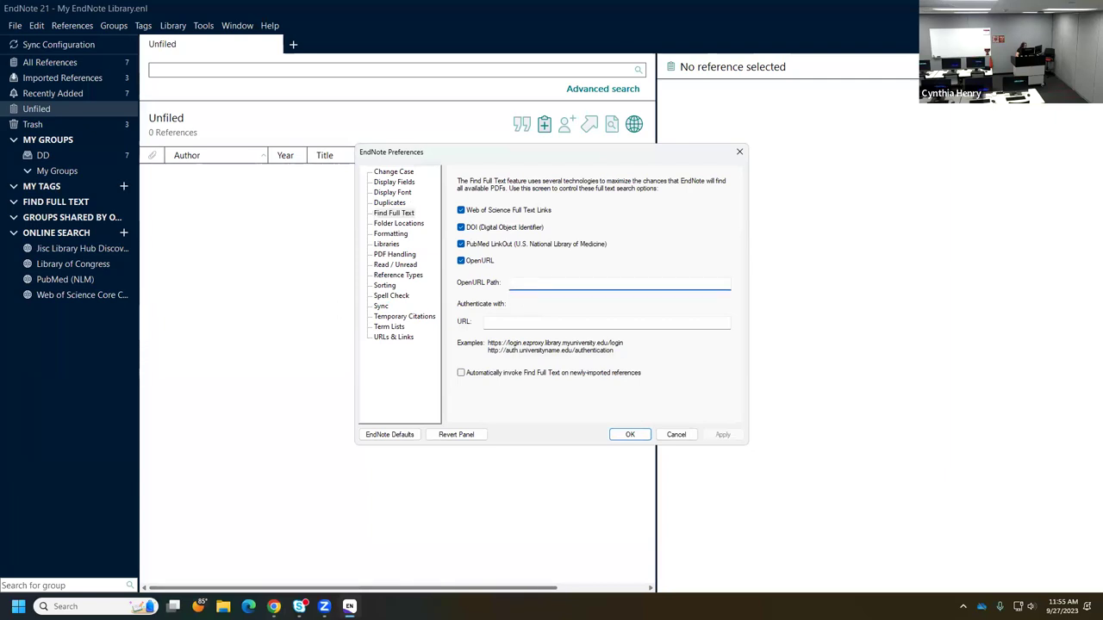
# - Consult the library guide in the browser, leaving the OpenURL Path field empty
pyautogui.click(274, 606)
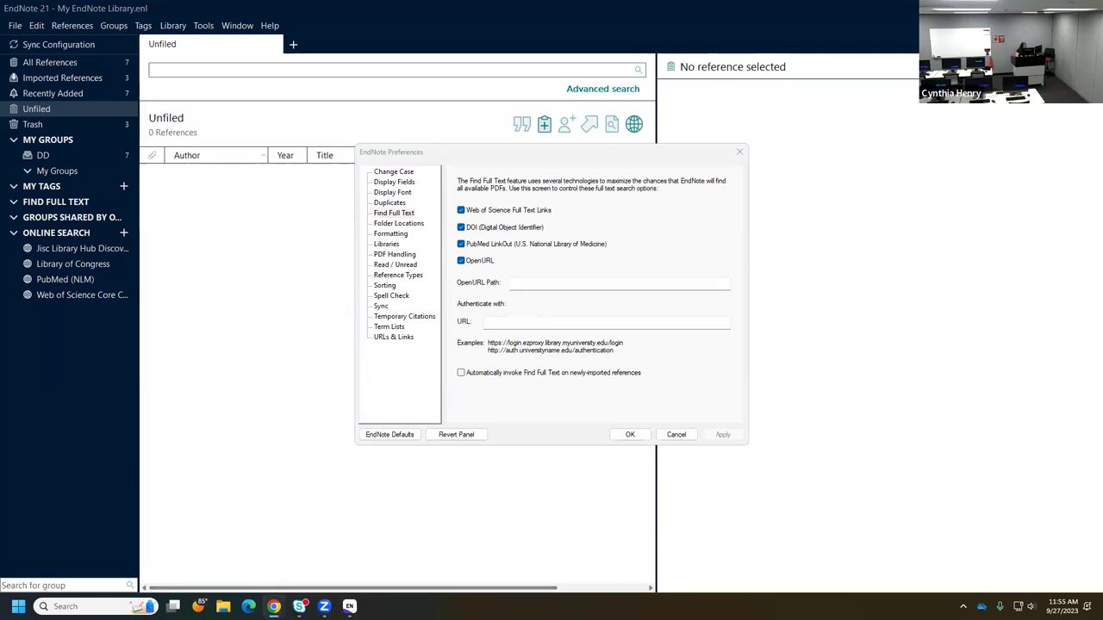
pyautogui.click(552, 283)
pyautogui.write('h')
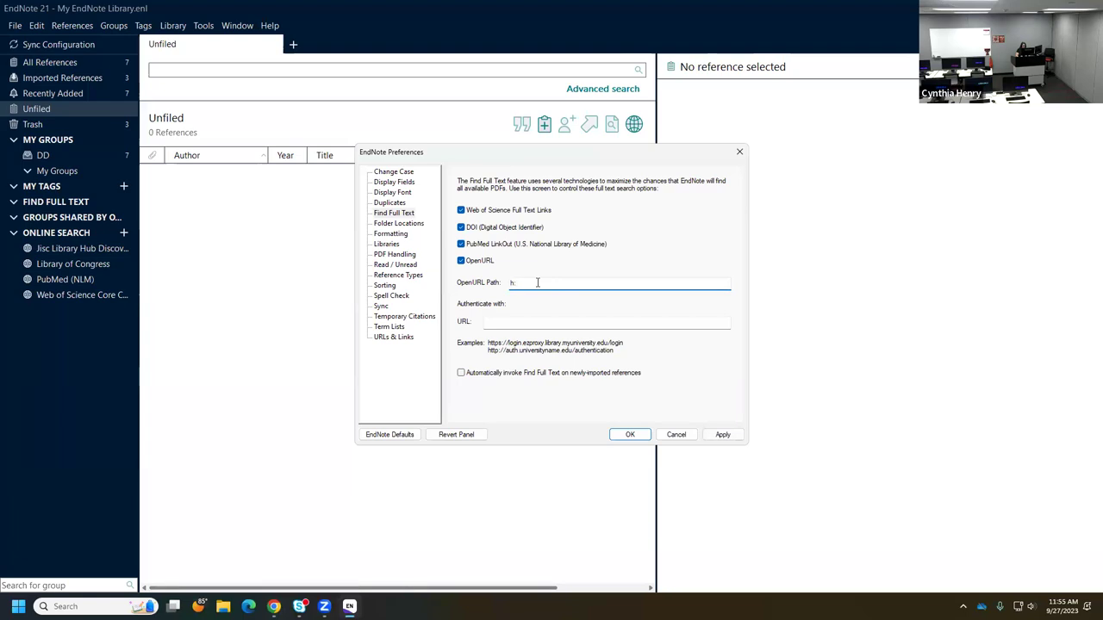
pyautogui.press('BackSpace')
pyautogui.hotkey('alt', 'Tab')
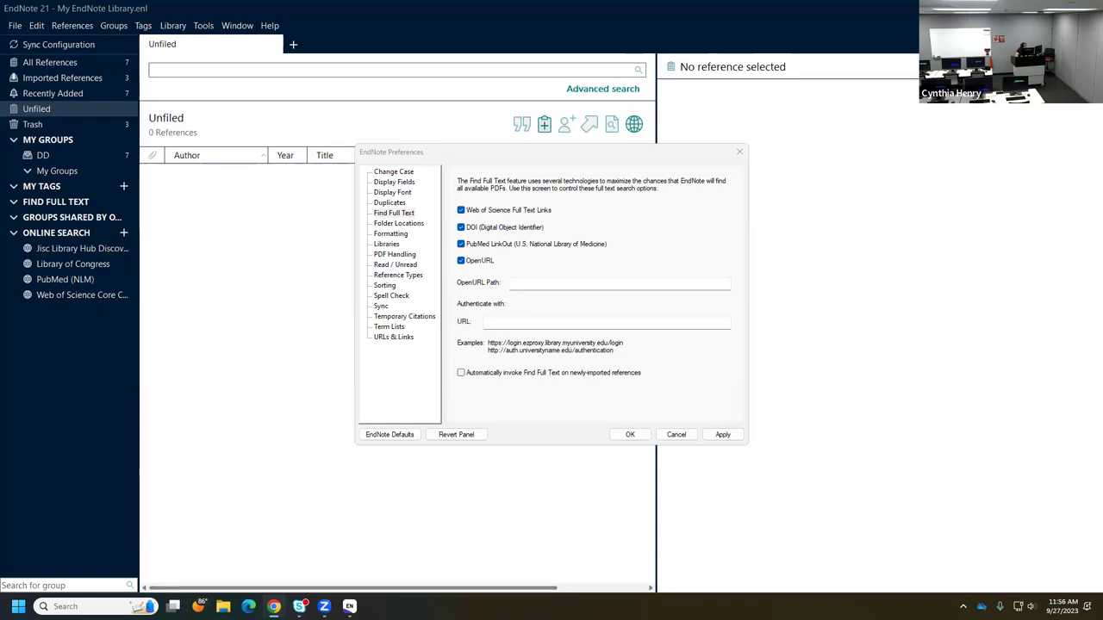
pyautogui.click(561, 282)
pyautogui.write('h')
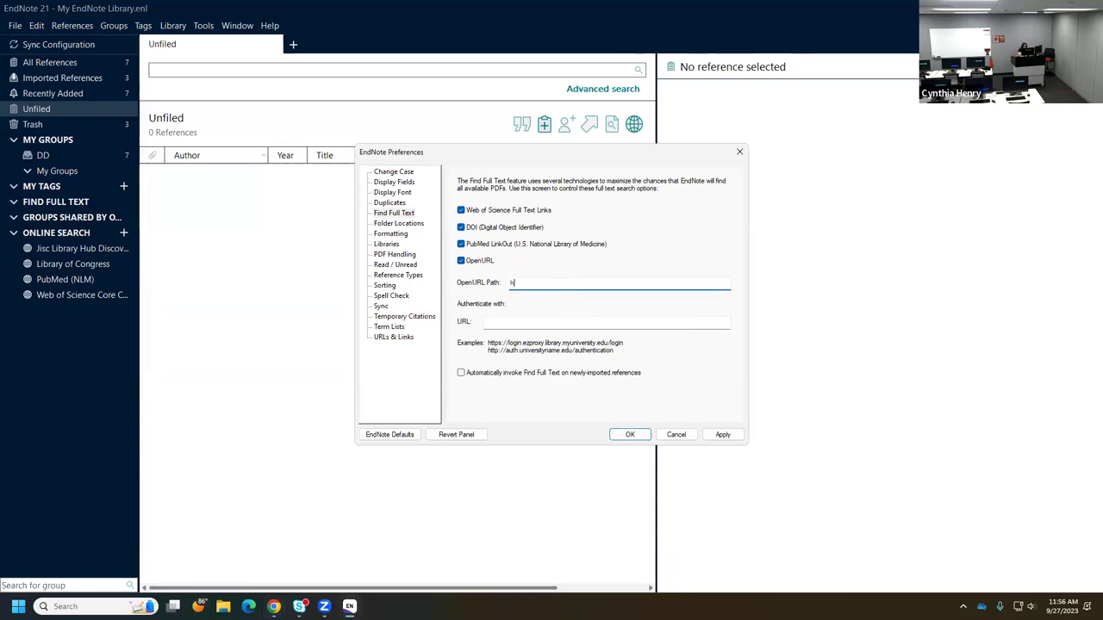
pyautogui.write('ttps://ttu.ed')
pyautogui.press('BackSpace')
pyautogui.press('BackSpace')
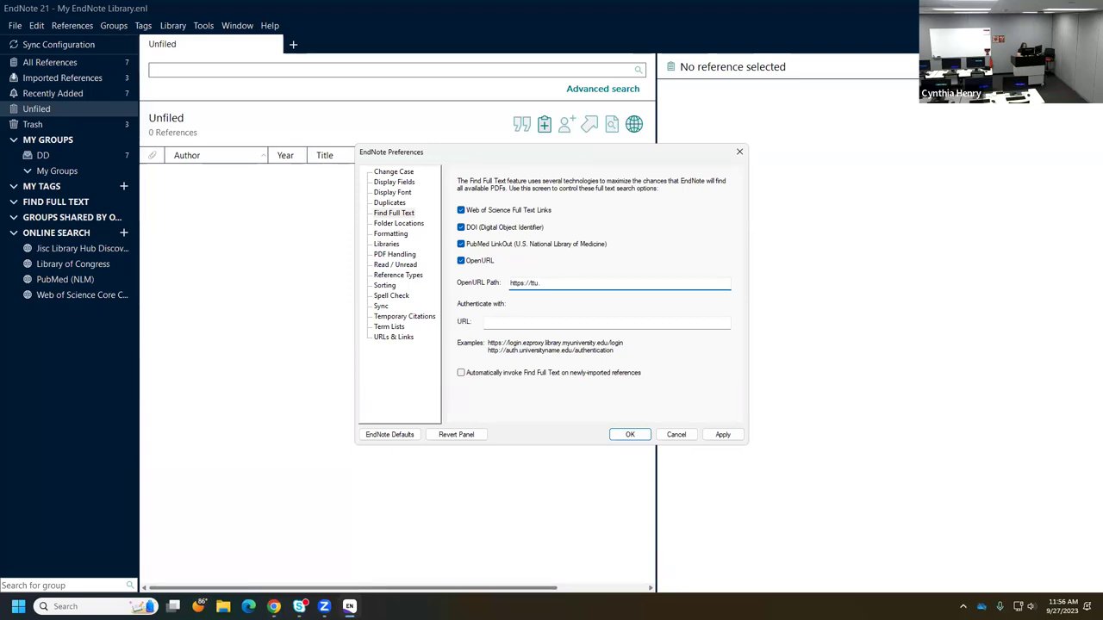
pyautogui.press('BackSpace')
pyautogui.write('-primo')
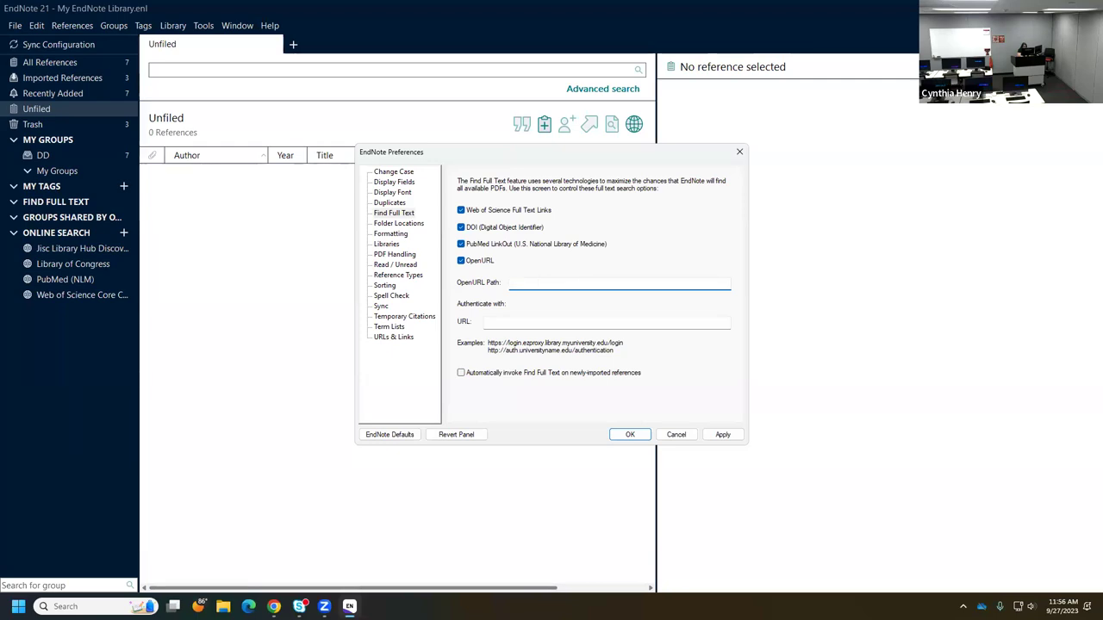
pyautogui.write('.hos')
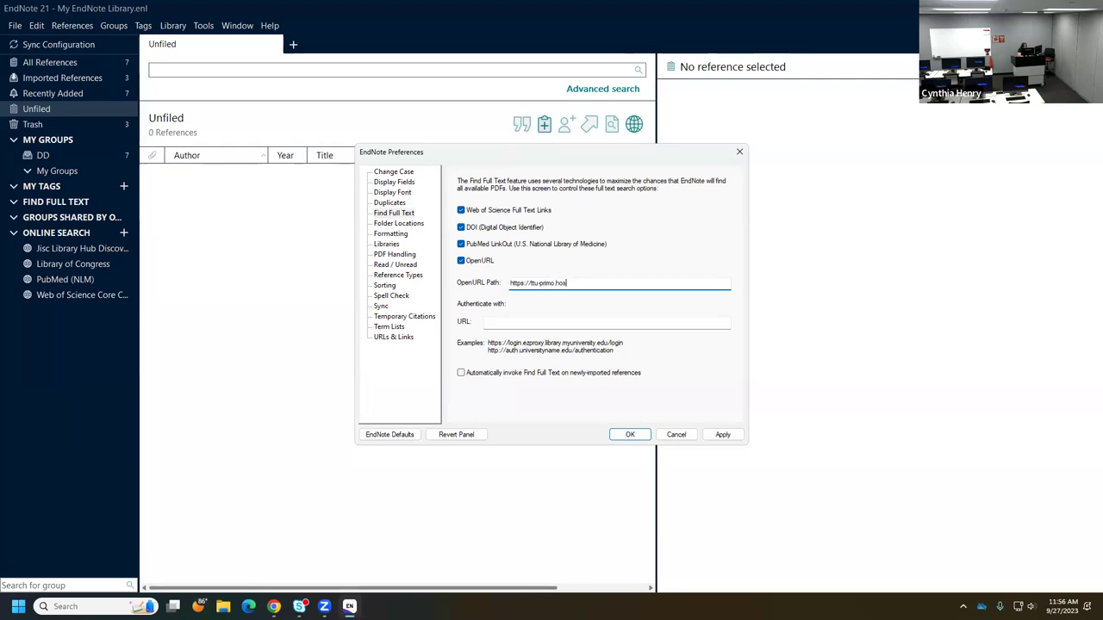
pyautogui.write('ted.exlibrisgroup')
pyautogui.write('.com/openurl/01TTU/')
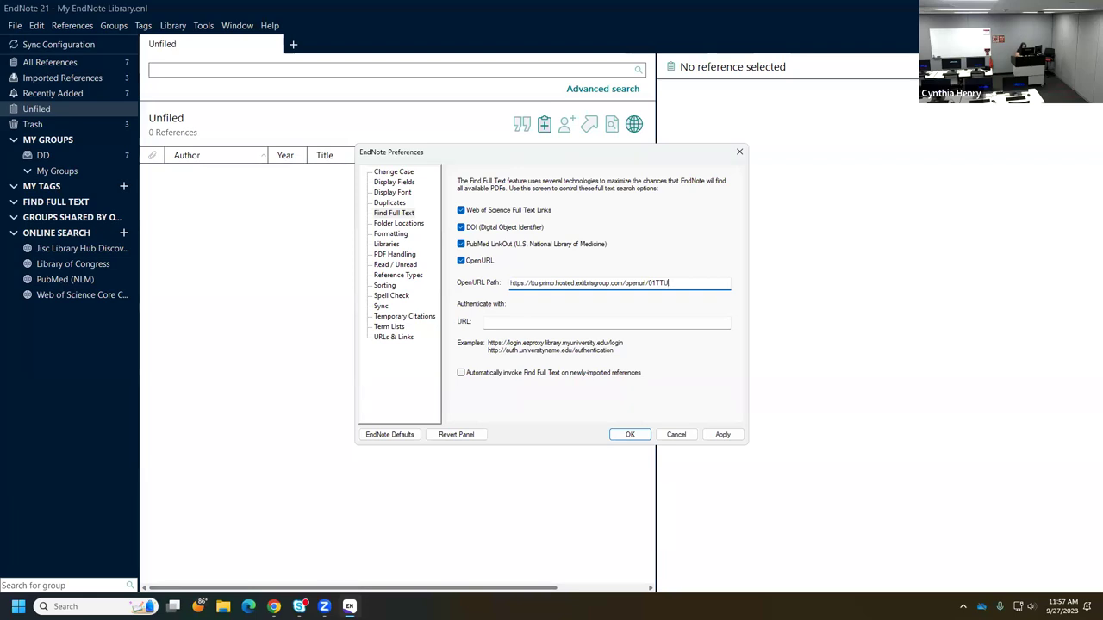
pyautogui.write('01TTU')
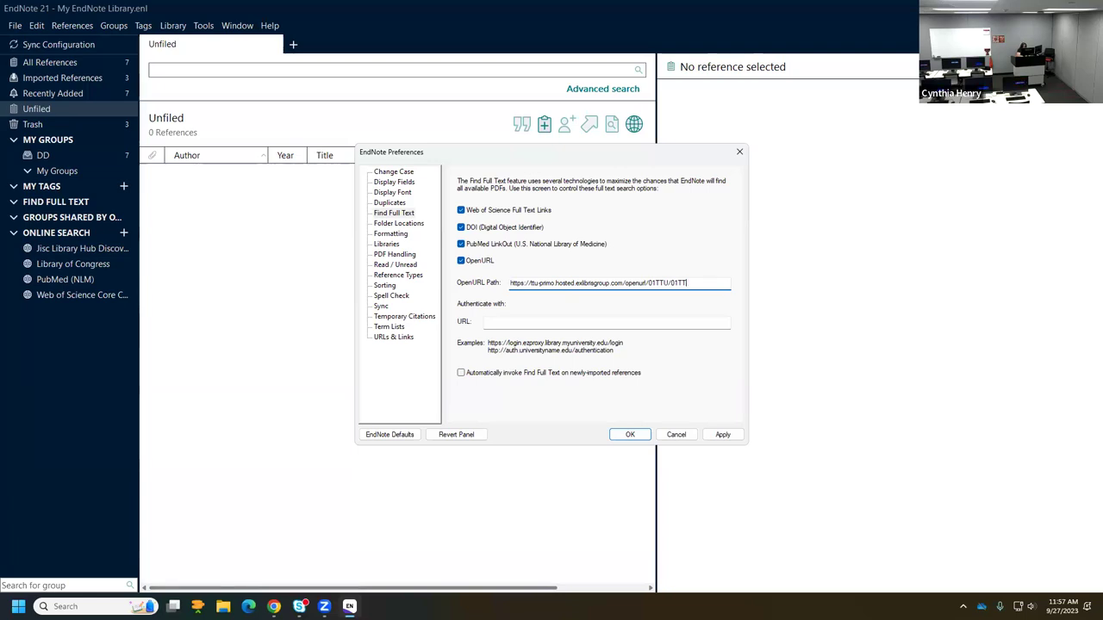
pyautogui.write('?')
pyautogui.click(510, 324)
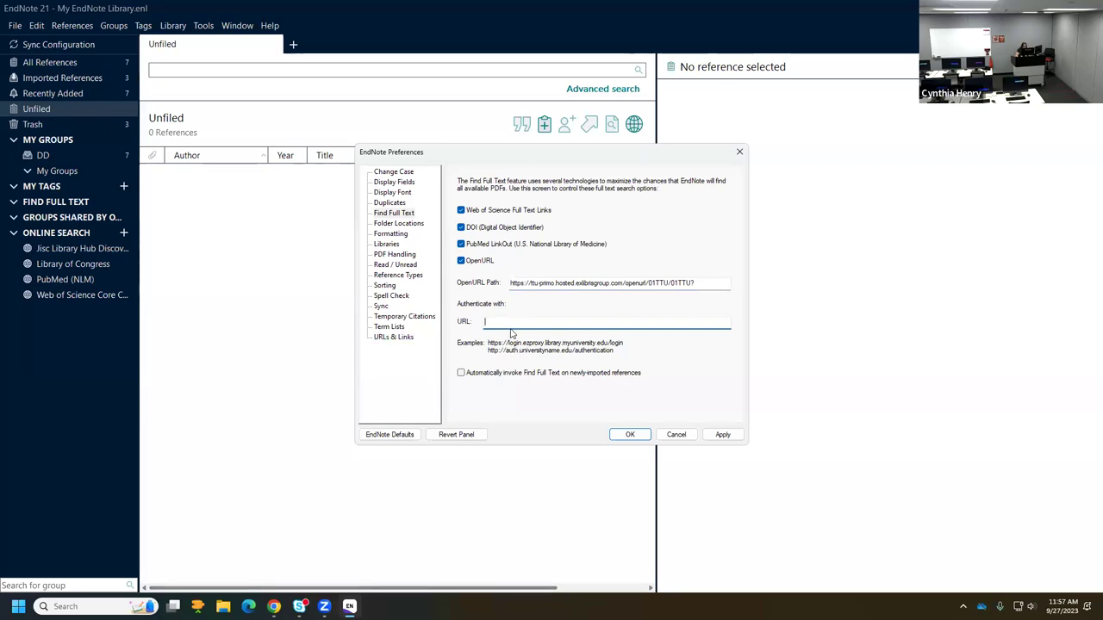
pyautogui.write('ht')
pyautogui.write('t')
pyautogui.write('p')
pyautogui.write(':')
pyautogui.write('/')
pyautogui.write('lib')
pyautogui.write('-e')
pyautogui.write('2')
pyautogui.write('.')
pyautogui.write('lib.ttu')
pyautogui.write('.edu')
pyautogui.write('/log')
pyautogui.write('on')
pyautogui.write('?')
pyautogui.write('url+')
pyautogui.press('BackSpace')
pyautogui.write('=')
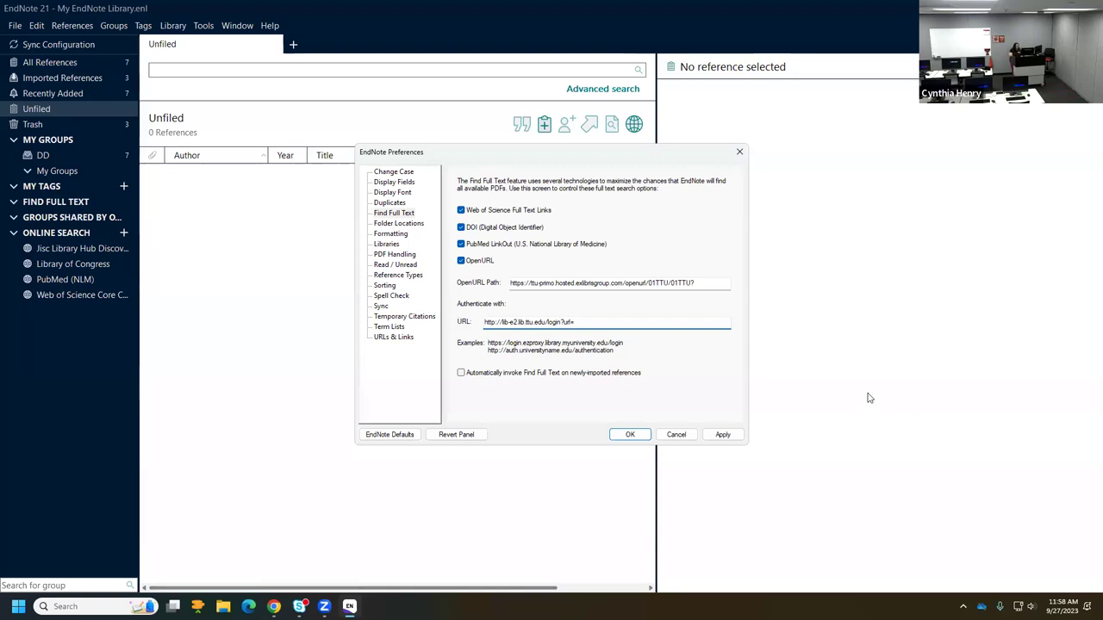
pyautogui.click(461, 373)
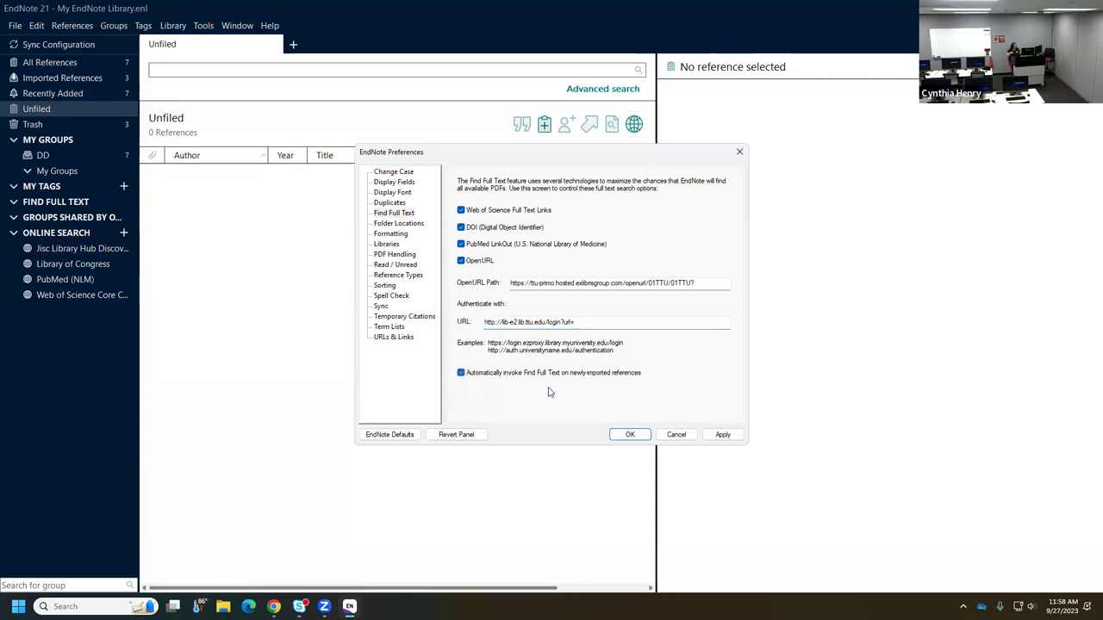
pyautogui.click(722, 435)
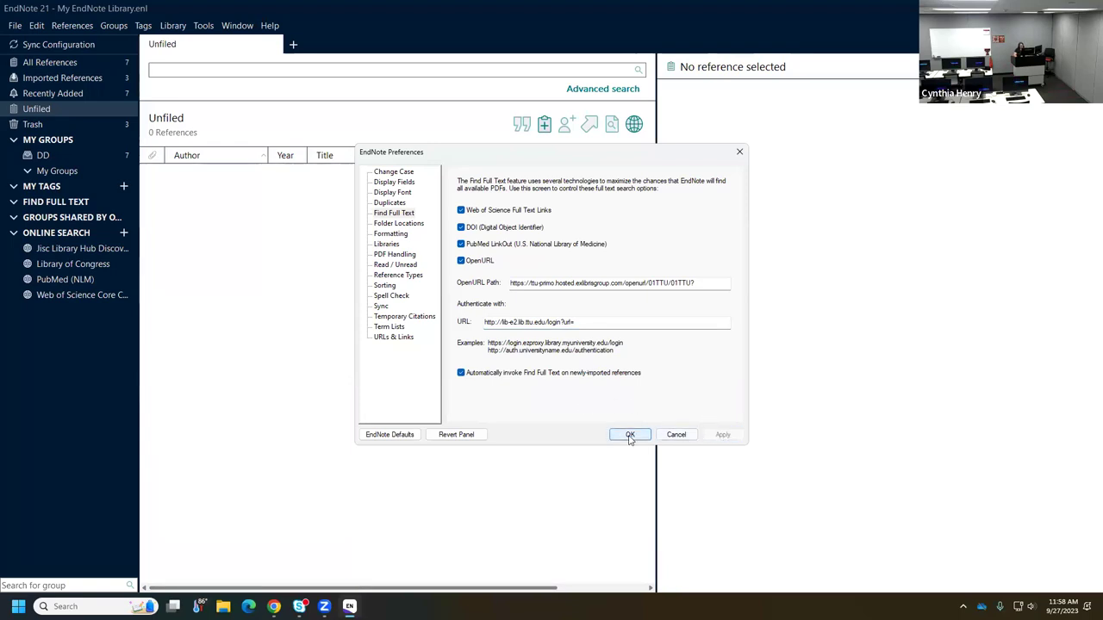
# - Save preferences, show All References, and run References > Find Full Text on Adolph 2019, continuing past login
pyautogui.click(630, 435)
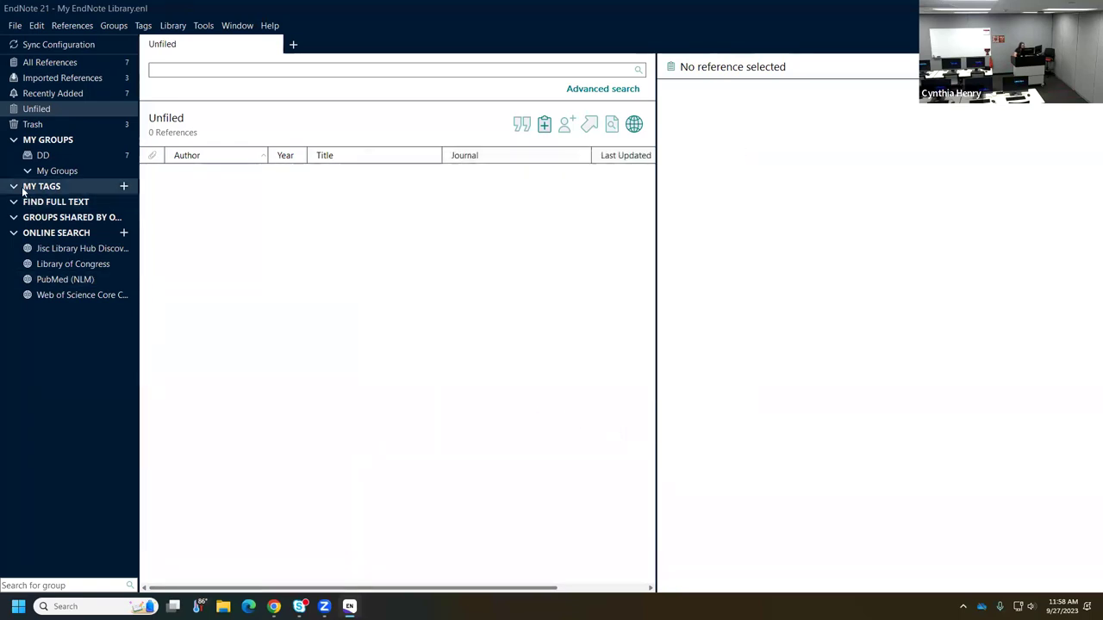
pyautogui.click(48, 64)
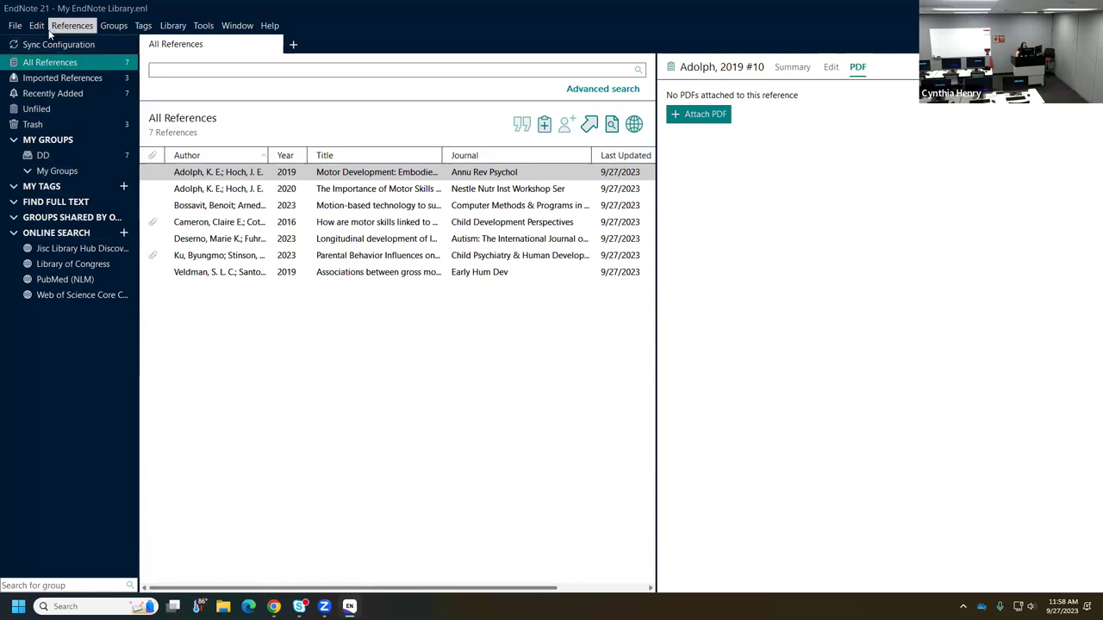
pyautogui.click(39, 29)
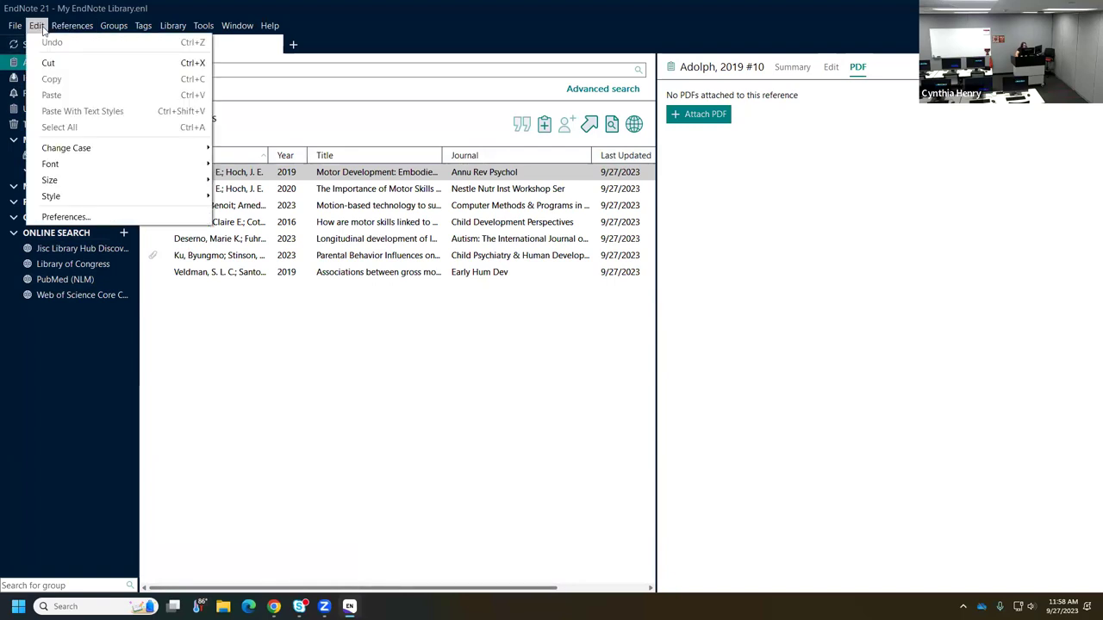
pyautogui.moveTo(59, 28)
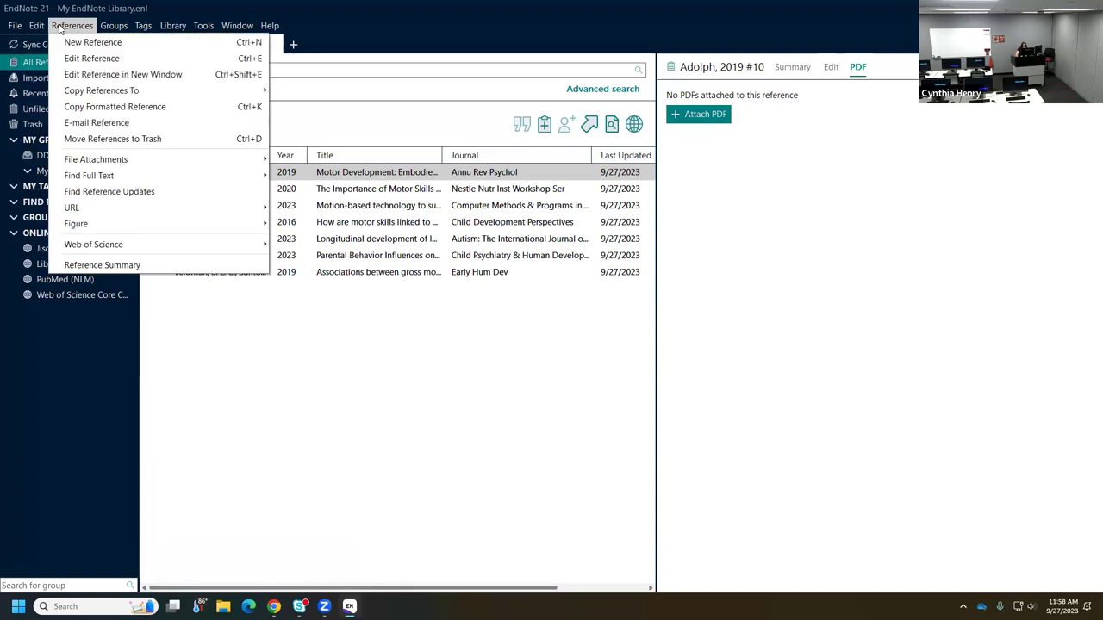
pyautogui.moveTo(149, 178)
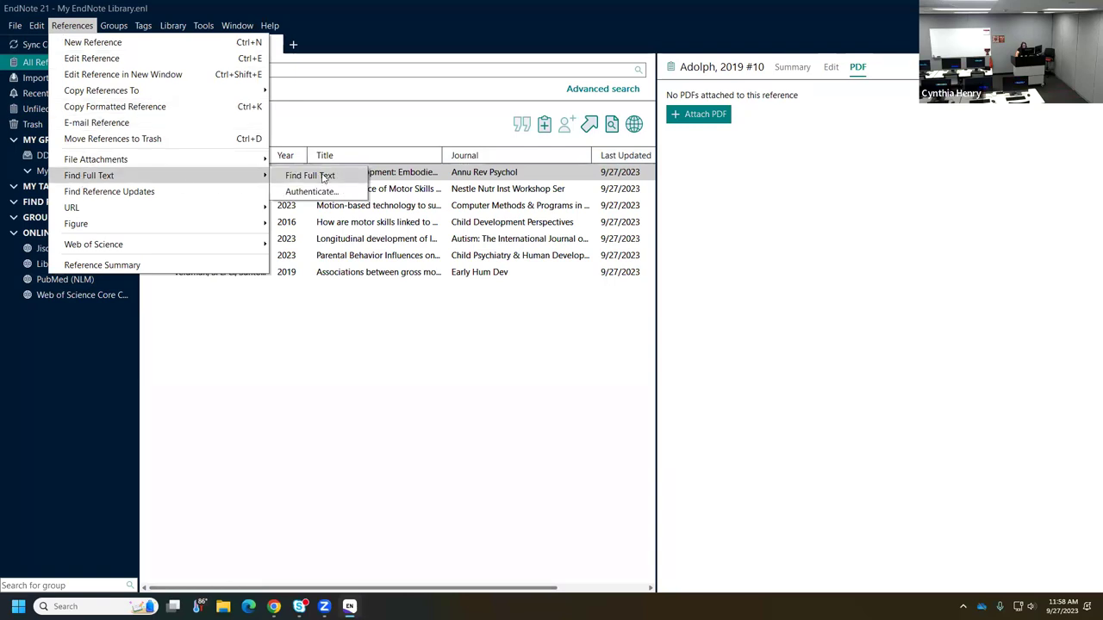
pyautogui.click(324, 177)
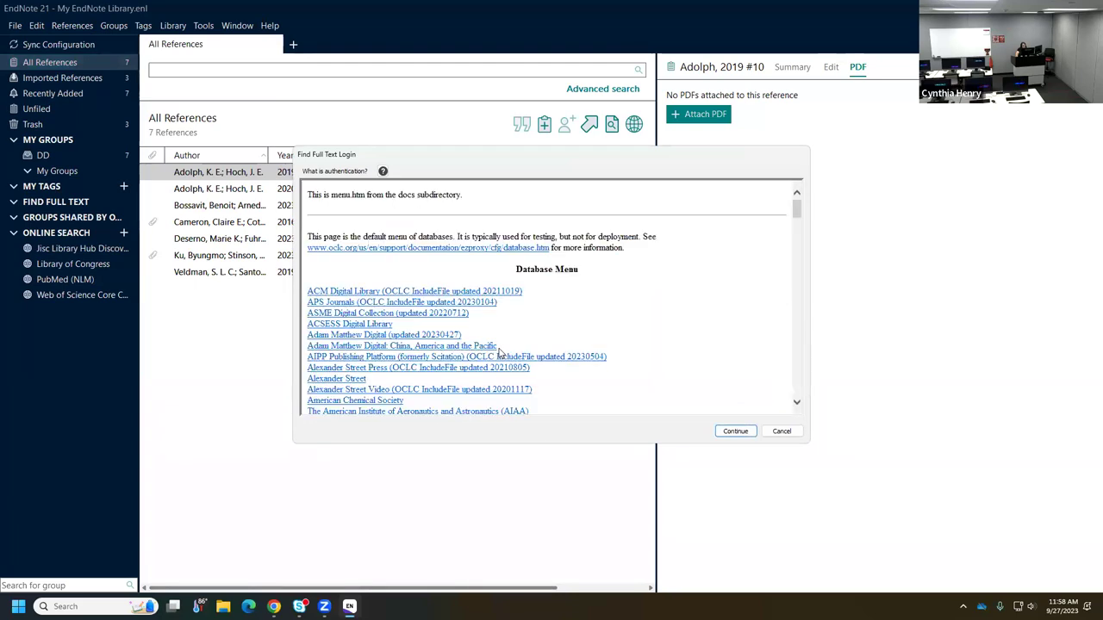
pyautogui.click(737, 434)
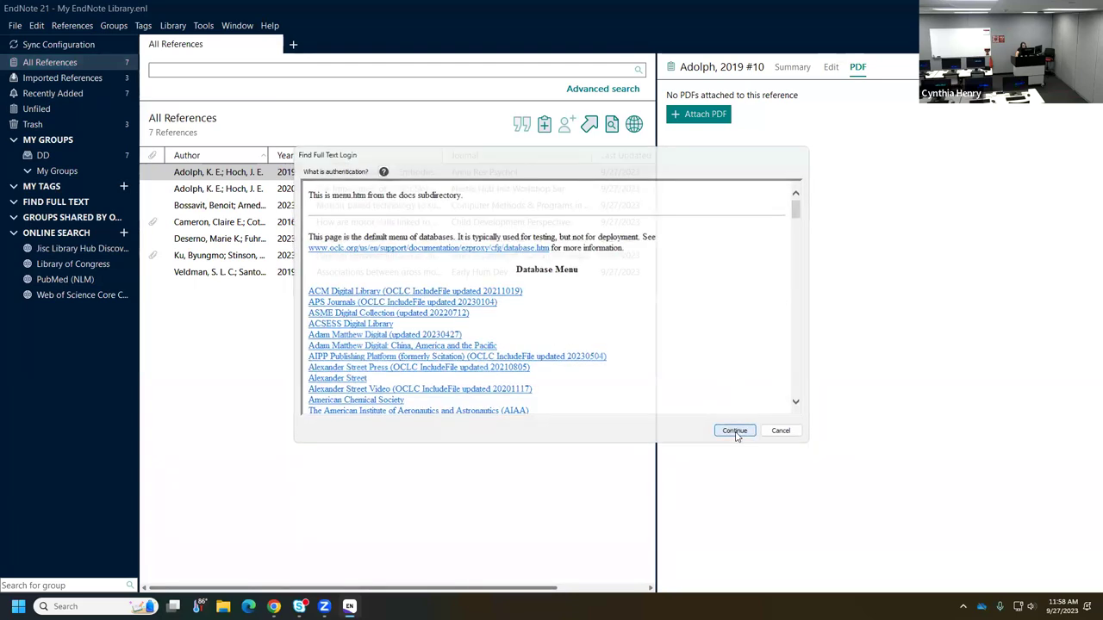
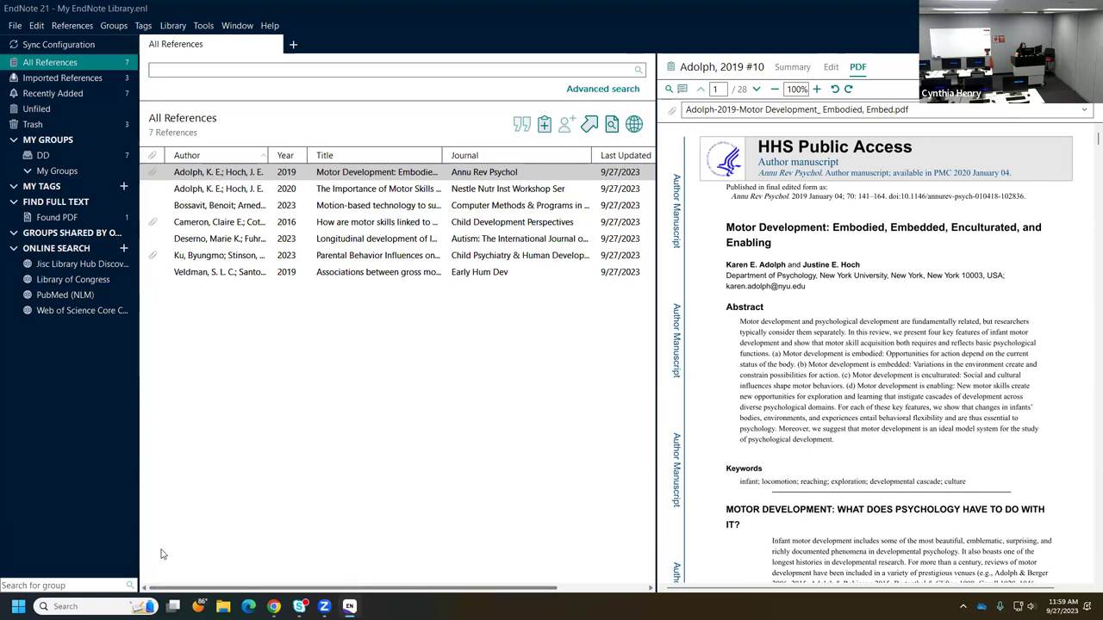
# - Launch Word from the Start menu search, dismiss the privacy notice, and start a blank document
pyautogui.press('super+s')
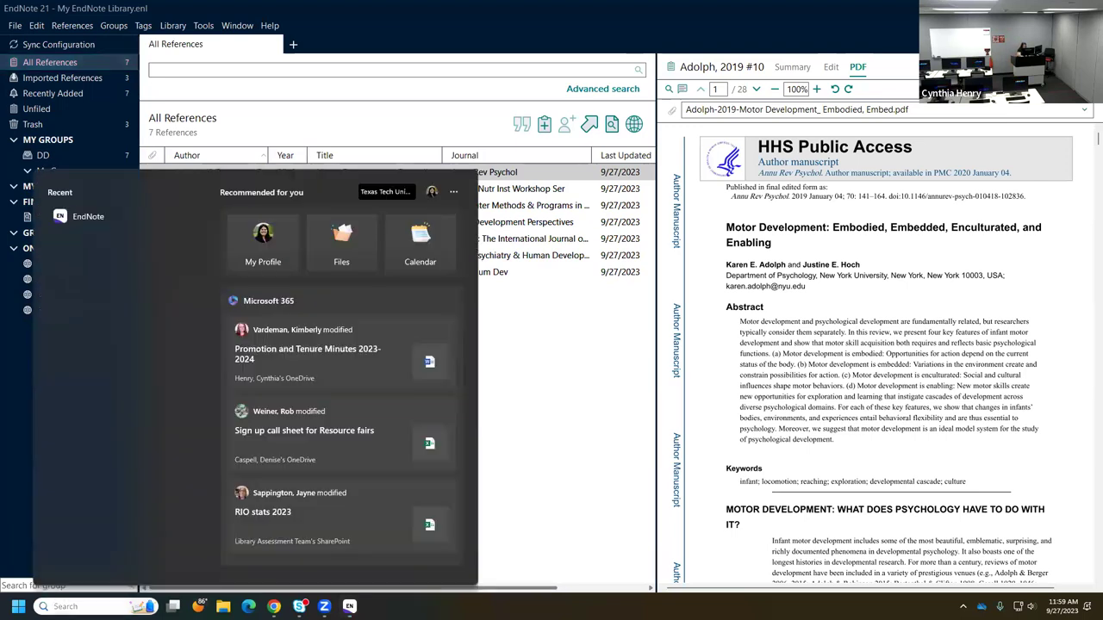
pyautogui.write('word')
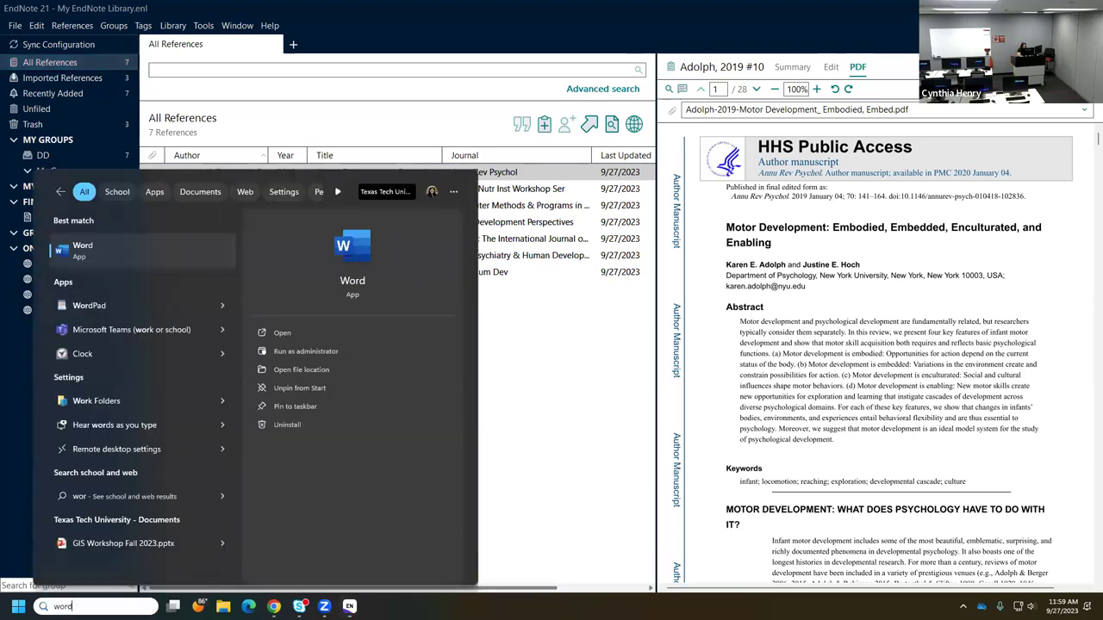
pyautogui.click(282, 334)
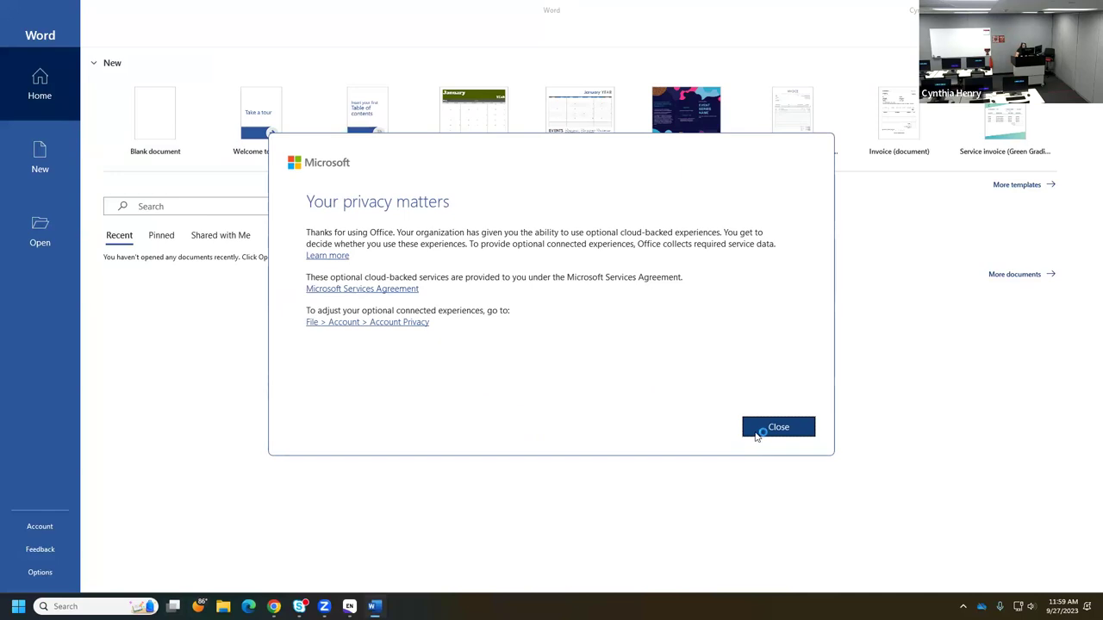
pyautogui.click(758, 431)
pyautogui.click(153, 118)
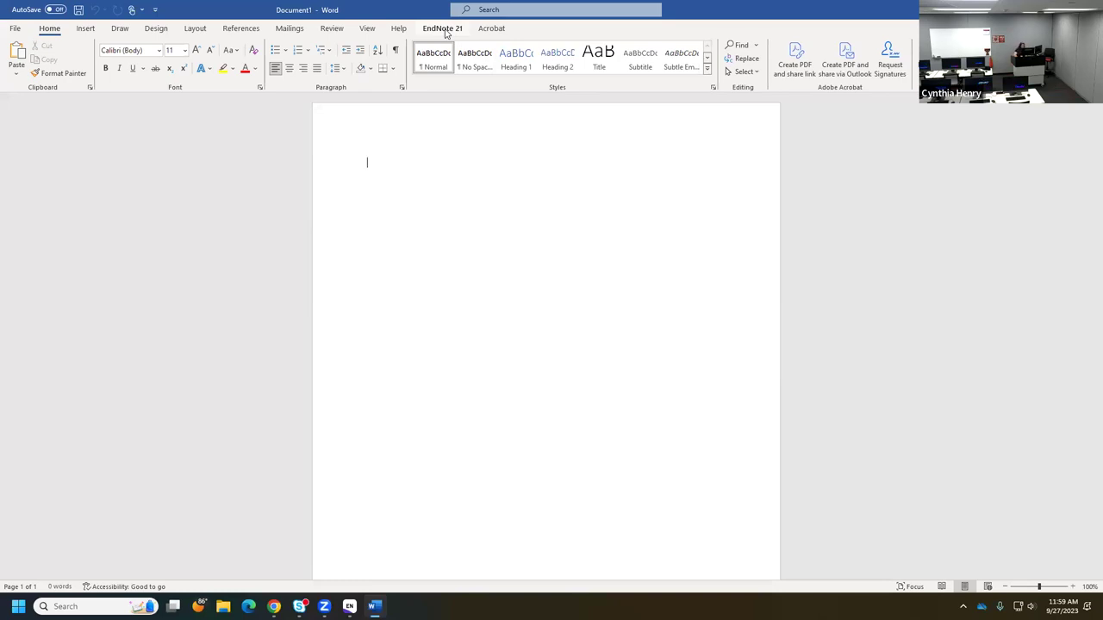
# - On the EndNote 21 tab, type 'Typing a paper' and bring up Insert Citation's reference search
pyautogui.click(443, 28)
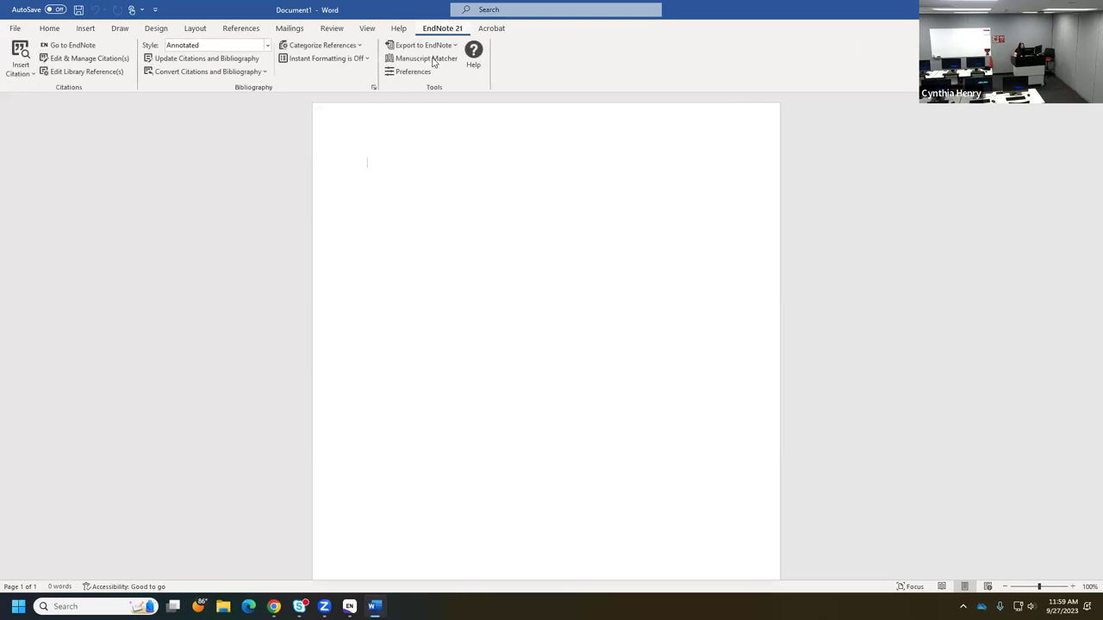
pyautogui.write('Ty')
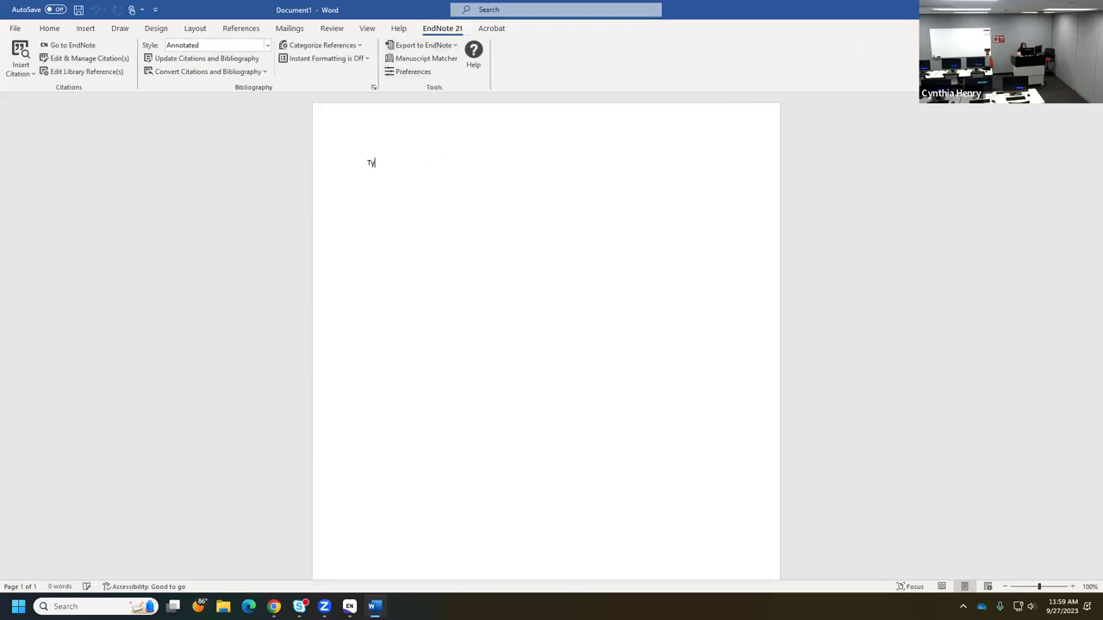
pyautogui.write('ping a paper')
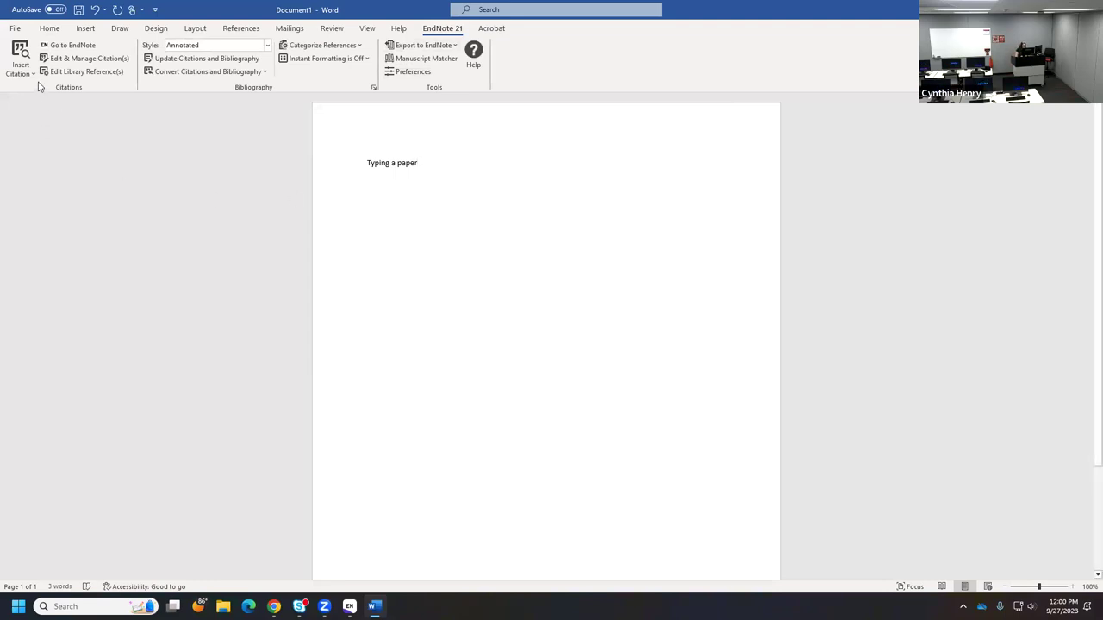
pyautogui.click(26, 54)
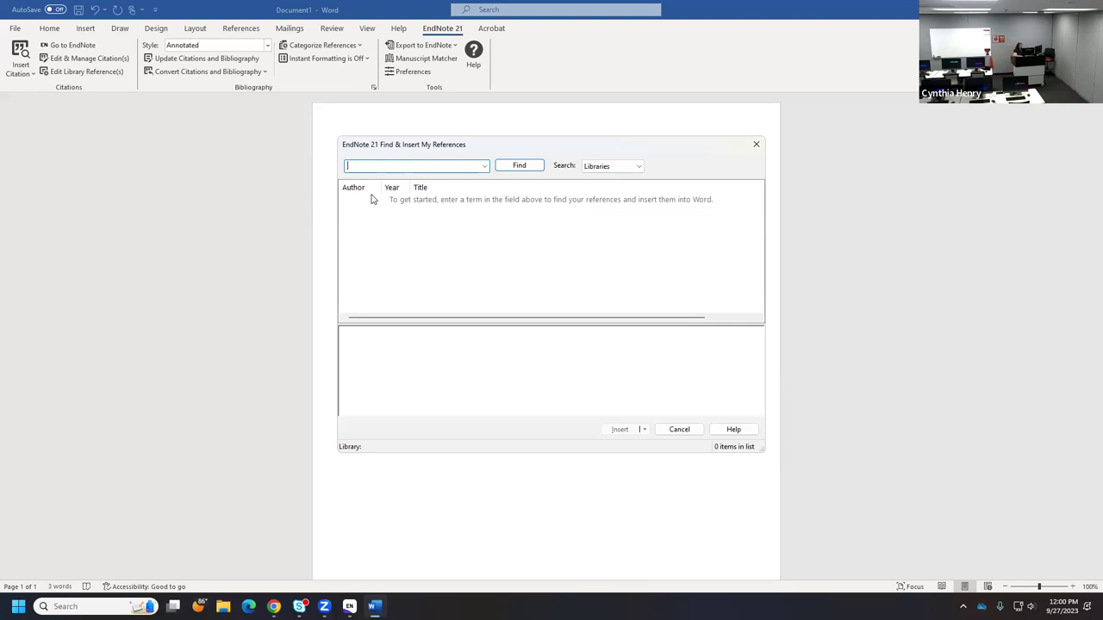
# - Search 'motor skills' and insert the Cameron 2016 citation after 'Typing a paper'
pyautogui.write('motor skills')
pyautogui.press('Return')
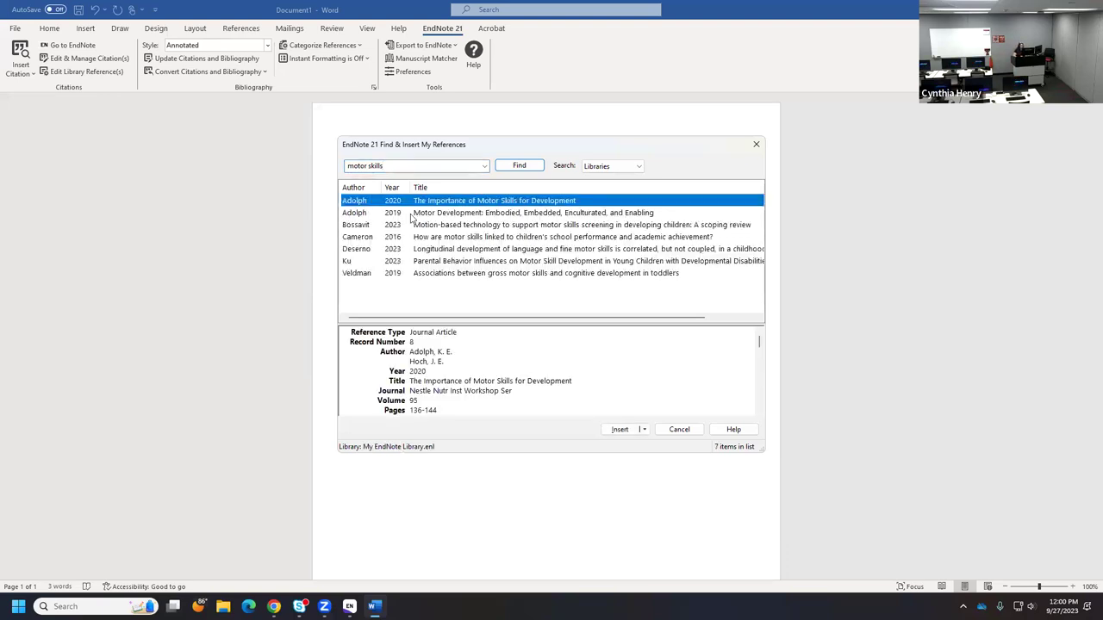
pyautogui.click(431, 240)
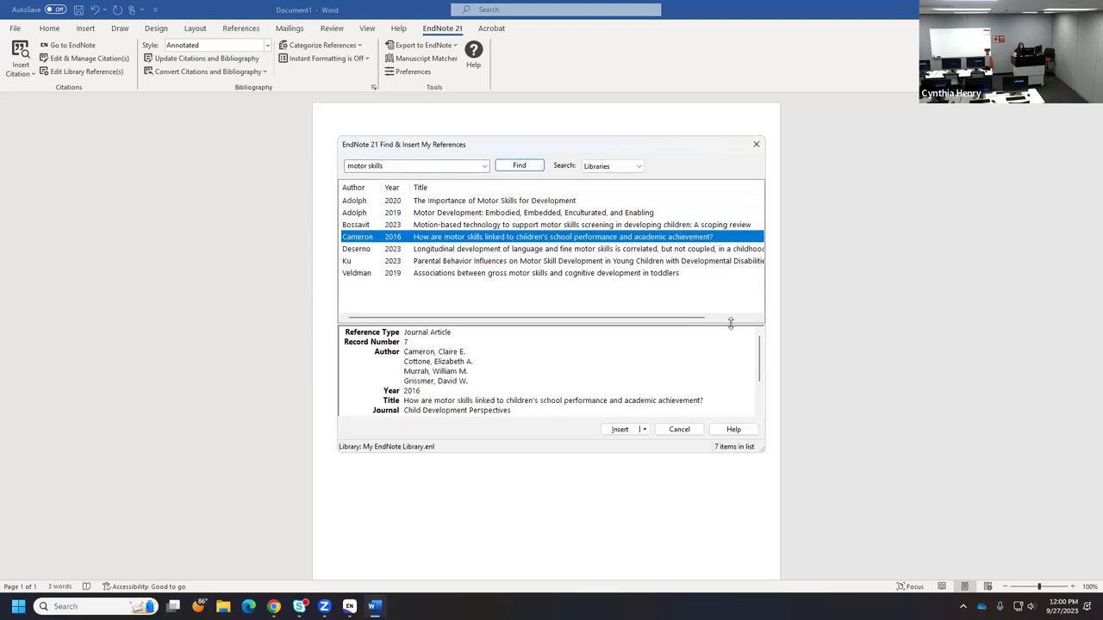
pyautogui.click(614, 435)
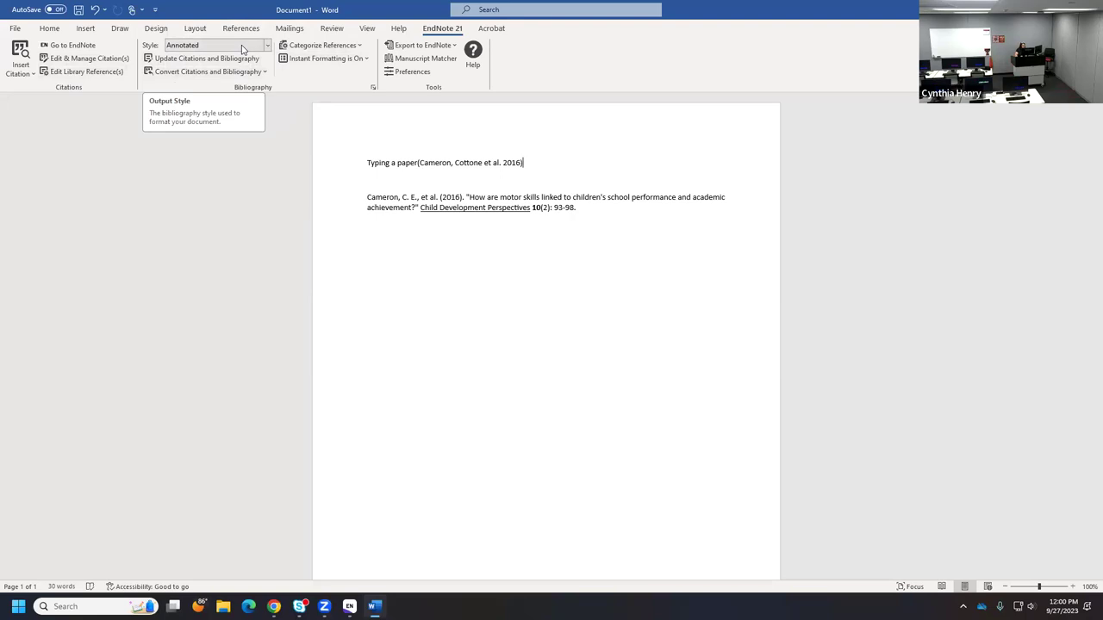
# - Switch the EndNote citation and bibliography style to APA 7th
pyautogui.click(268, 46)
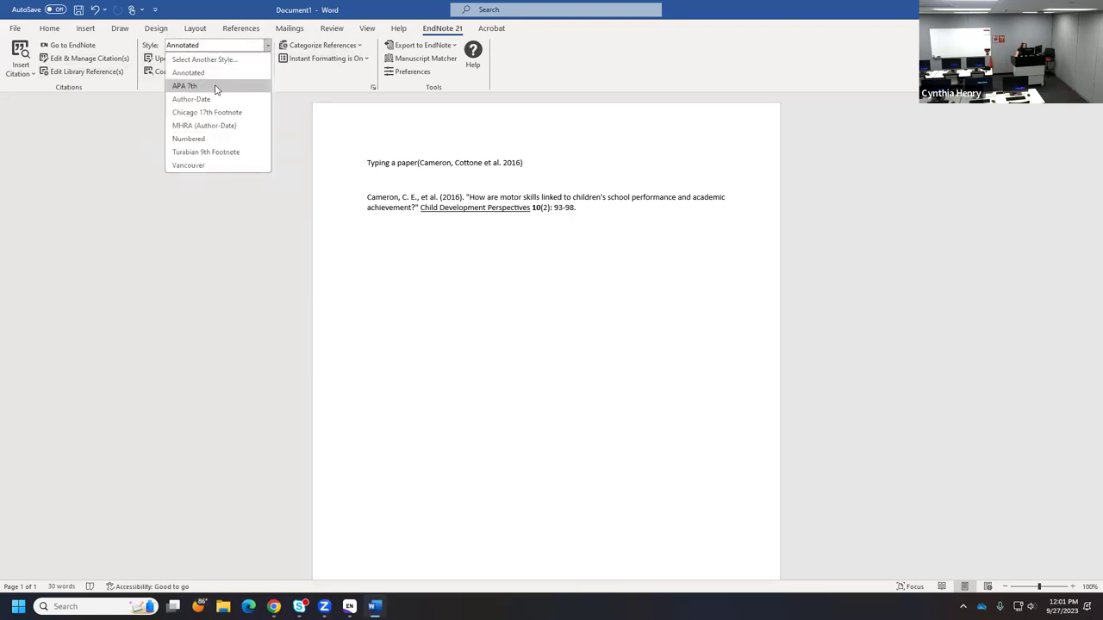
pyautogui.click(217, 87)
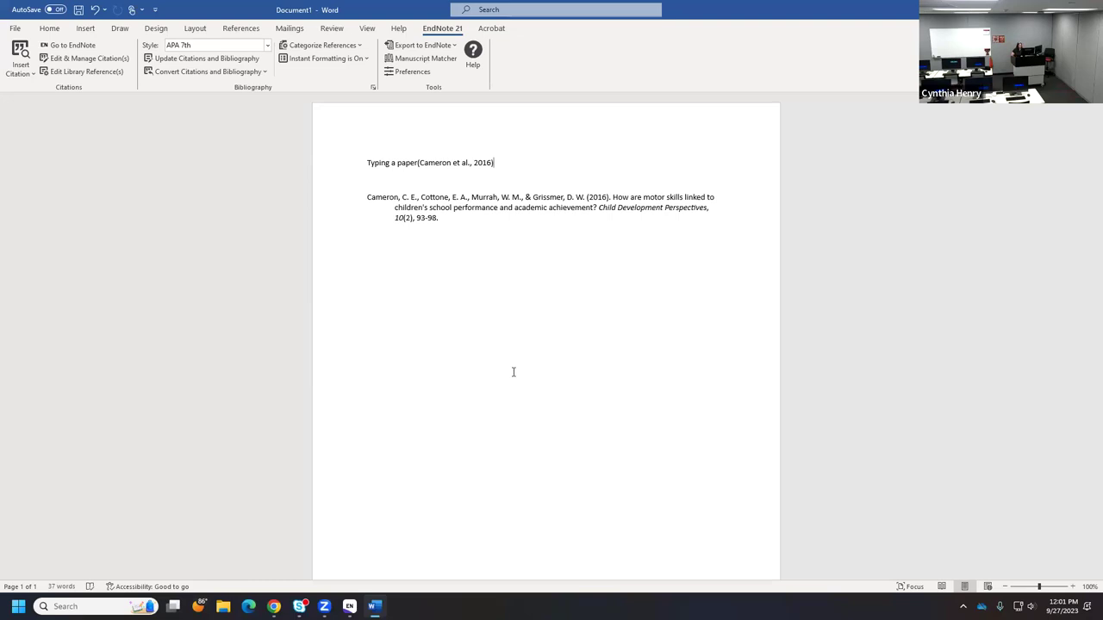
pyautogui.click(267, 44)
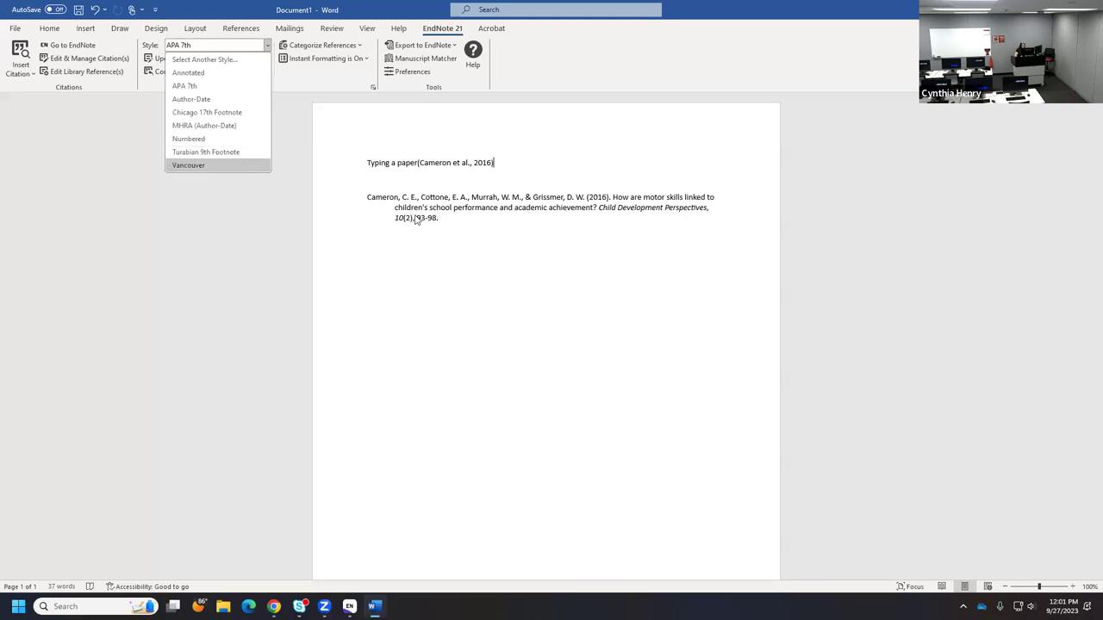
pyautogui.click(487, 286)
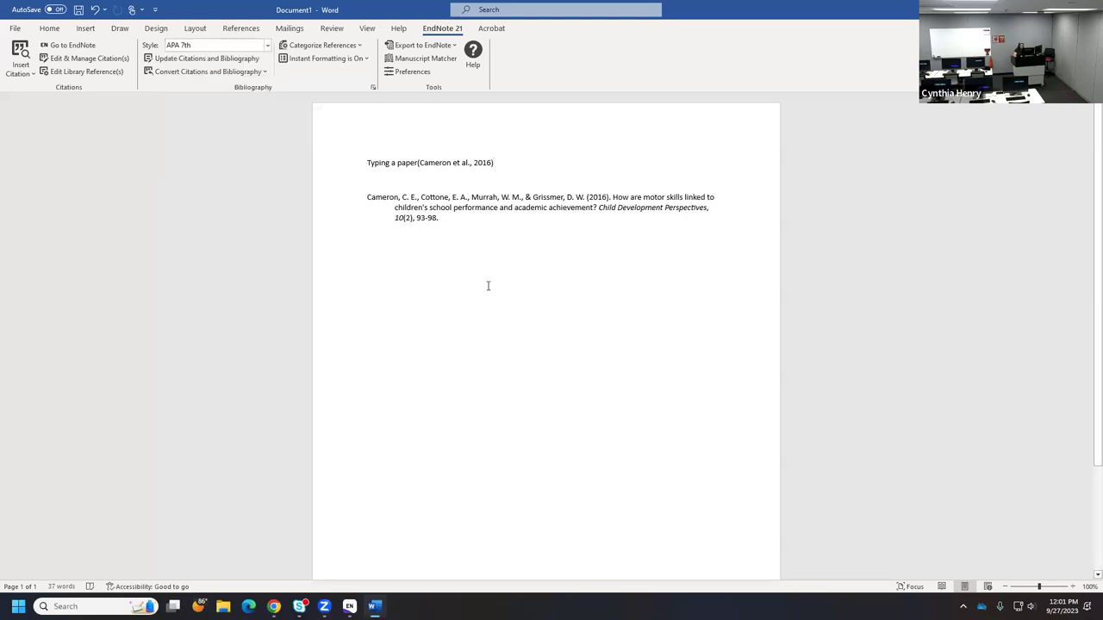
# - Type ' and some more typing' after the Cameron citation
pyautogui.write('and so')
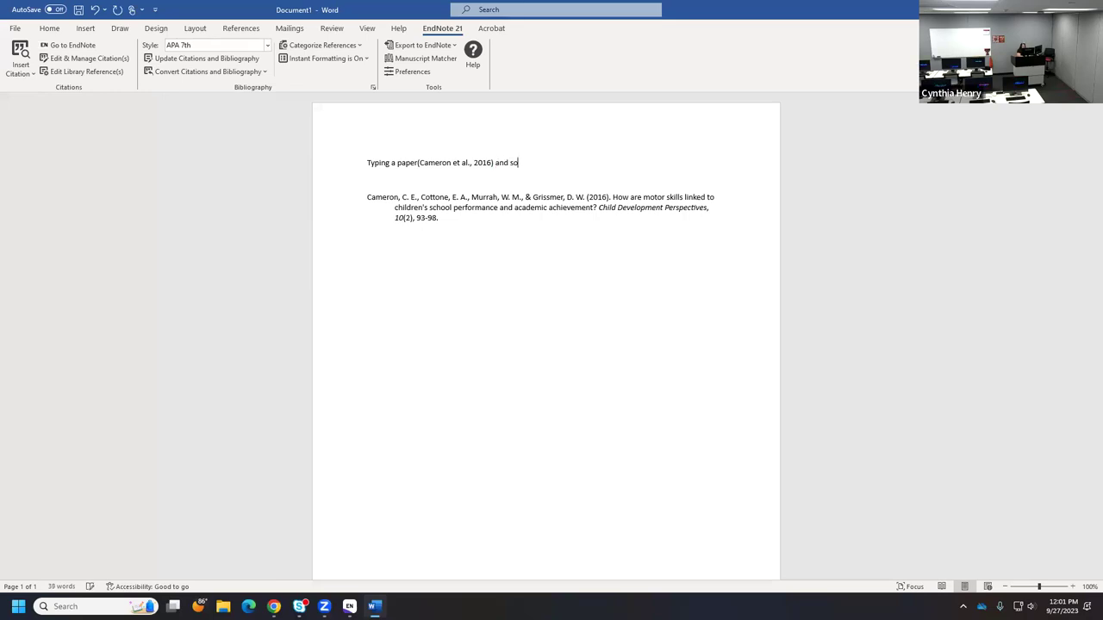
pyautogui.write('mer')
pyautogui.press('BackSpace')
pyautogui.write('more tips')
pyautogui.press('BackSpace')
pyautogui.press('BackSpace')
pyautogui.write('yping')
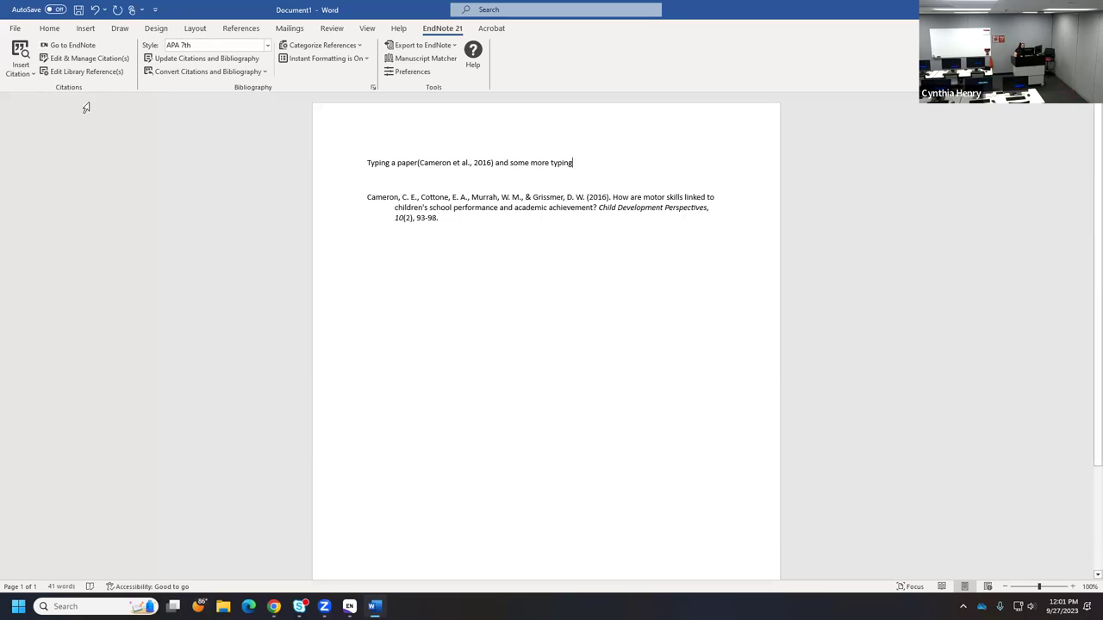
# - Insert the Adolph & Hoch 2020 citation, then try Numbered style before returning to APA 7th
pyautogui.click(21, 51)
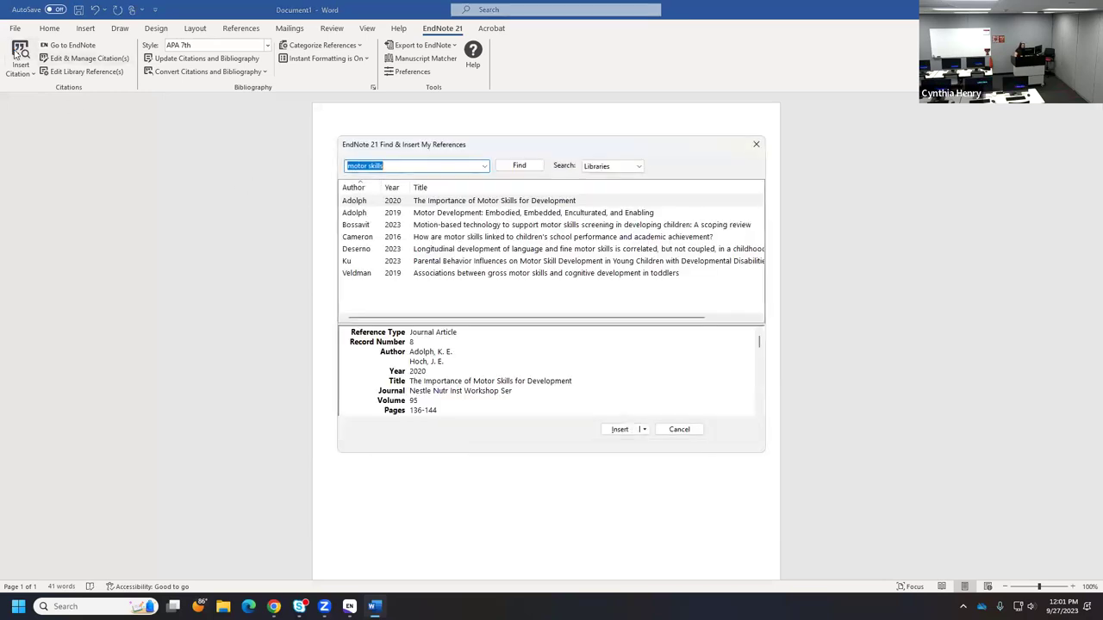
pyautogui.click(619, 429)
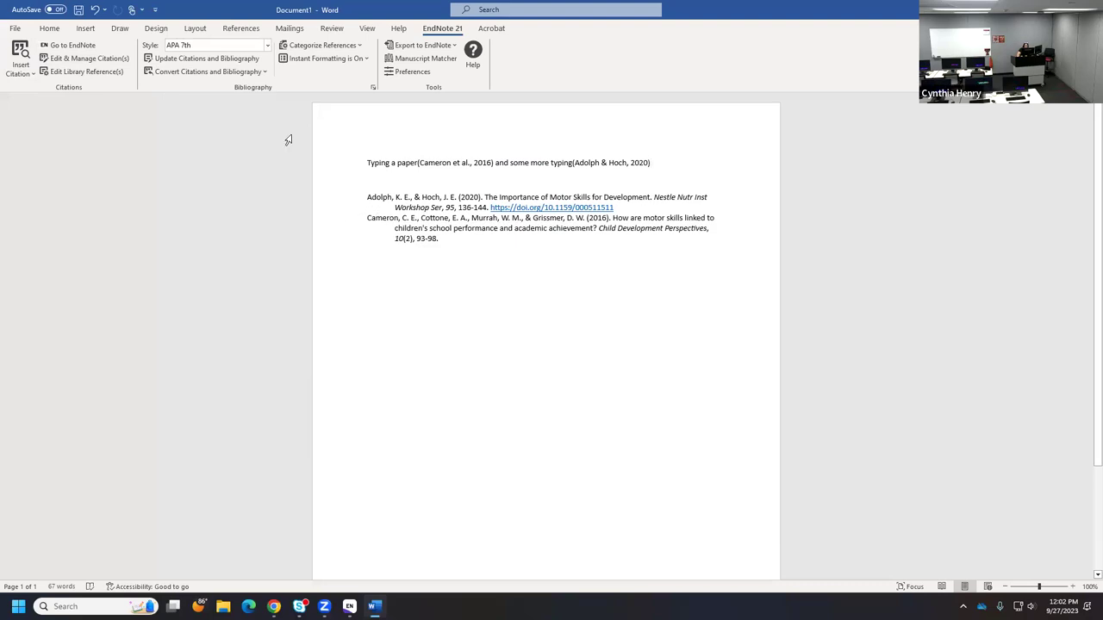
pyautogui.click(228, 46)
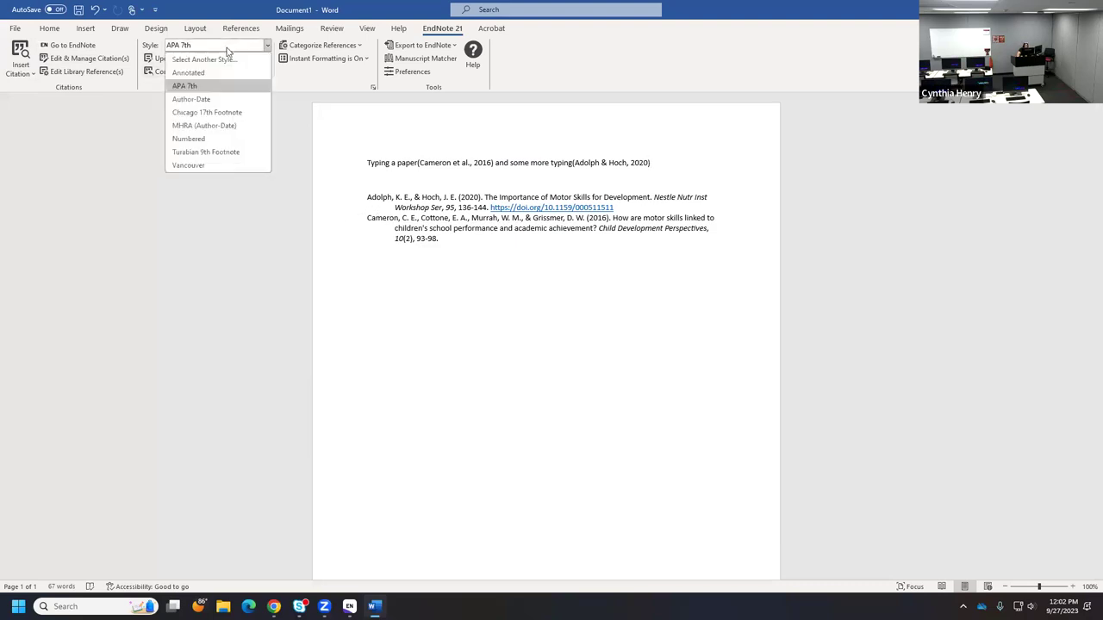
pyautogui.click(204, 141)
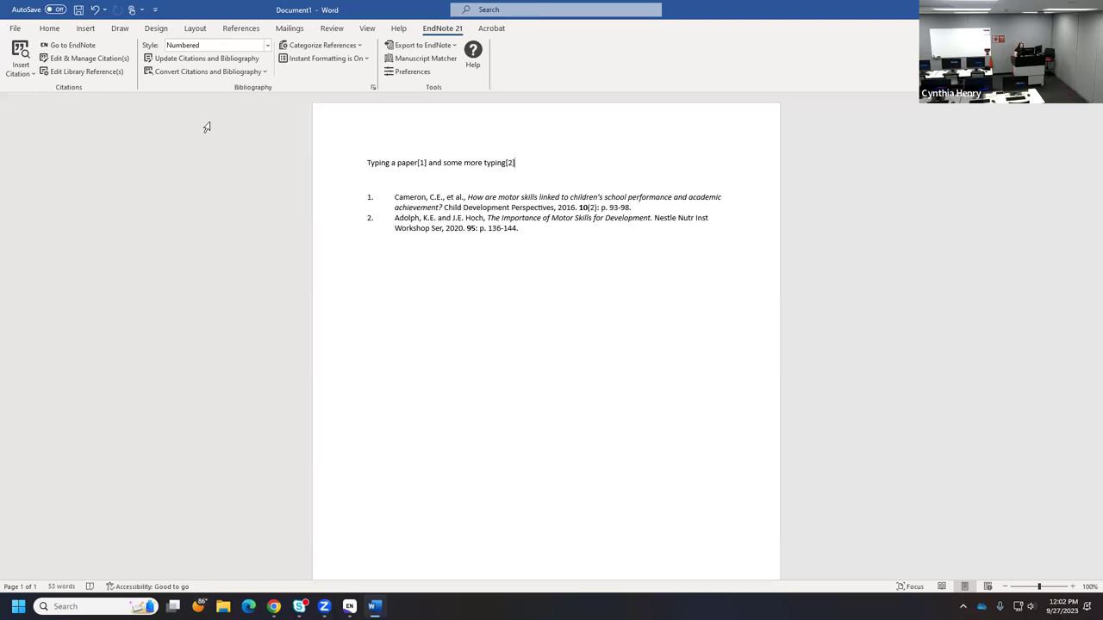
pyautogui.click(216, 45)
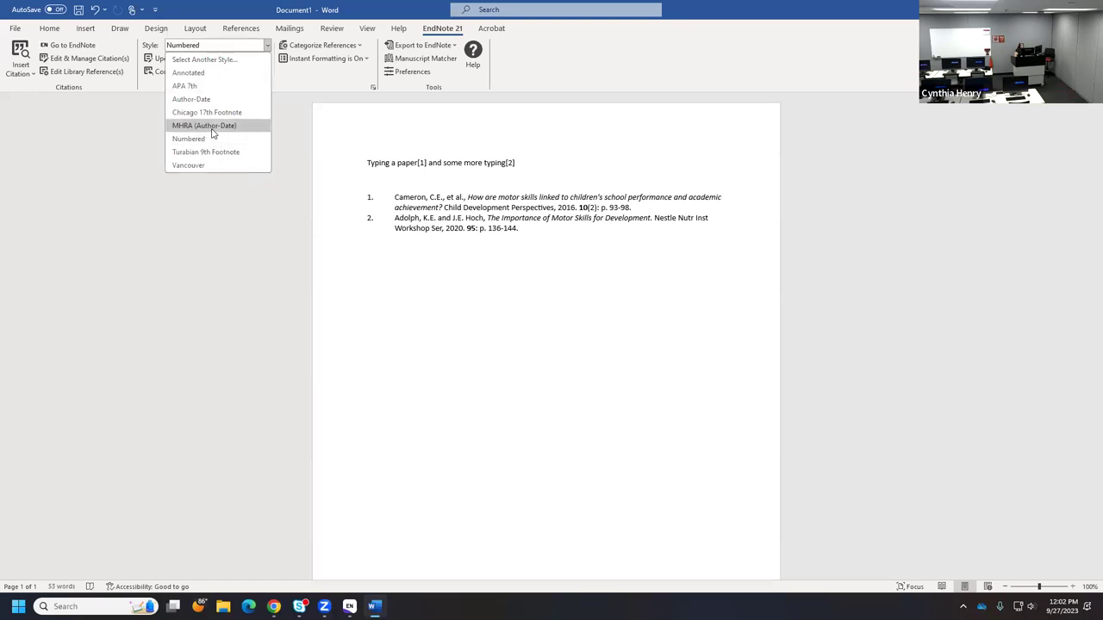
pyautogui.click(198, 86)
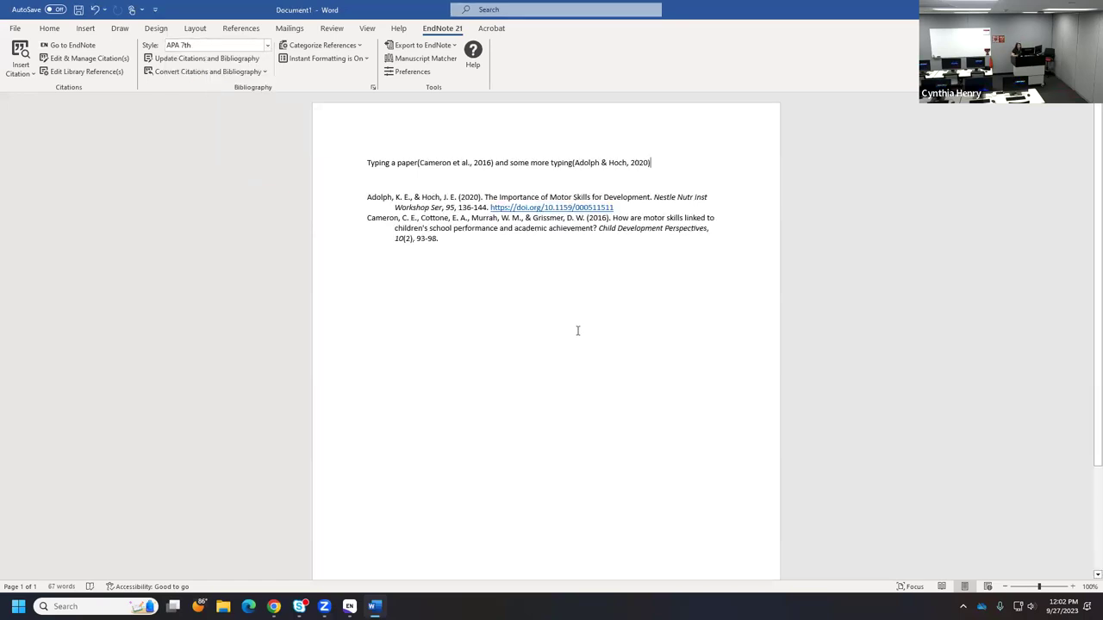
# - Delete 'Typing a paper' with its Cameron citation, leaving only the Adolph & Hoch citation
pyautogui.press('Return')
pyautogui.press('Return')
pyautogui.press('Return')
pyautogui.press('Return')
pyautogui.press('Return')
pyautogui.press('Return')
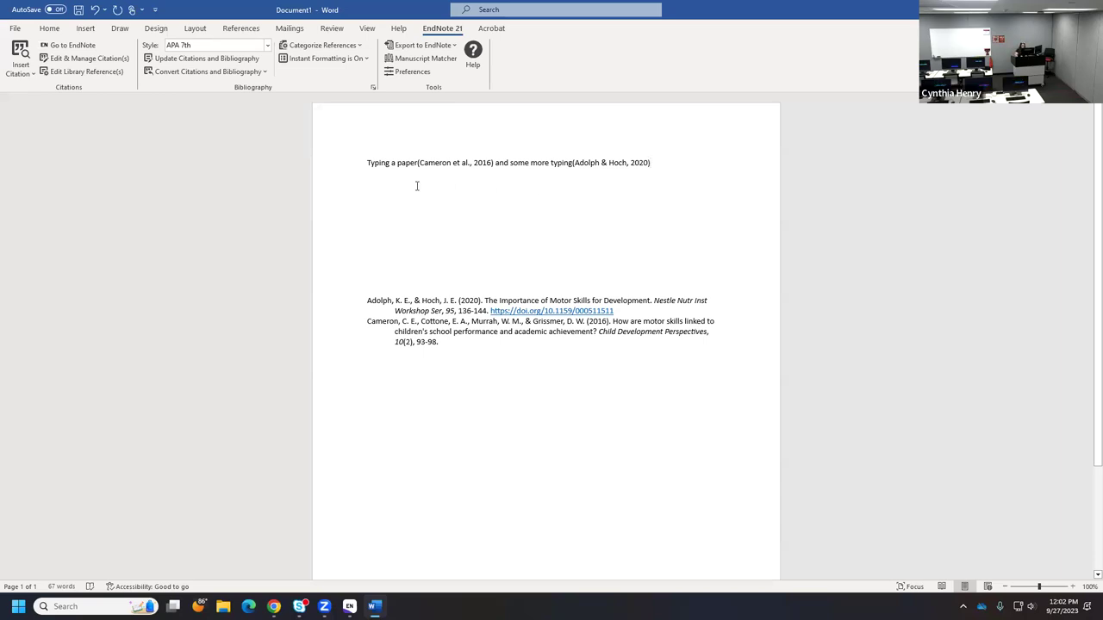
pyautogui.doubleClick(370, 162)
pyautogui.keyDown('shift'); pyautogui.click(493, 173); pyautogui.keyUp('shift')
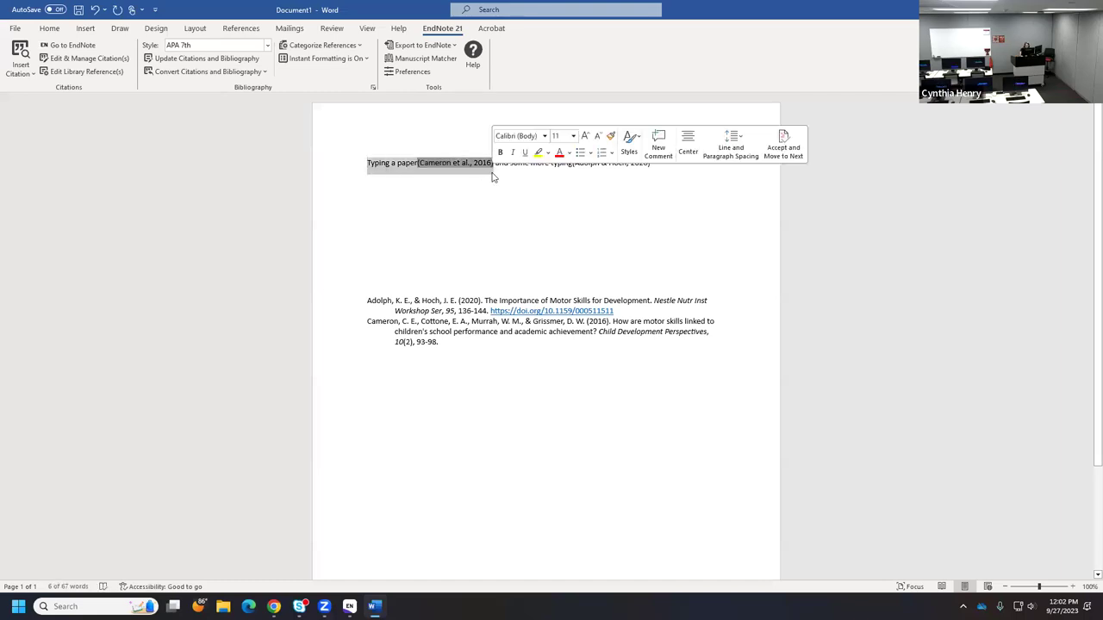
pyautogui.press('Delete')
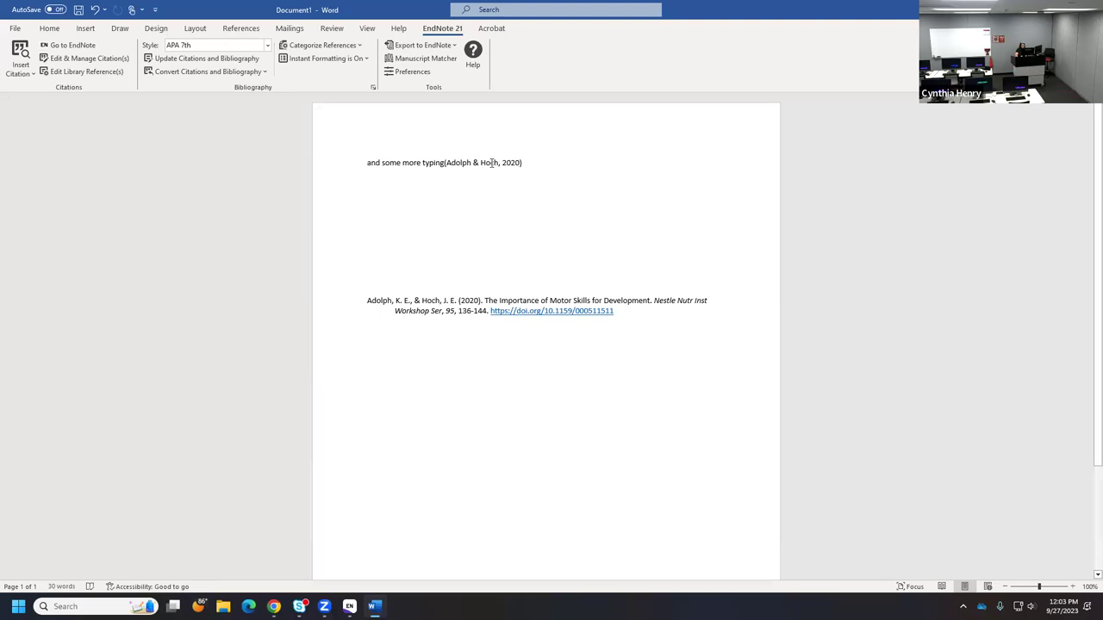
pyautogui.click(492, 162)
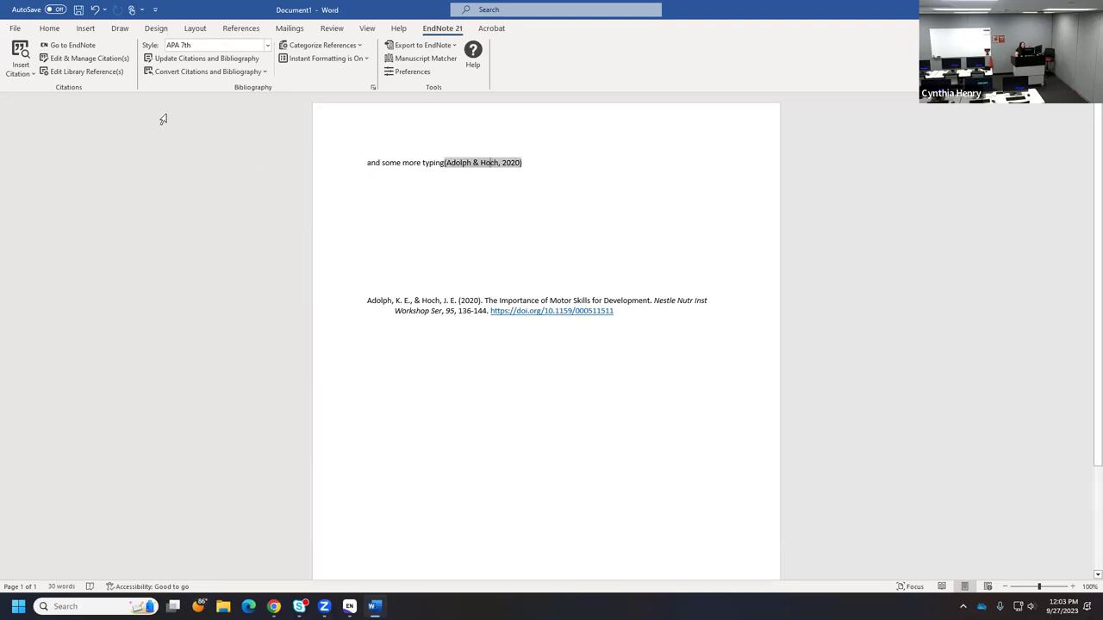
# - Give the Adolph & Hoch citation page 136 through Edit & Manage Citation(s)
pyautogui.click(76, 59)
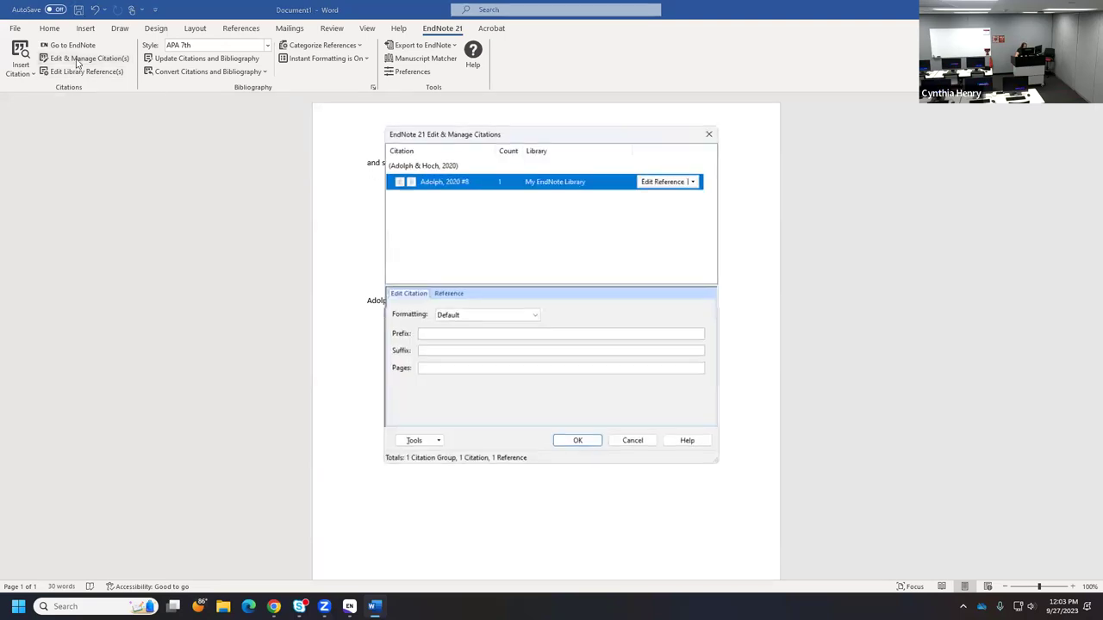
pyautogui.click(425, 334)
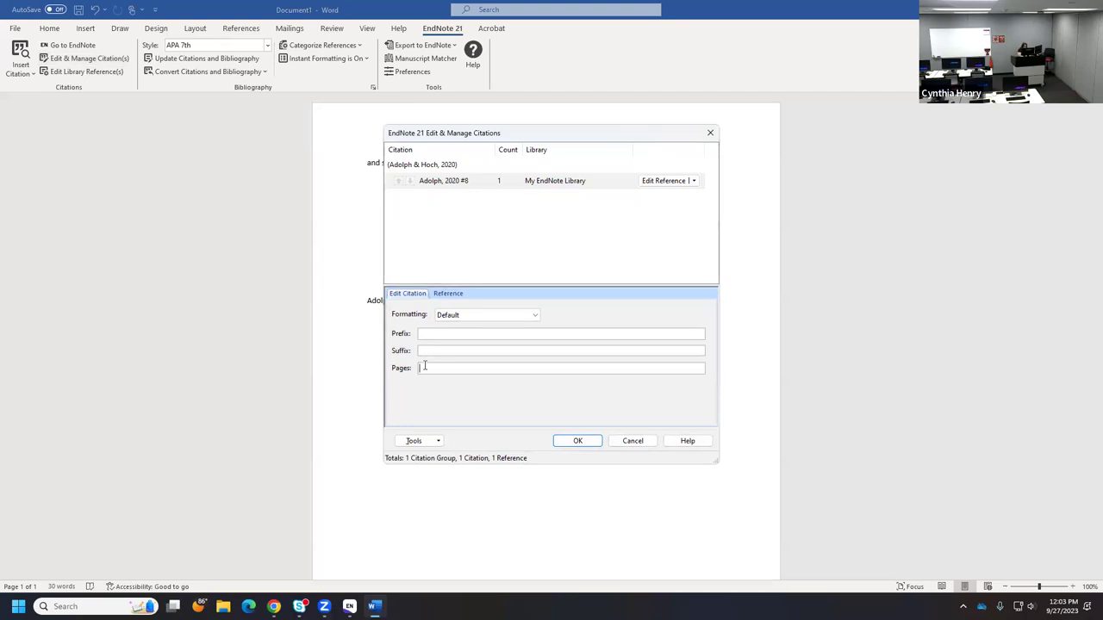
pyautogui.click(425, 367)
pyautogui.write('334')
pyautogui.moveTo(522, 136); pyautogui.dragTo(523, 342)
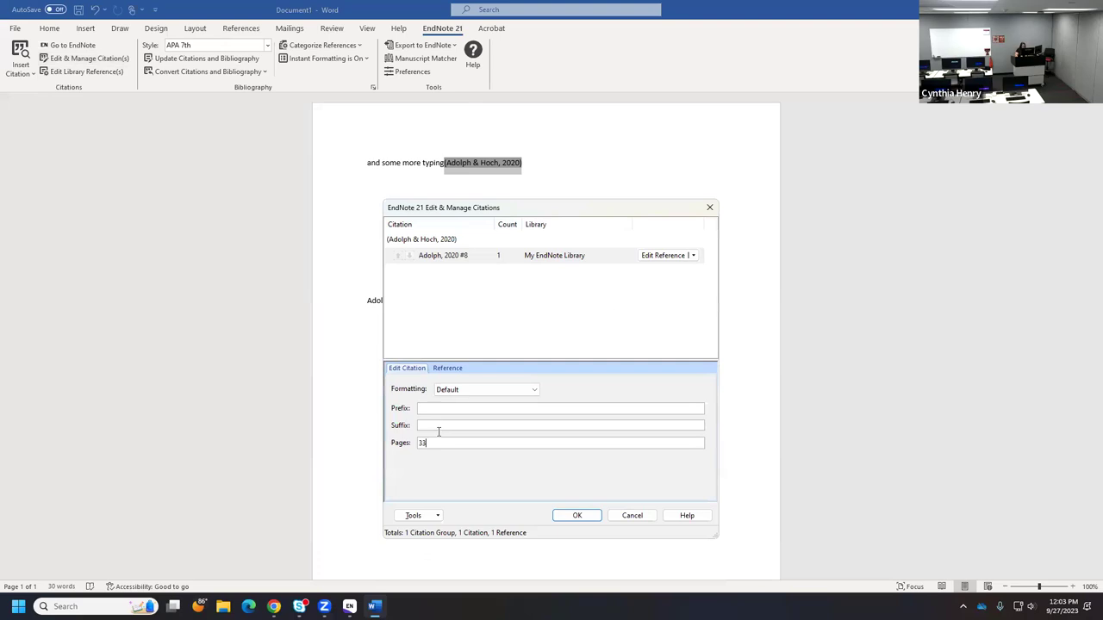
pyautogui.moveTo(429, 442); pyautogui.dragTo(399, 446)
pyautogui.write('136')
pyautogui.click(565, 516)
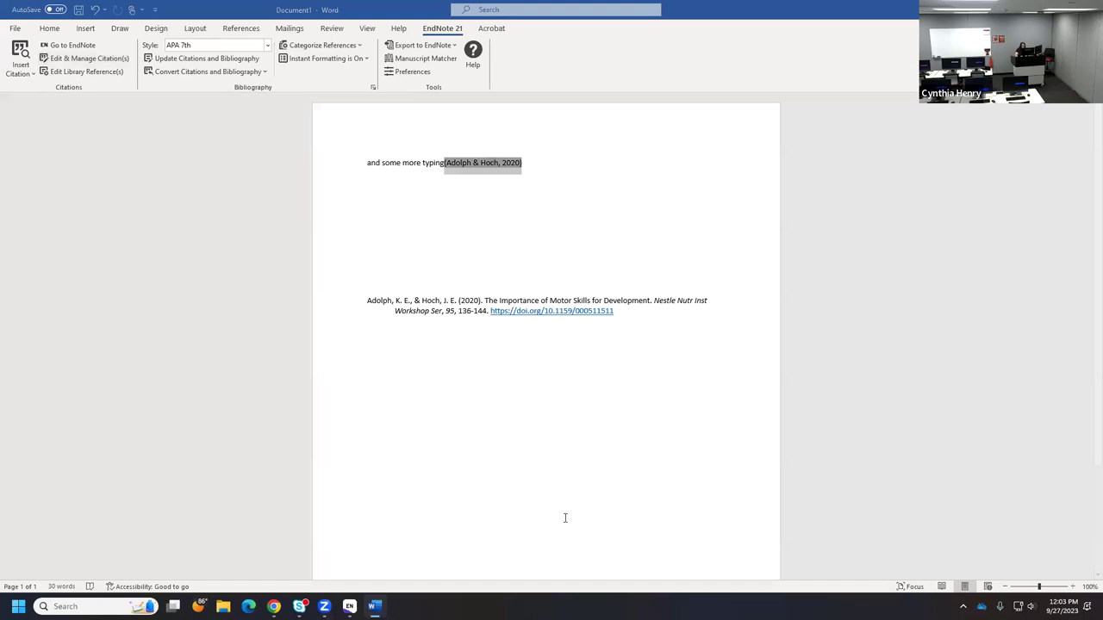
pyautogui.click(568, 192)
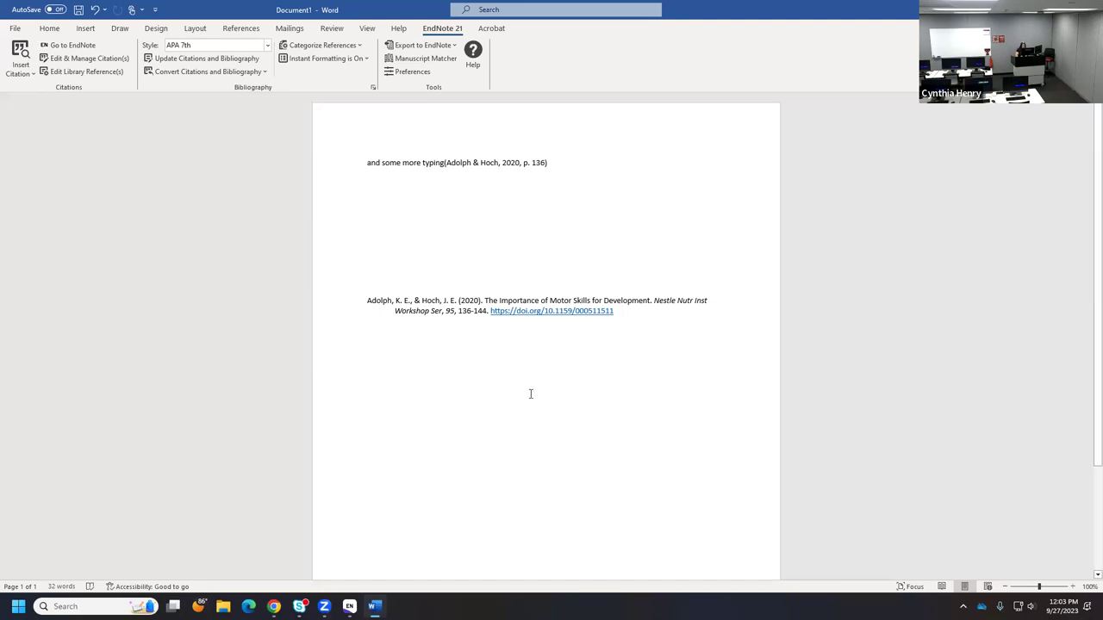
# - Visit the EndNote library, then return to Chrome's PubMed motor skills child development results
pyautogui.click(349, 605)
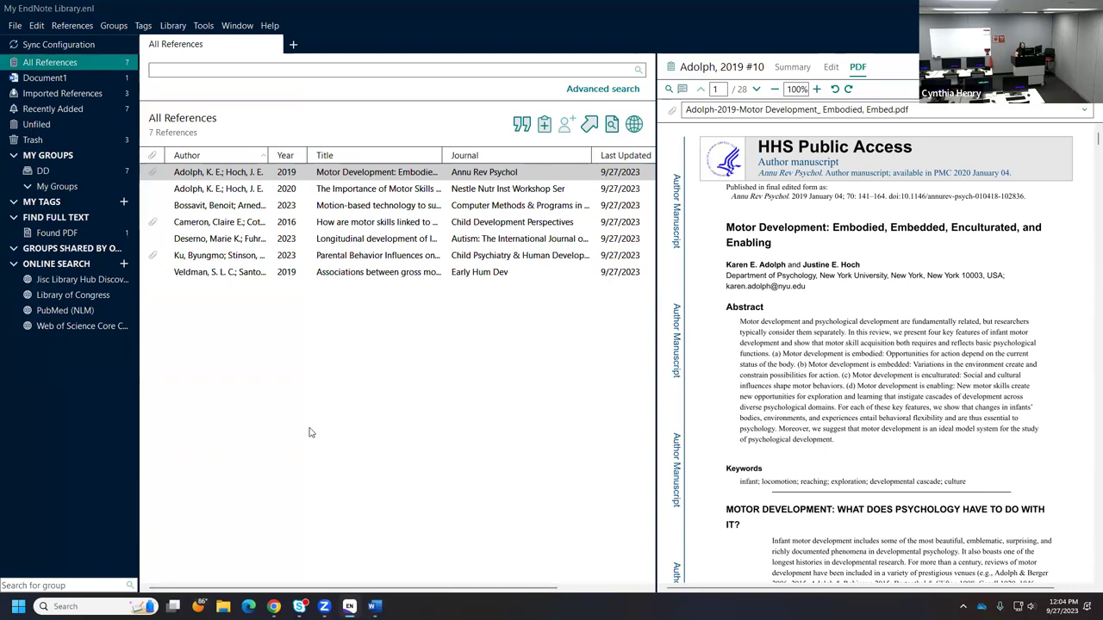
pyautogui.click(175, 26)
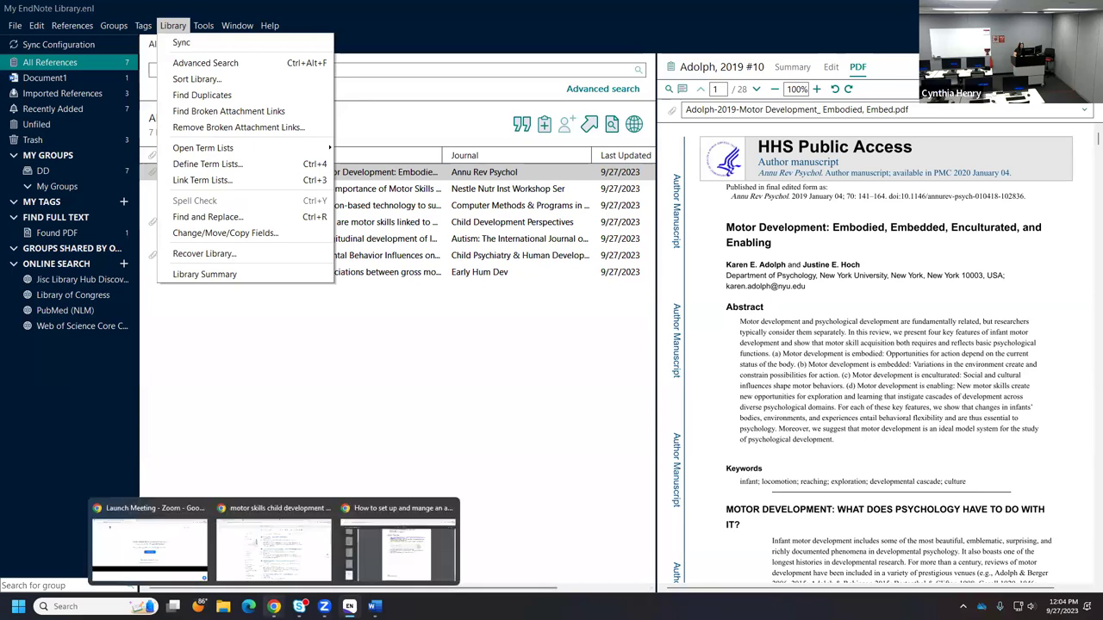
pyautogui.click(274, 606)
pyautogui.click(274, 561)
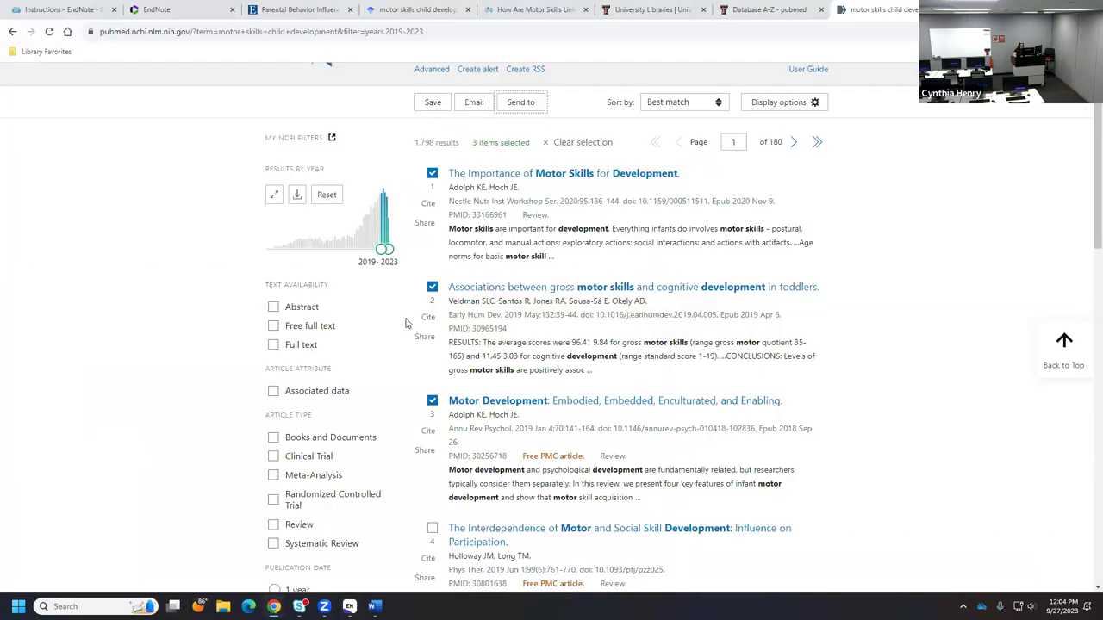
# - Go to the library's EndNote instructions guide tab, opening and closing its appointment booking form
pyautogui.click(172, 10)
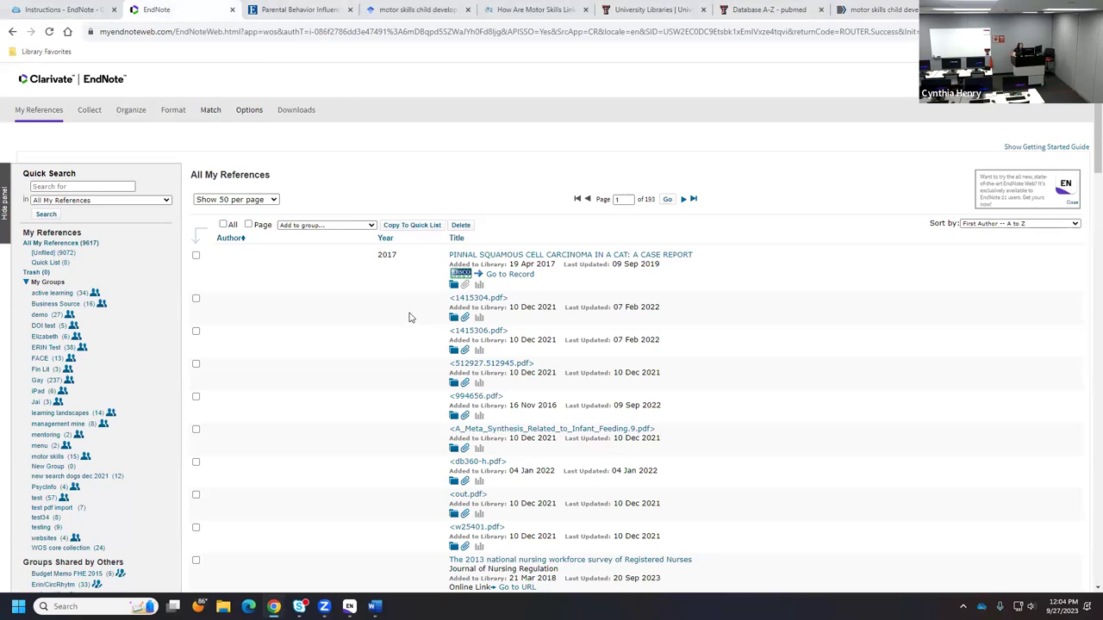
pyautogui.click(53, 11)
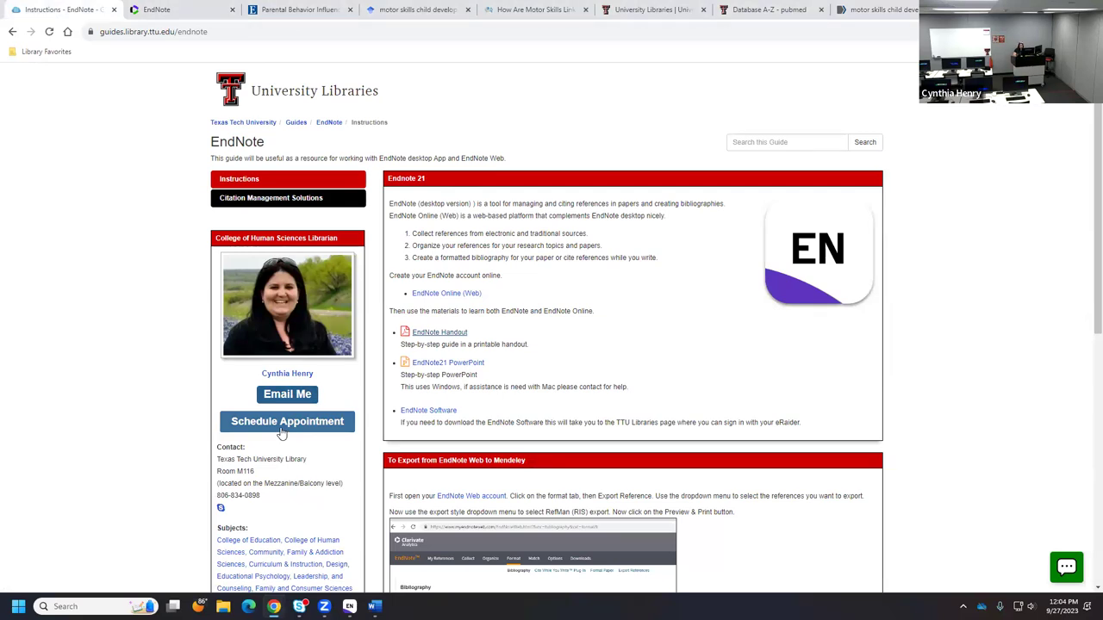
pyautogui.click(281, 429)
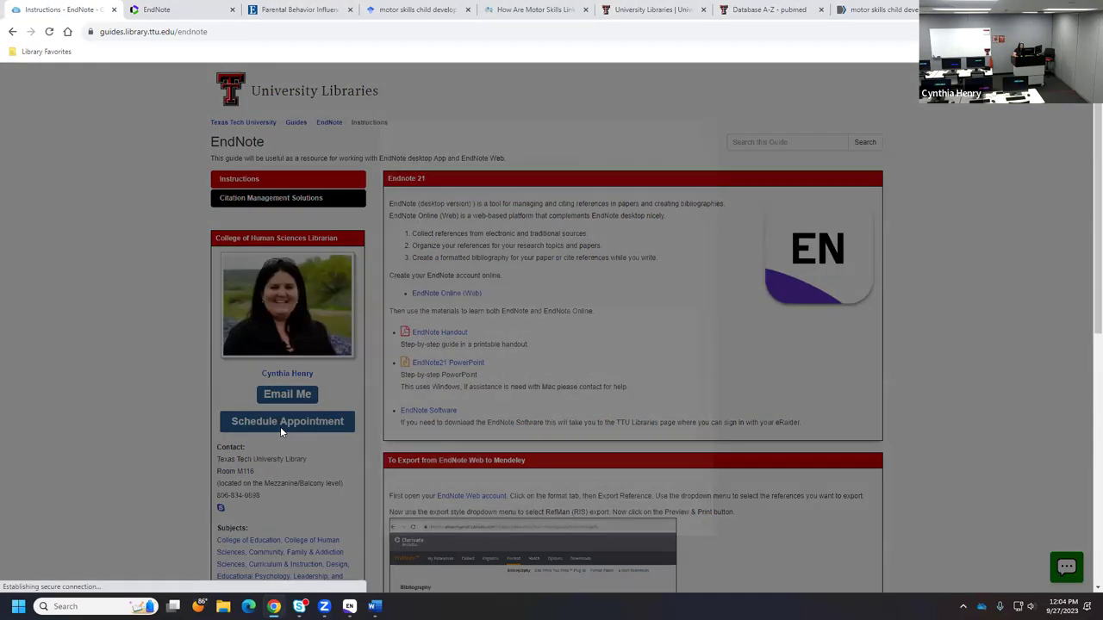
pyautogui.scroll(-2, 604, 362)
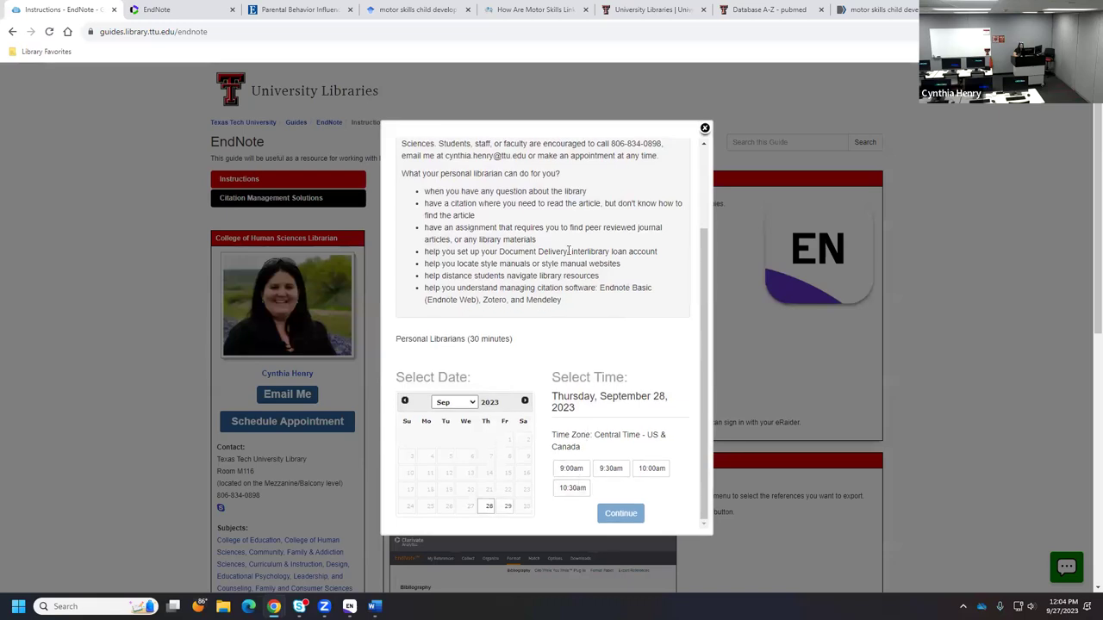
pyautogui.click(704, 128)
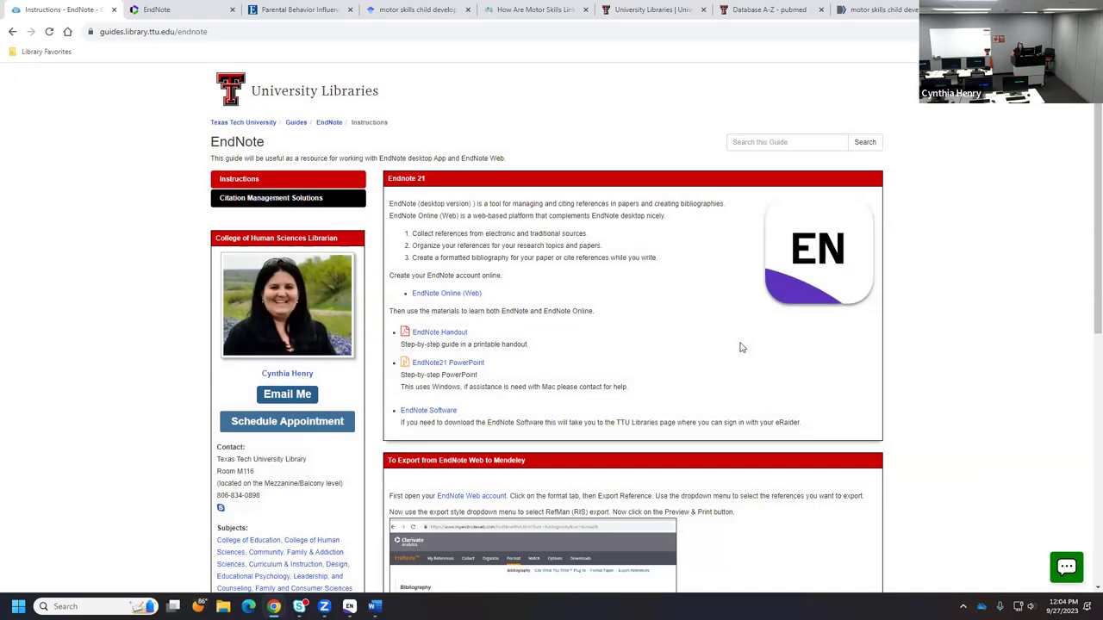